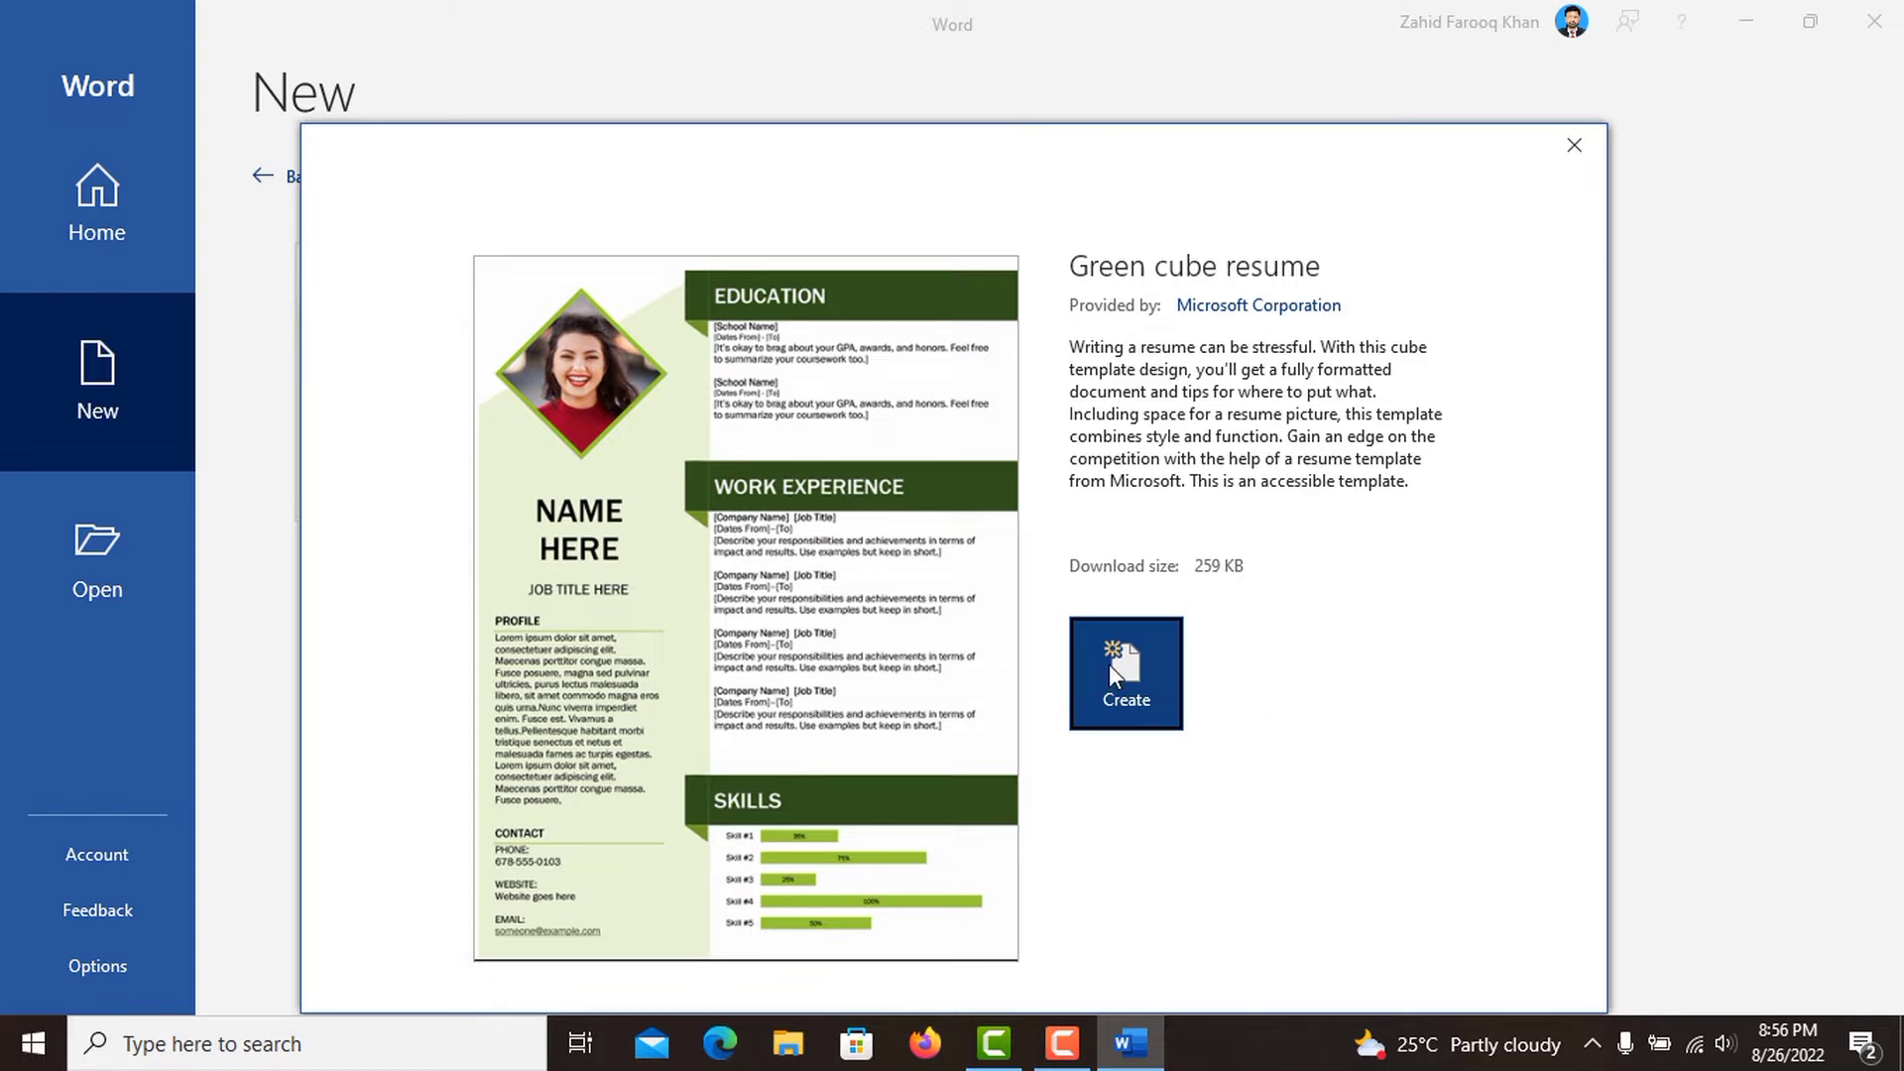
# Create a new document from the Green cube resume template.
pyautogui.click(1109, 665)
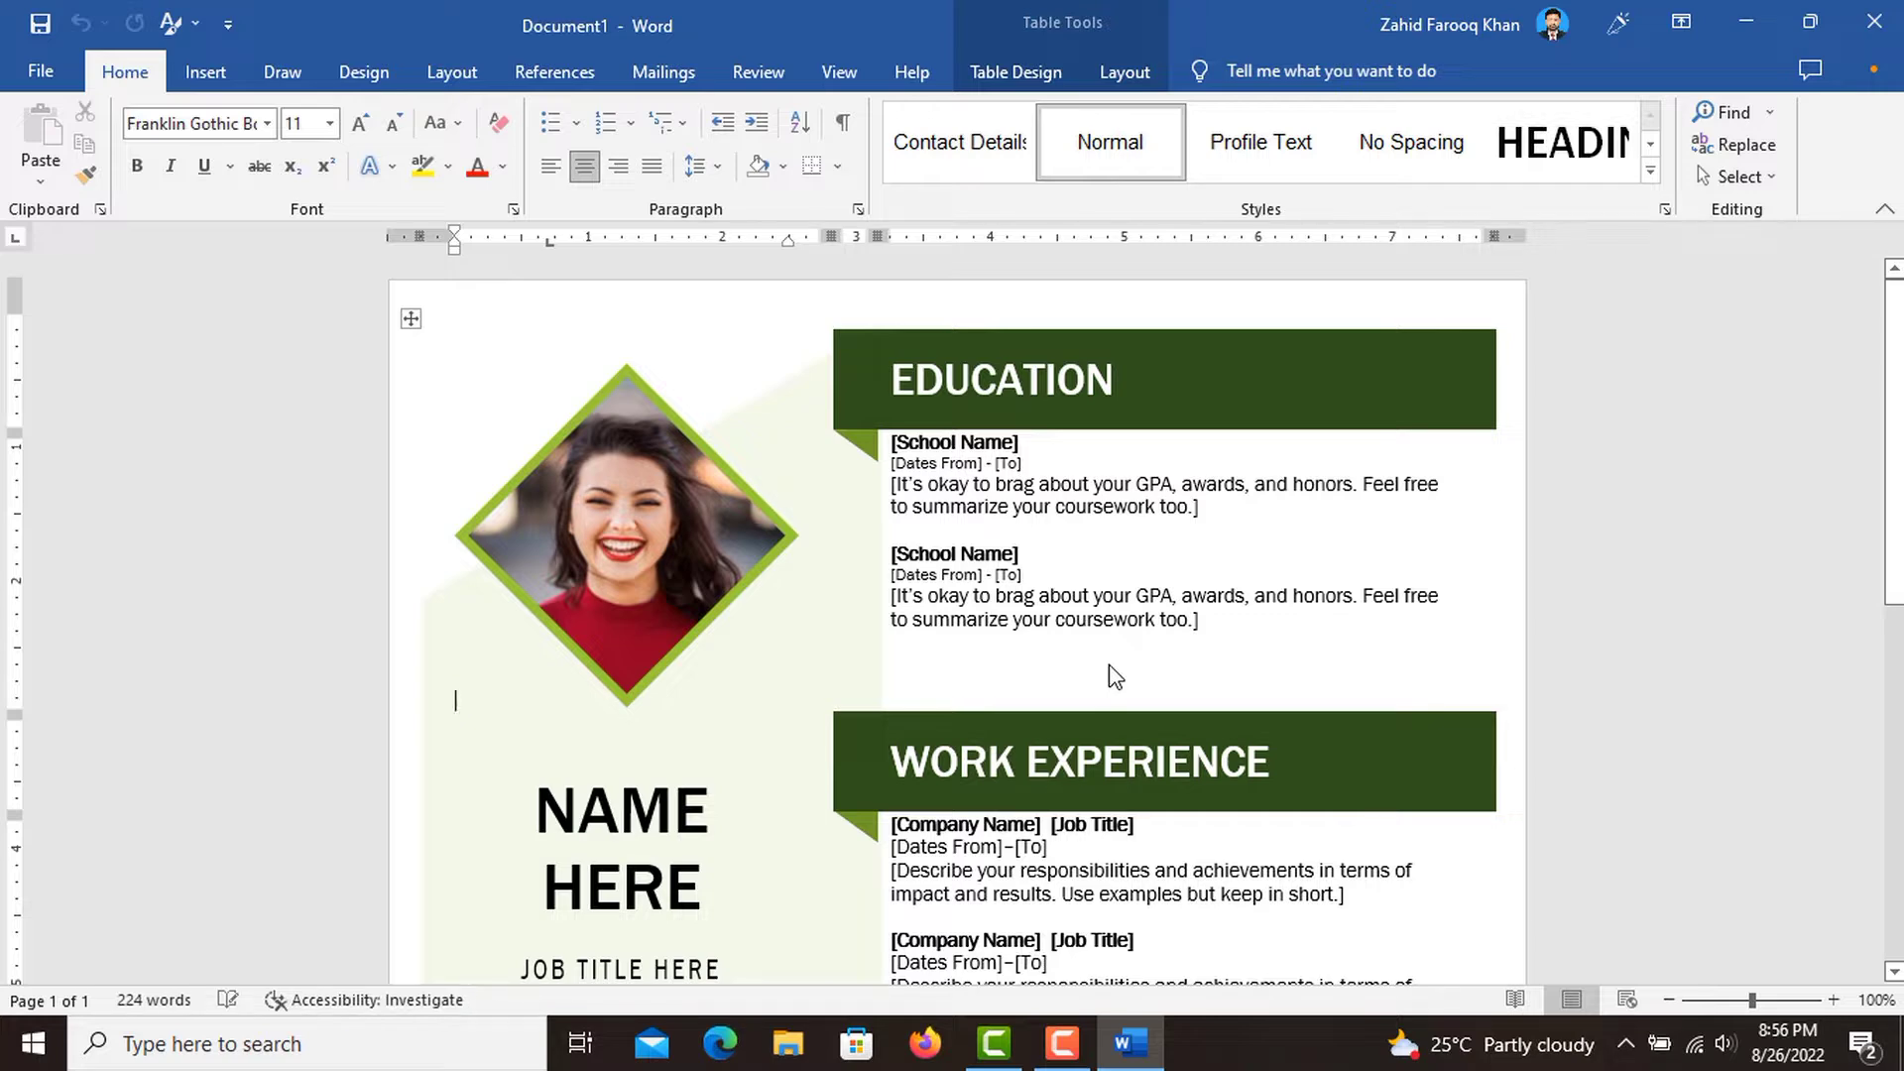
pyautogui.click(1833, 1000)
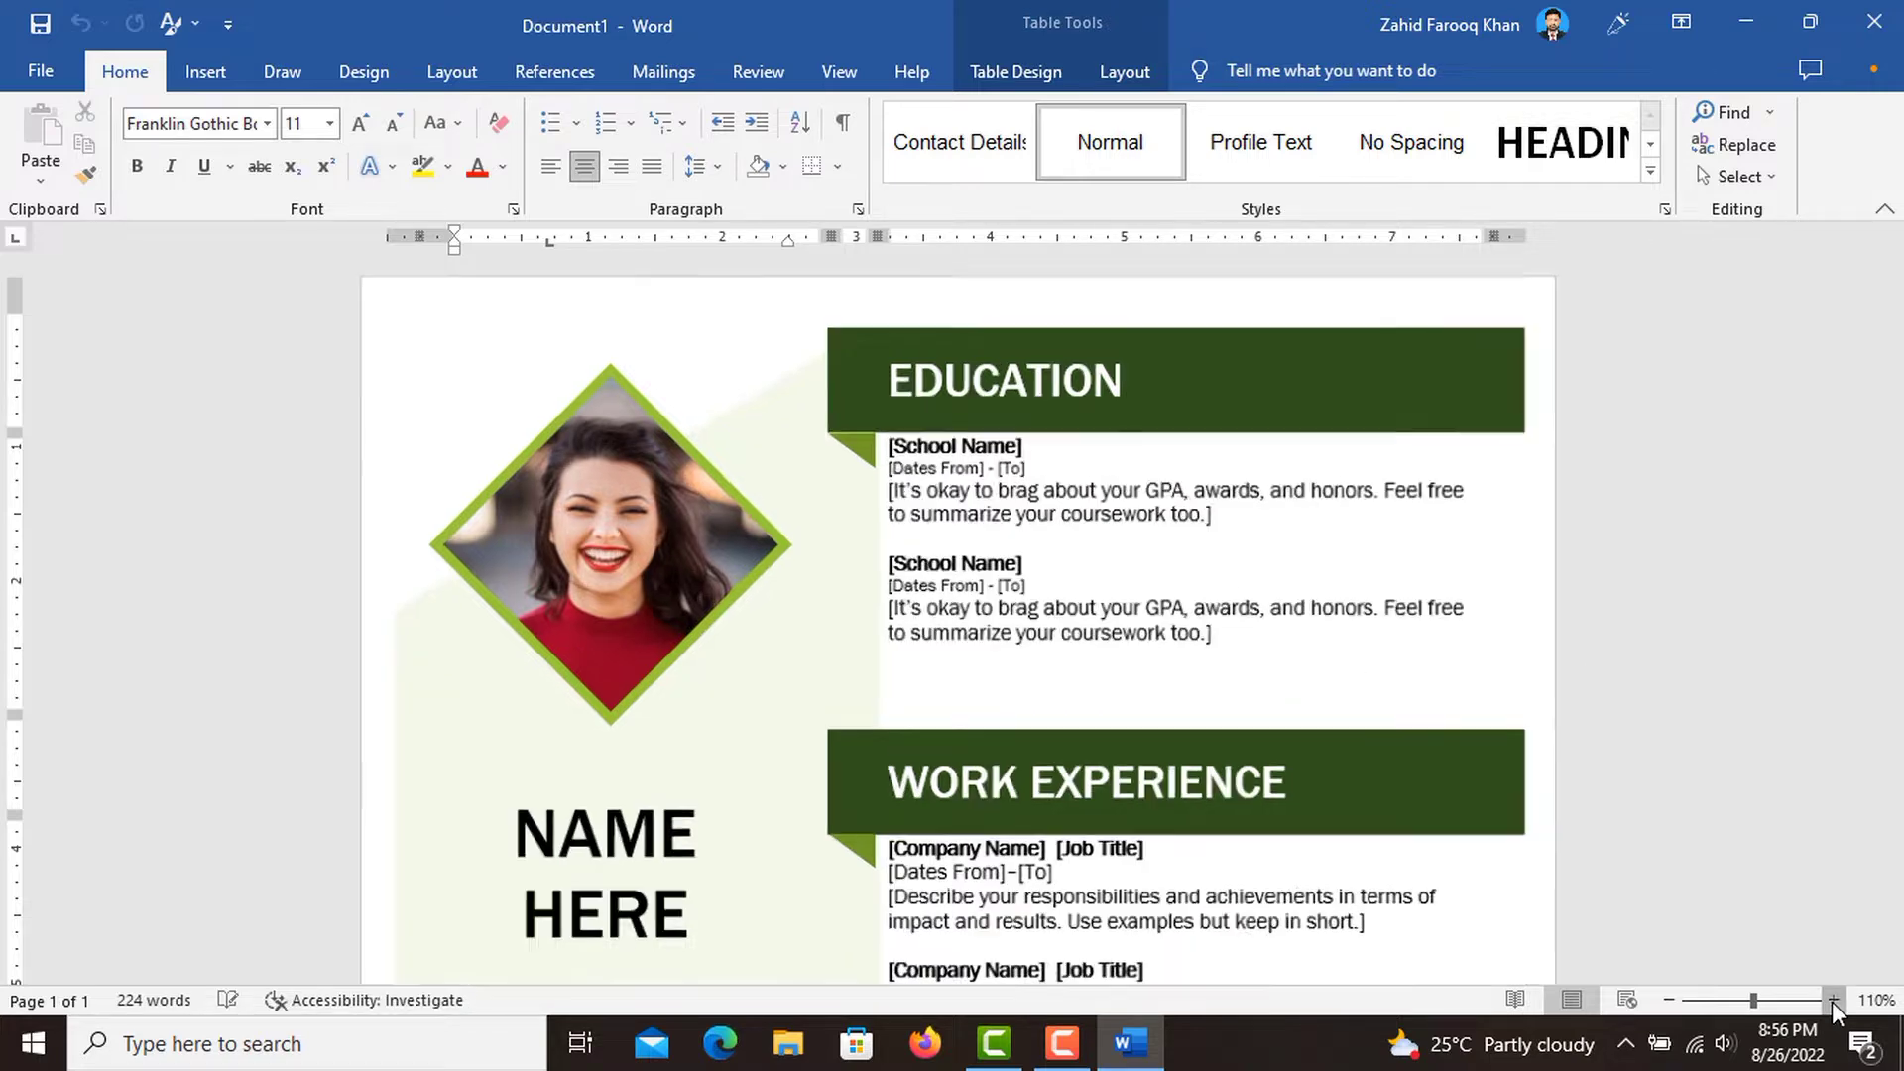
pyautogui.click(1833, 1000)
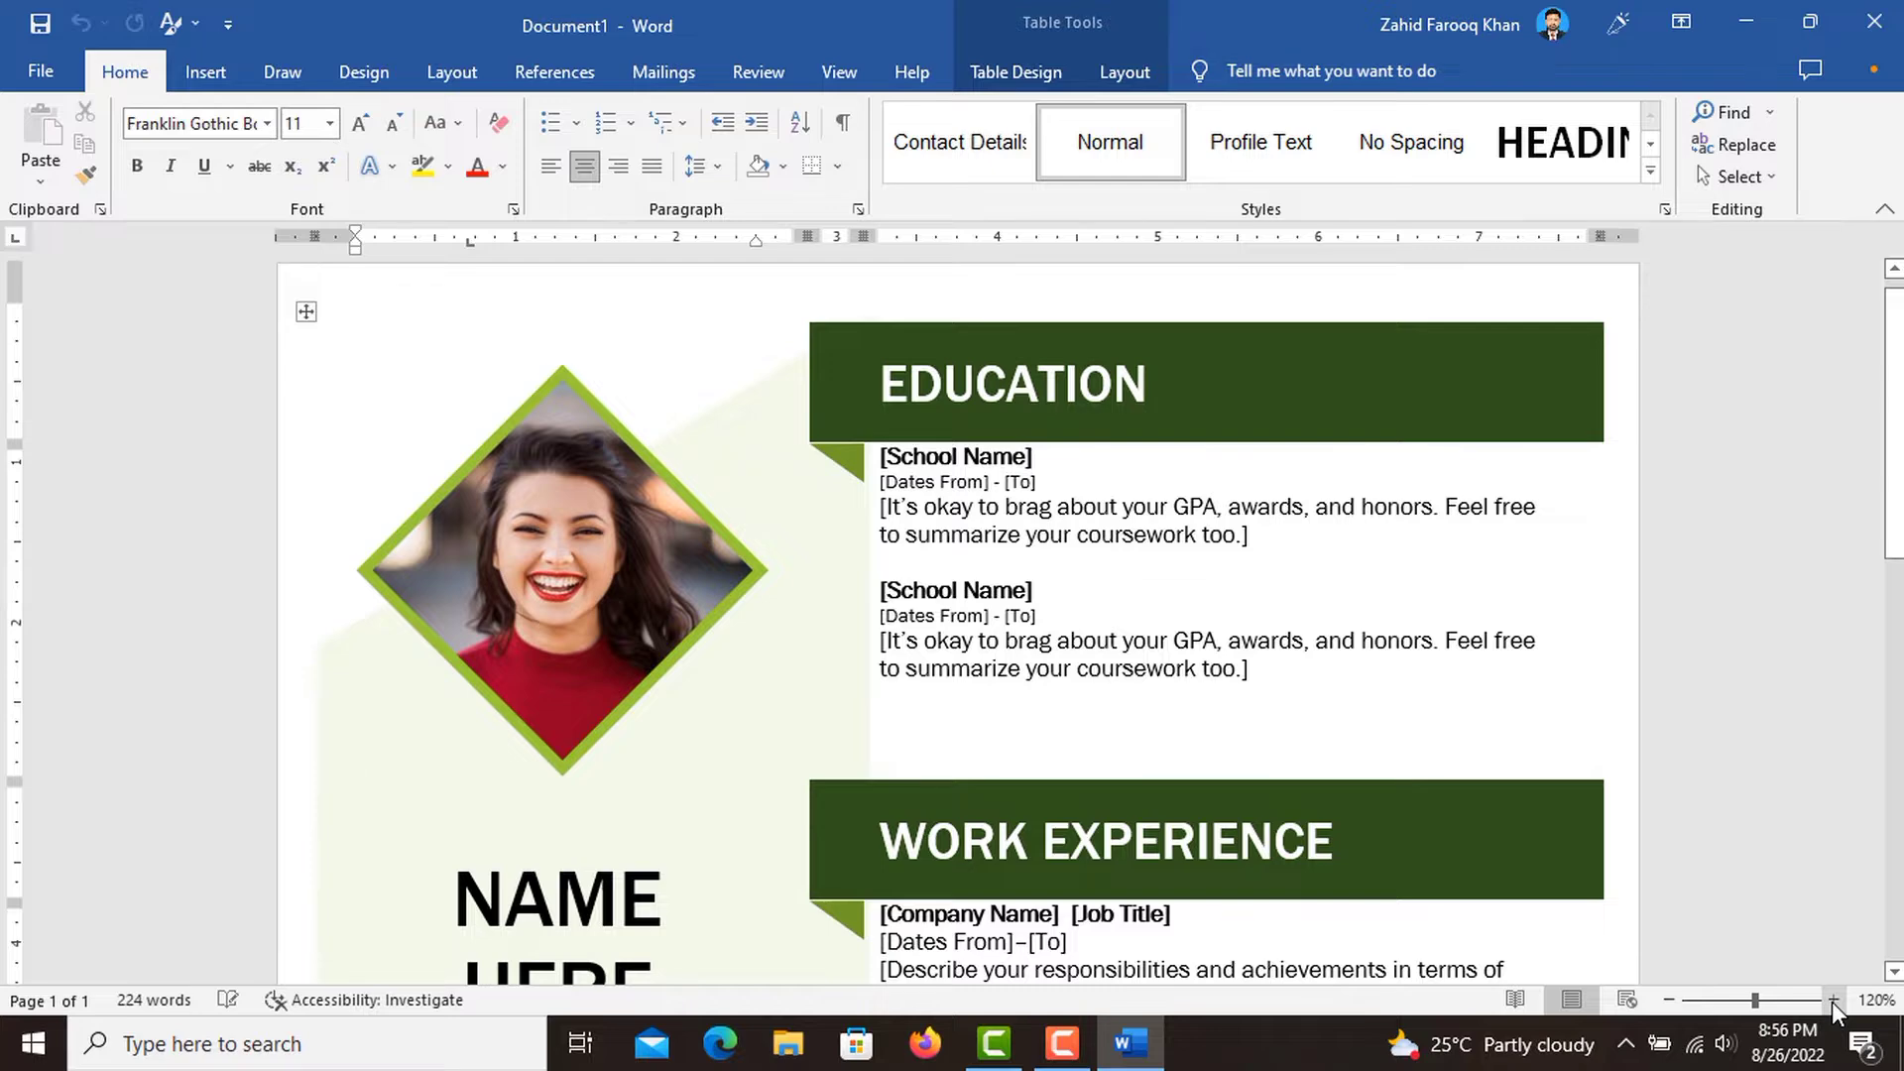
pyautogui.click(1833, 1000)
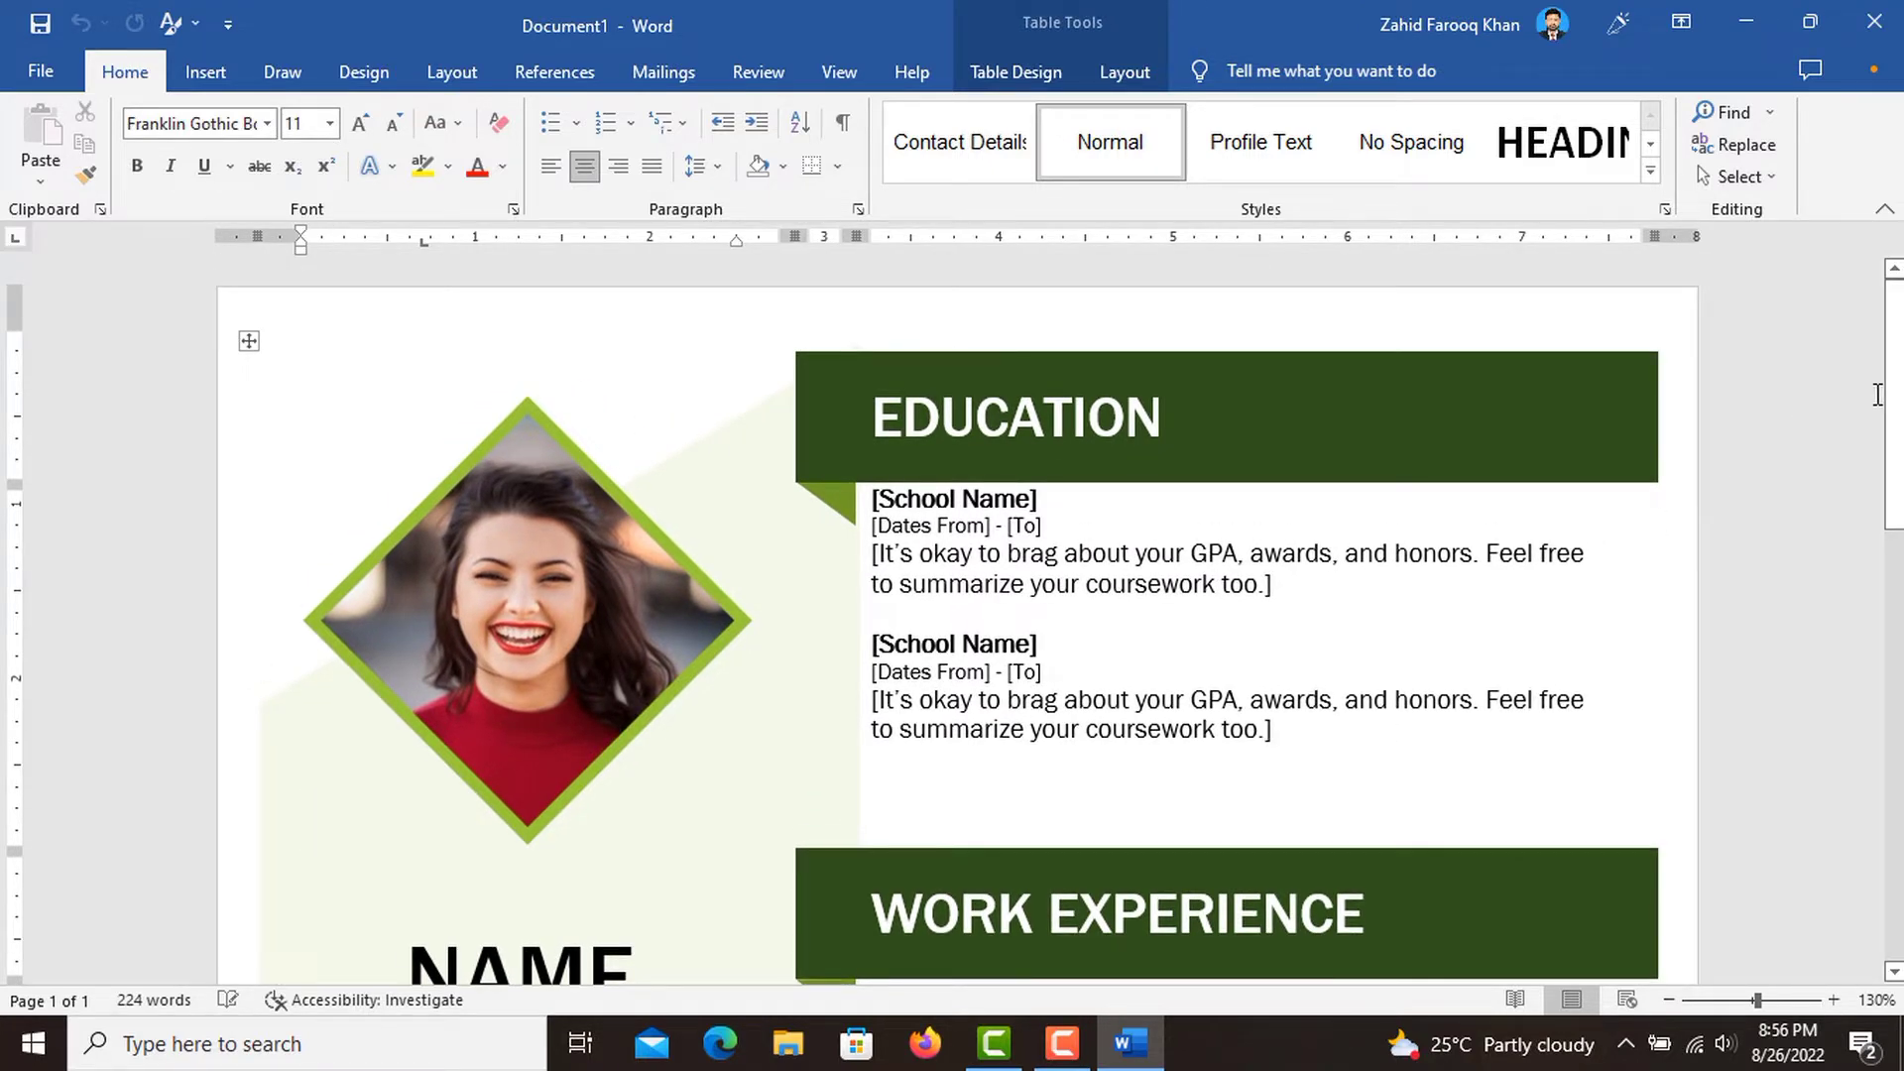
pyautogui.moveTo(1896, 414); pyautogui.dragTo(1901, 837)
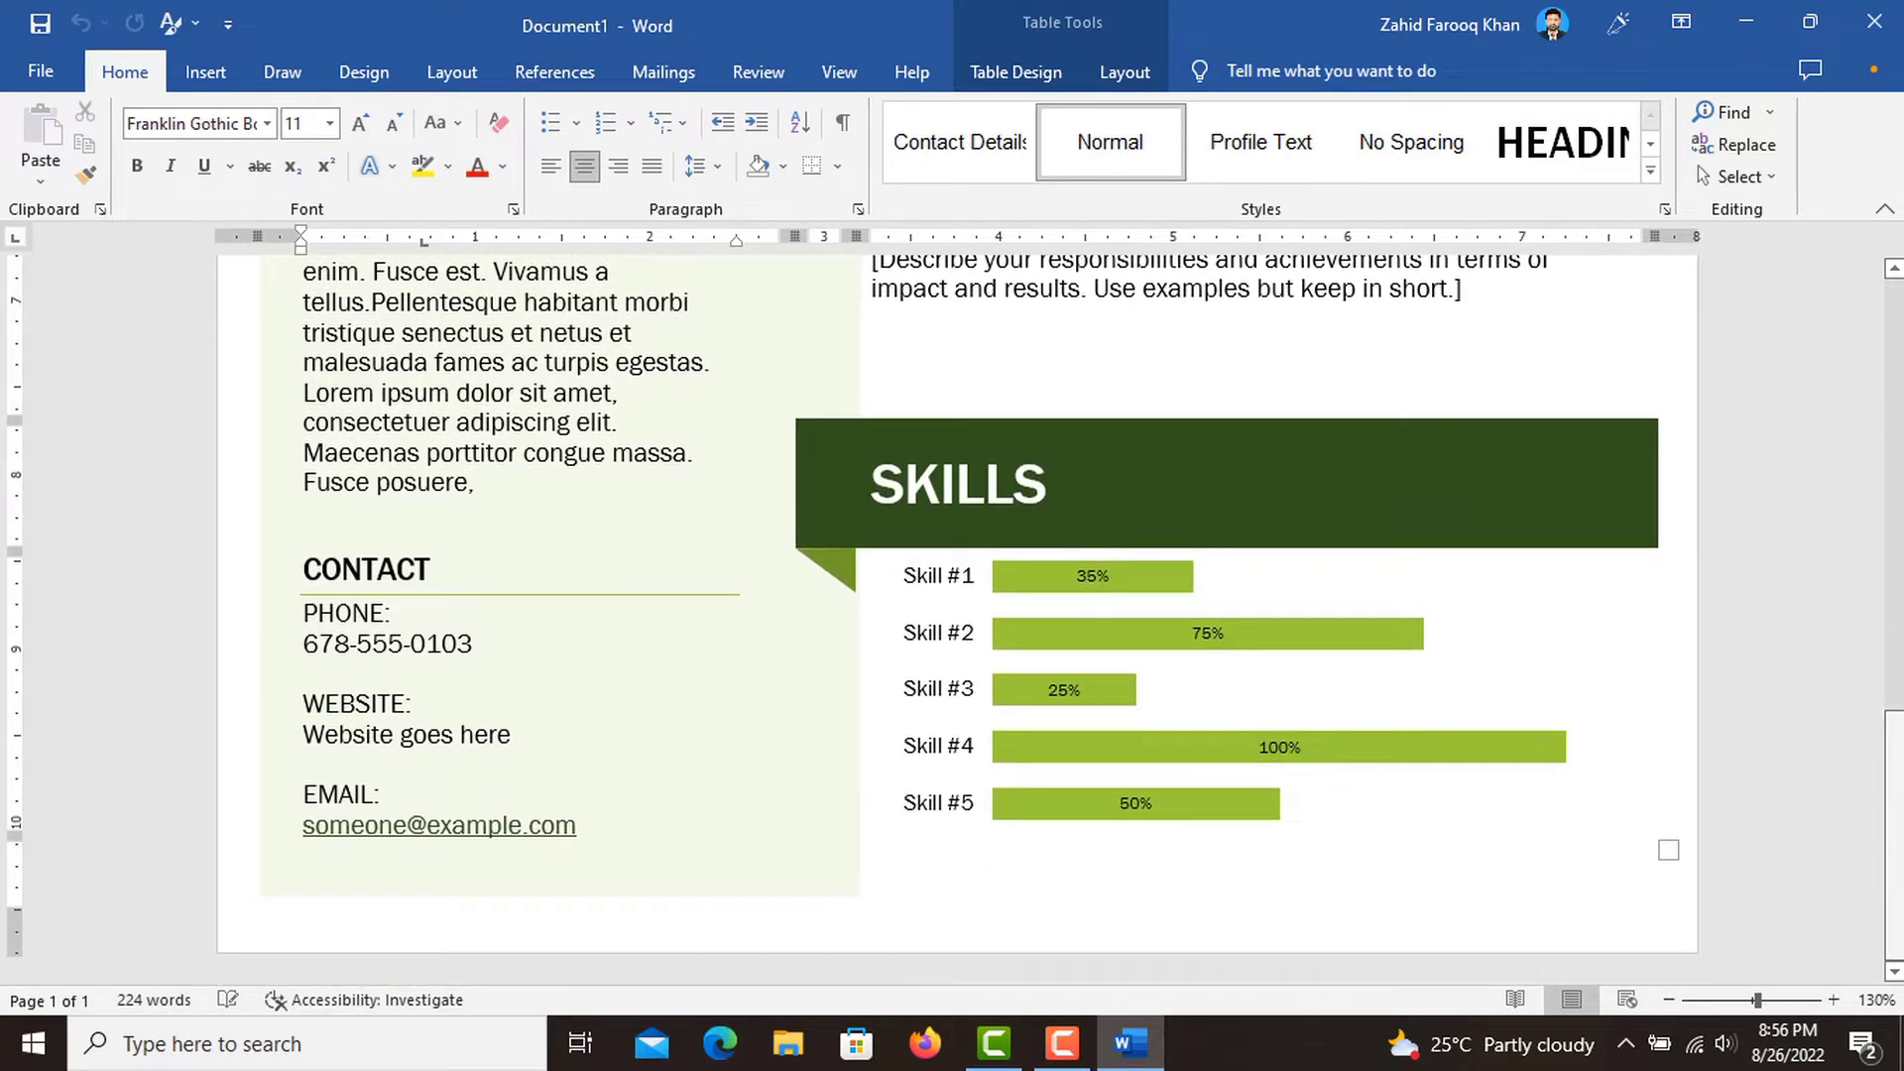
pyautogui.moveTo(1901, 836); pyautogui.dragTo(1882, 290)
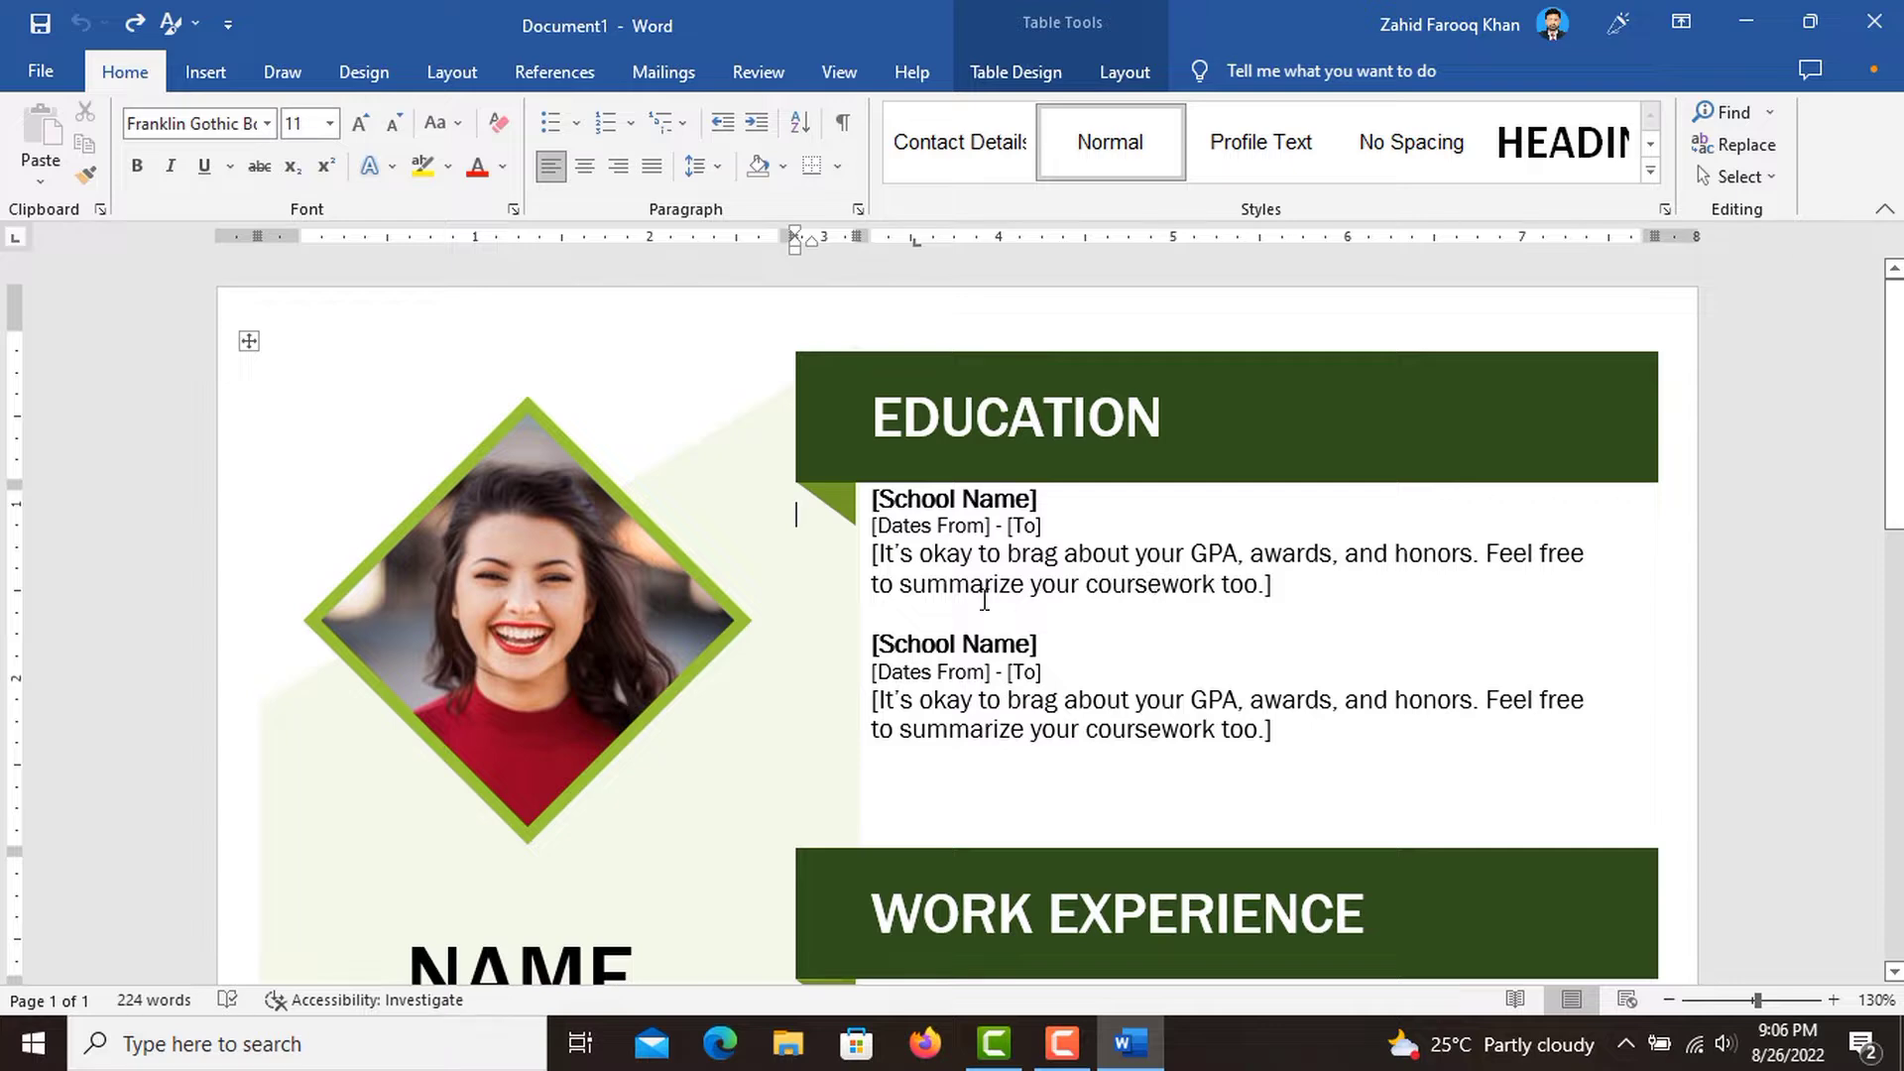
# Replace the NAME HERE placeholder below the photo with the applicant's full name in capitals.
pyautogui.scroll(-1, 908, 602)
pyautogui.scroll(-3, 908, 602)
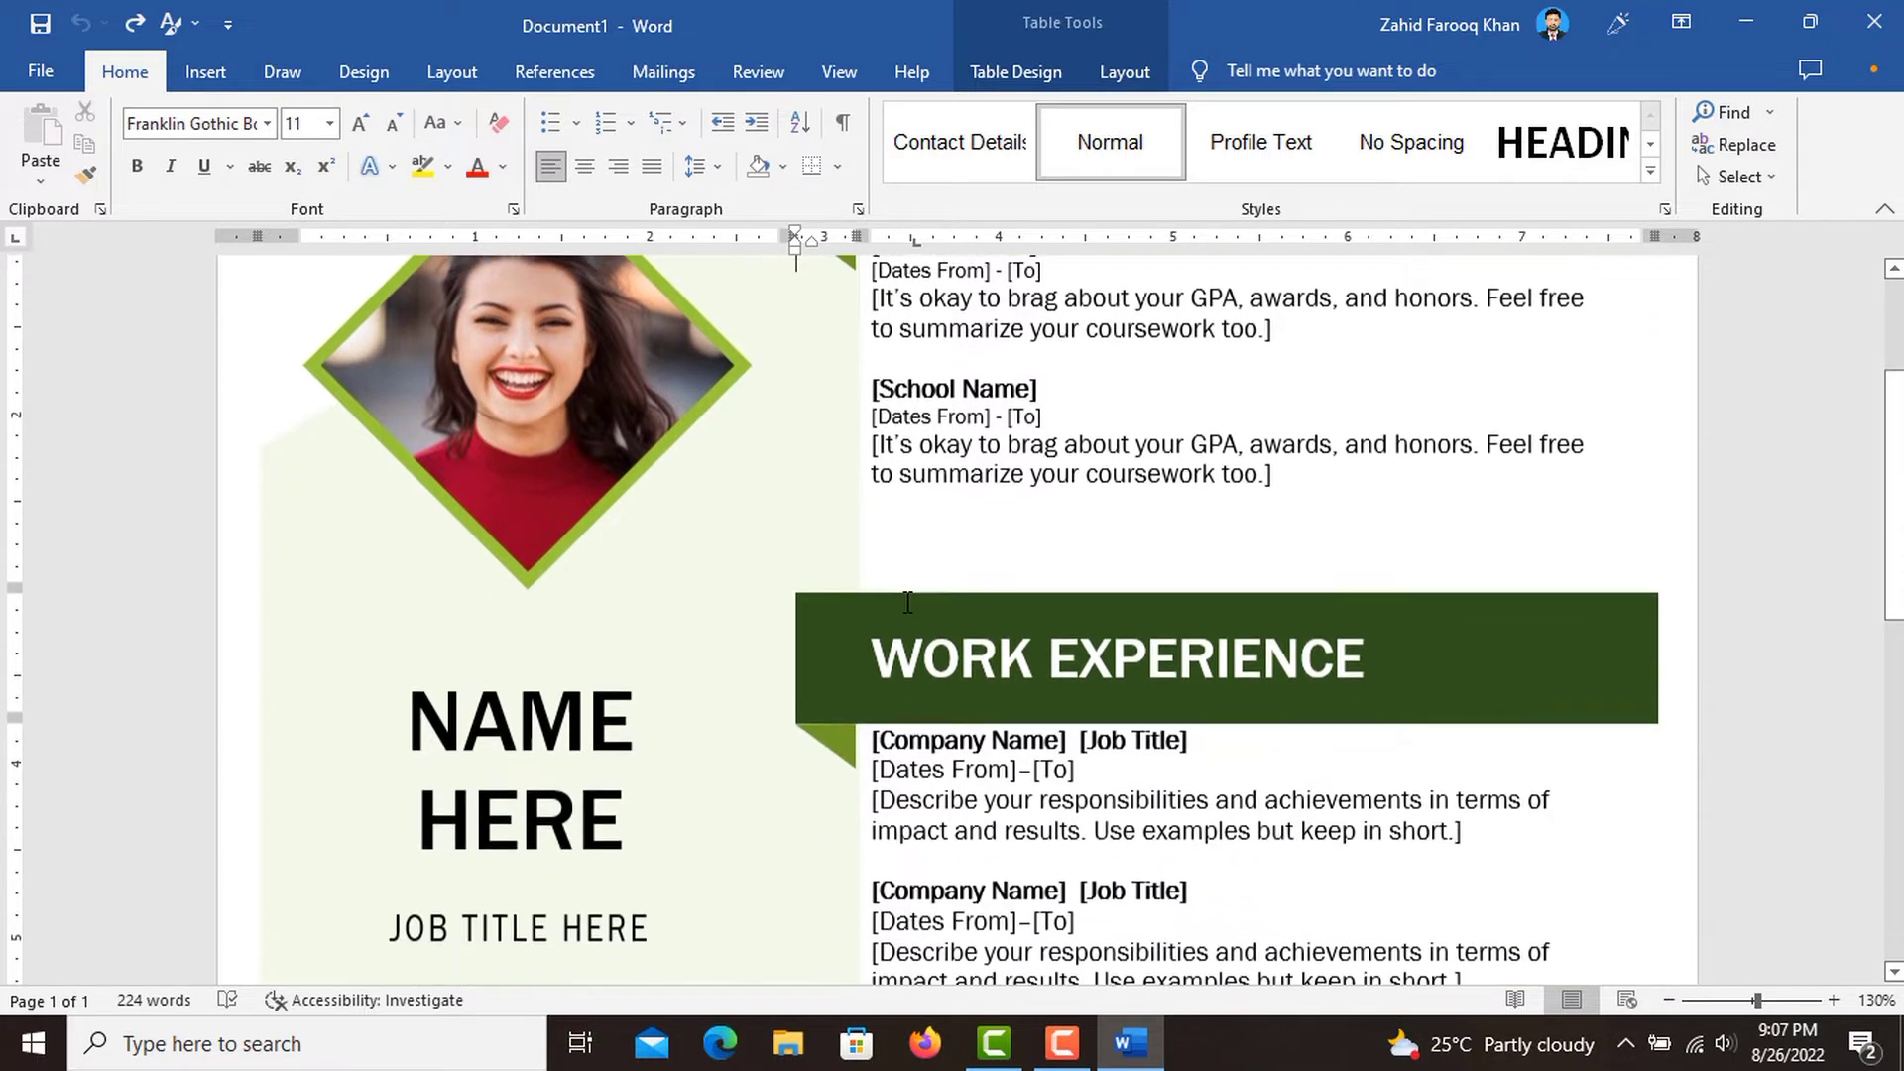
pyautogui.tripleClick(570, 774)
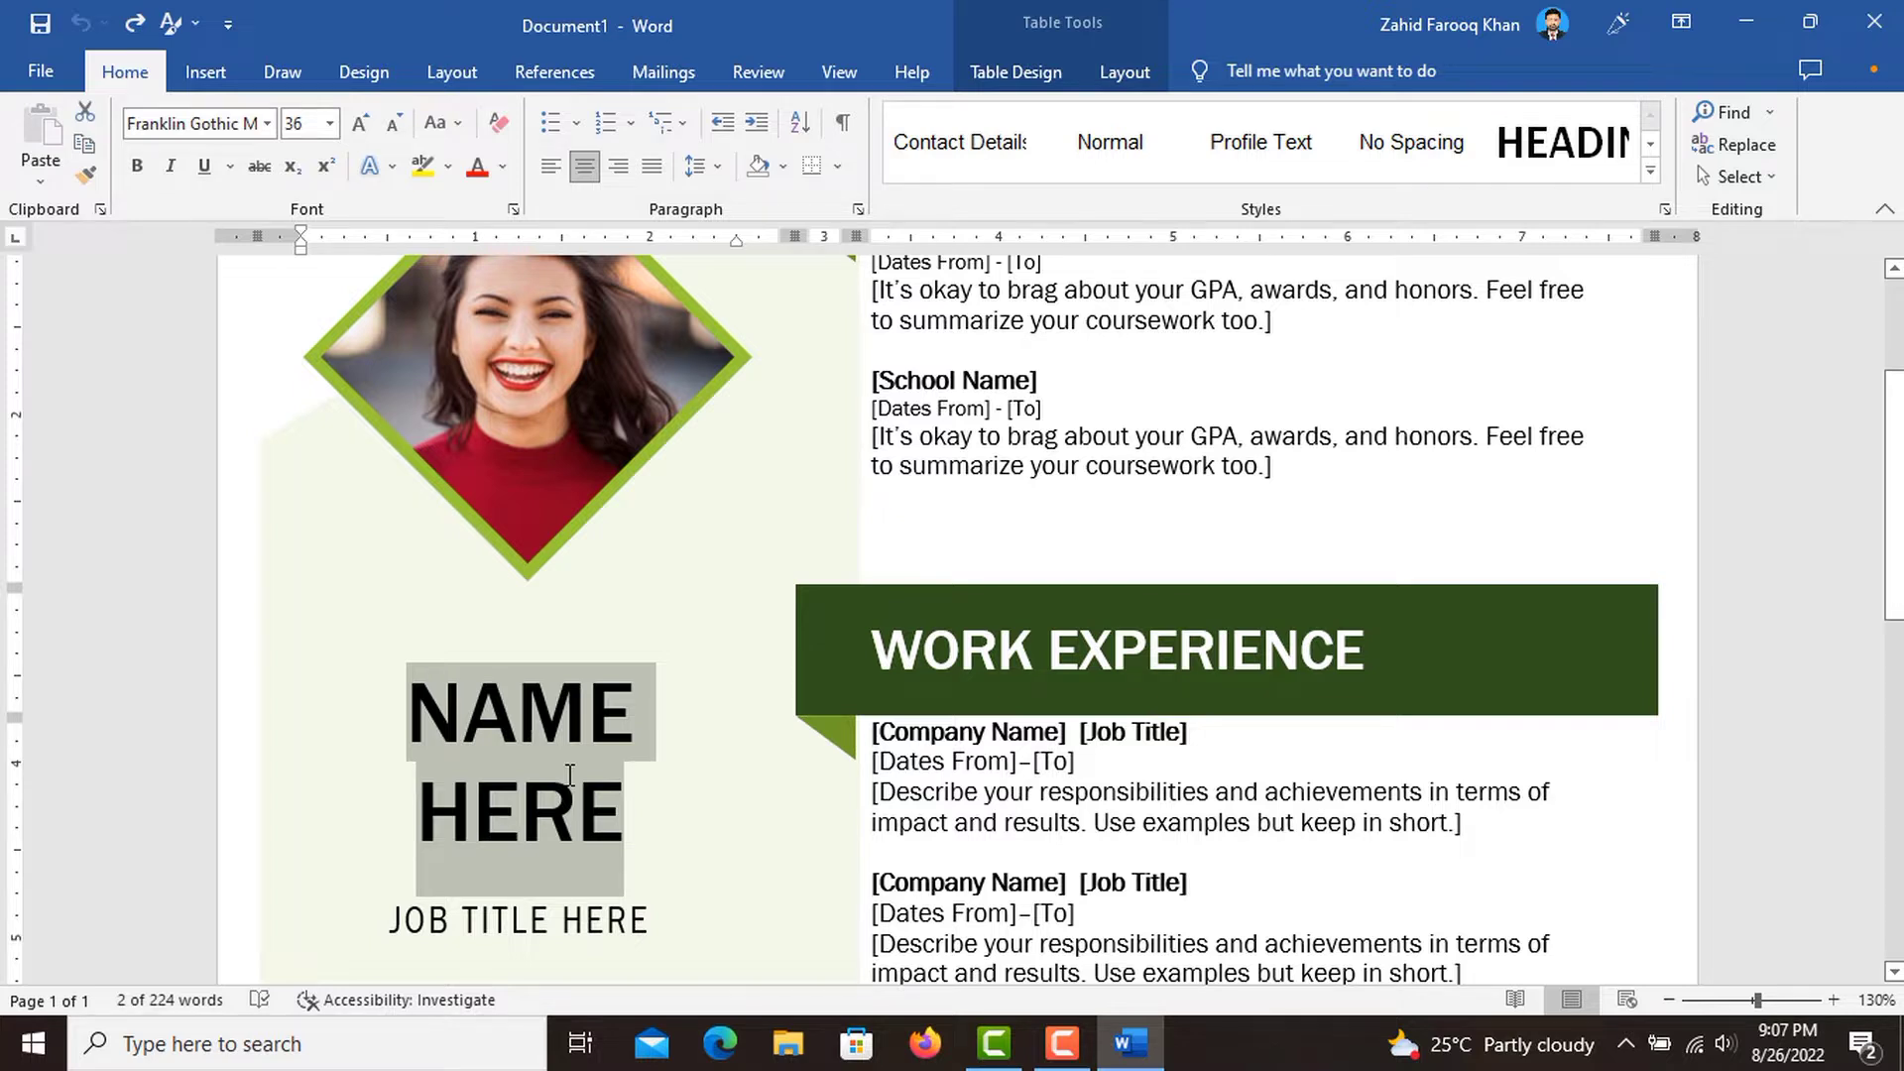
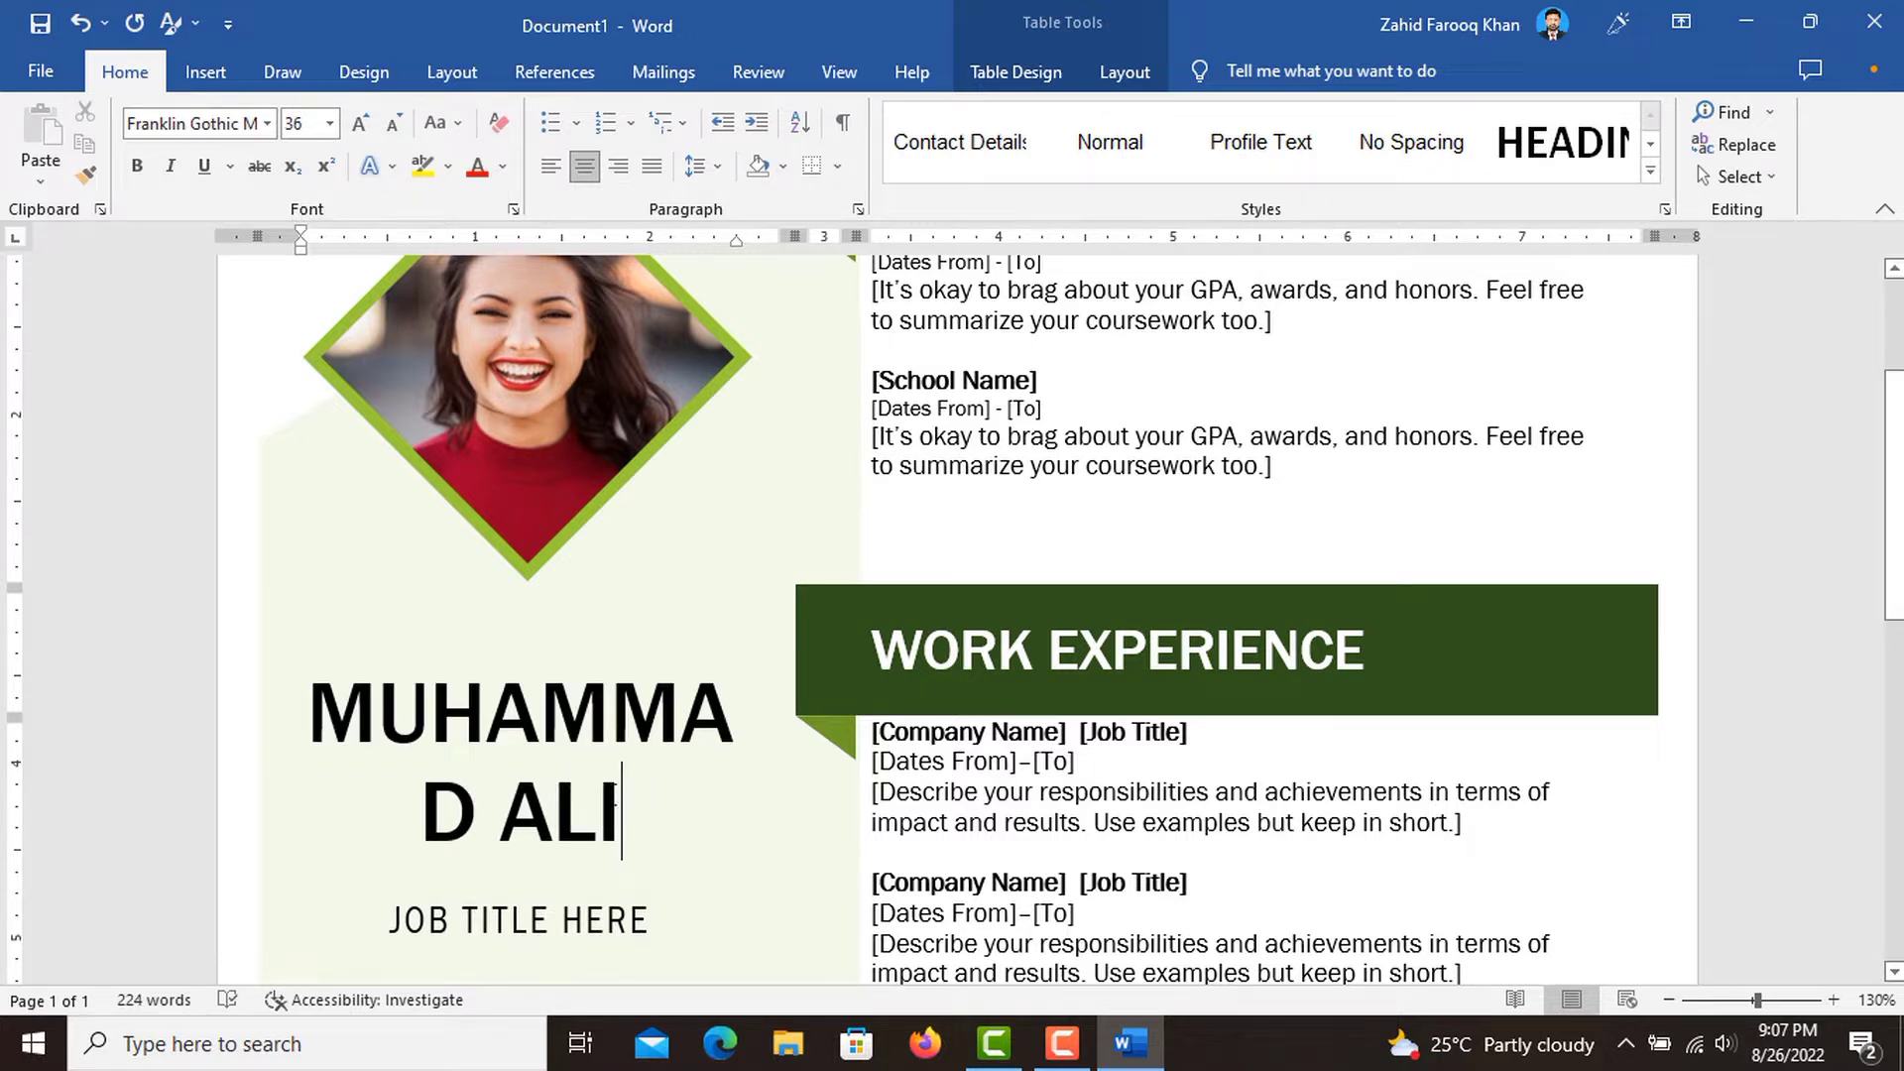
# Set the font size of the applicant's name to 32.
pyautogui.moveTo(615, 803); pyautogui.dragTo(312, 695)
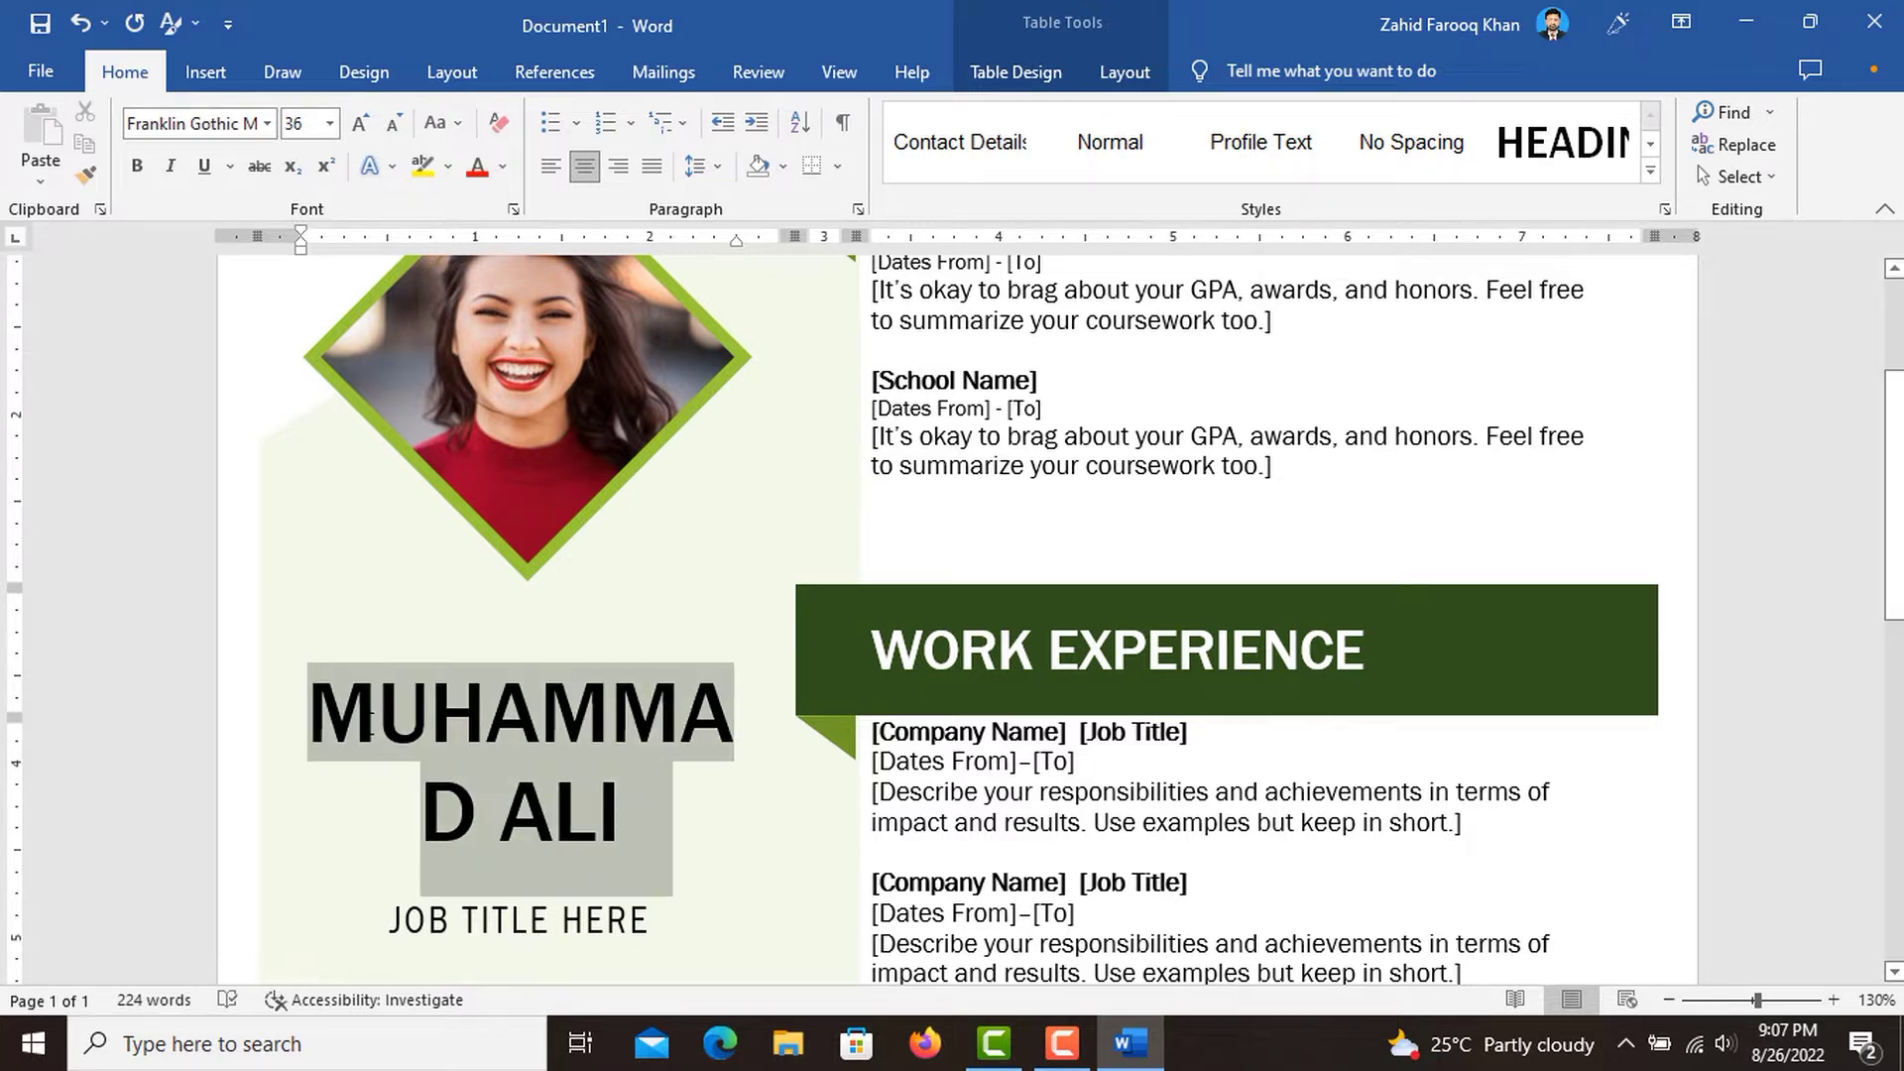
pyautogui.click(396, 127)
pyautogui.click(731, 565)
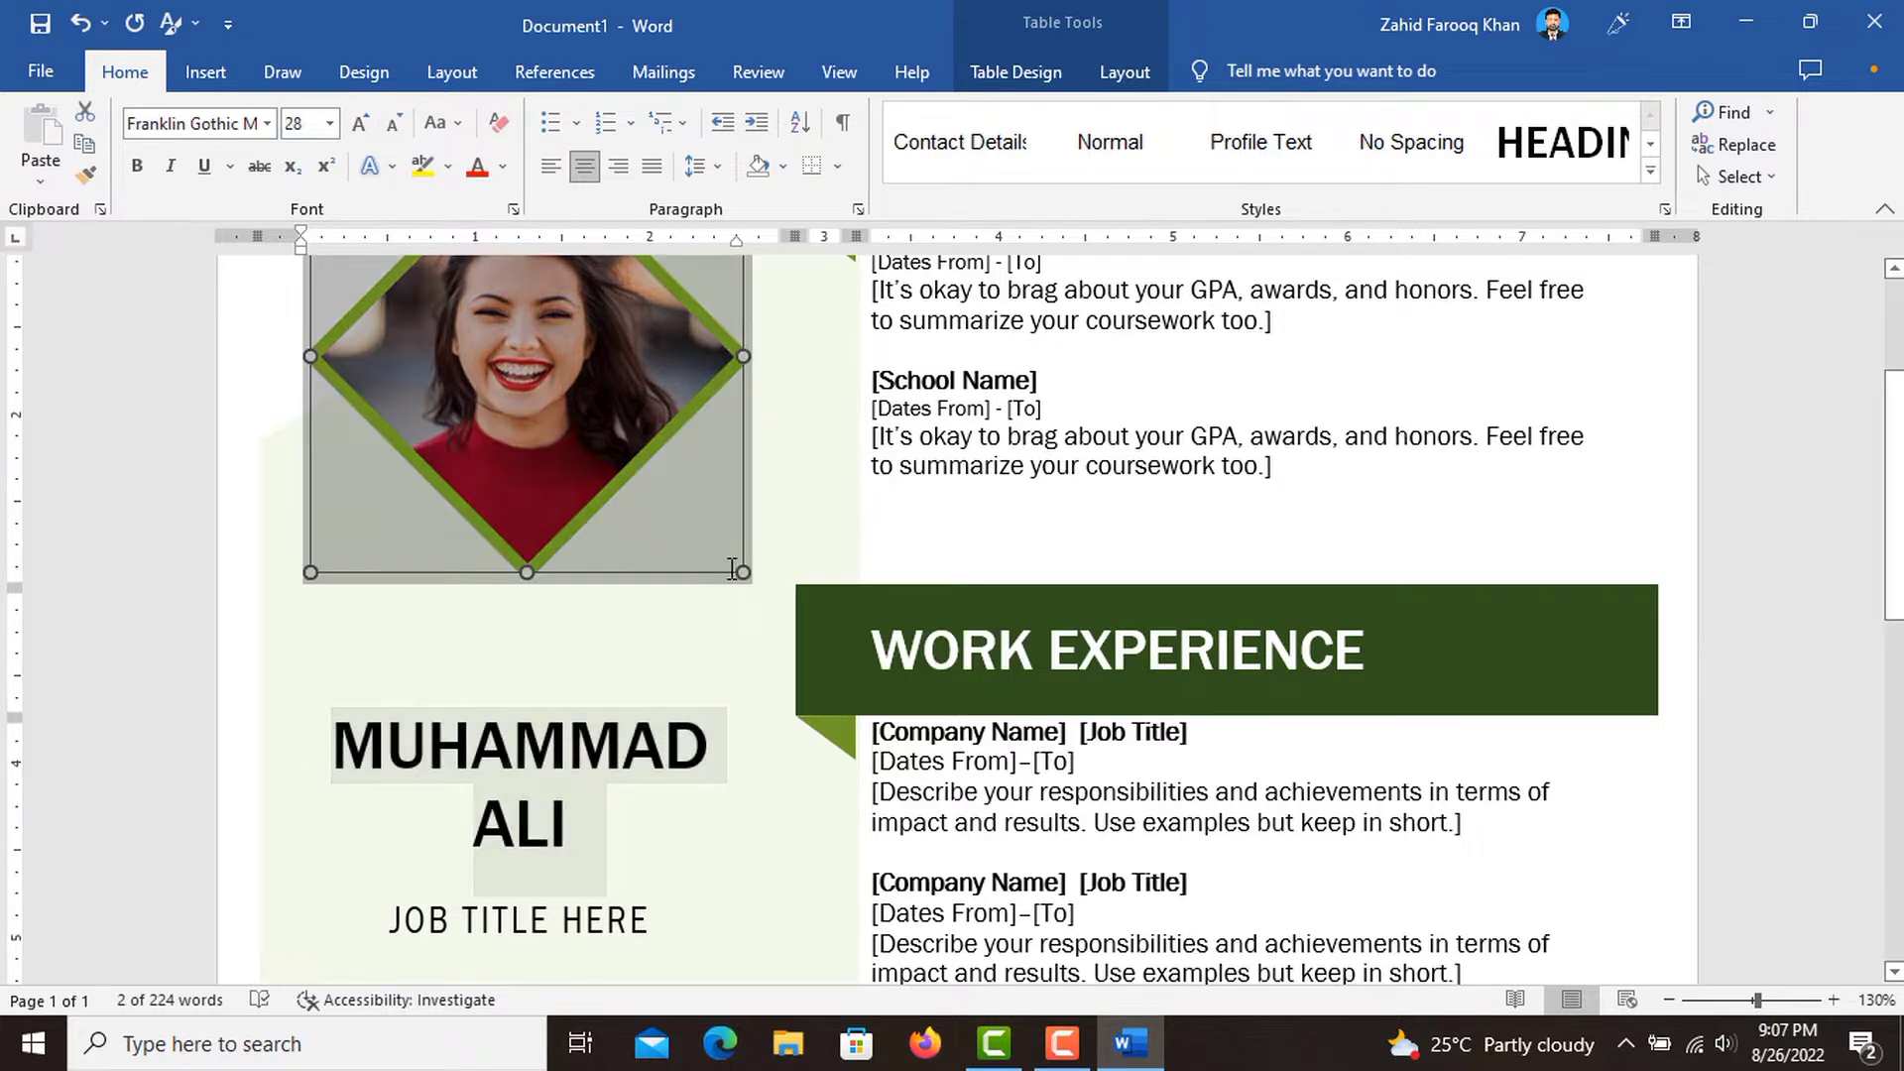
pyautogui.moveTo(612, 819); pyautogui.dragTo(330, 709)
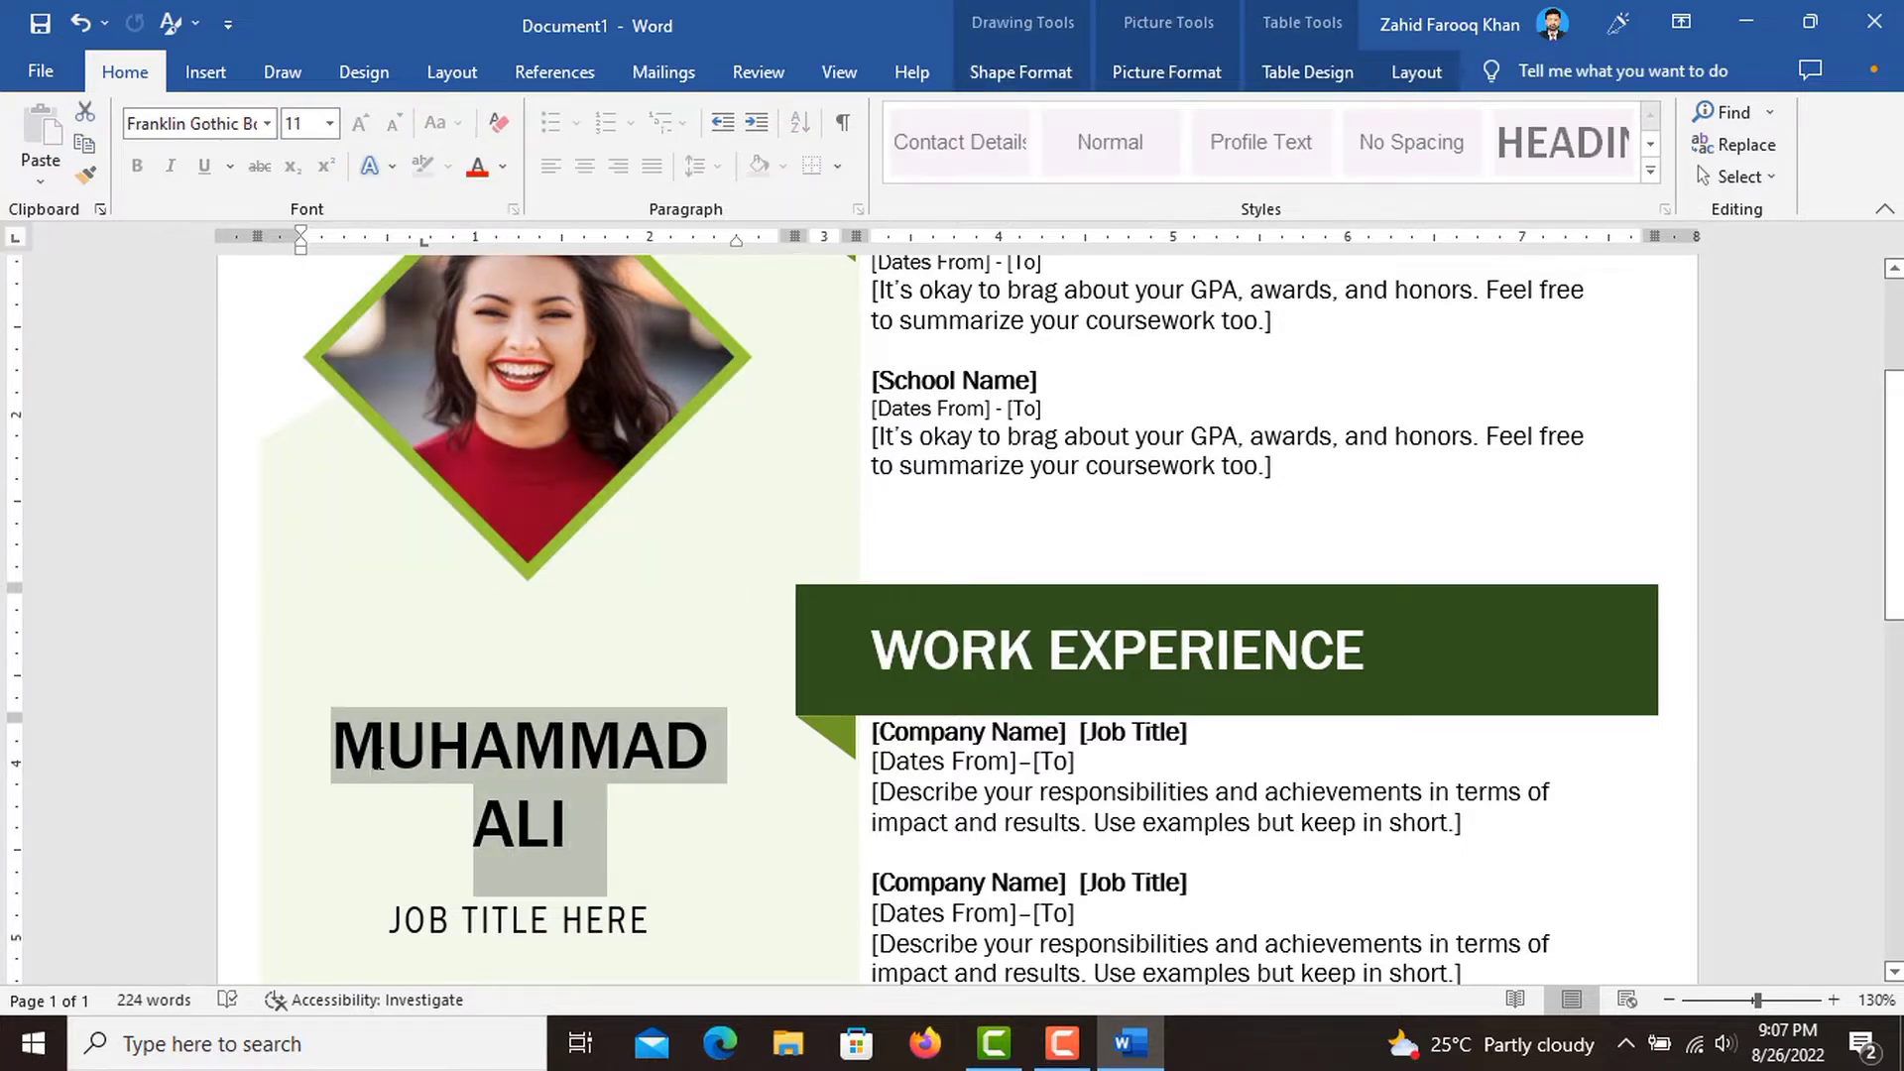
pyautogui.click(362, 124)
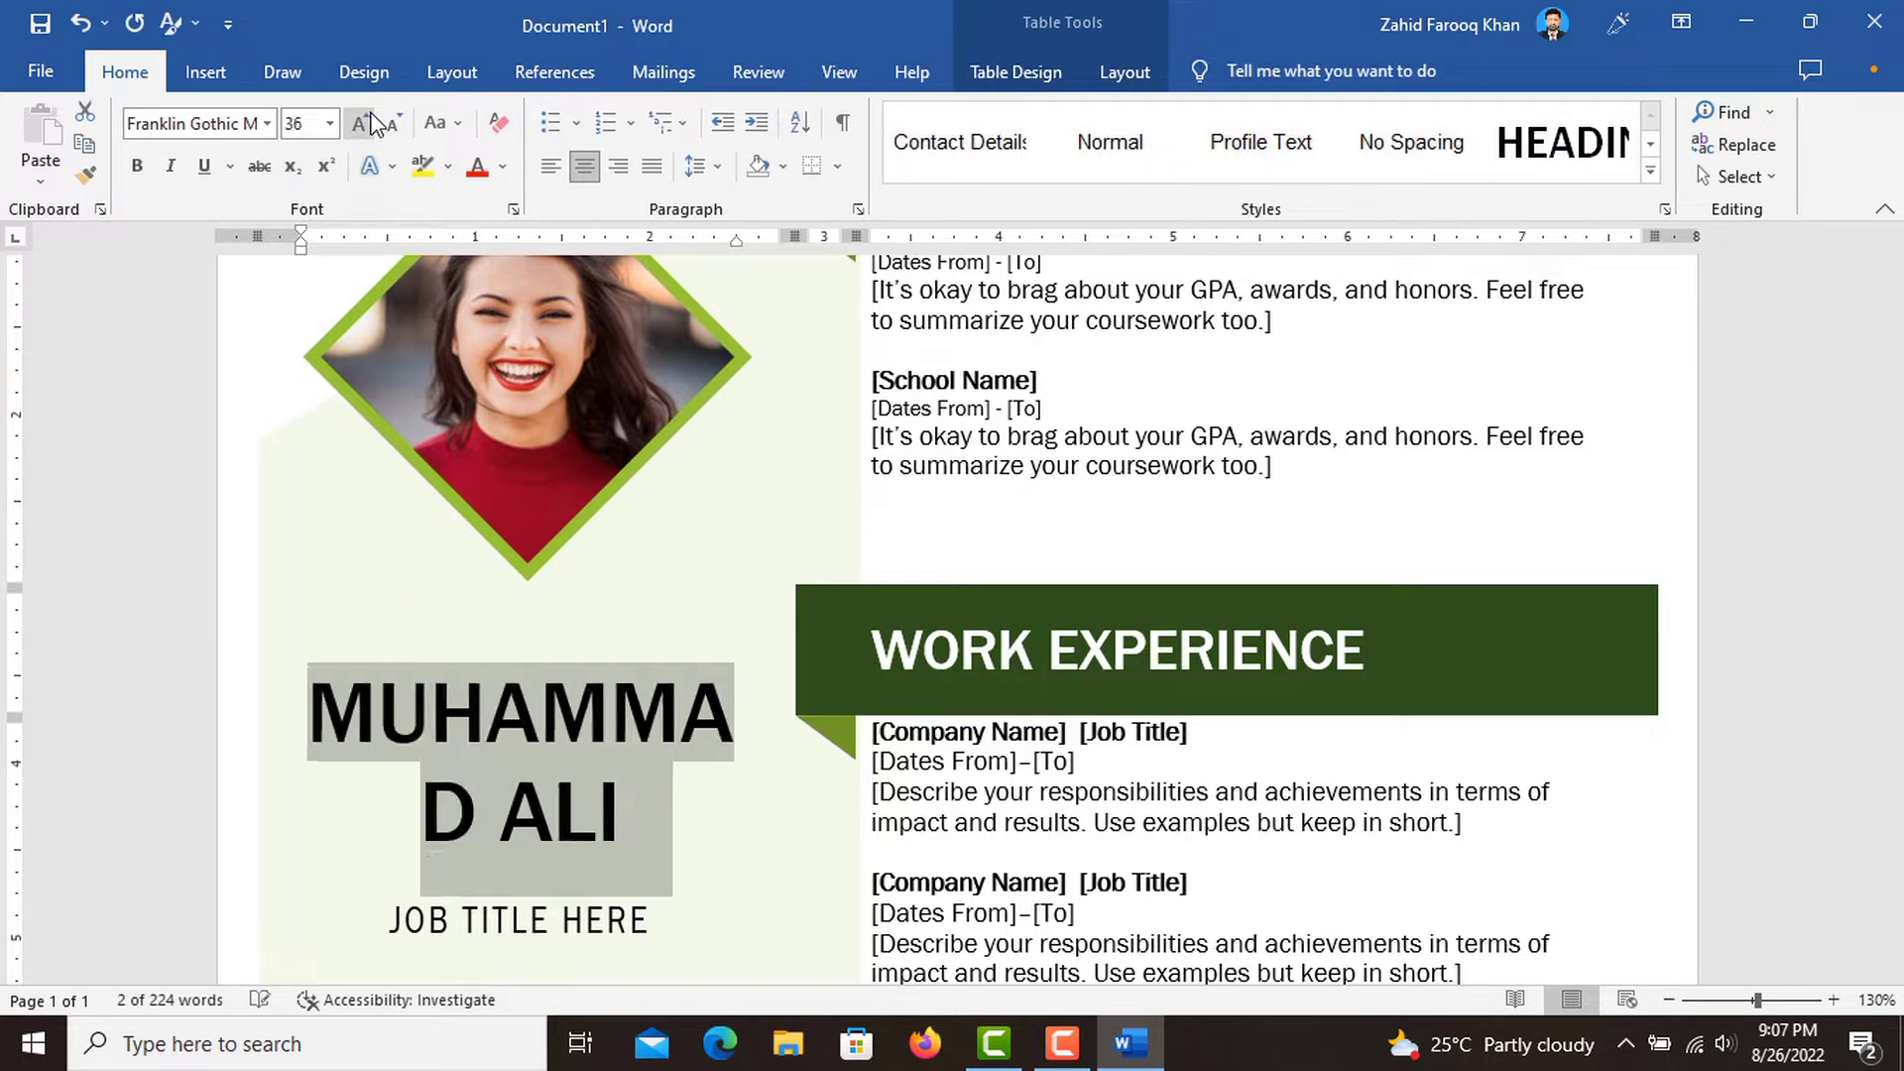
pyautogui.click(317, 125)
pyautogui.write('3')
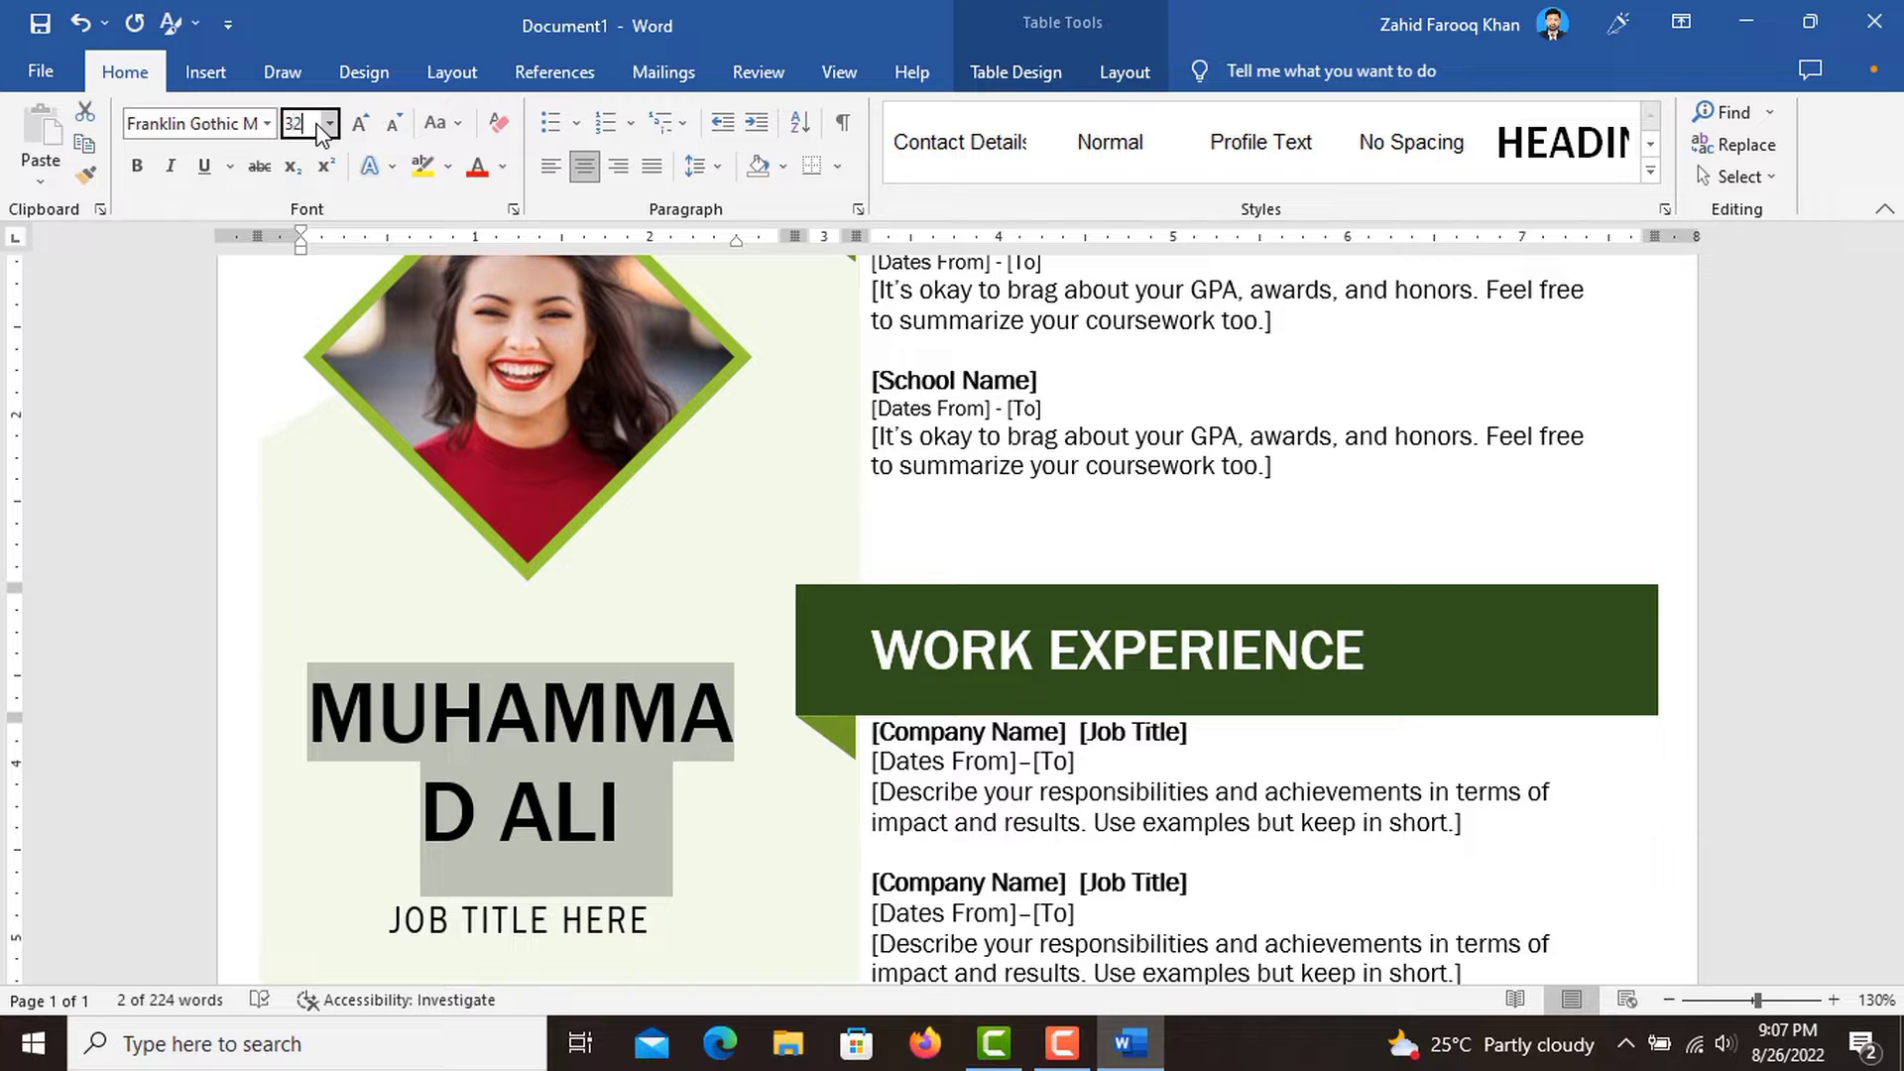
pyautogui.press('Return')
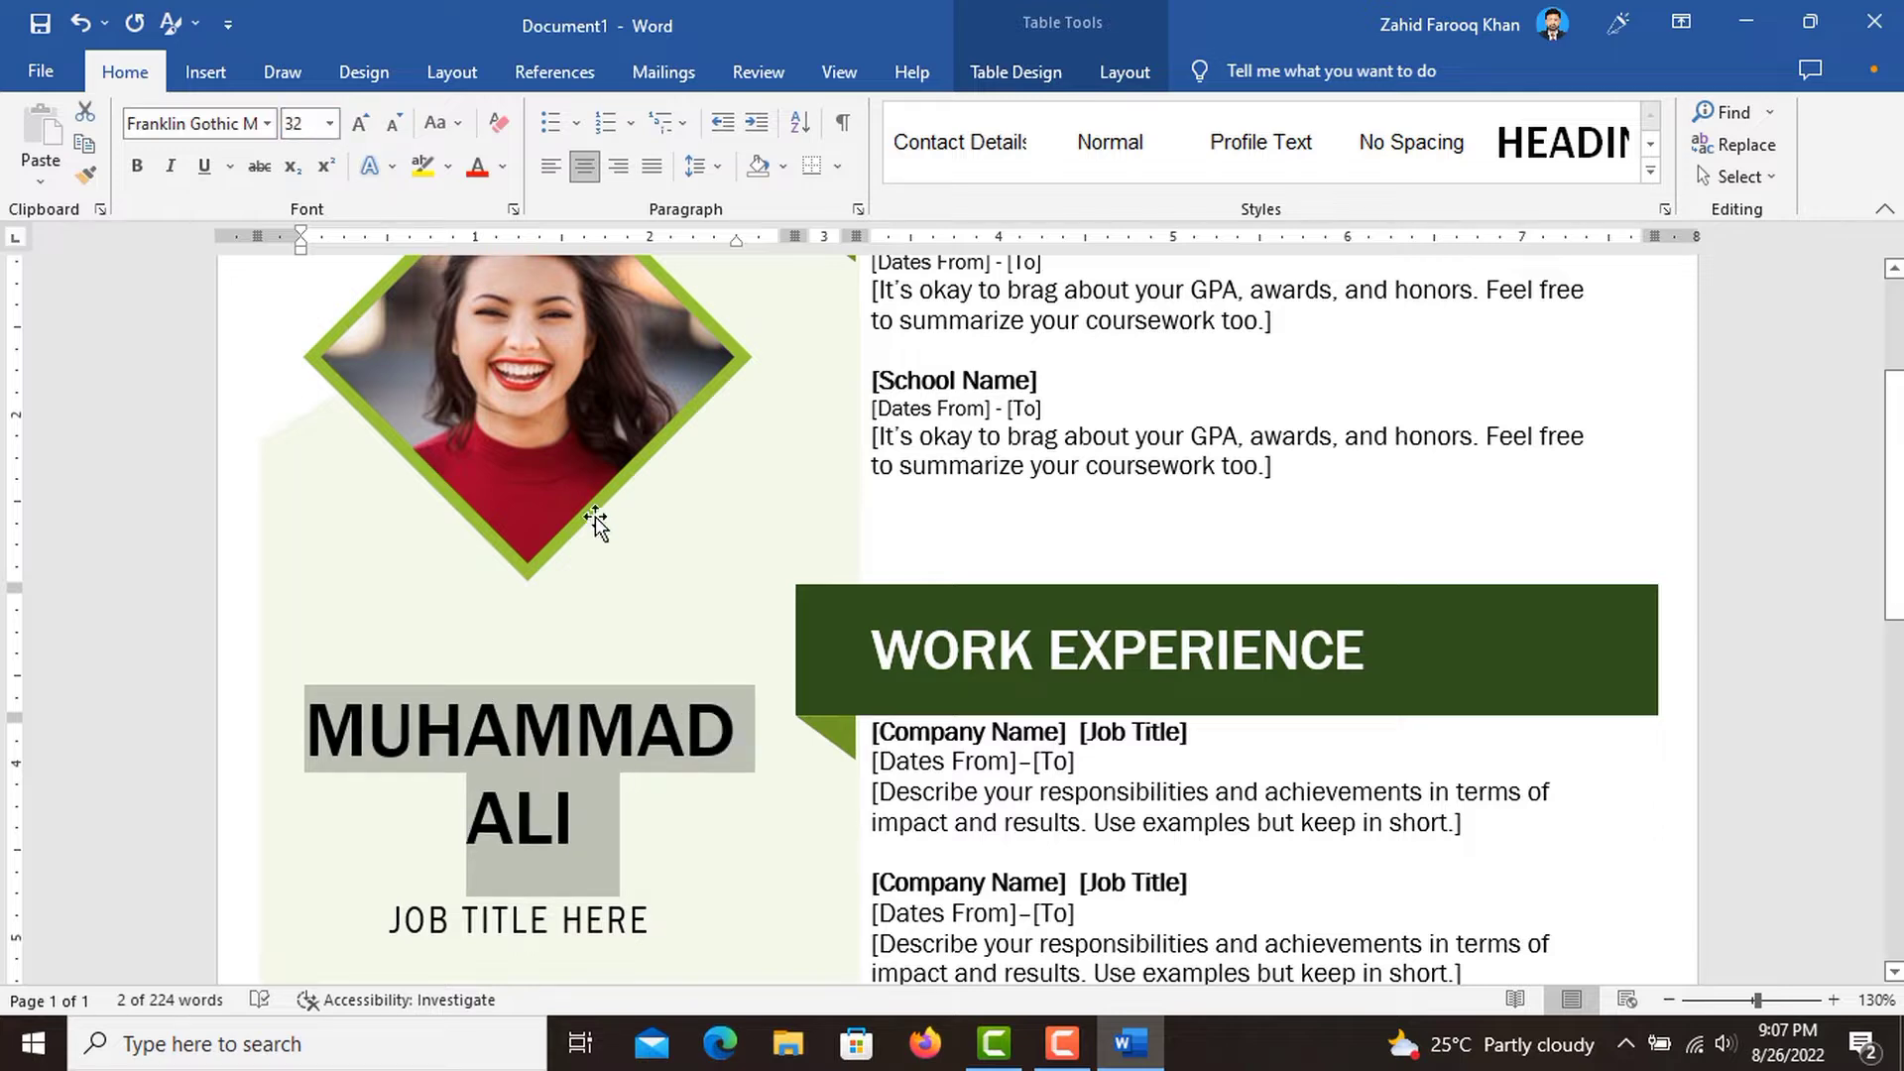
pyautogui.click(708, 617)
# Replace the JOB TITLE HERE placeholder below the name with "Software Developer".
pyautogui.scroll(-2, 633, 788)
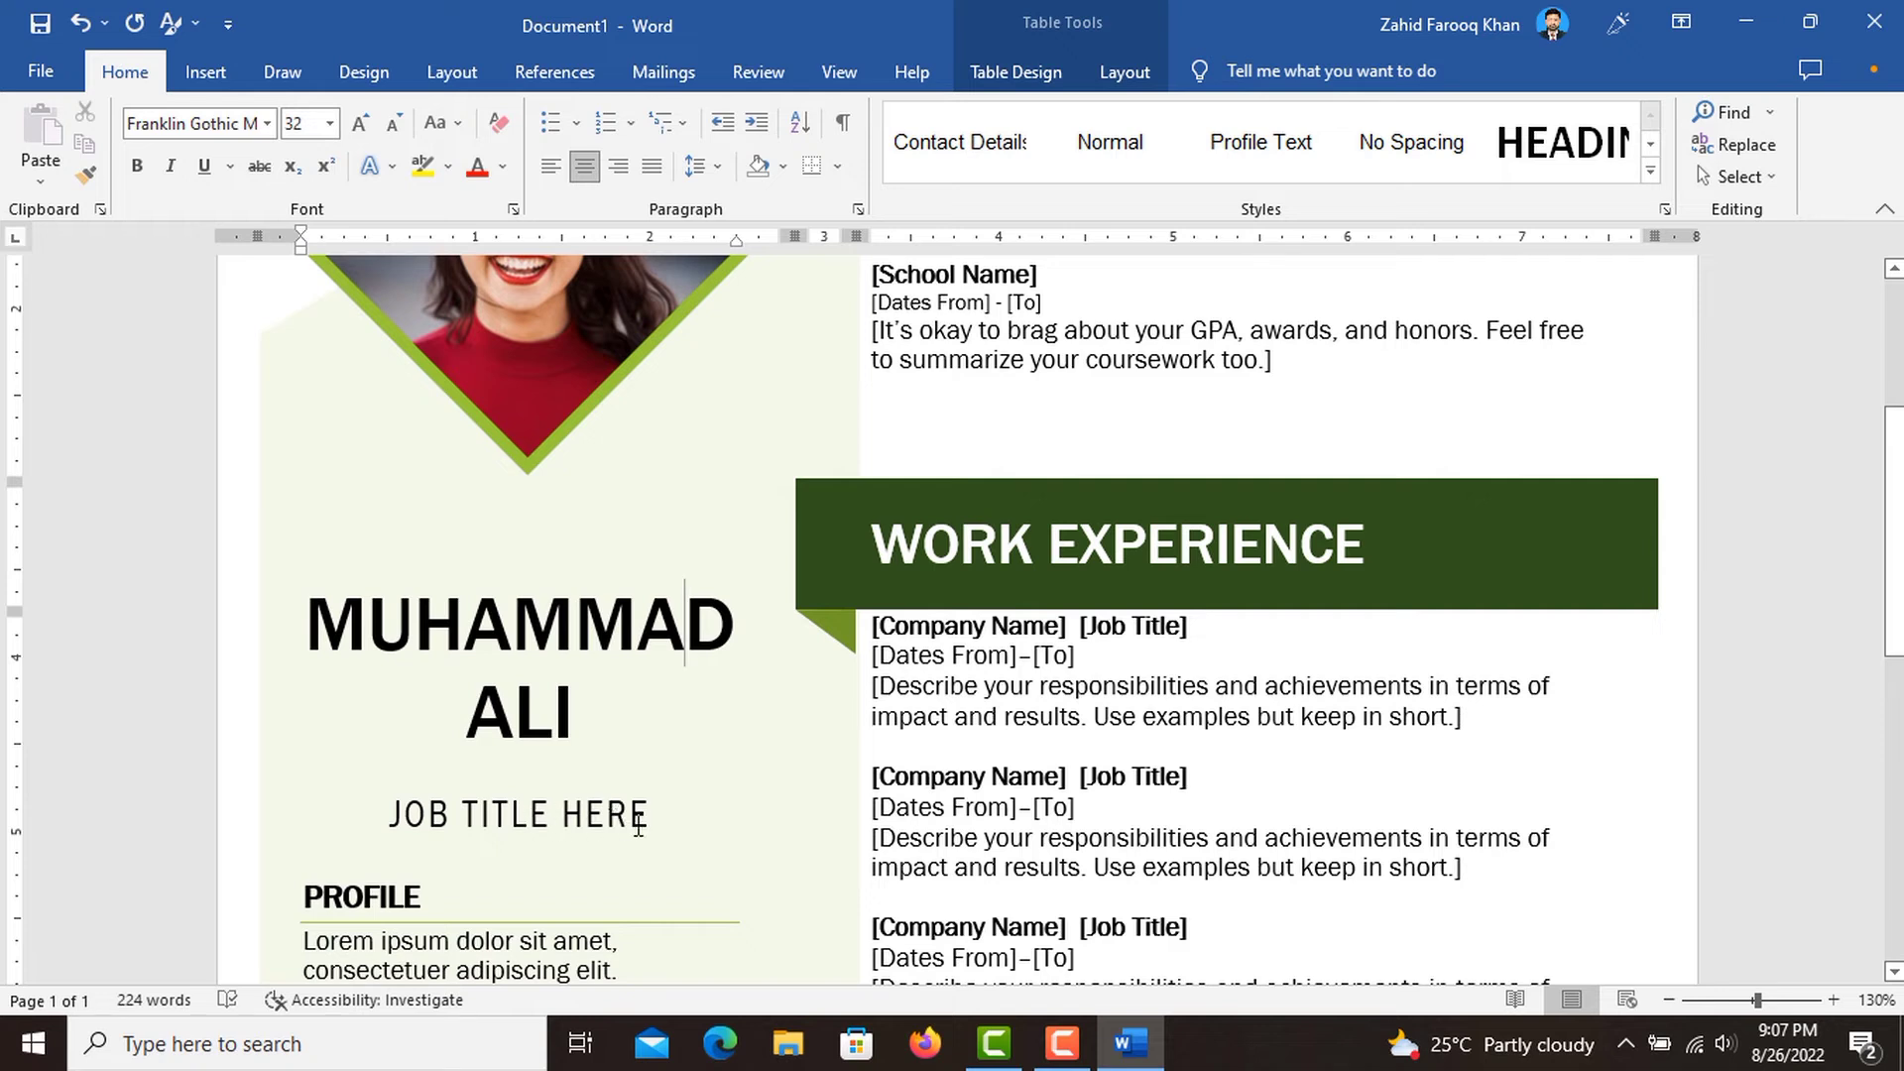
pyautogui.click(638, 815)
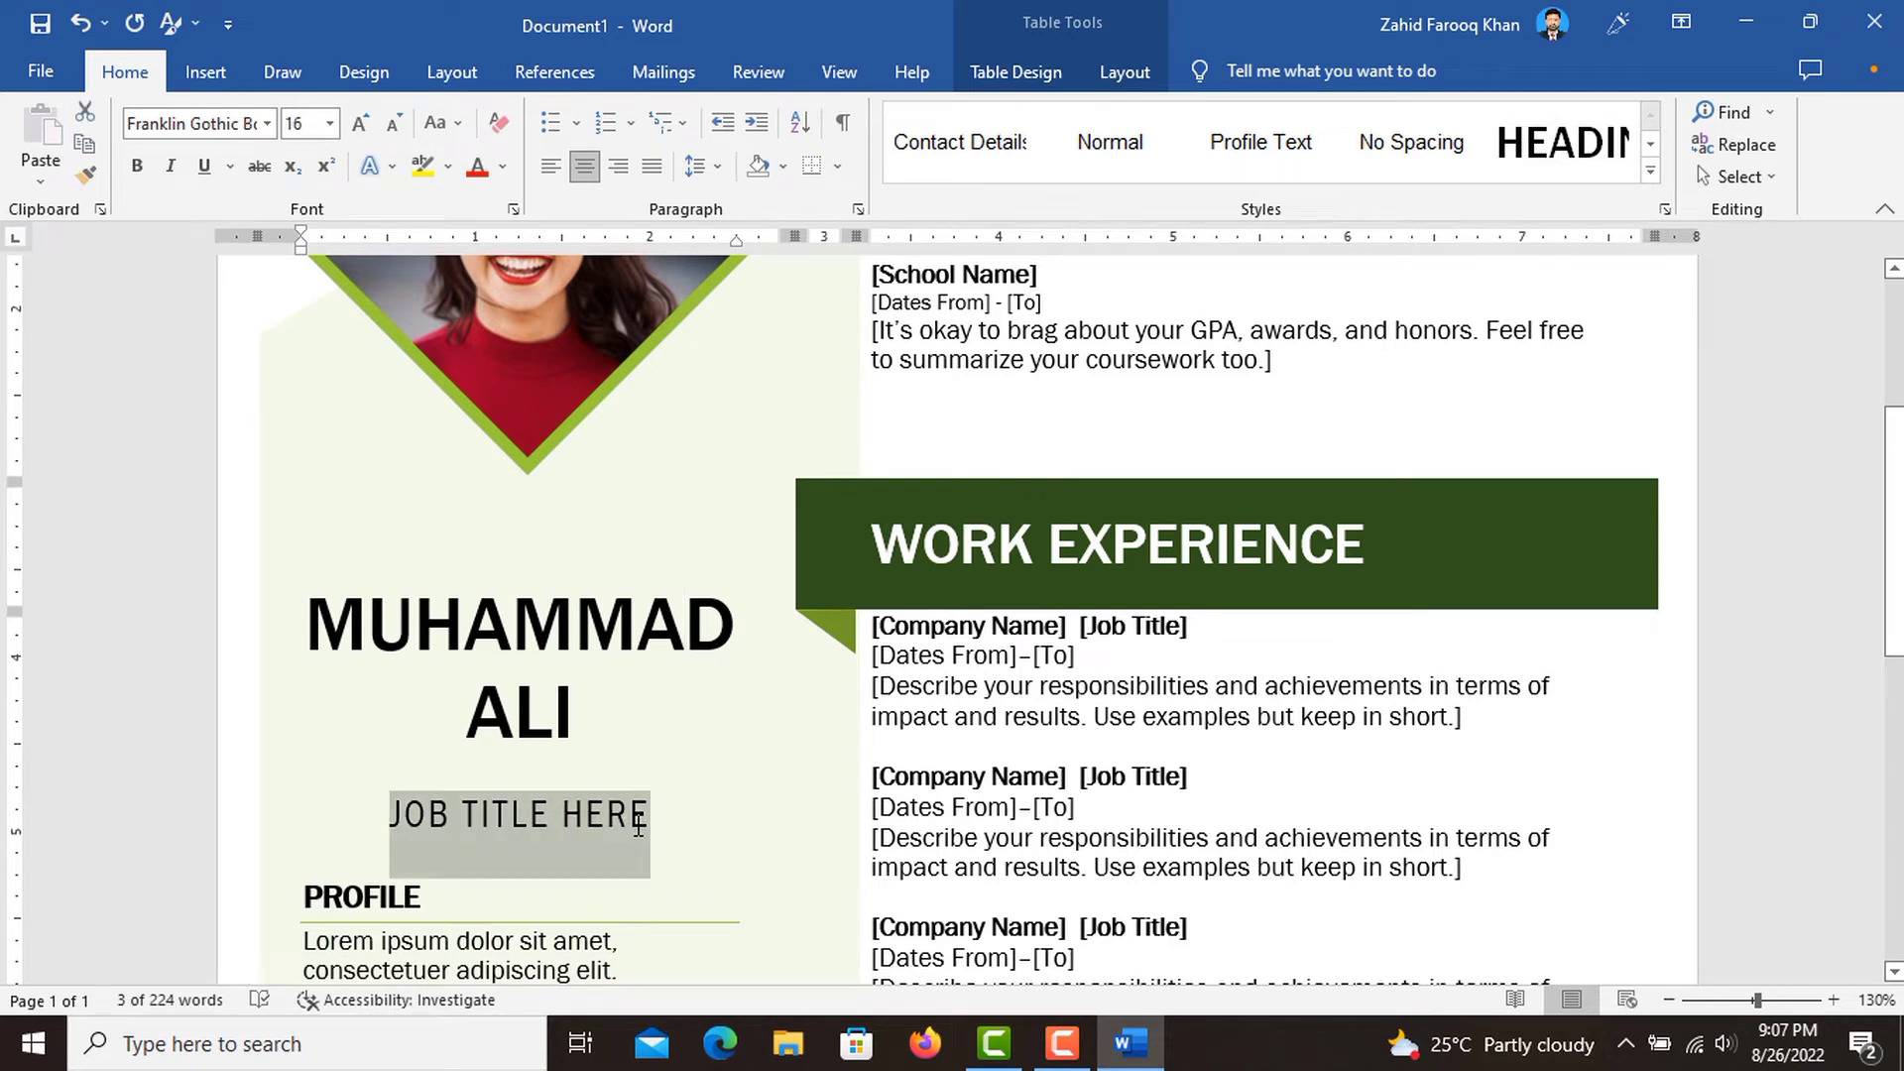
pyautogui.write('Sof')
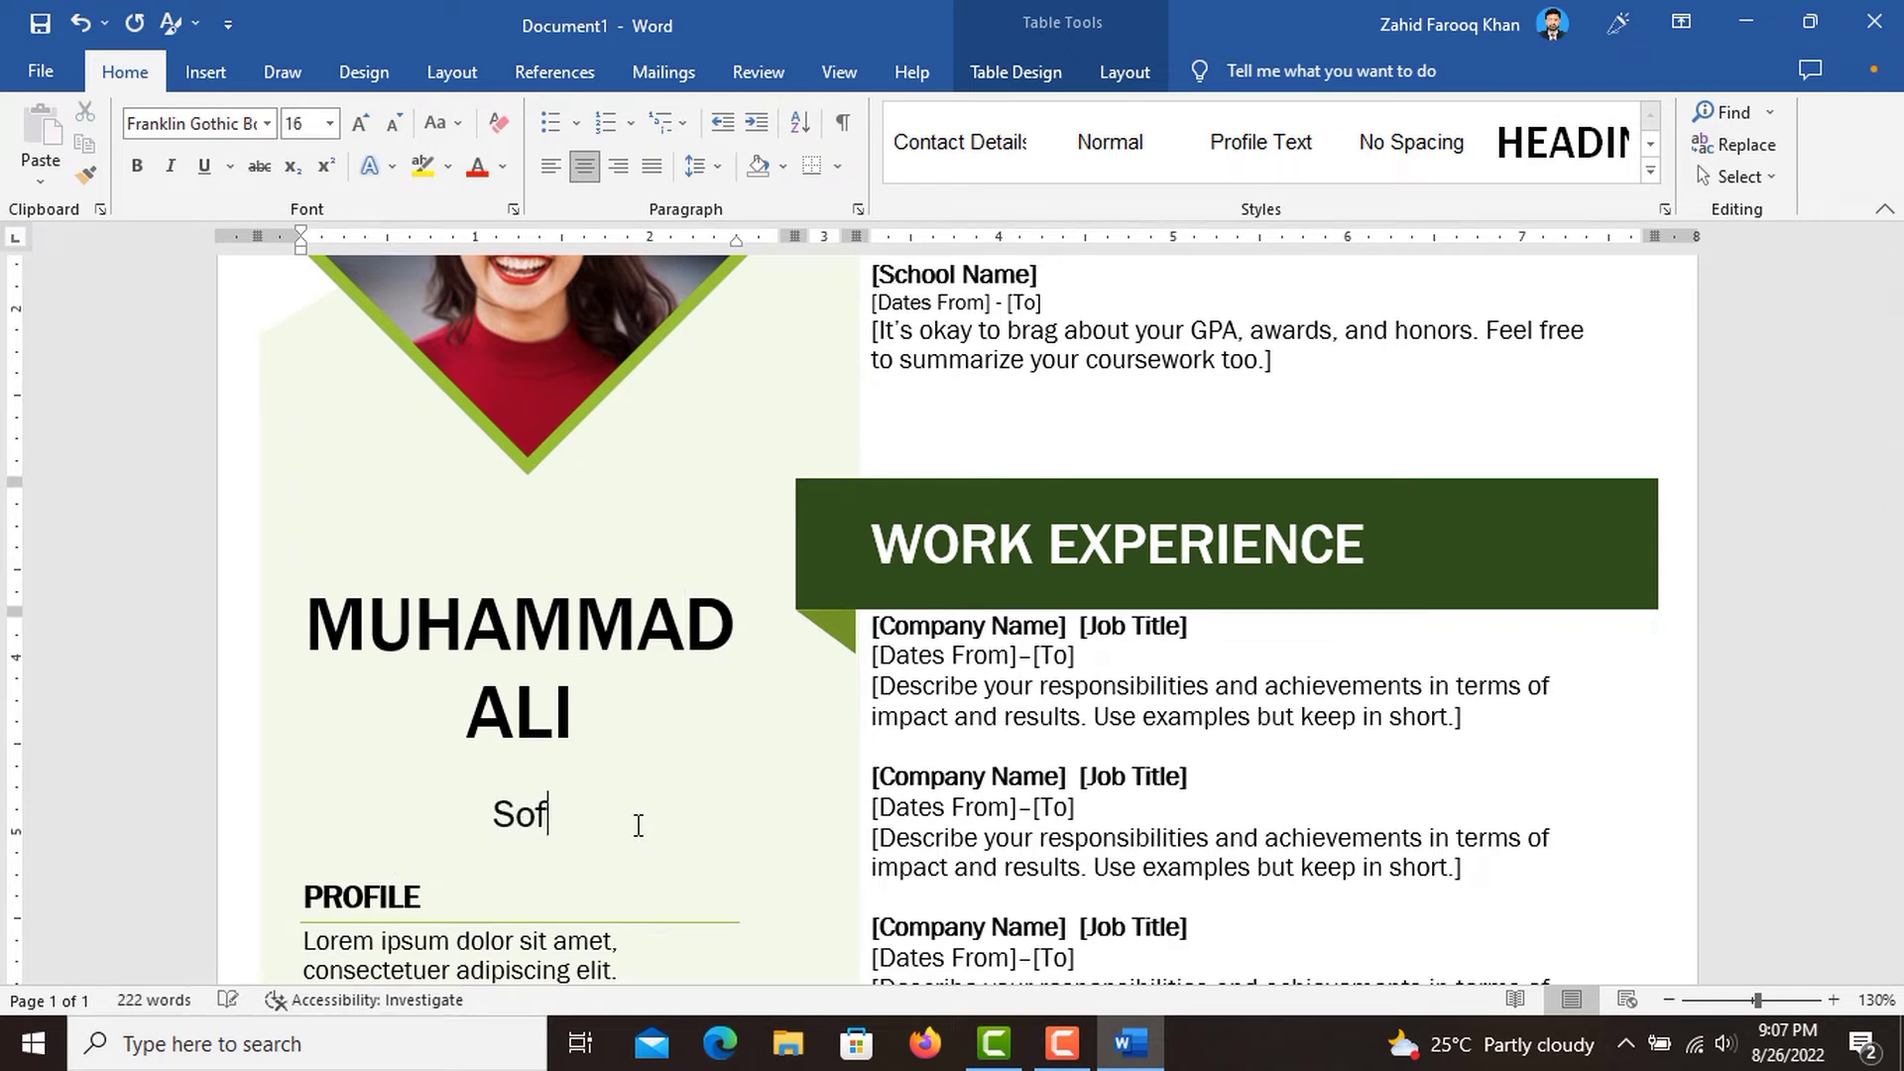
pyautogui.write('tware De')
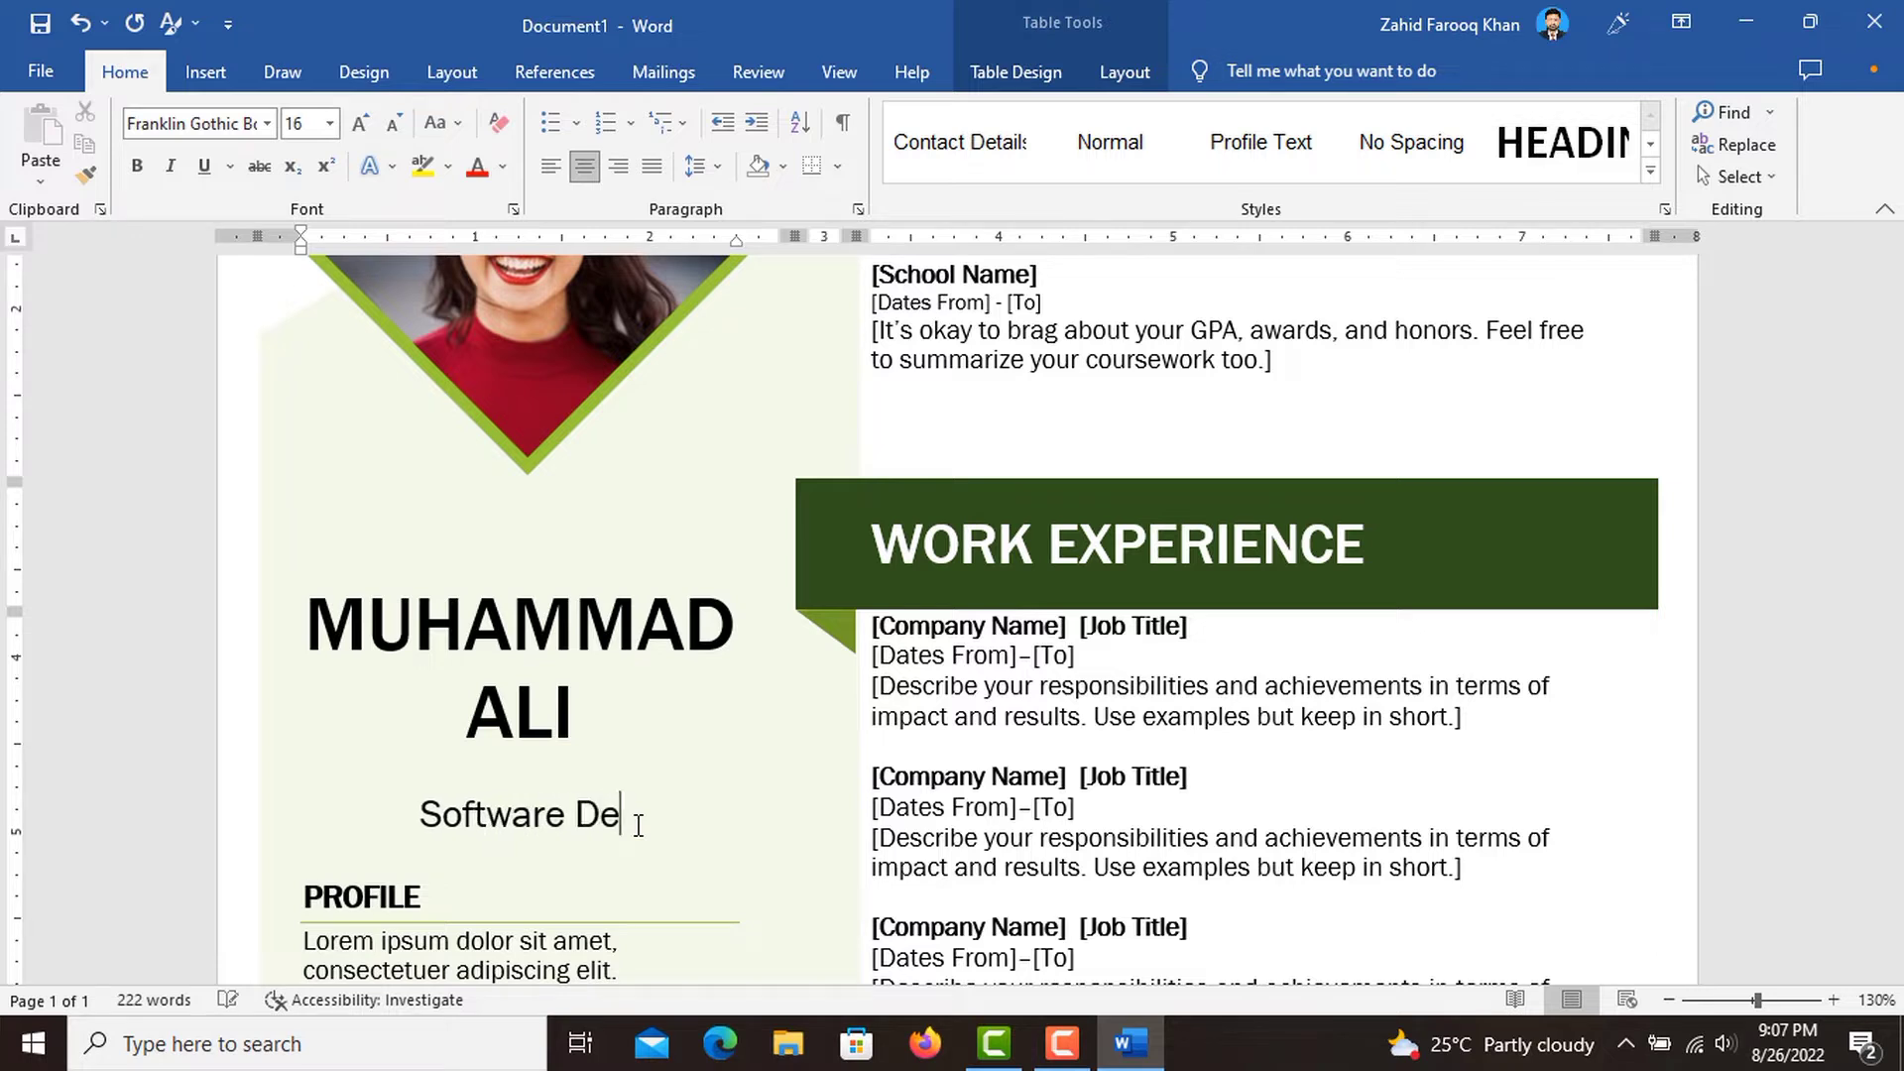
pyautogui.write('veloper')
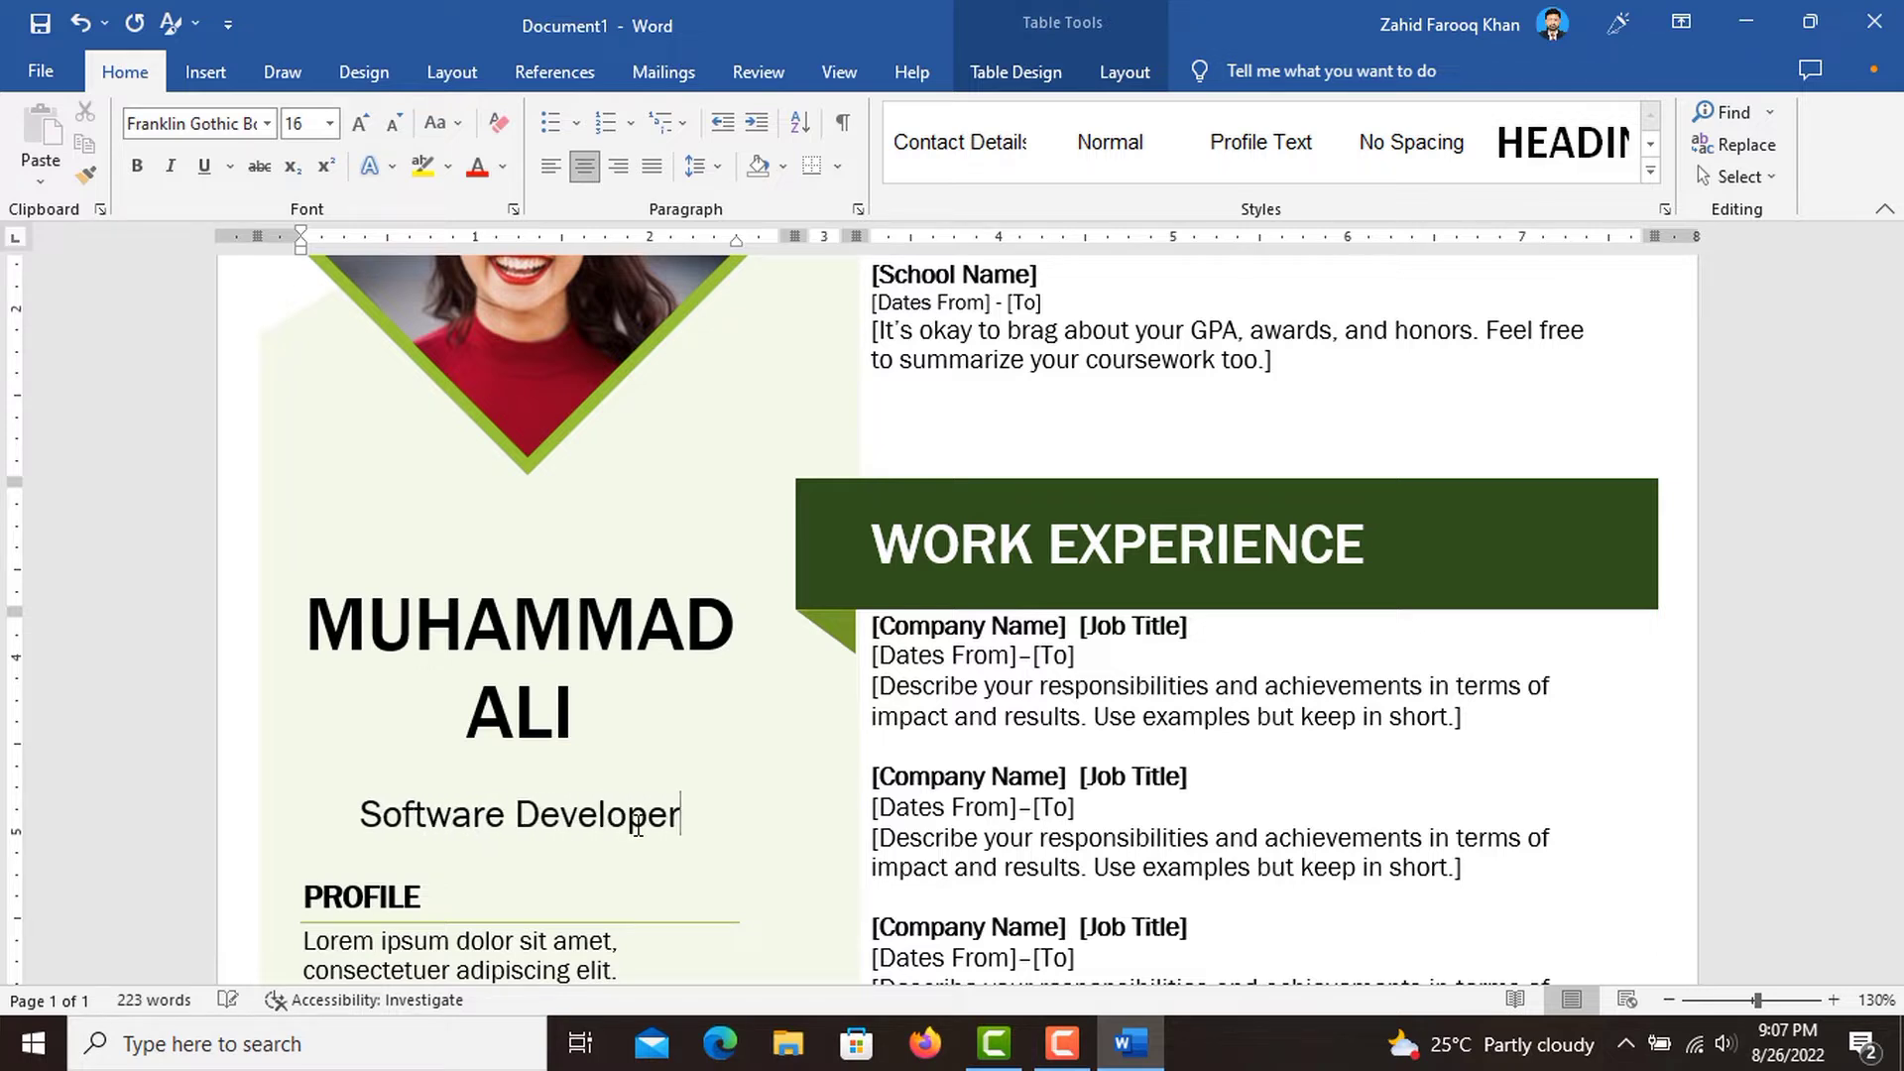
# Replace the resume's diamond-shaped photo with the picture "sample resume pic" from this device's Desktop folder.
pyautogui.scroll(4, 680, 759)
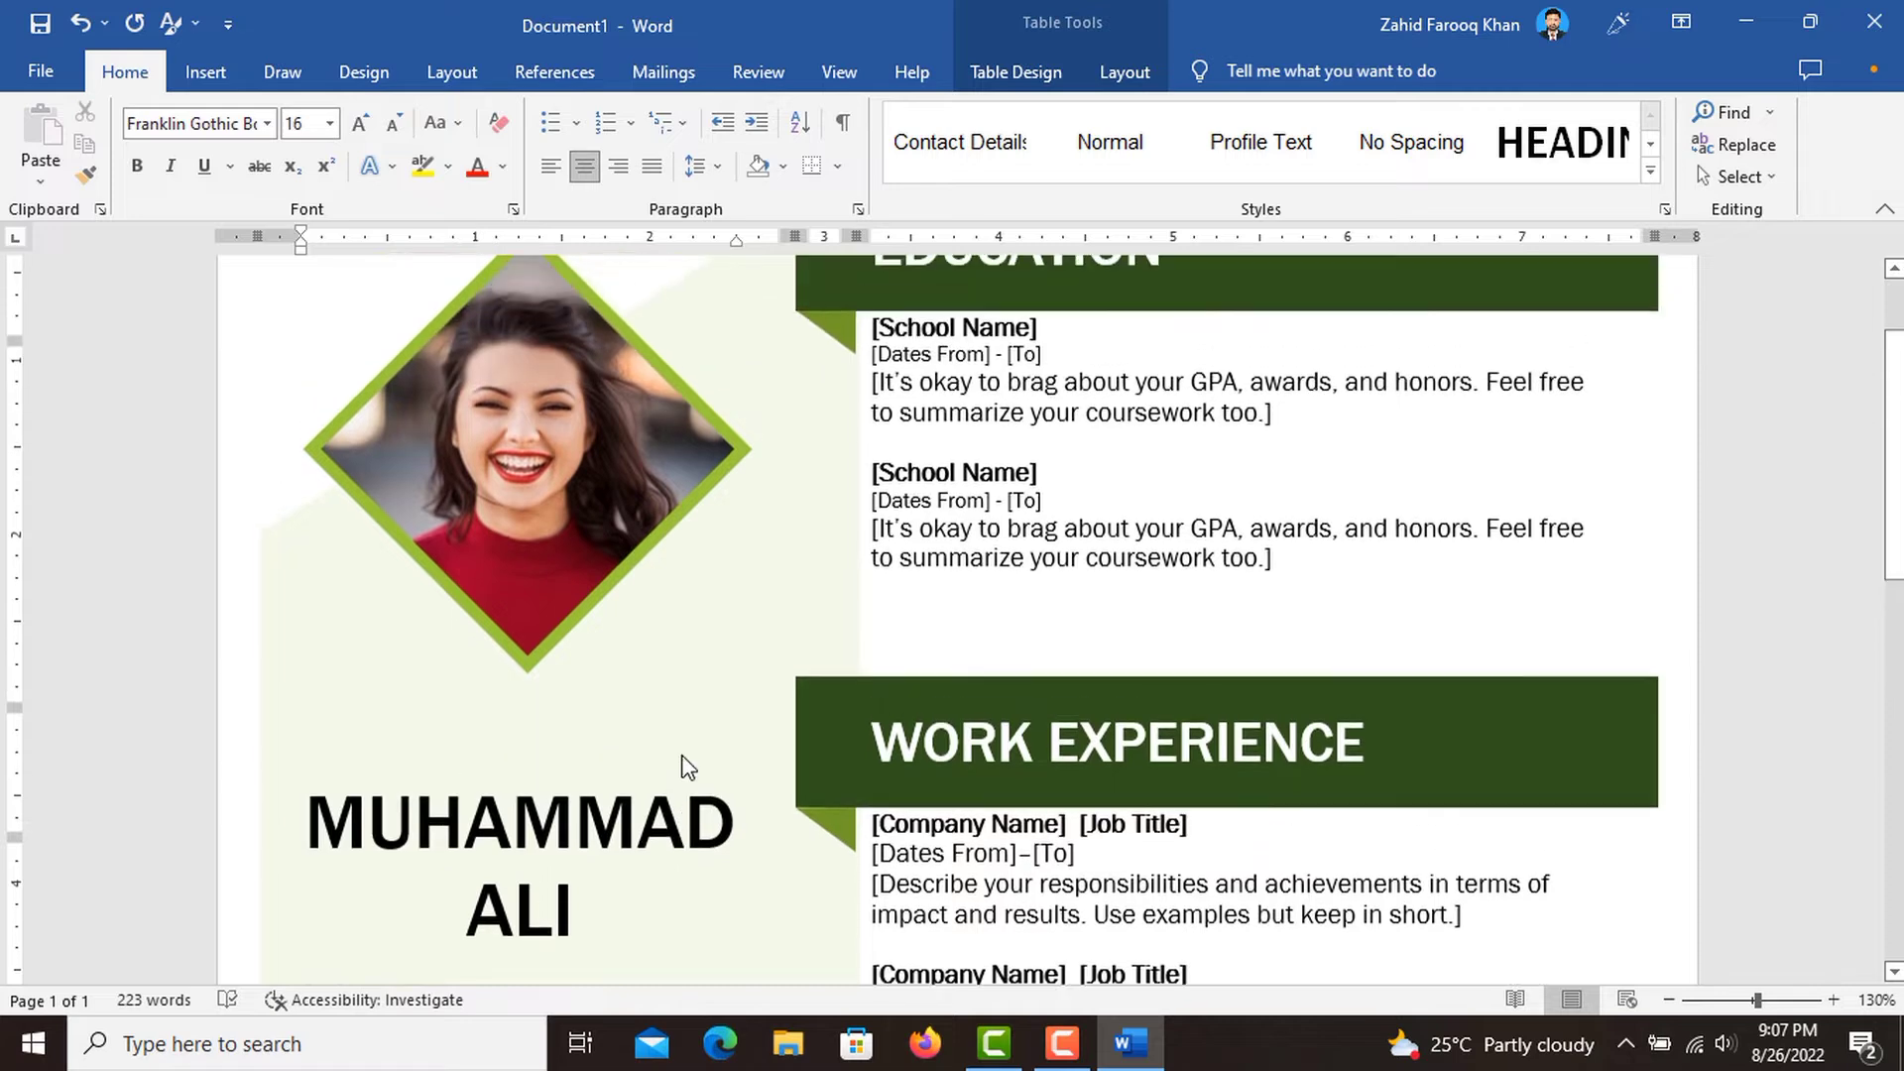
pyautogui.click(538, 496)
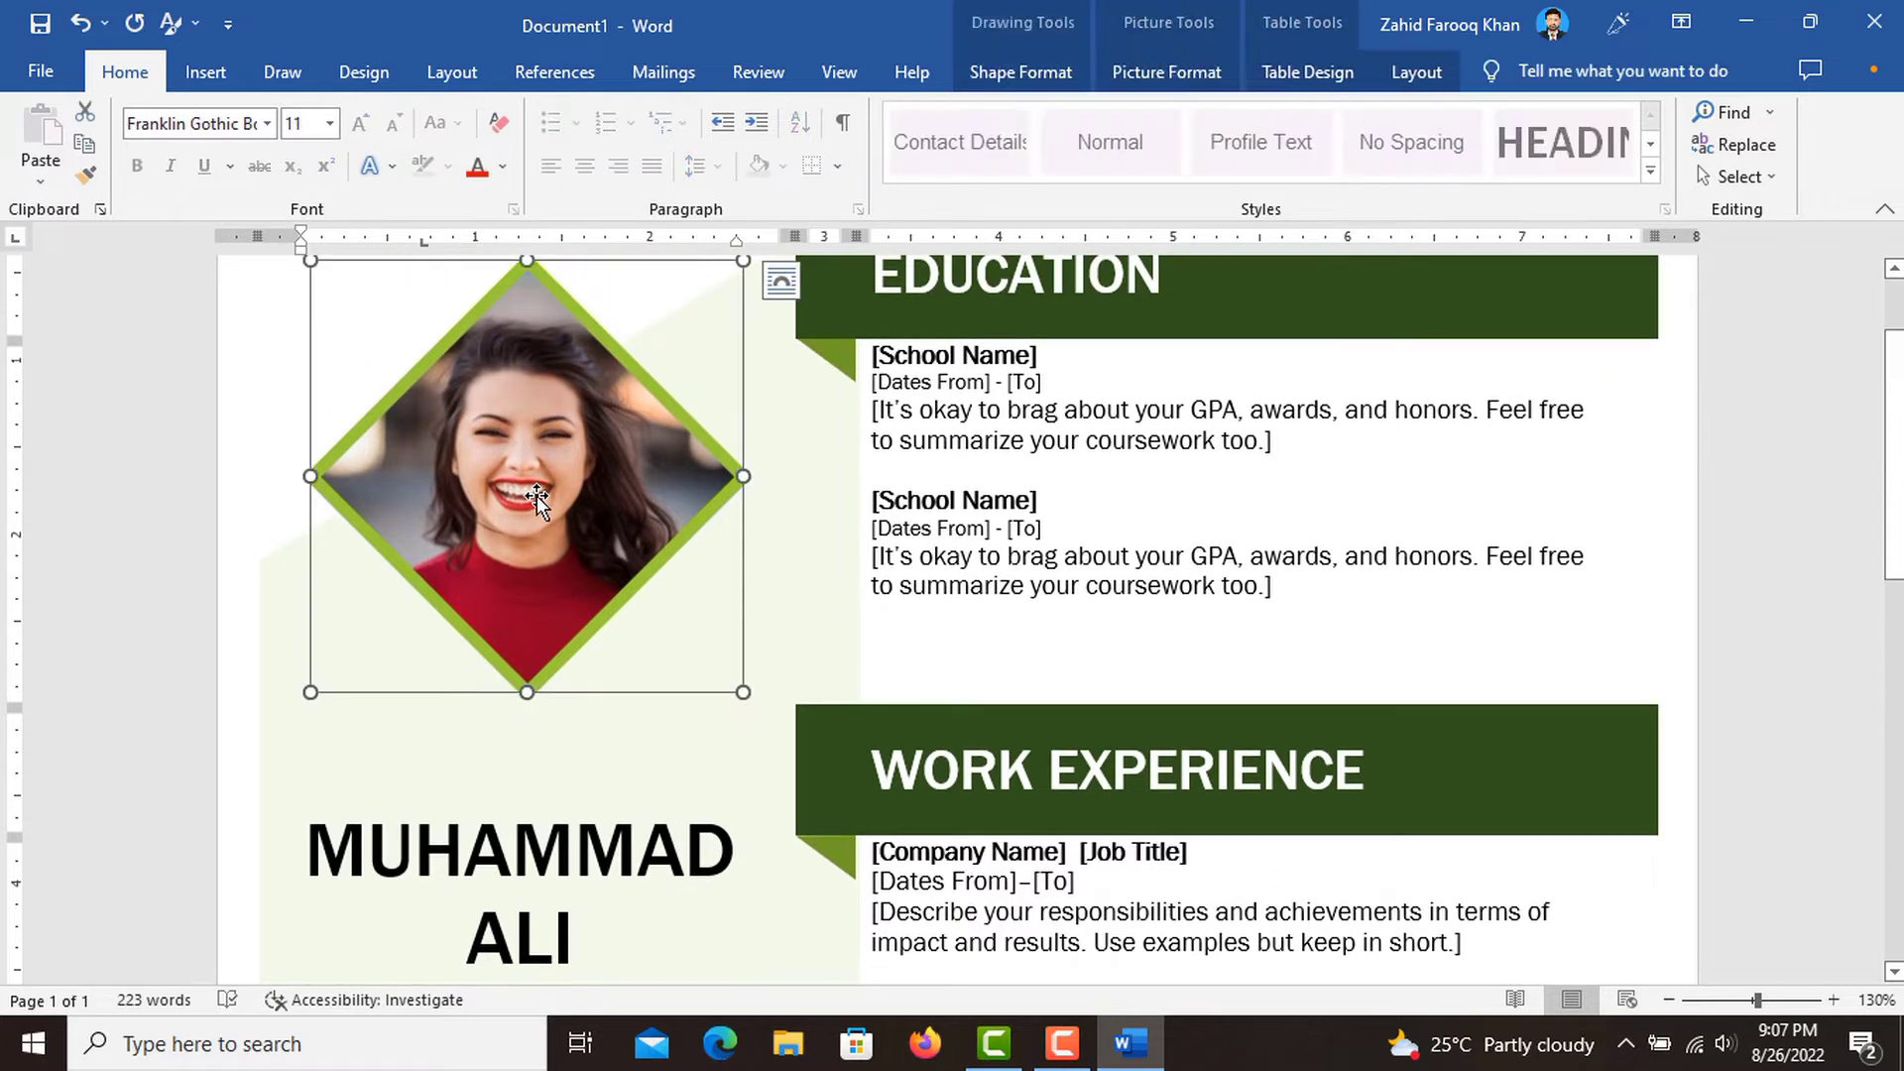
pyautogui.click(1158, 85)
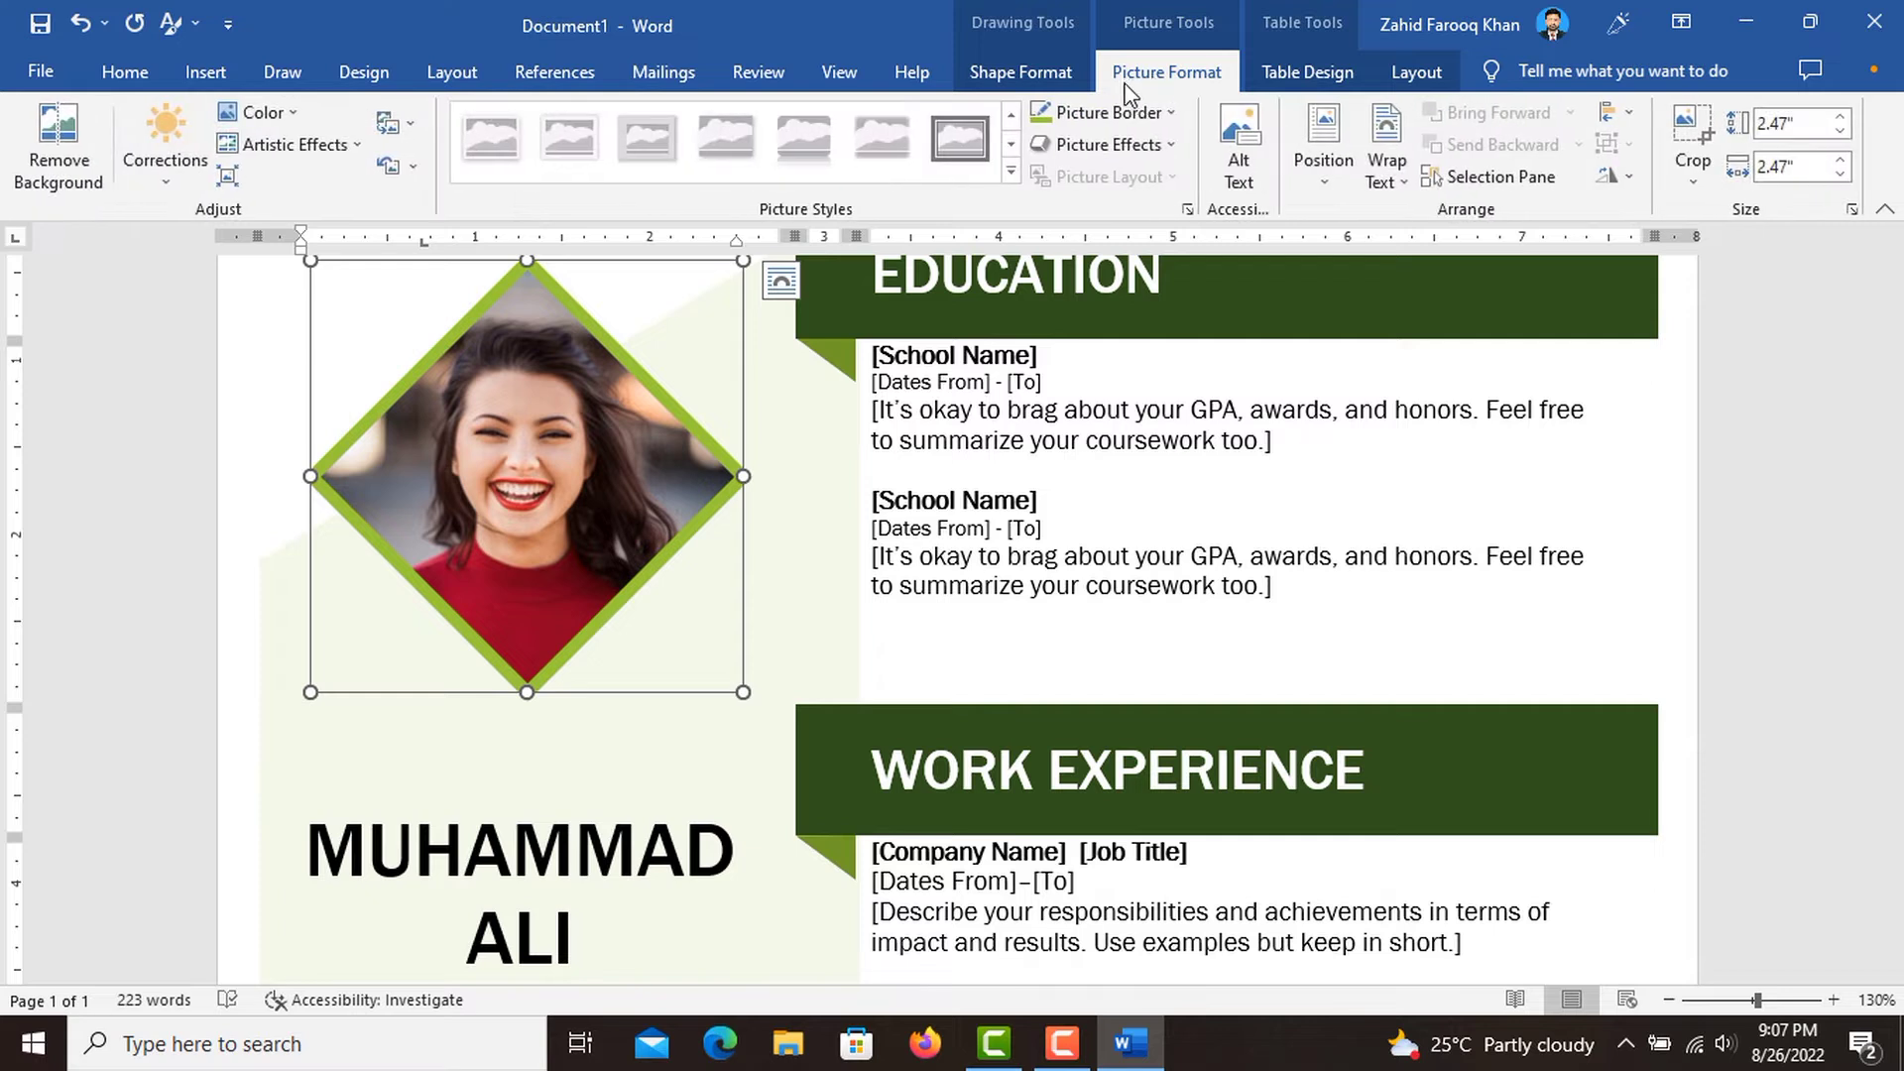
pyautogui.click(413, 126)
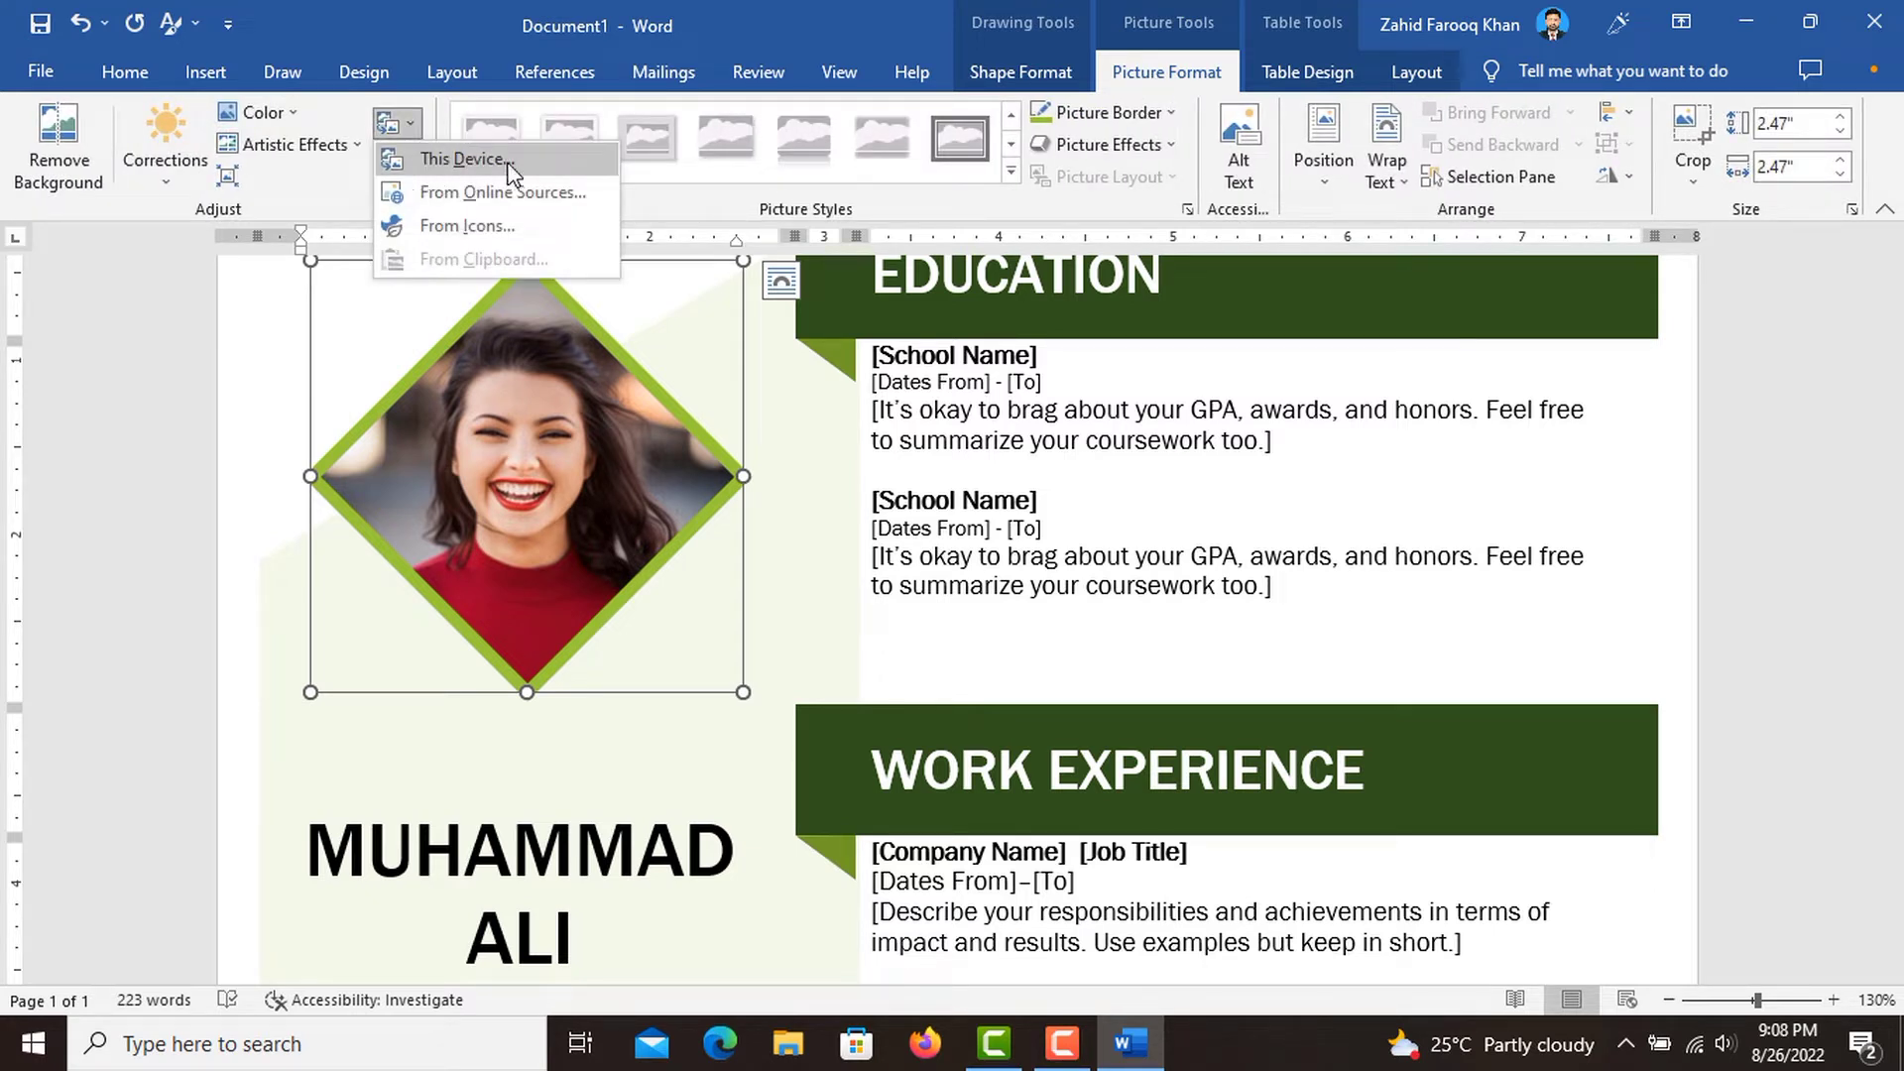
pyautogui.click(508, 162)
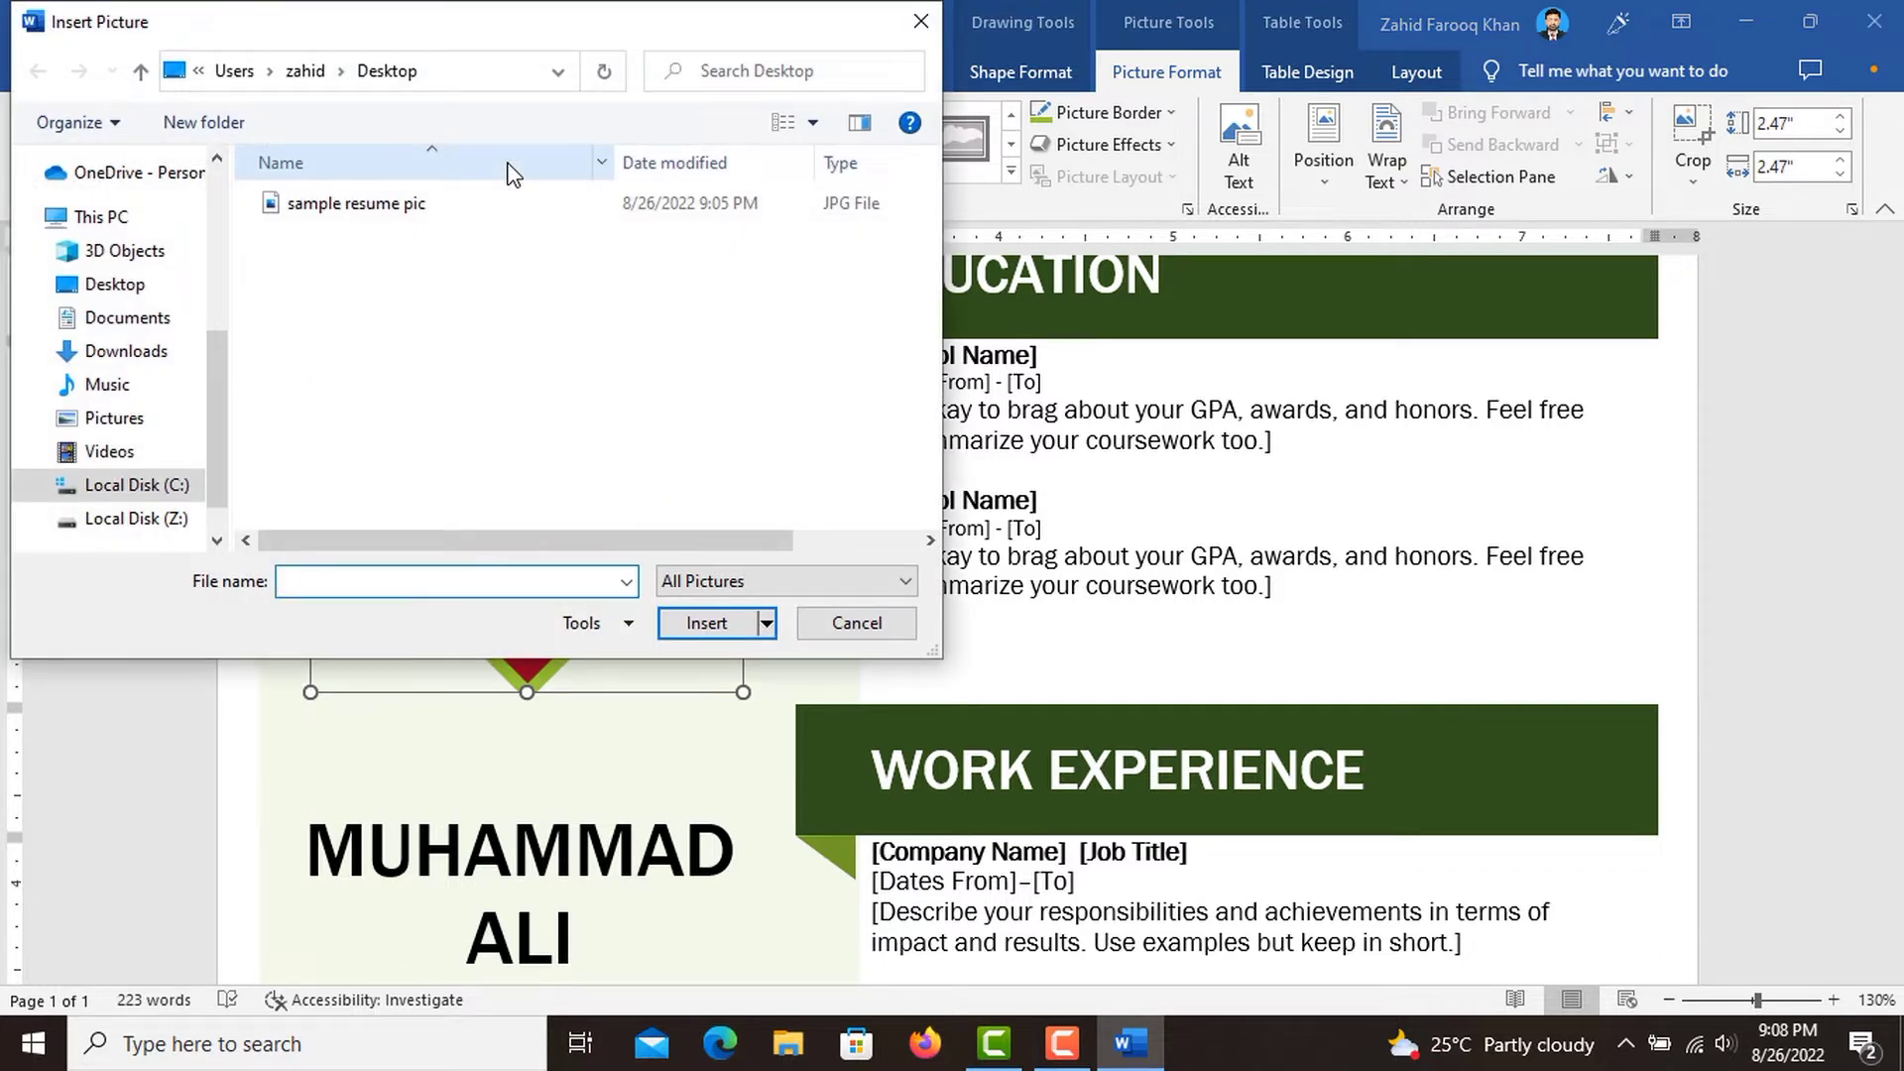
pyautogui.click(355, 221)
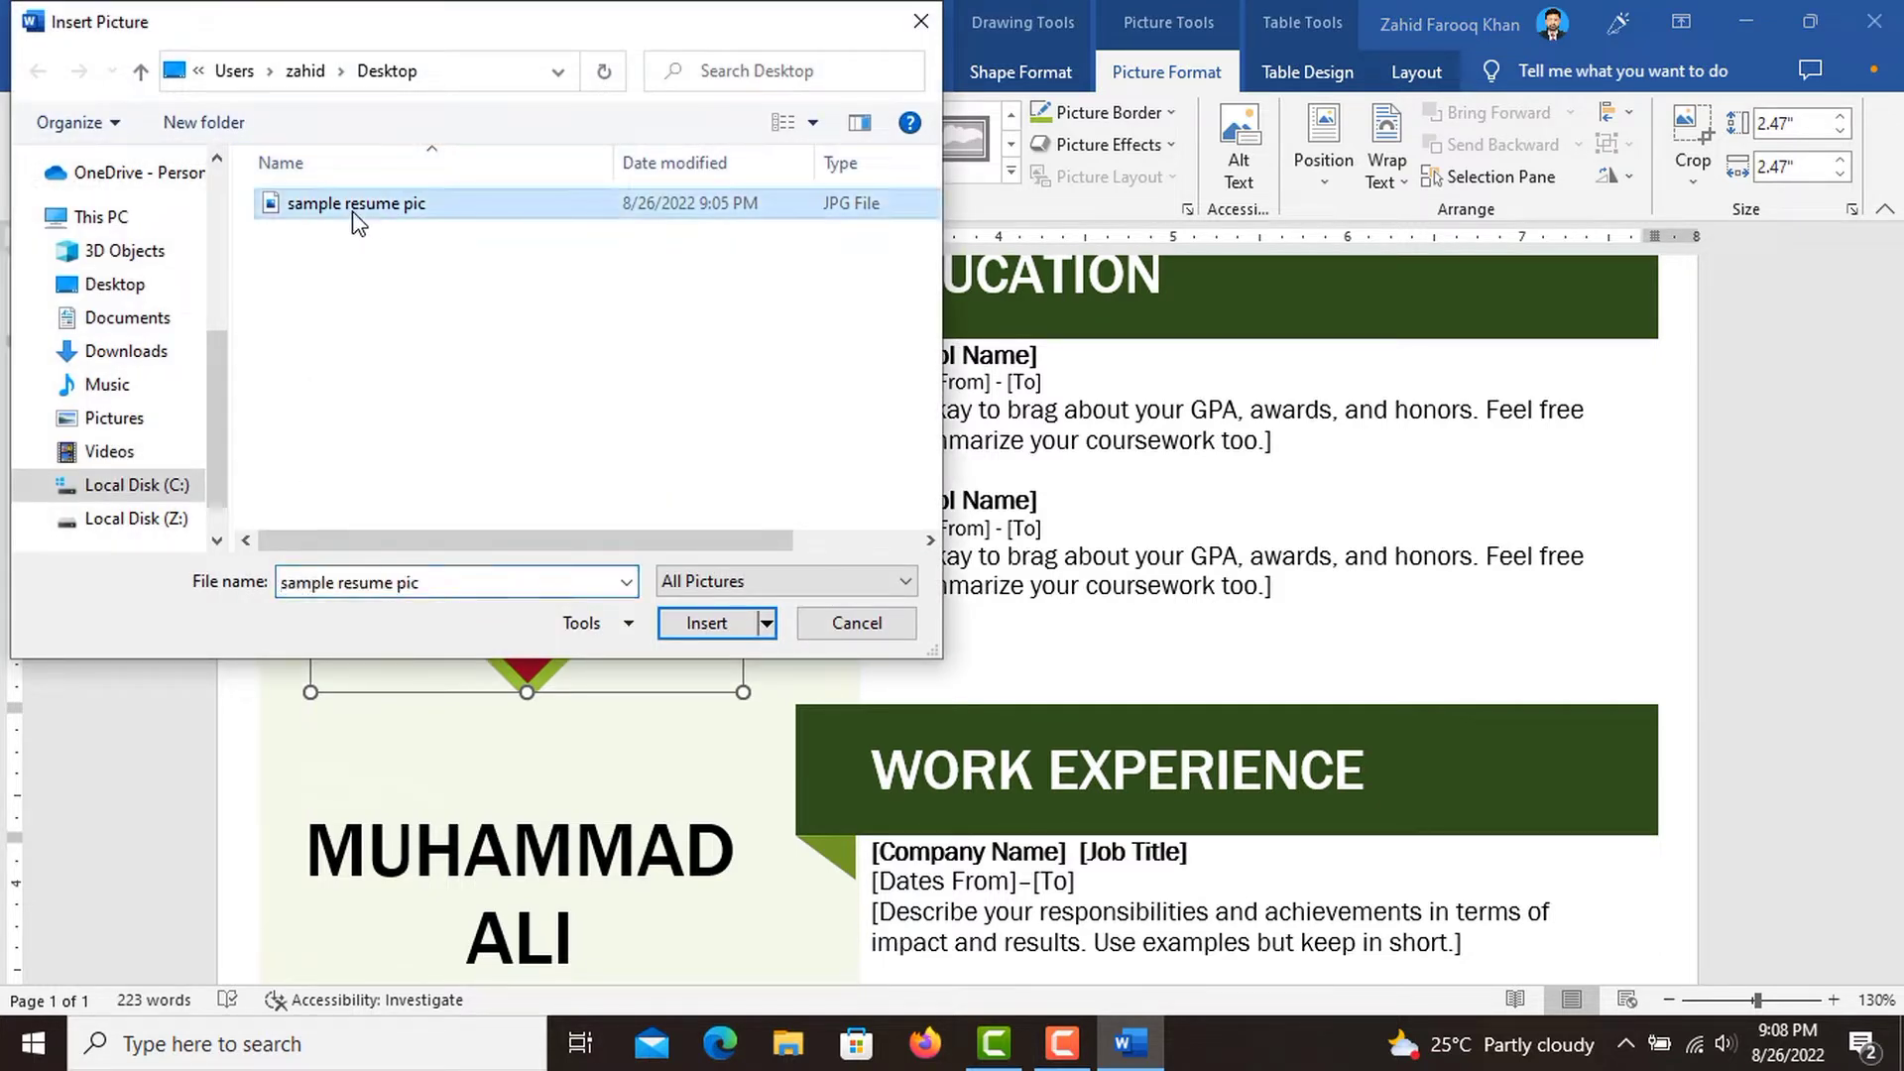
pyautogui.click(689, 623)
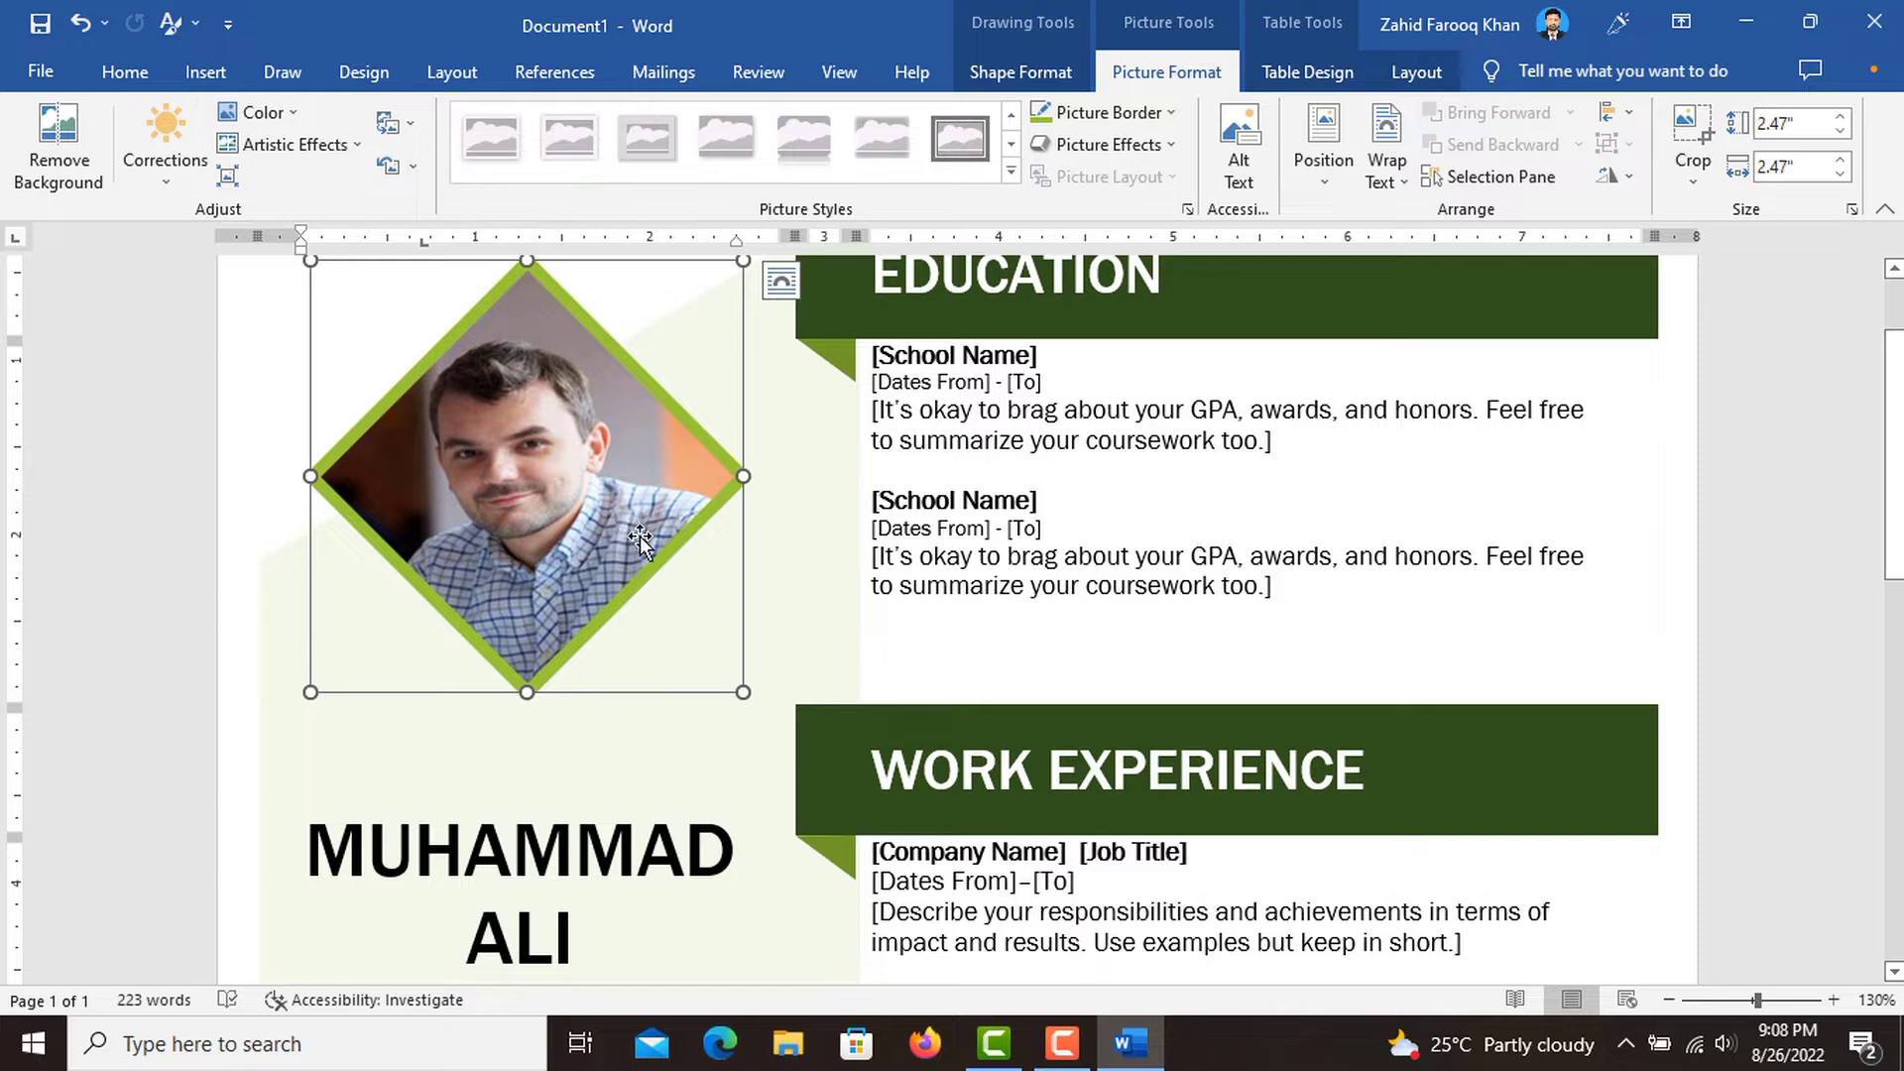
# Replace the placeholder paragraph under PROFILE with the copied software developer summary beginning "Strong in design and integration".
pyautogui.scroll(-5, 640, 536)
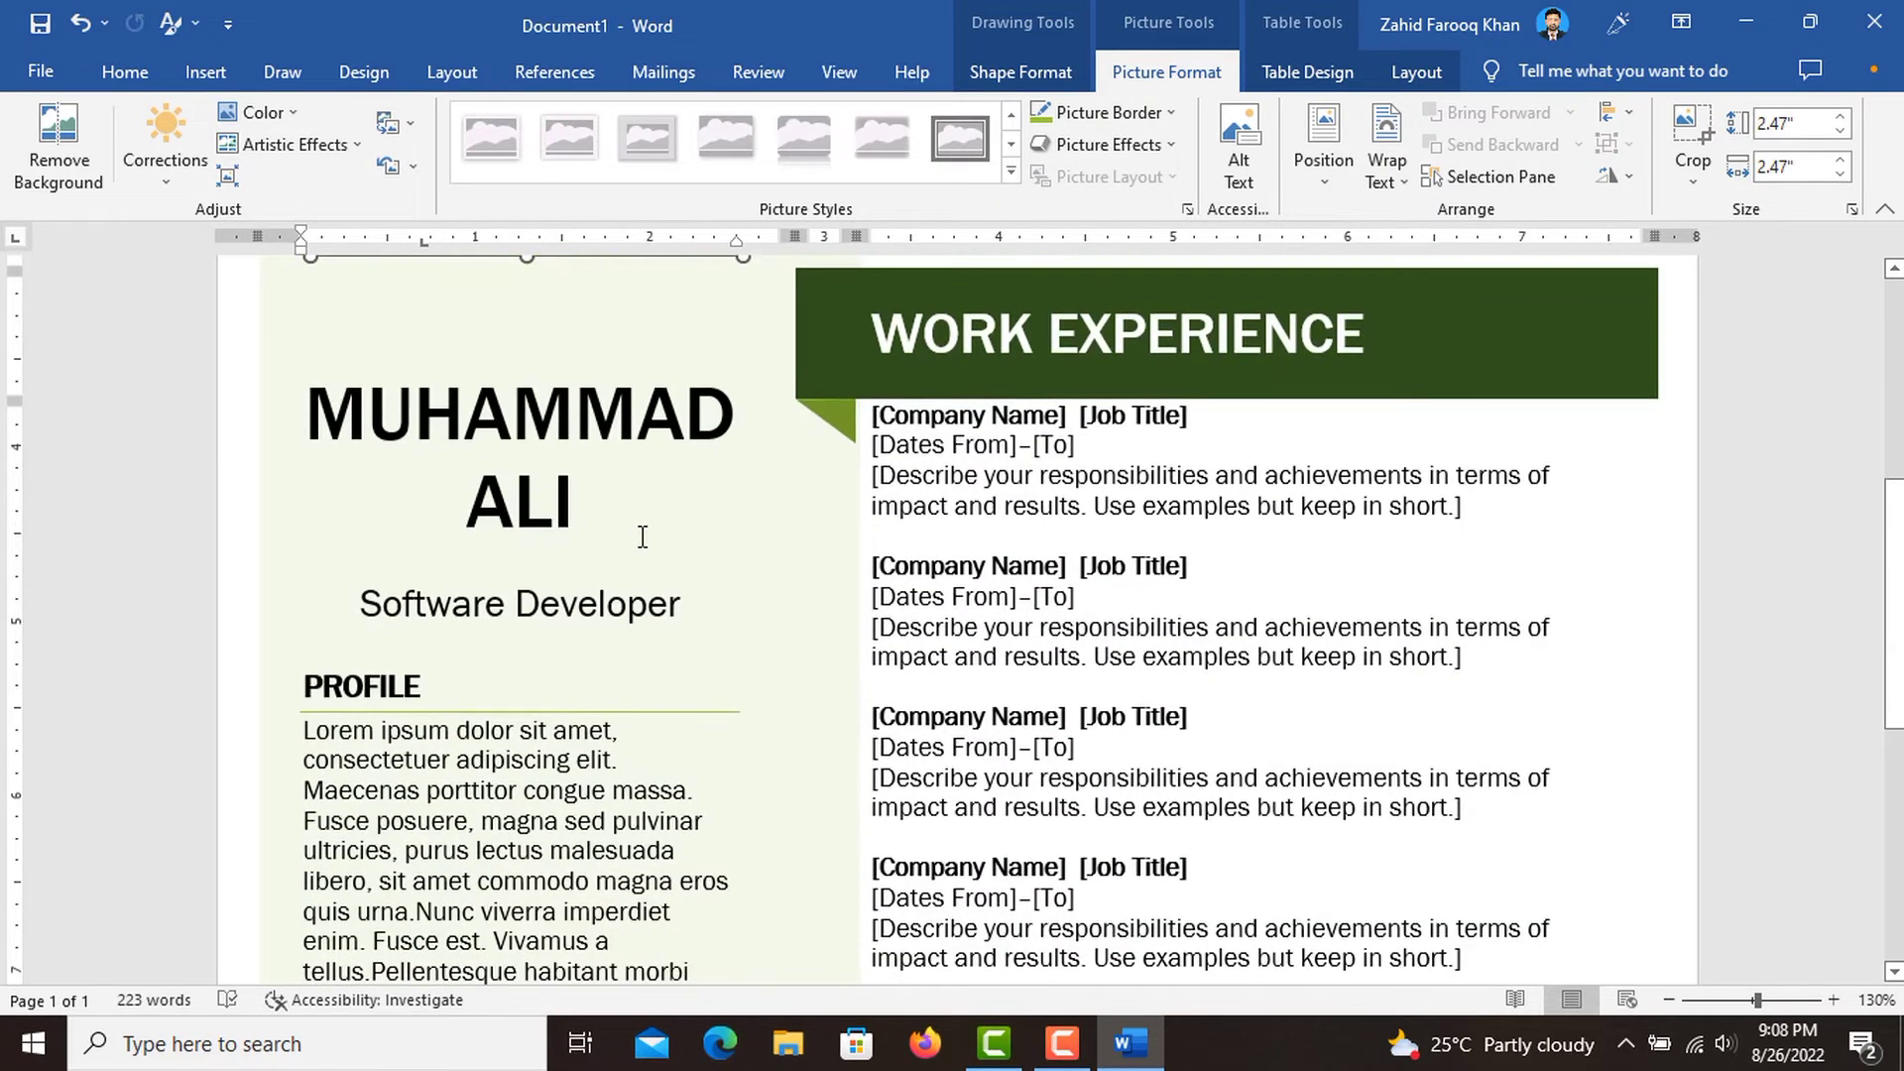
pyautogui.scroll(-4, 640, 536)
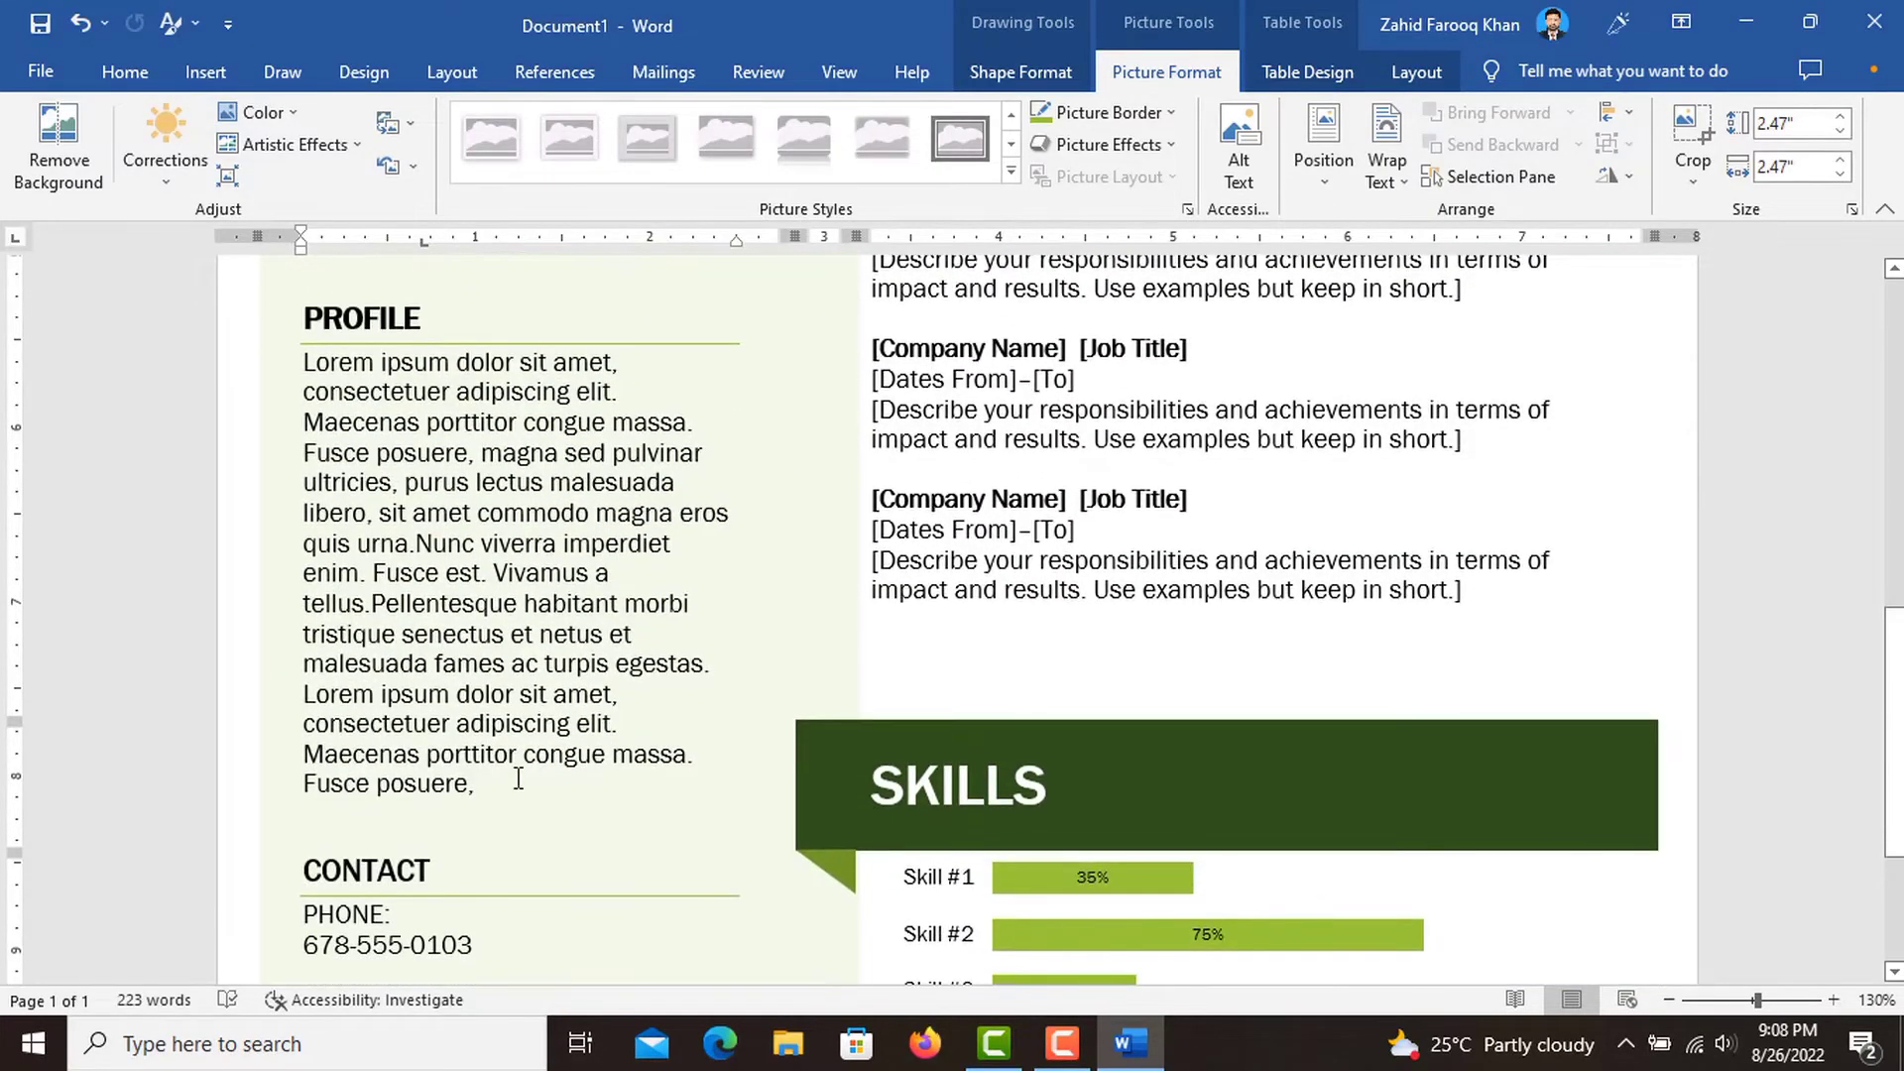
pyautogui.tripleClick(488, 765)
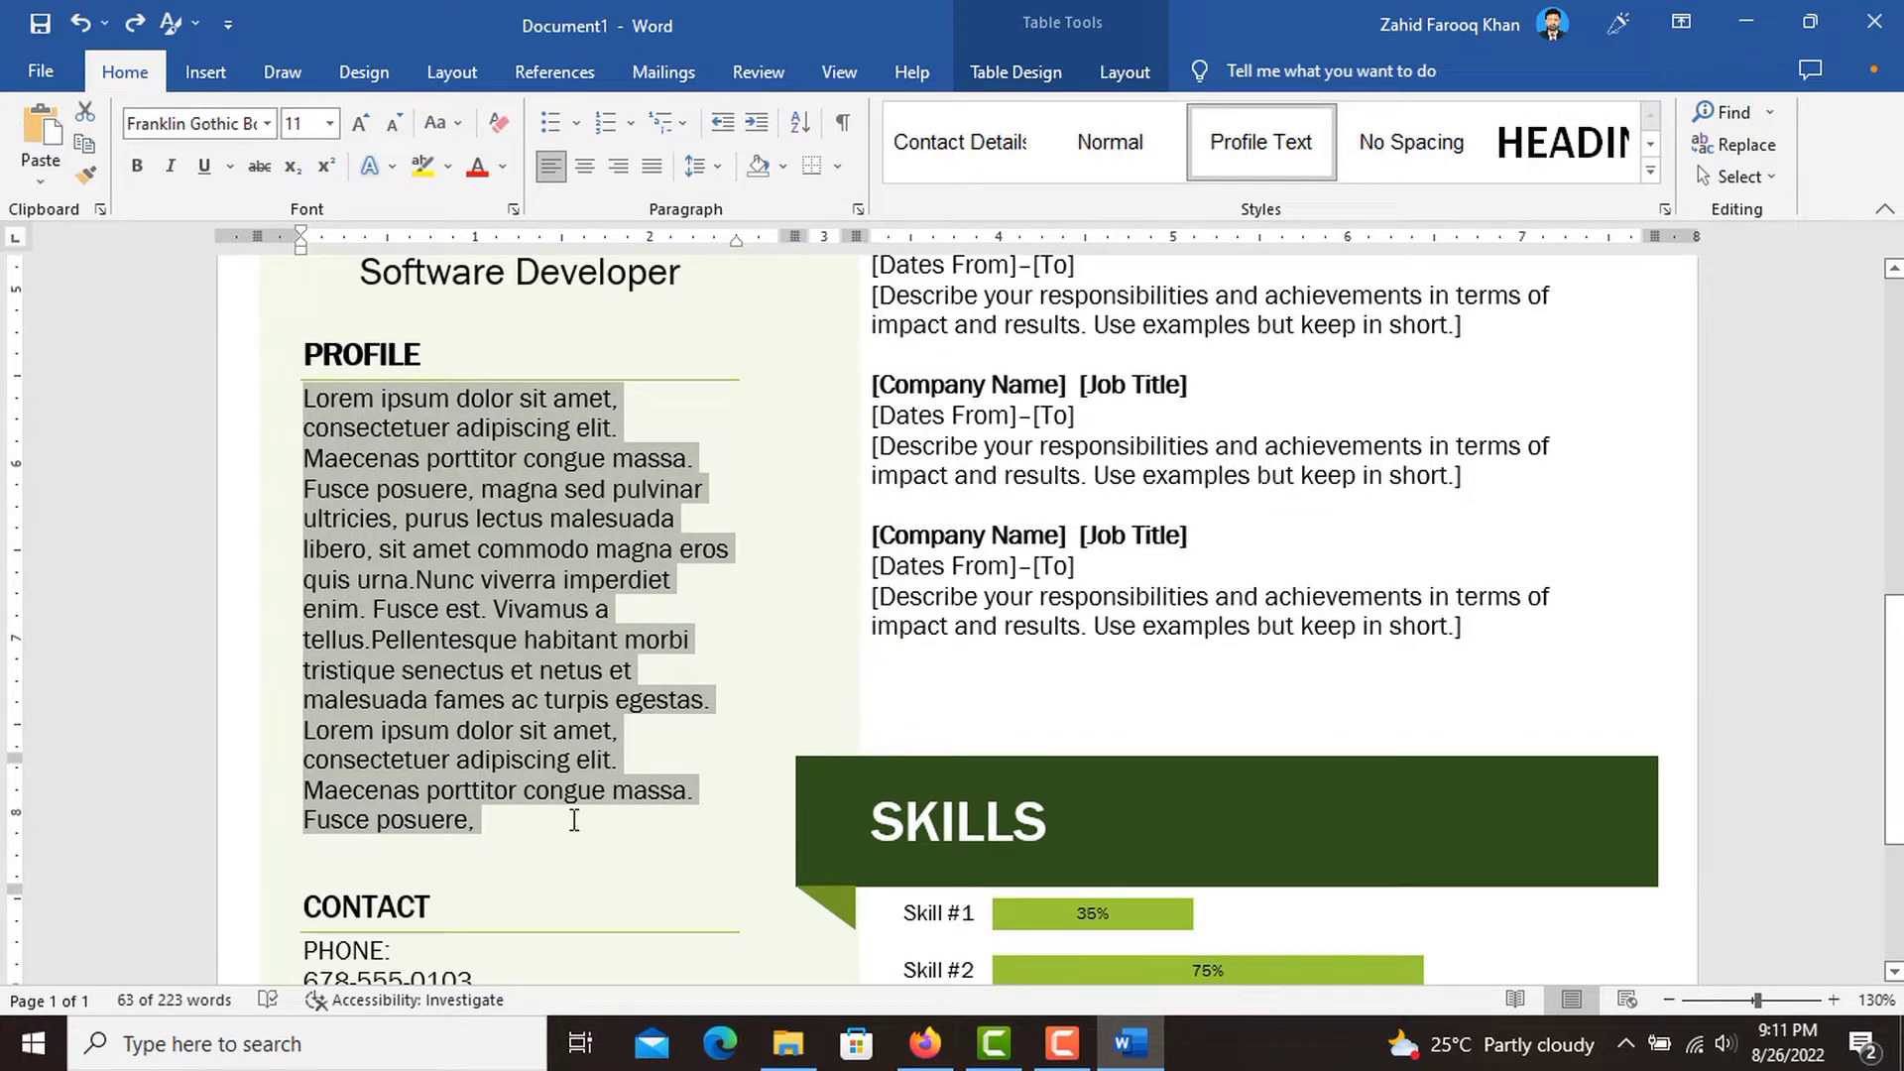
pyautogui.write('Strong in design and integration with intuitive problem-solving skills. Proficient in ASP.Net. Passionate about implementing and launching new projects. Ability to translate business requirements into technical solutions. Looking to start the career as an entry-level software engineer with a reputed firm driven by technology.')
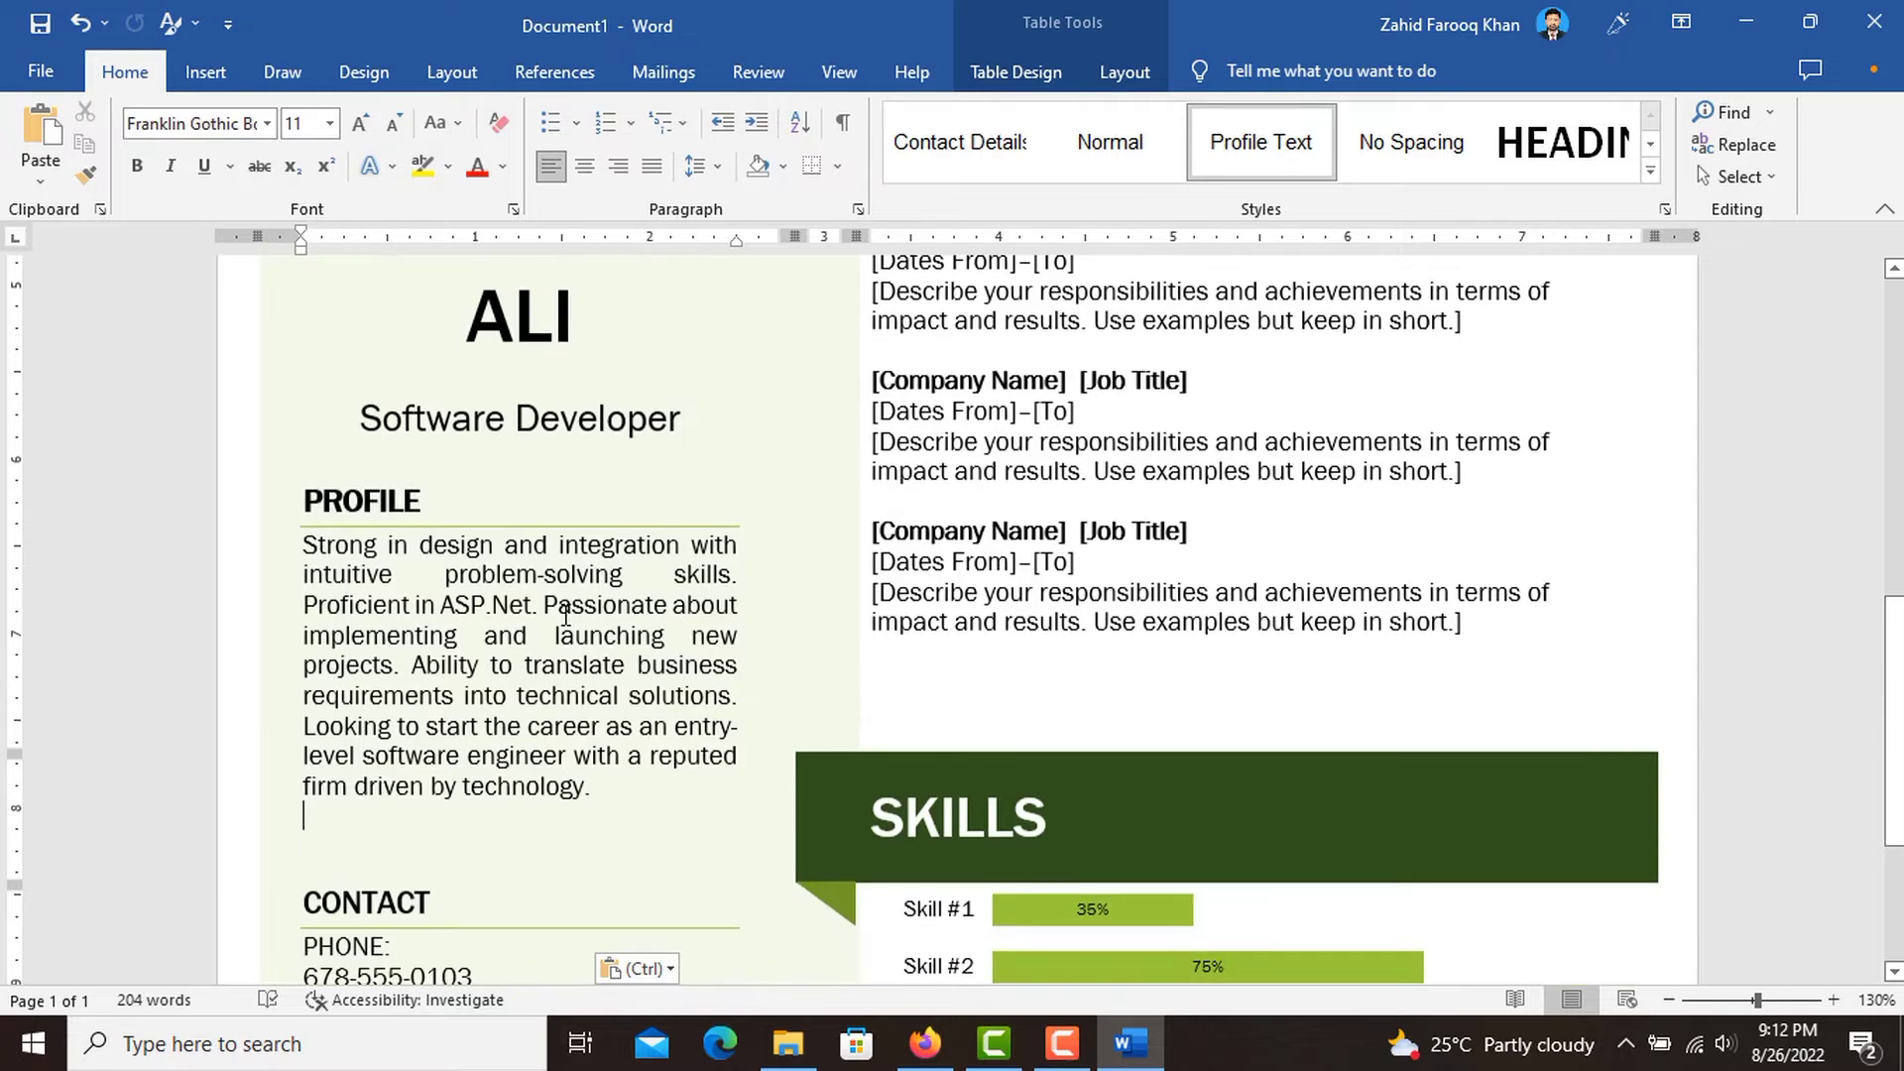
# Replace the sample number under PHONE in the CONTACT section with the applicant's phone number.
pyautogui.scroll(-3, 566, 615)
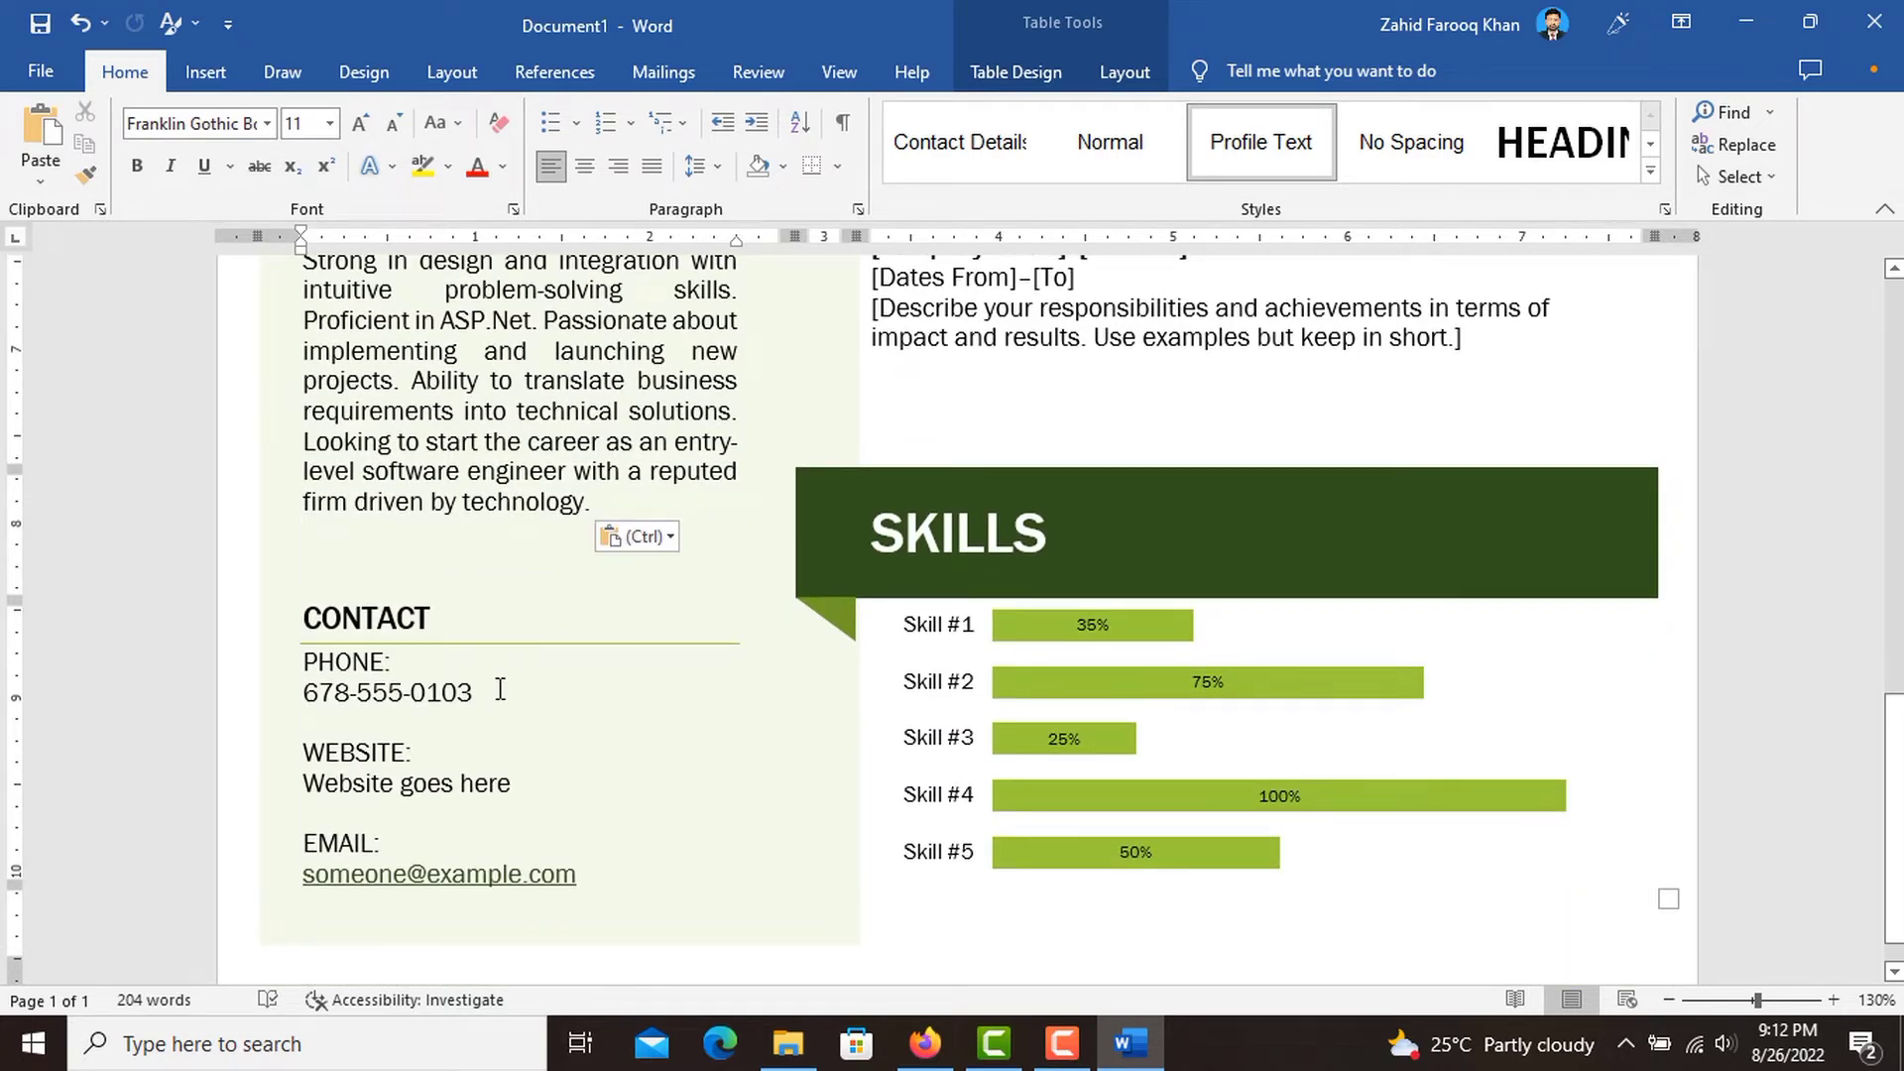
pyautogui.tripleClick(412, 700)
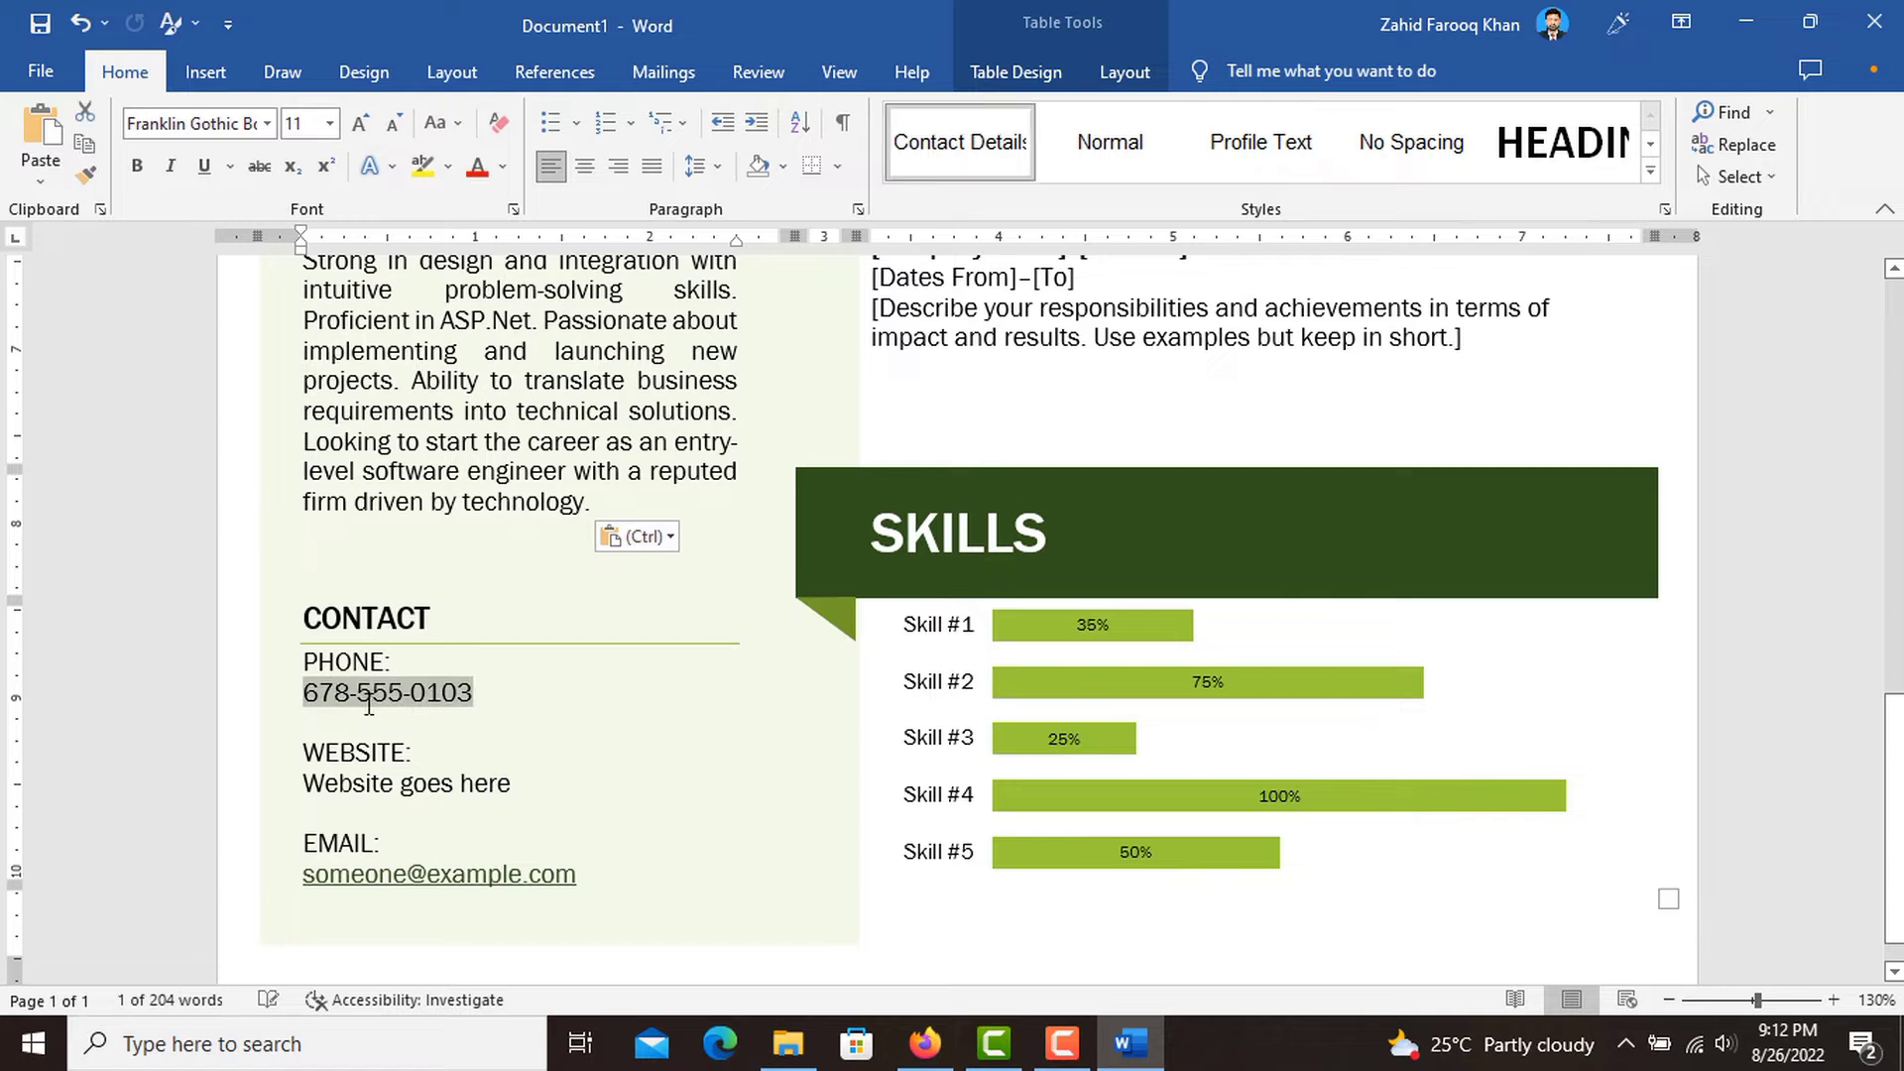
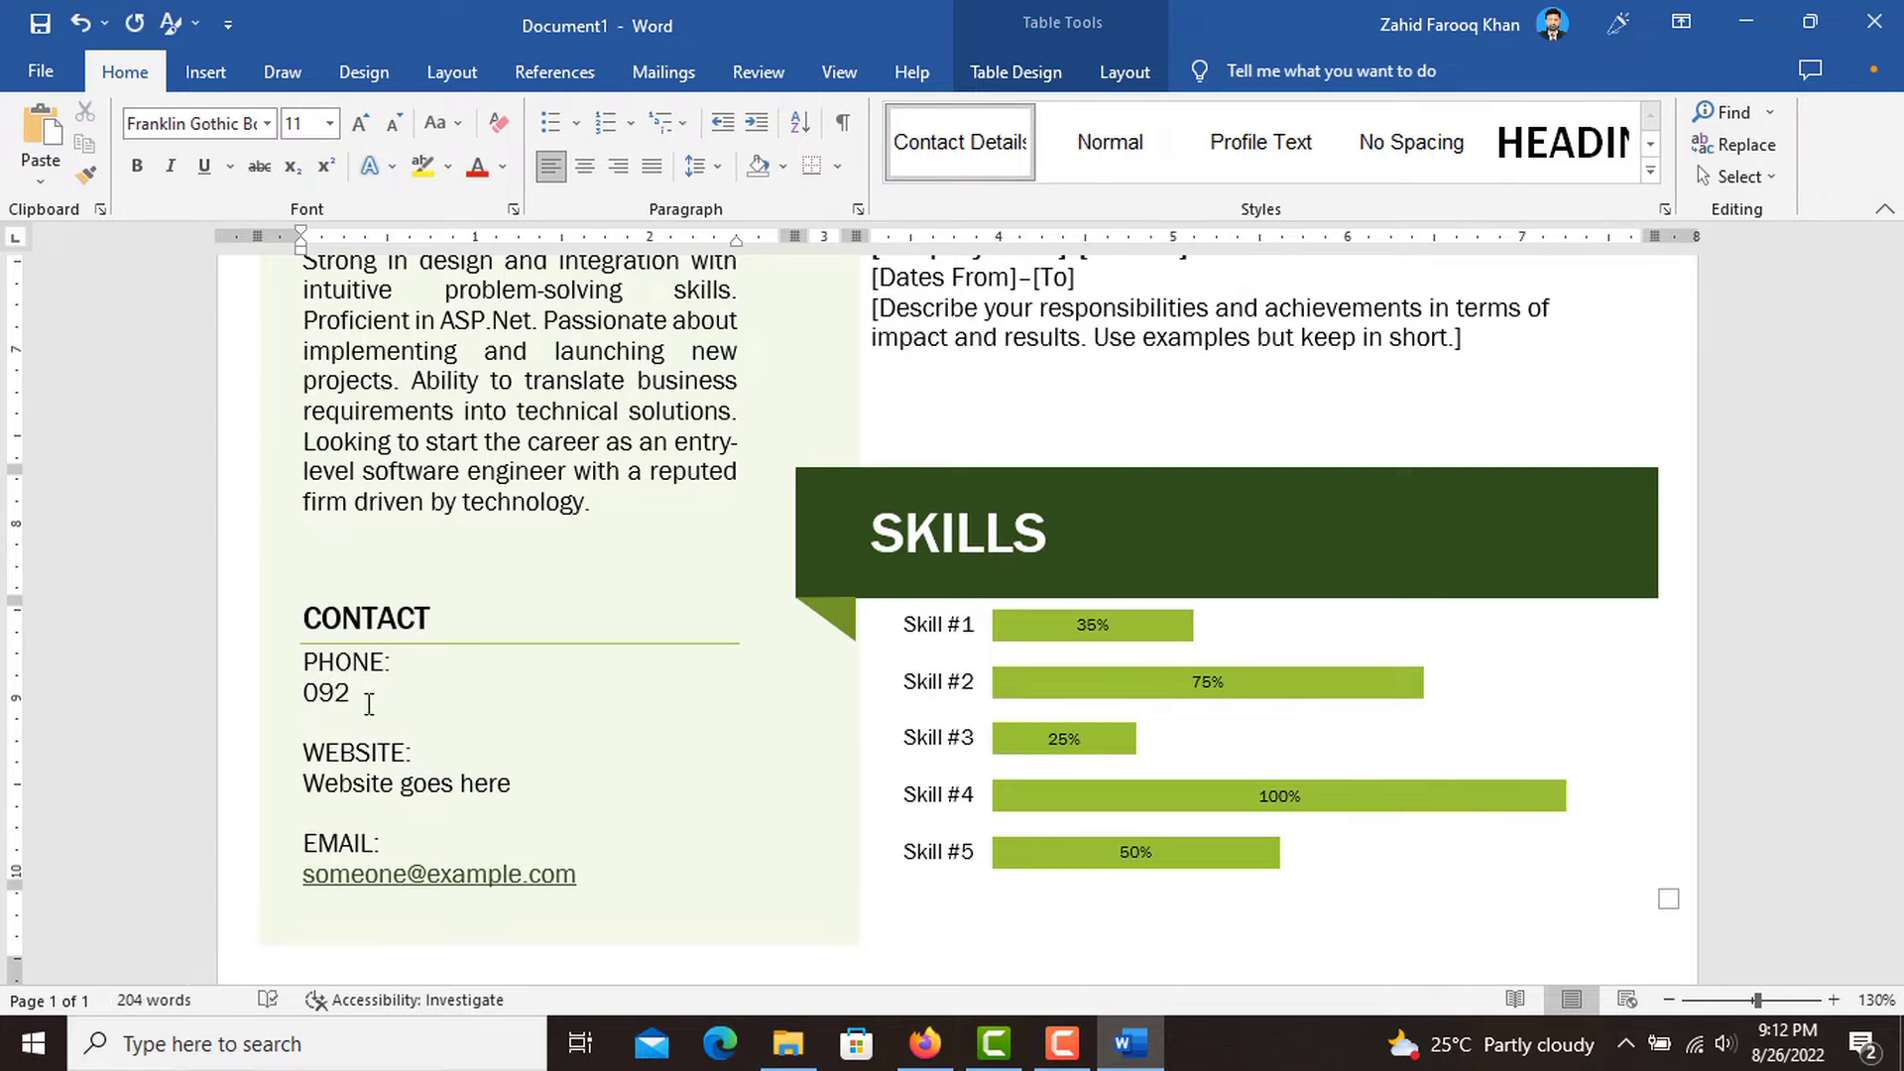
# Replace the WEBSITE label in the CONTACT section with "ADDRESS:".
pyautogui.scroll(-1, 523, 777)
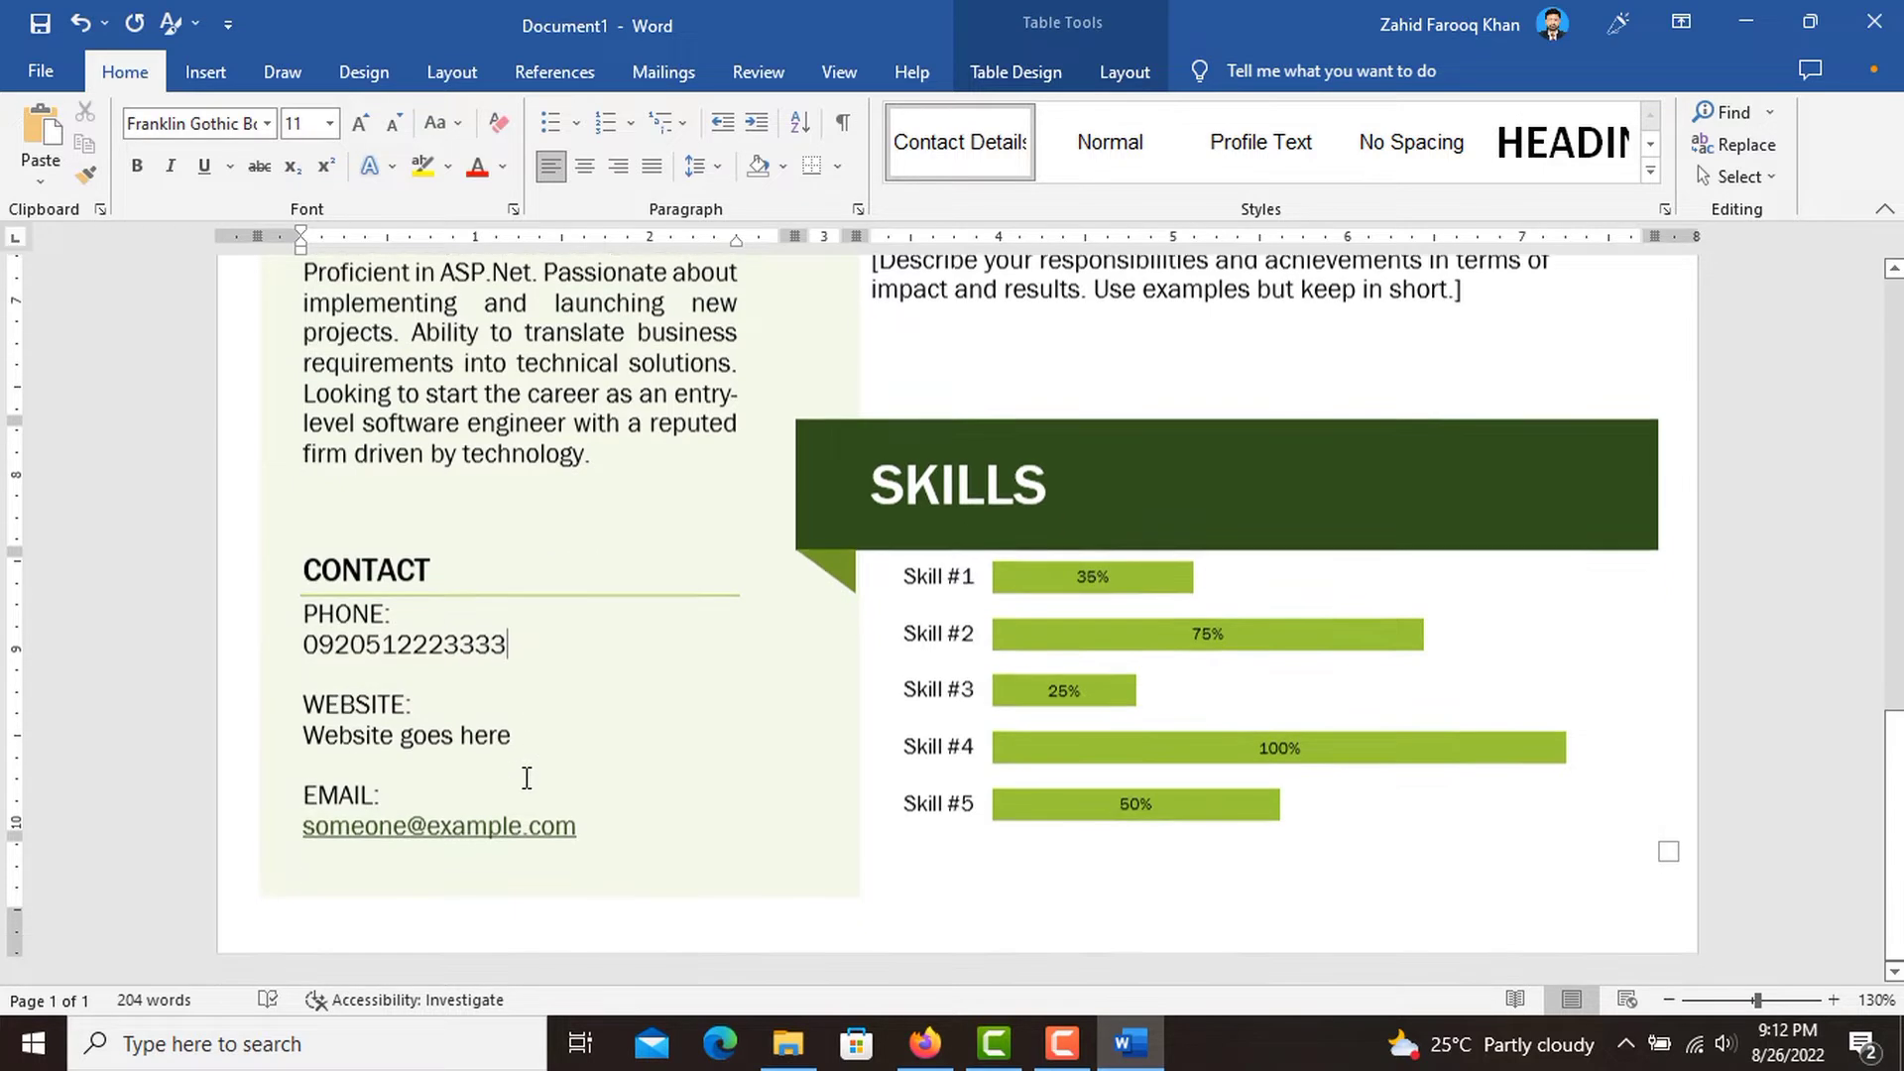
pyautogui.doubleClick(446, 710)
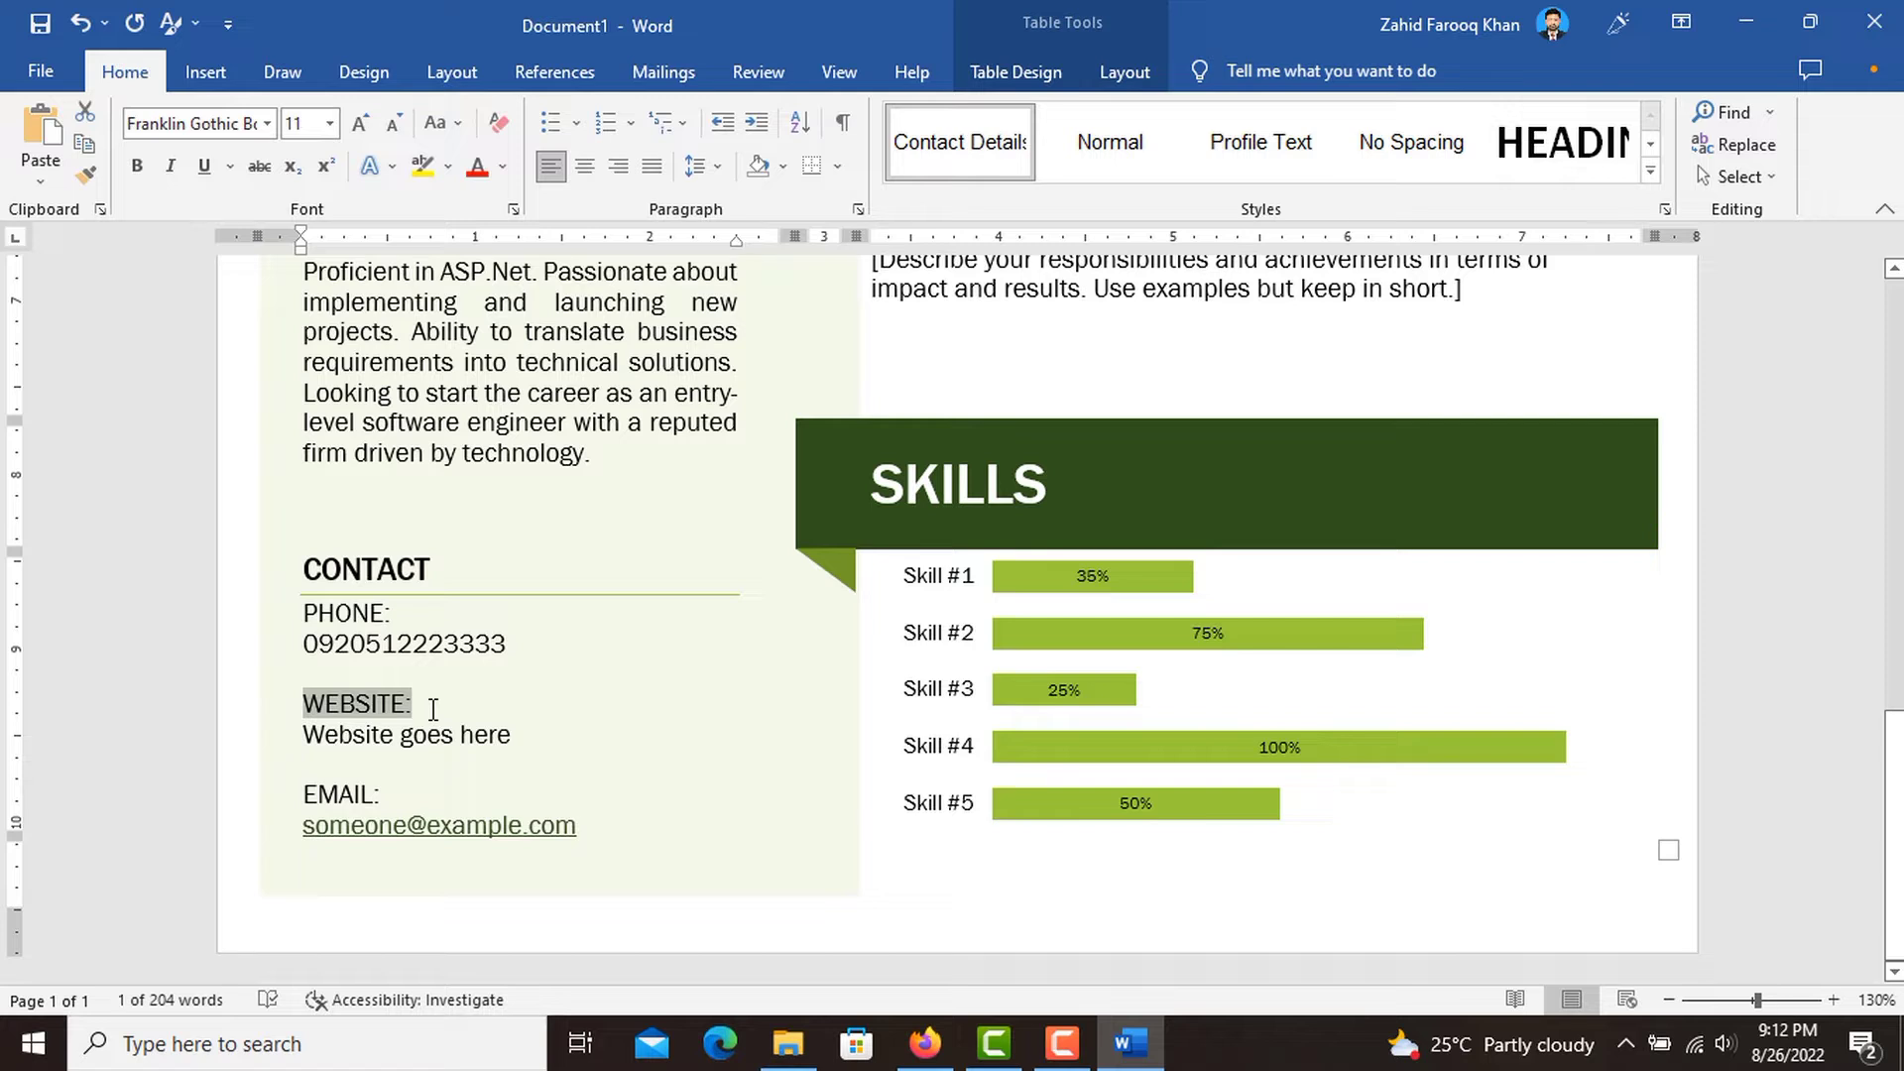
pyautogui.write('Addr')
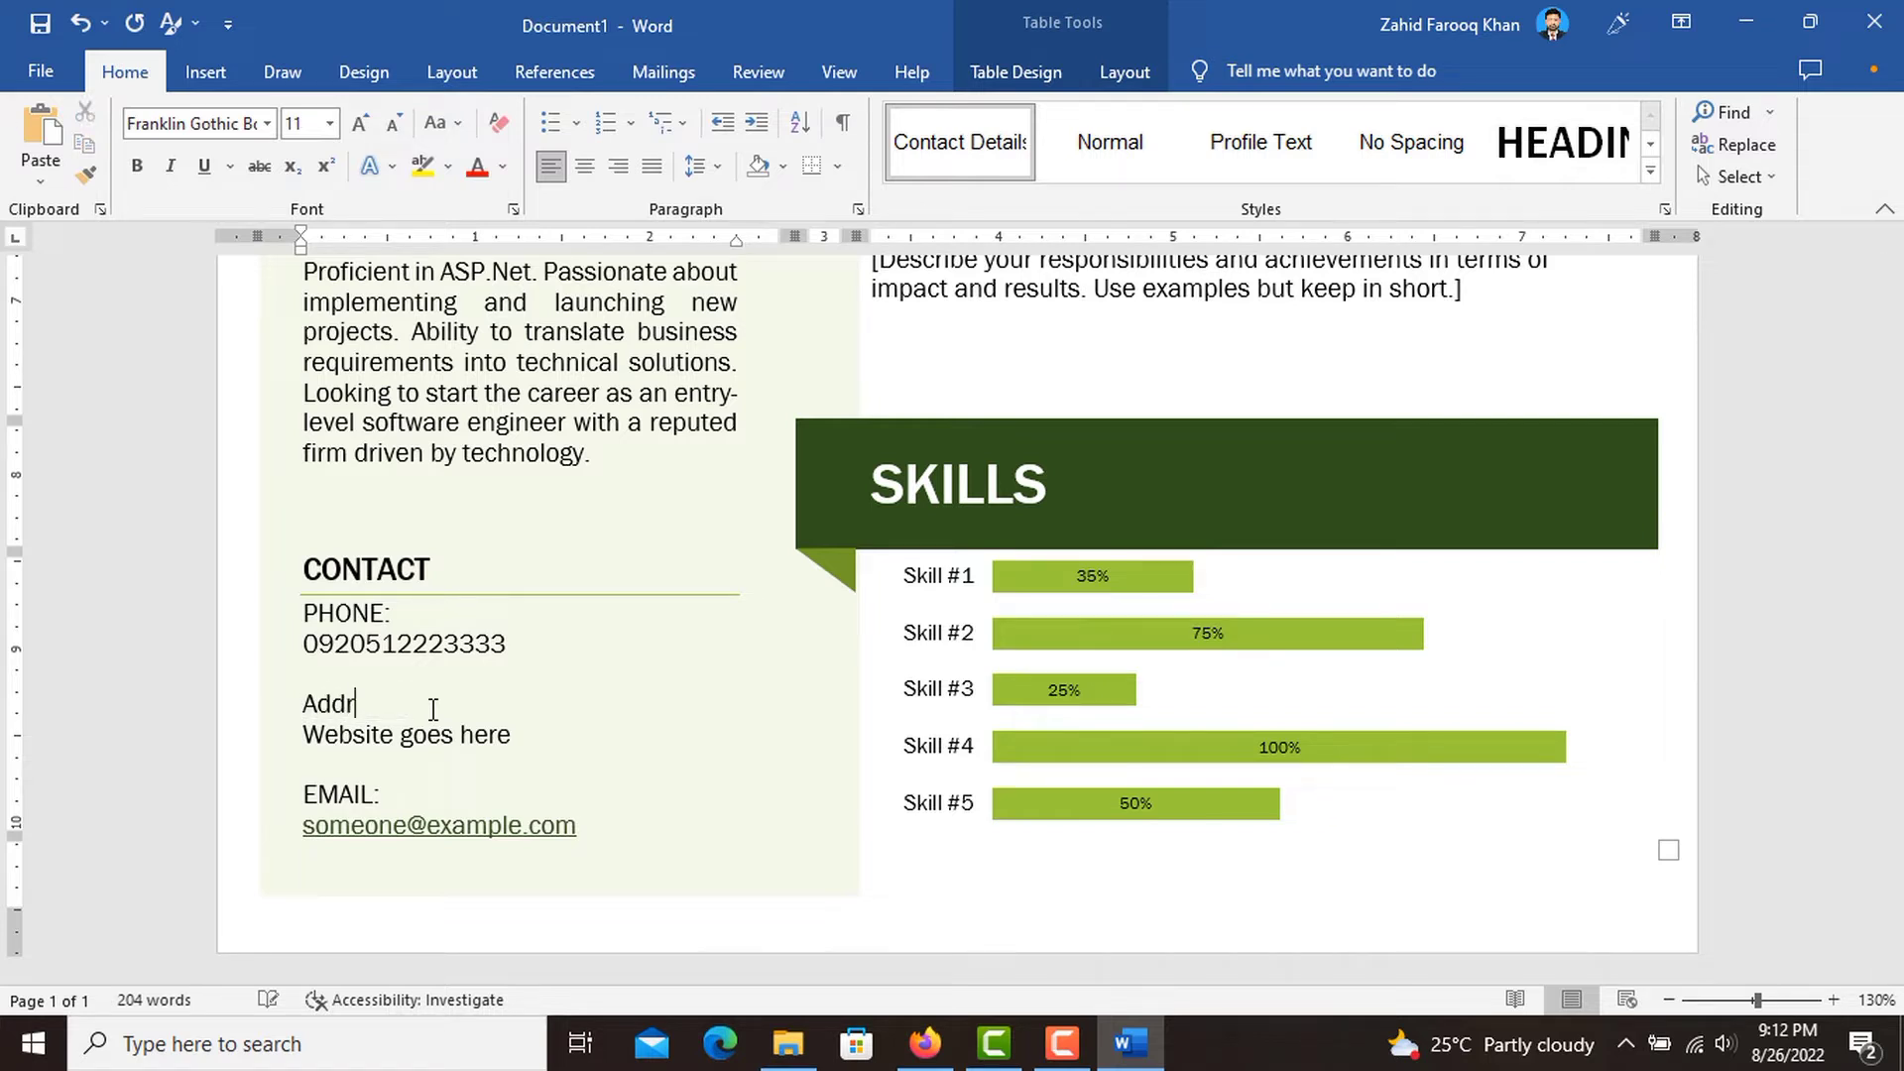
pyautogui.press('BackSpace')
pyautogui.press('BackSpace')
pyautogui.press('BackSpace')
pyautogui.write('DDRESS:')
# Replace the "Website goes here" placeholder with the applicant's postal address, putting the country on its own line.
pyautogui.click(519, 734)
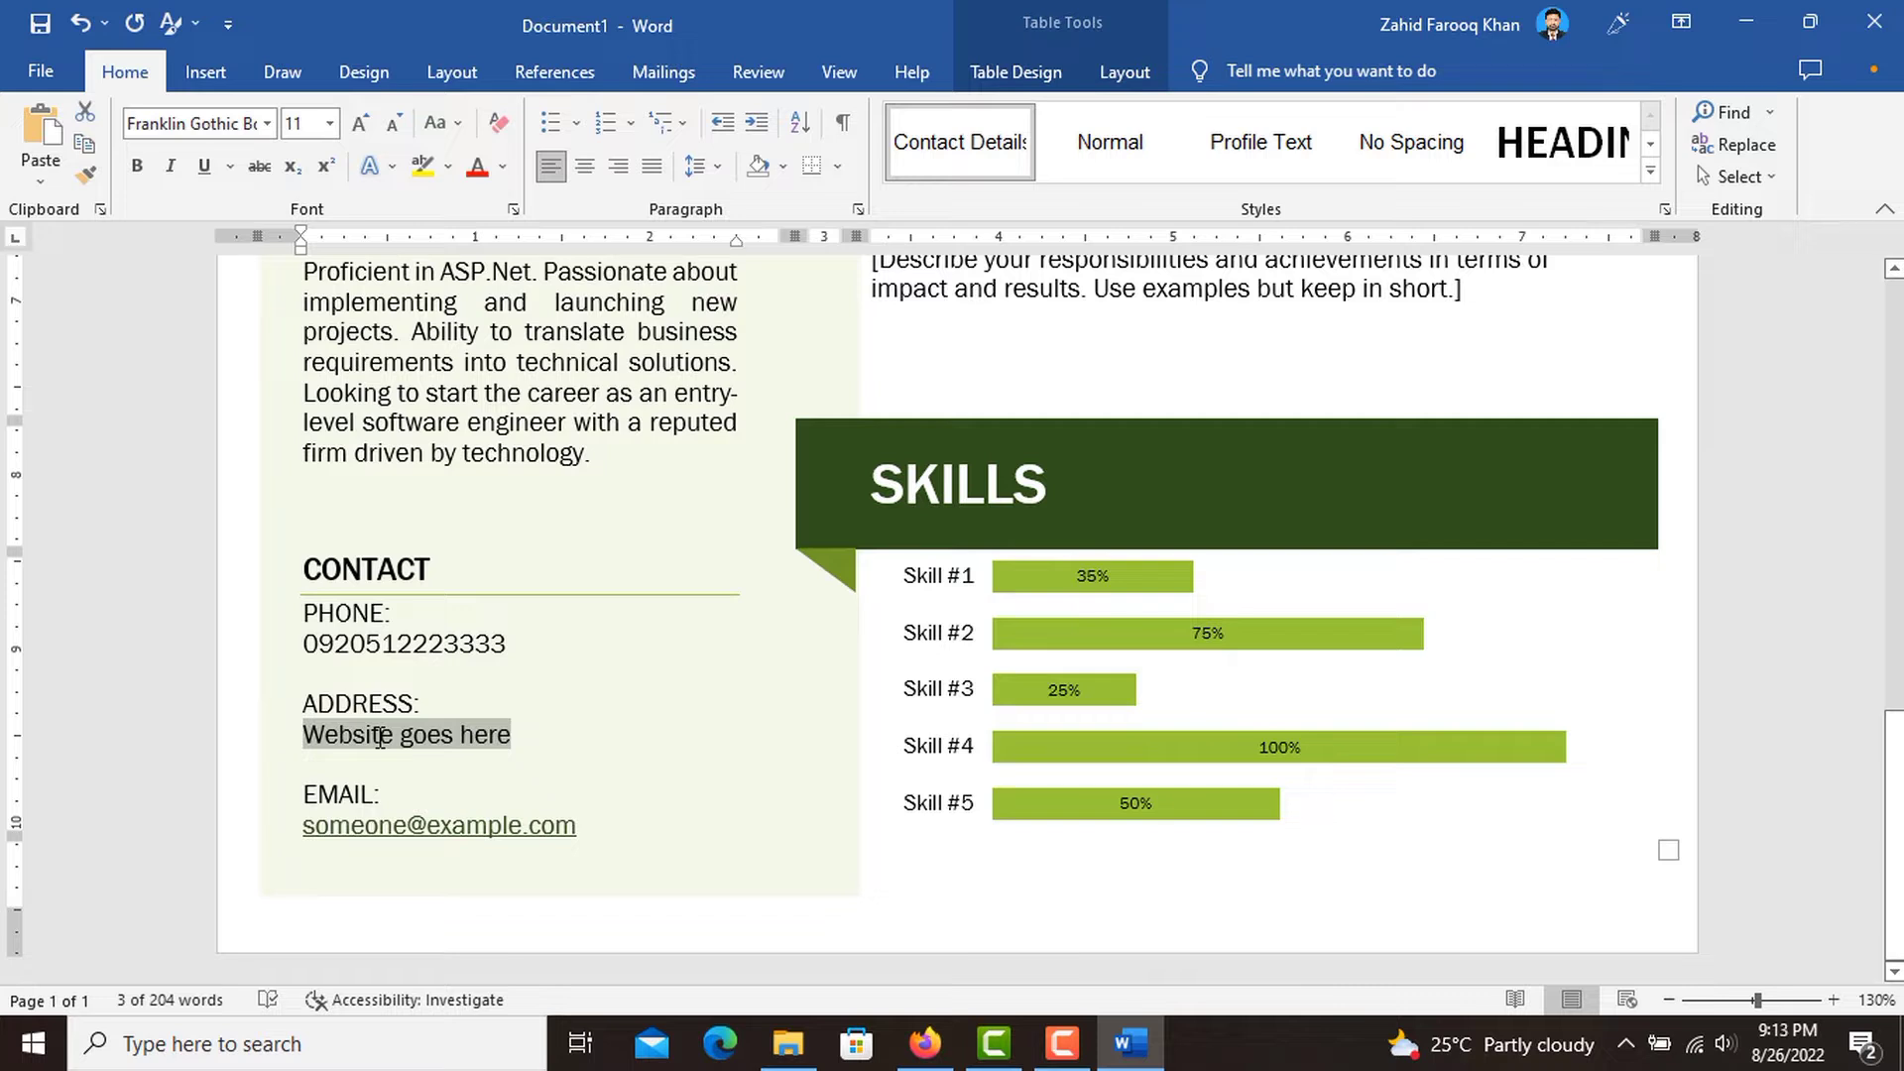
pyautogui.write('al')
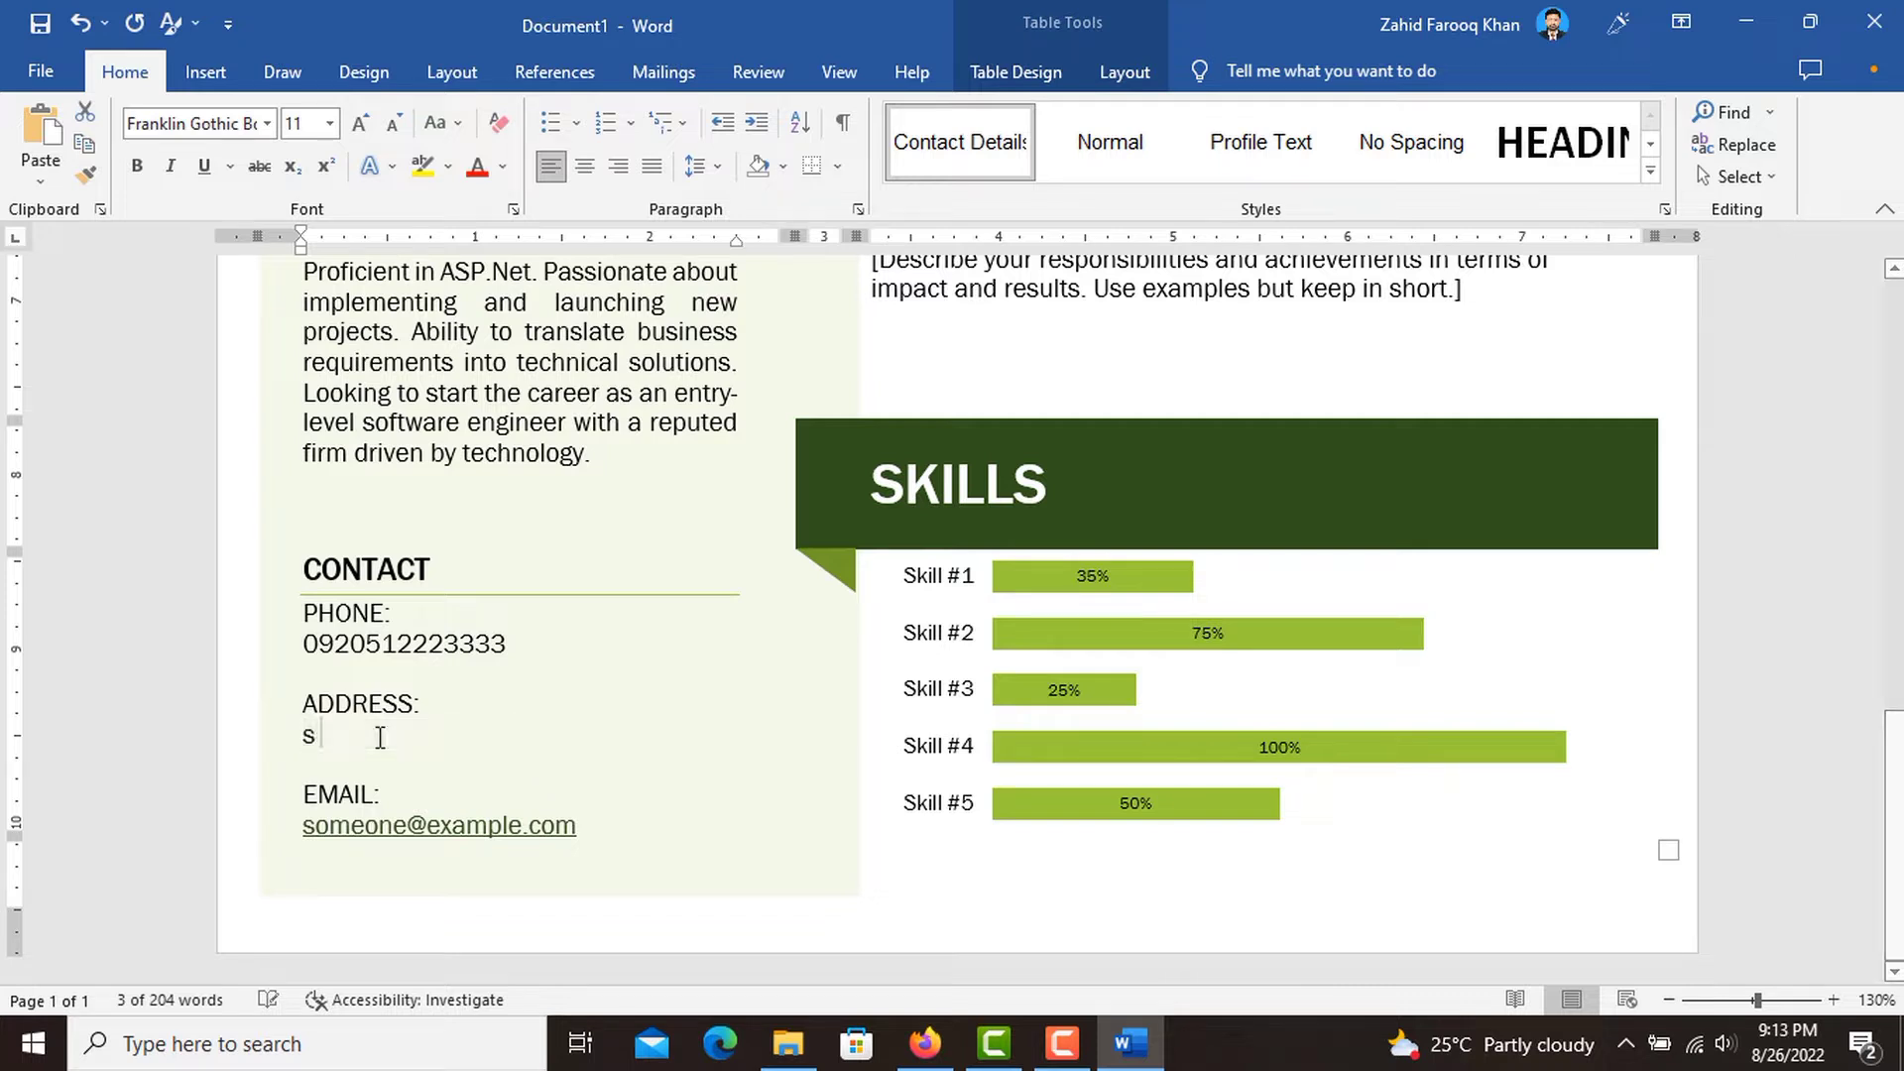
pyautogui.press('BackSpace')
pyautogui.press('BackSpace')
pyautogui.press('BackSpace')
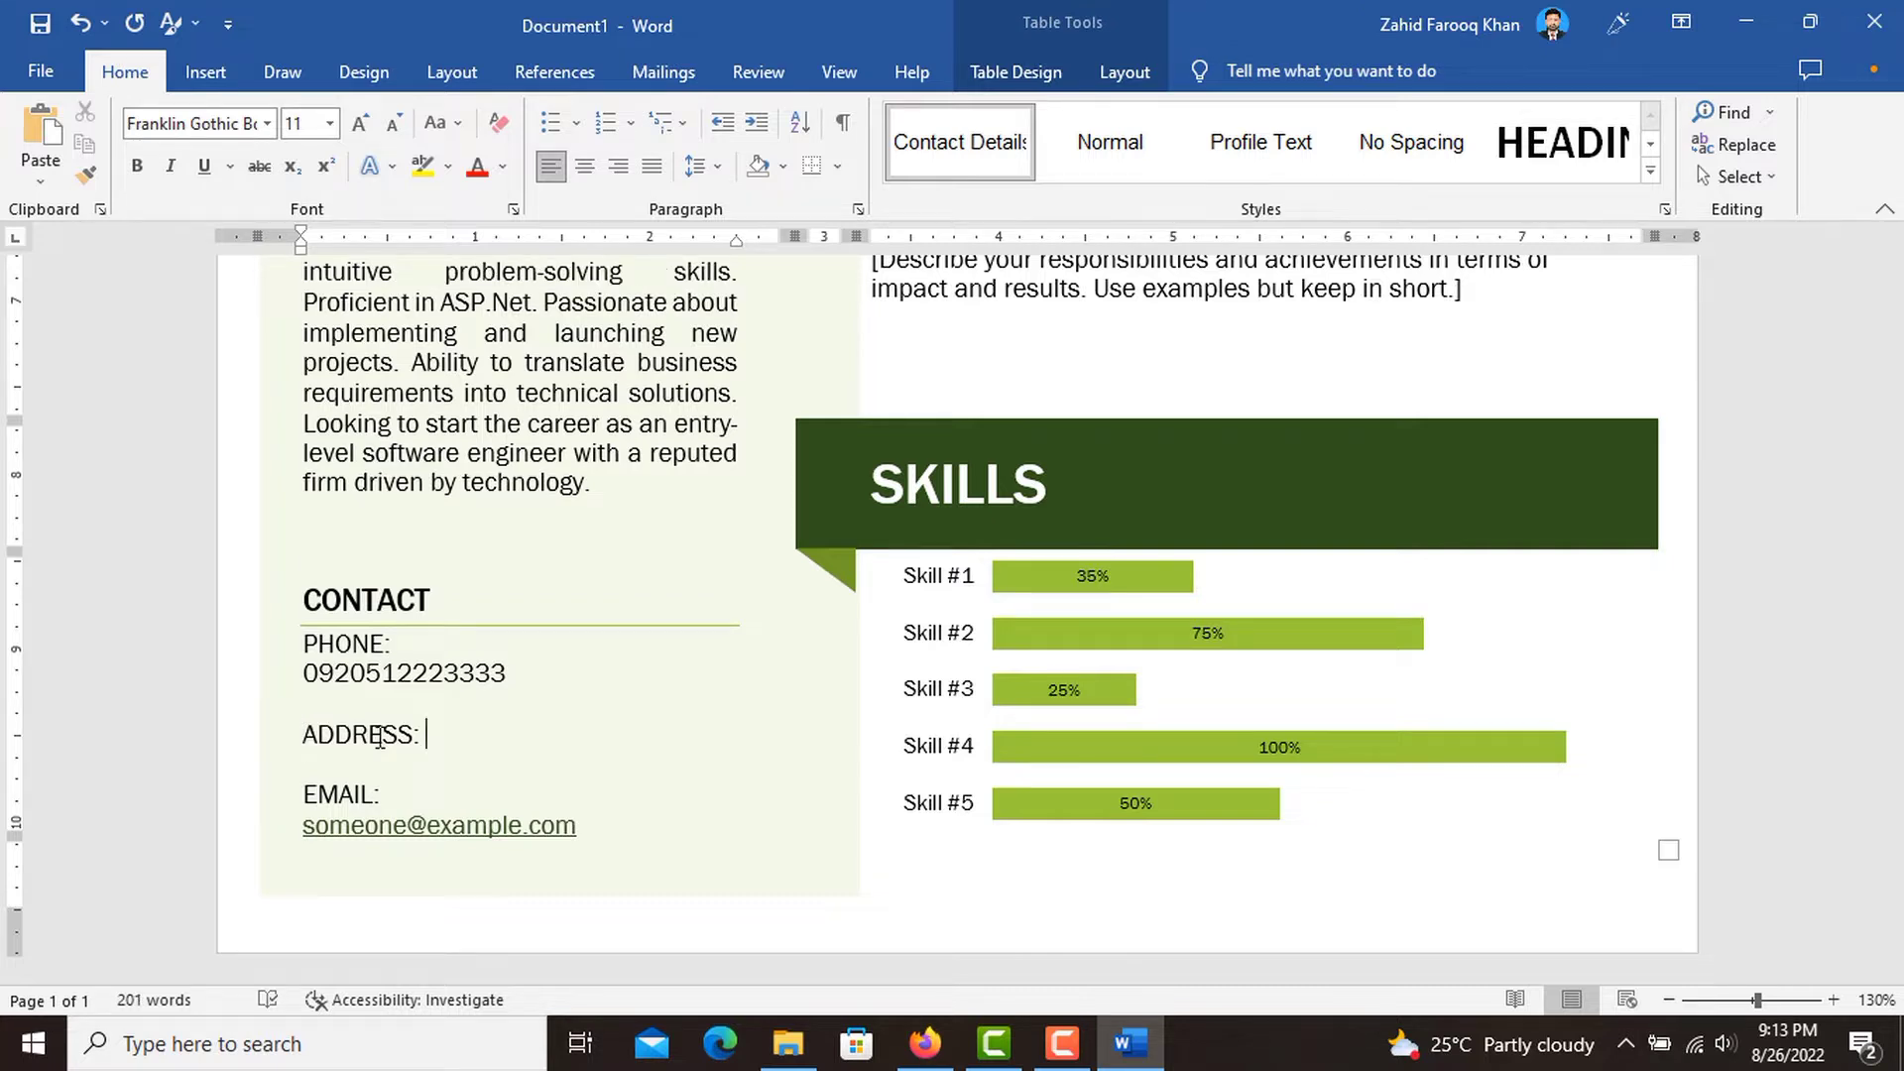
pyautogui.press('Return')
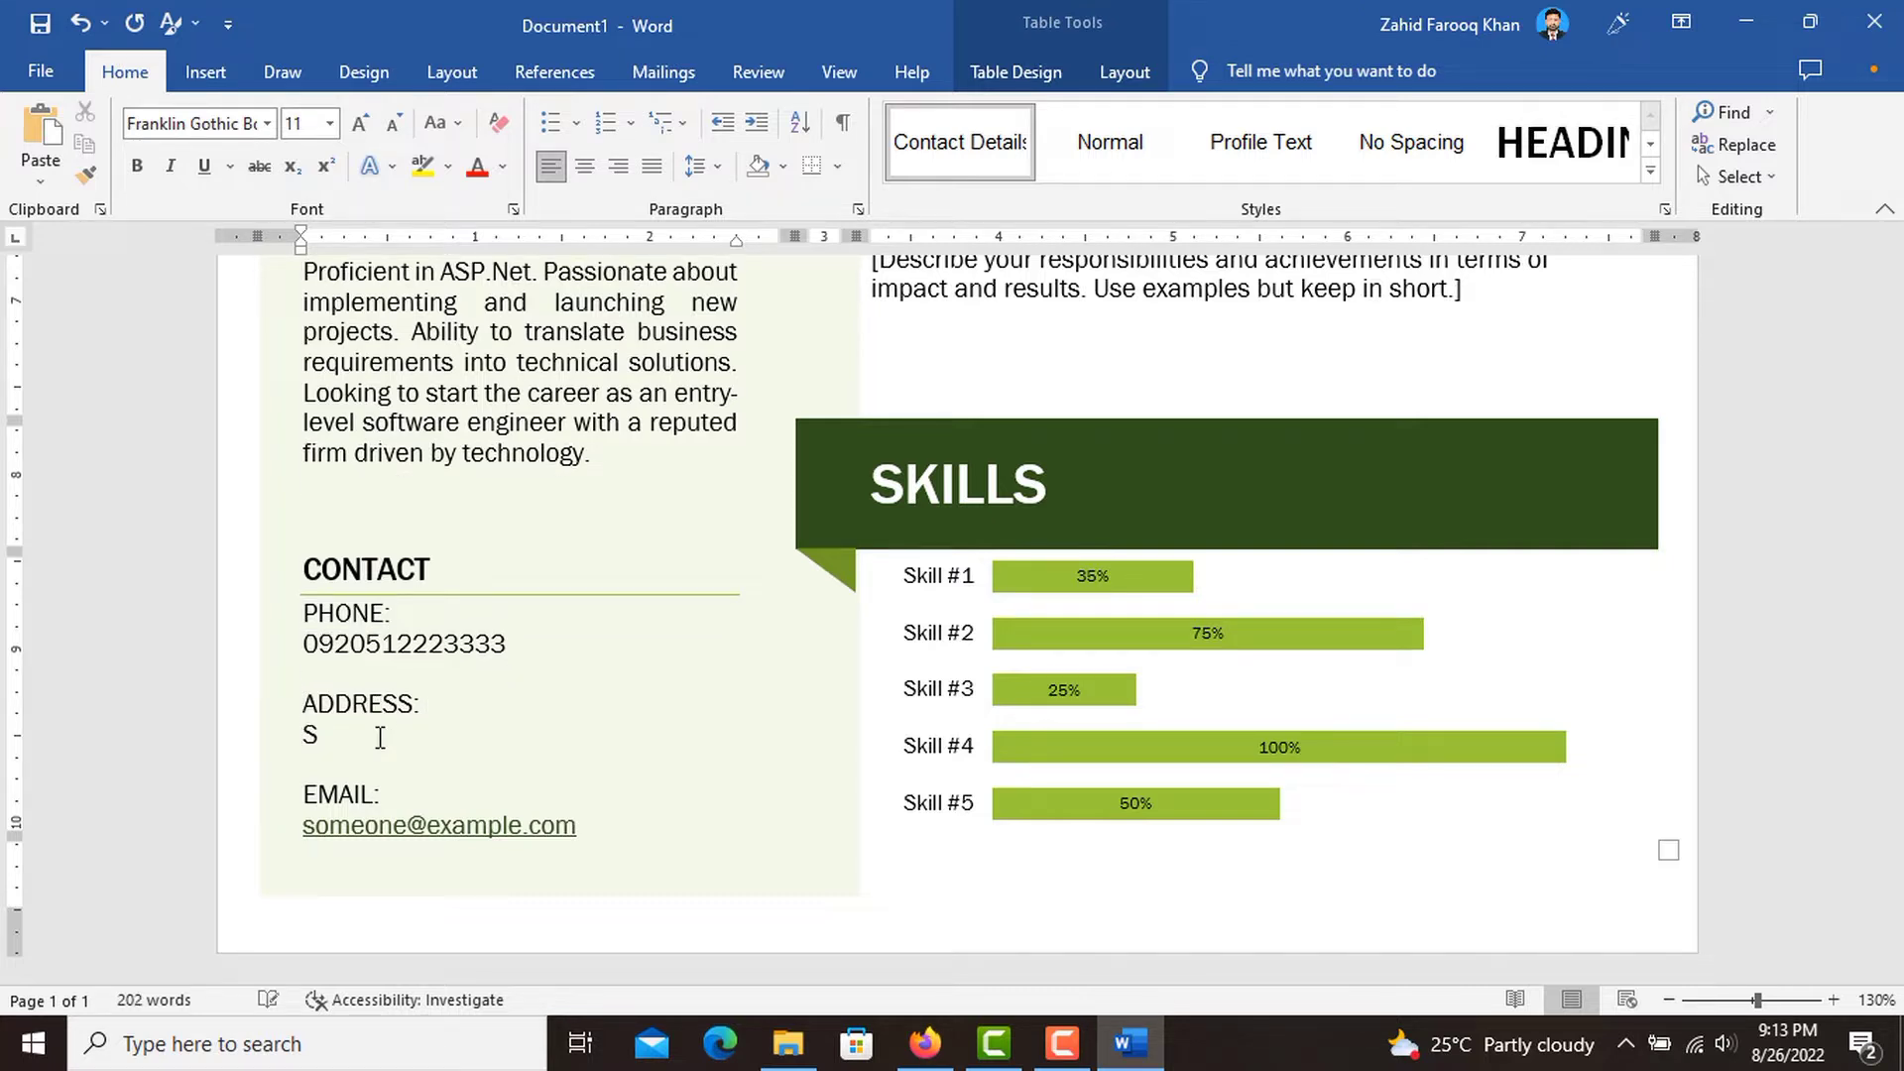
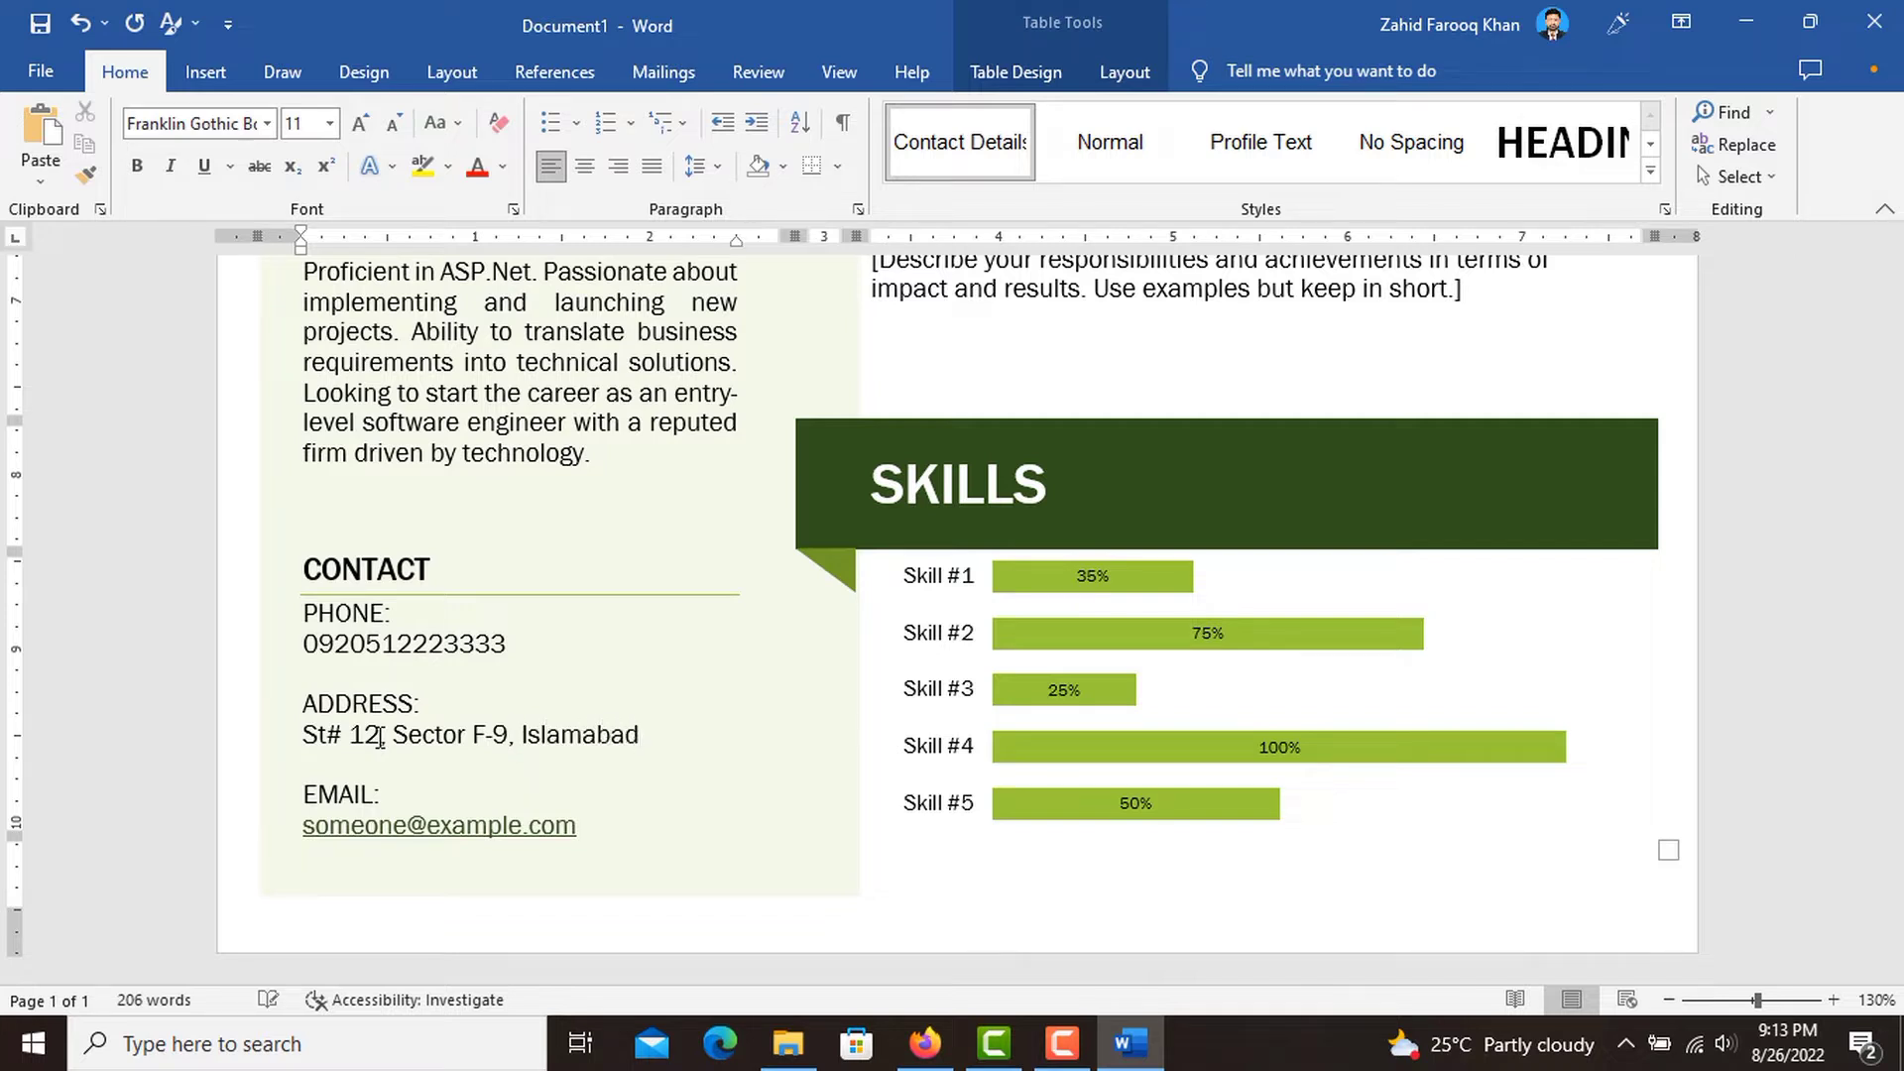
pyautogui.press('Return')
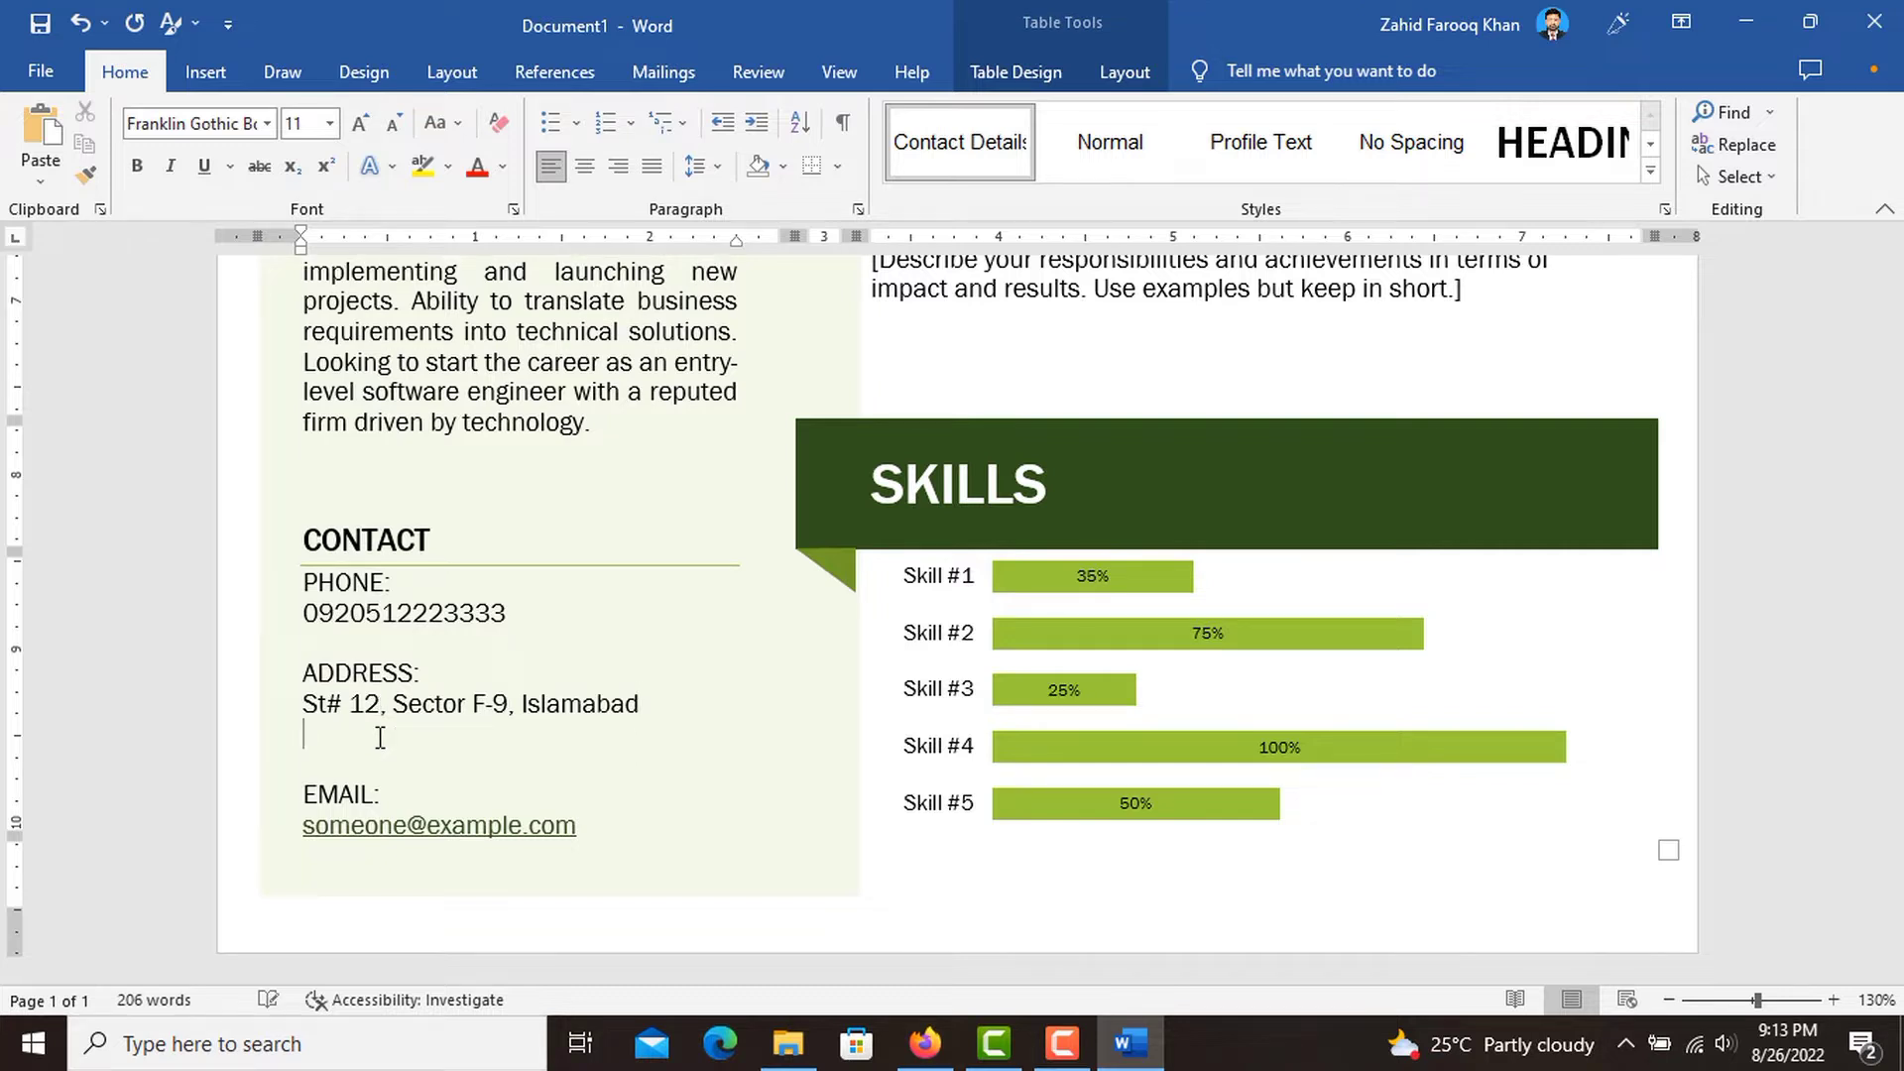
pyautogui.write('Pakistan')
# Replace the sample address under EMAIL with the applicant's e-mail address.
pyautogui.click(502, 833)
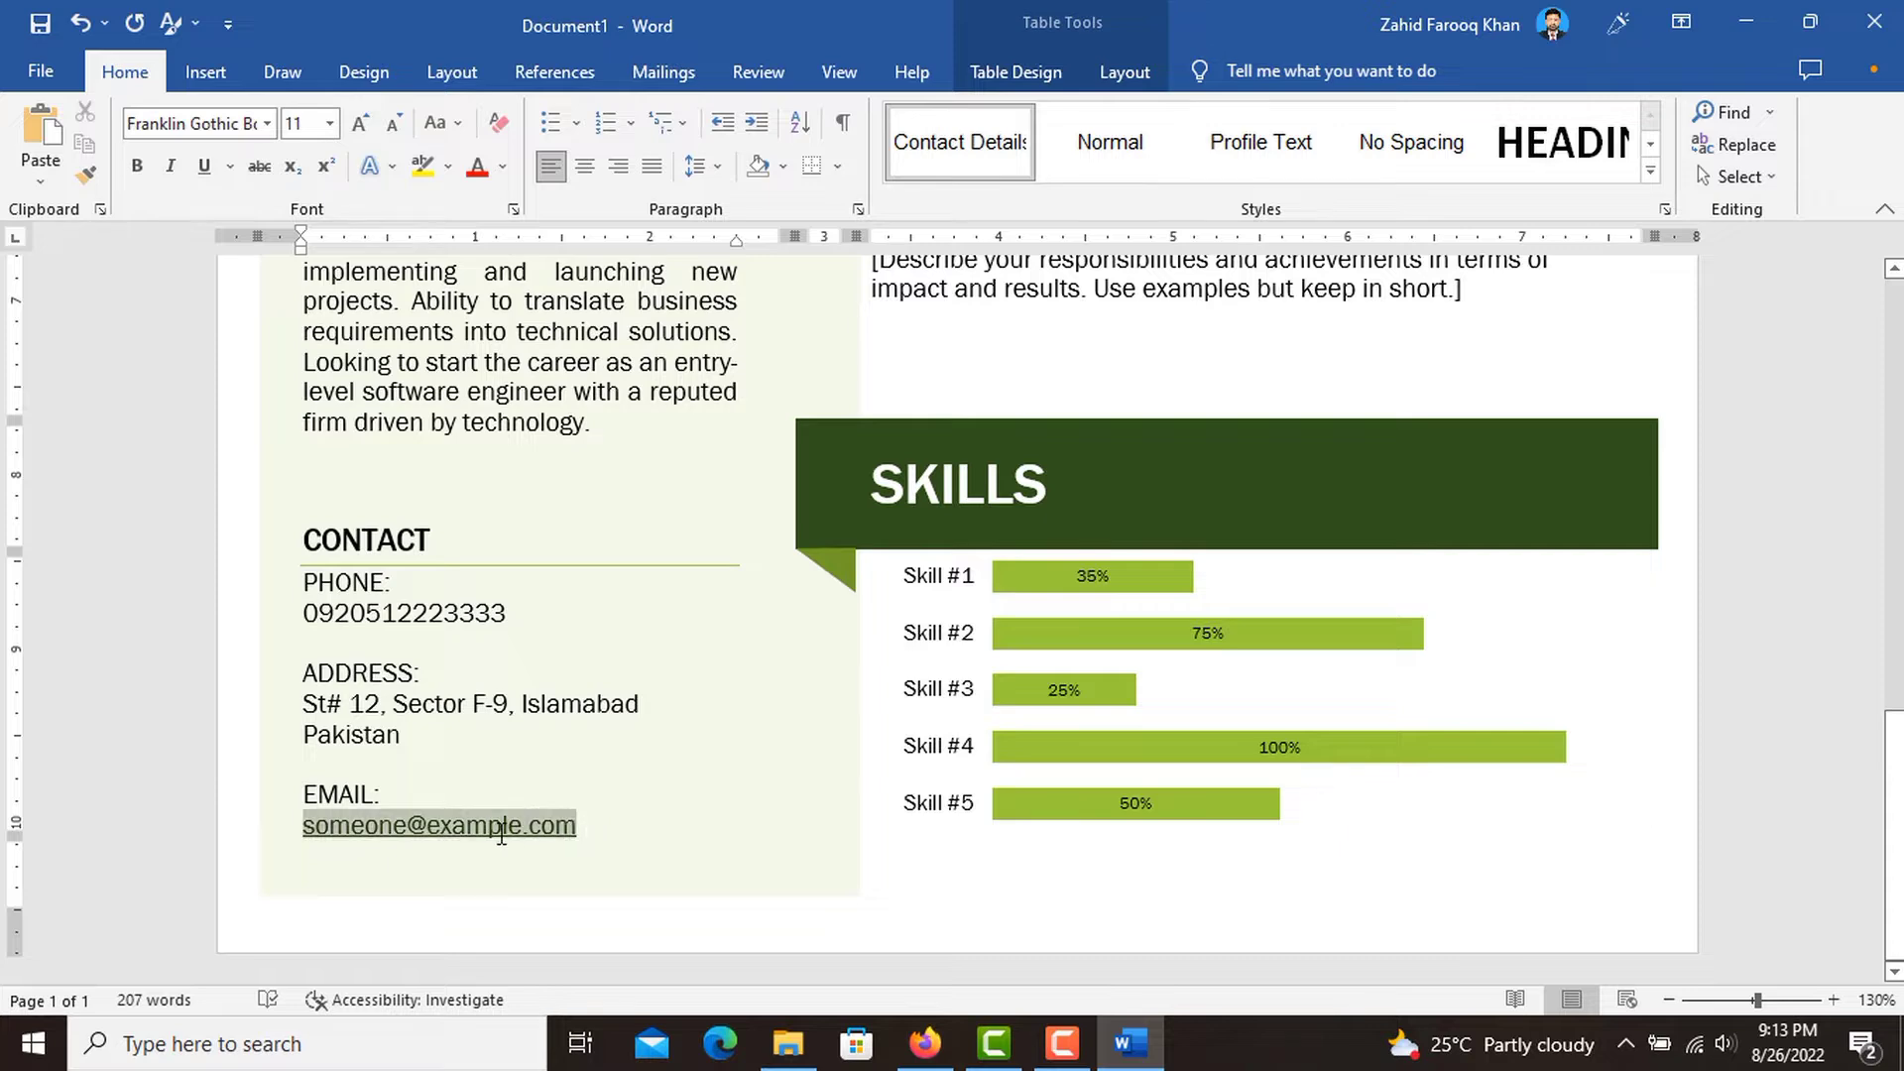
pyautogui.hotkey('ctrl', 'a')
pyautogui.click(575, 826)
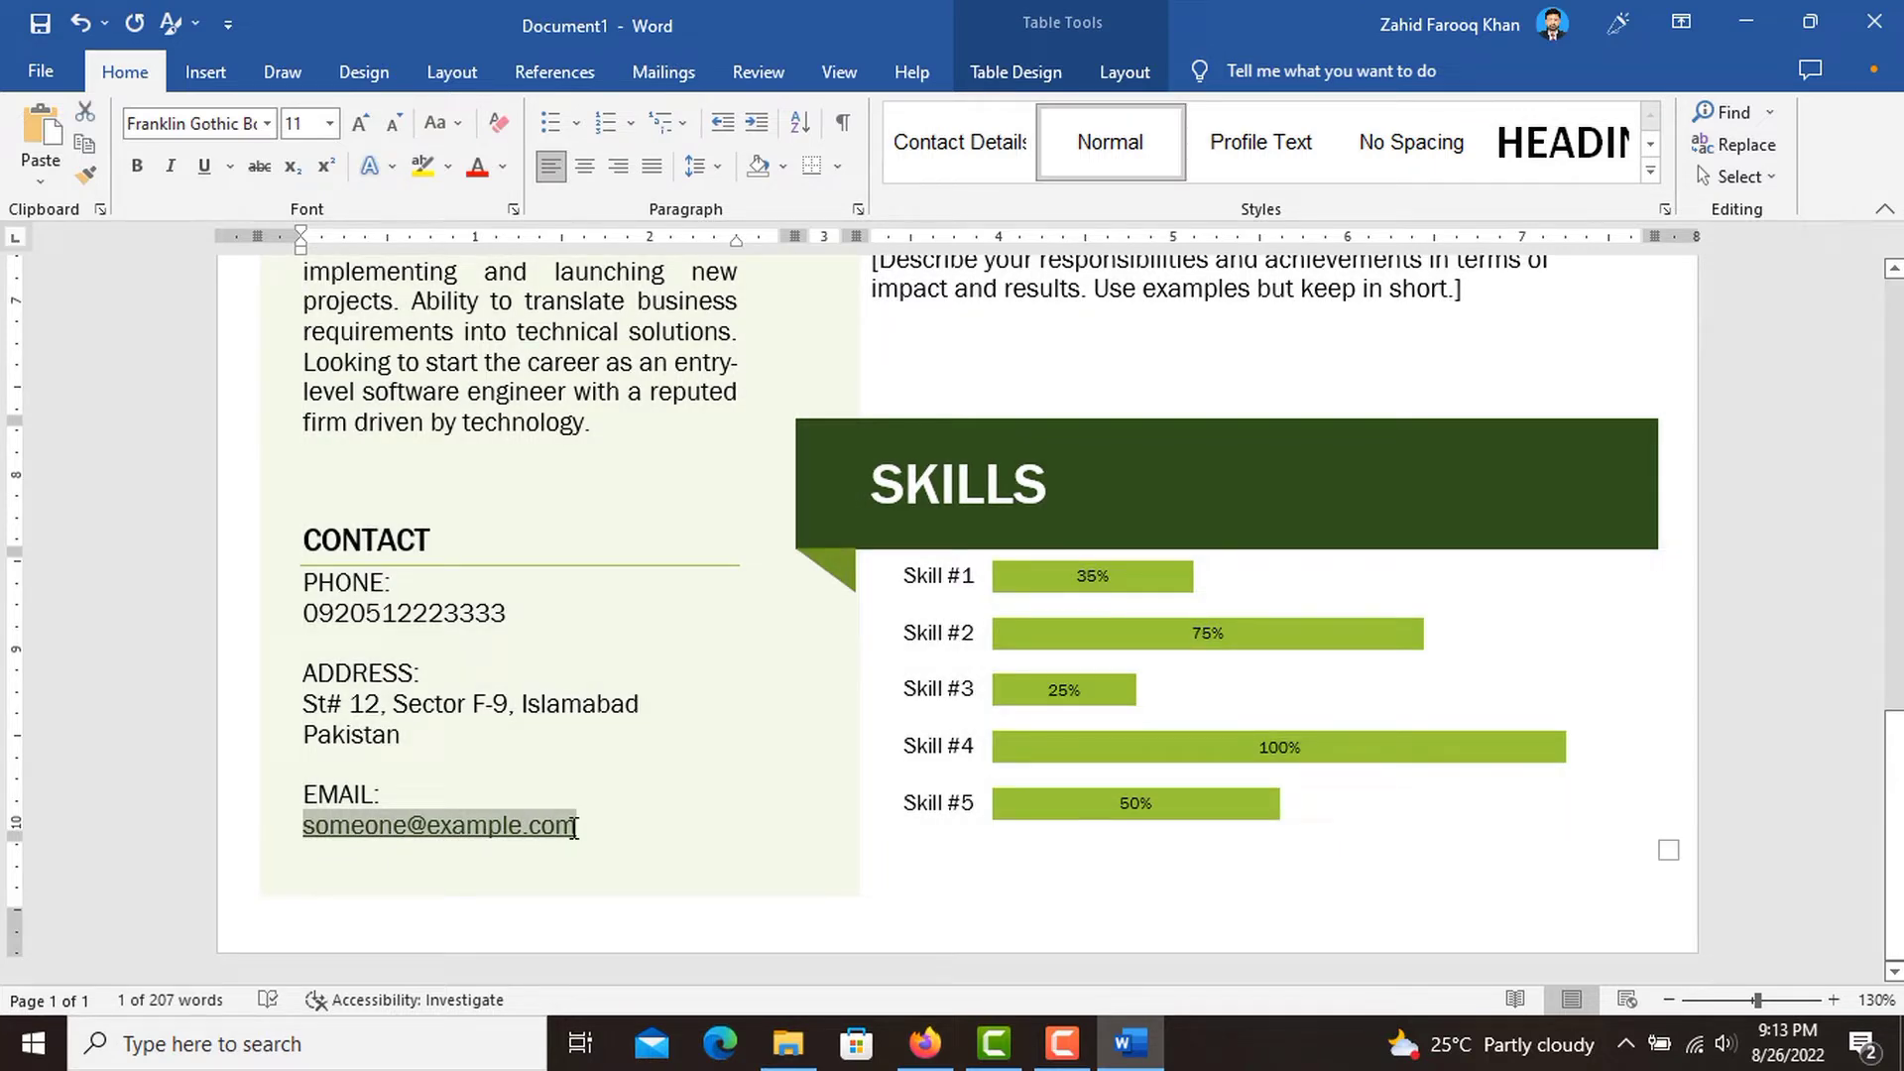
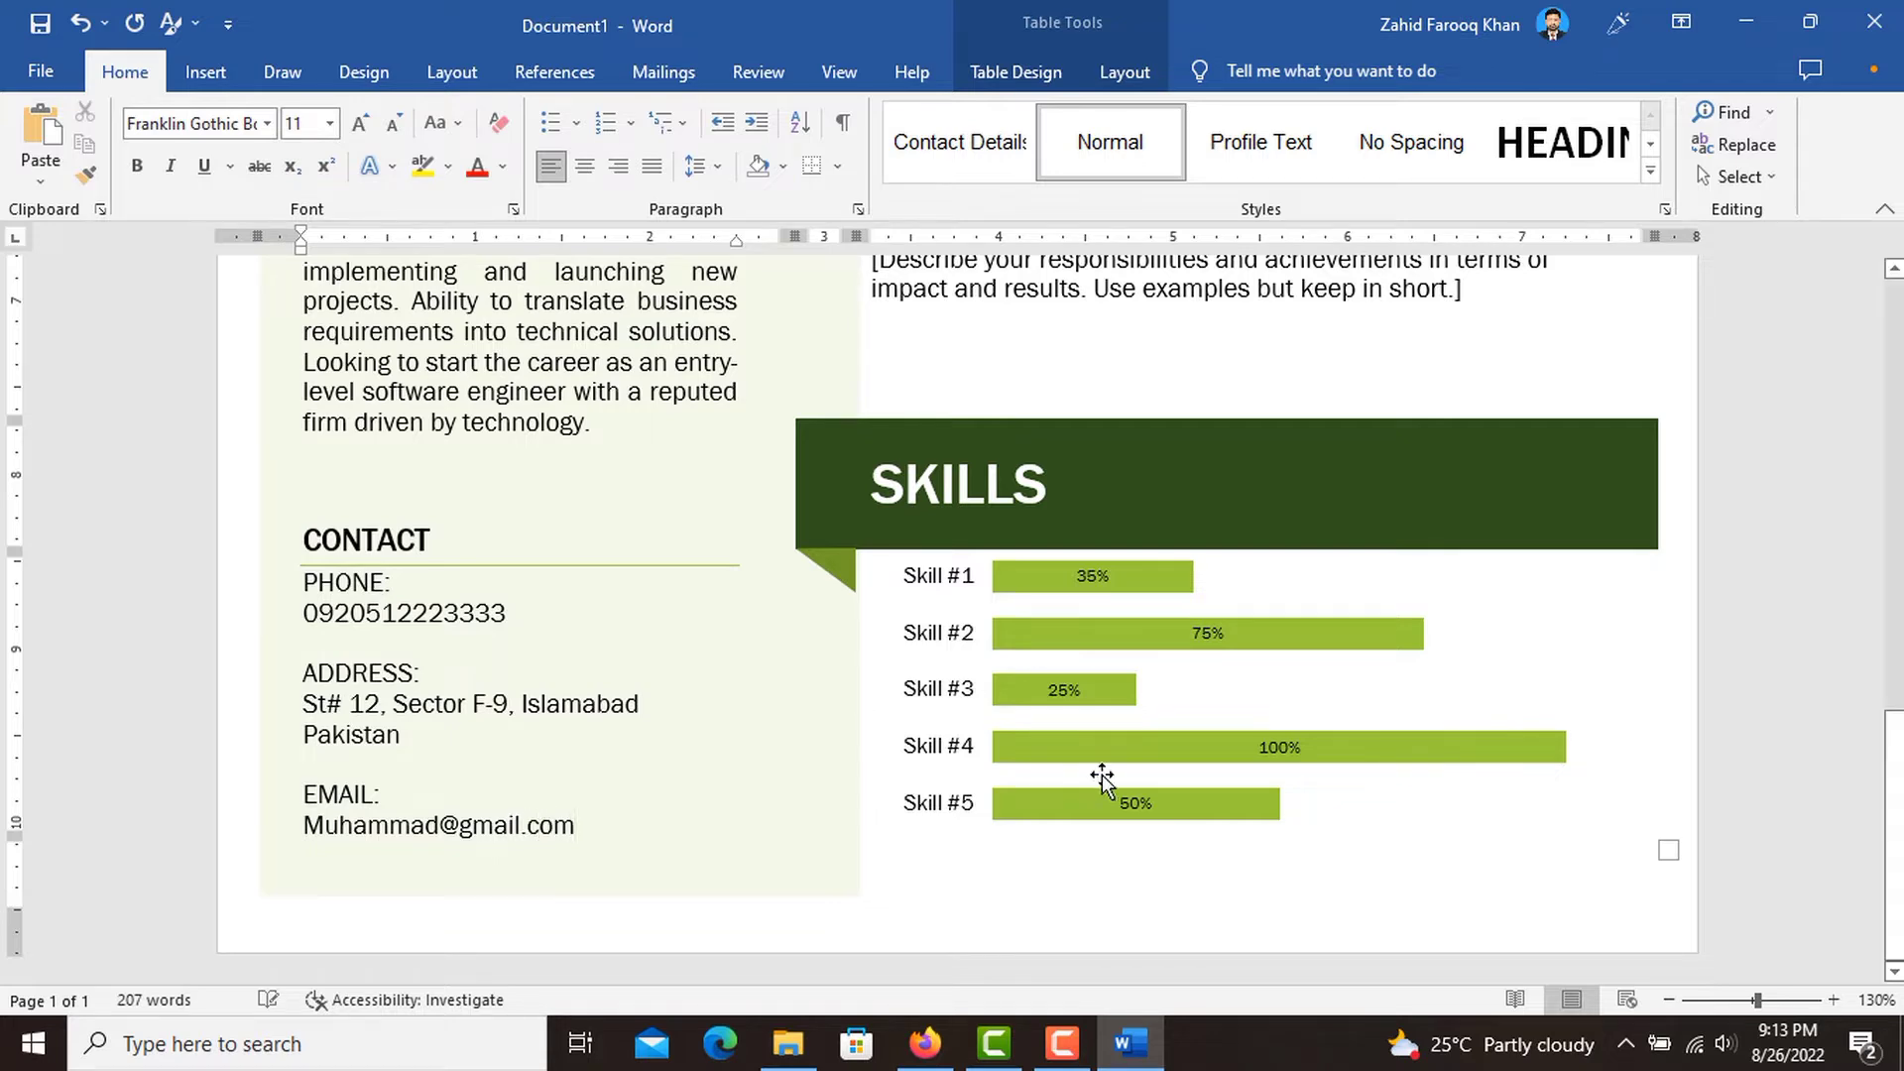
# Replace the first [School Name] placeholder under EDUCATION with "Iqra University".
pyautogui.scroll(1, 1127, 791)
pyautogui.scroll(10, 1123, 789)
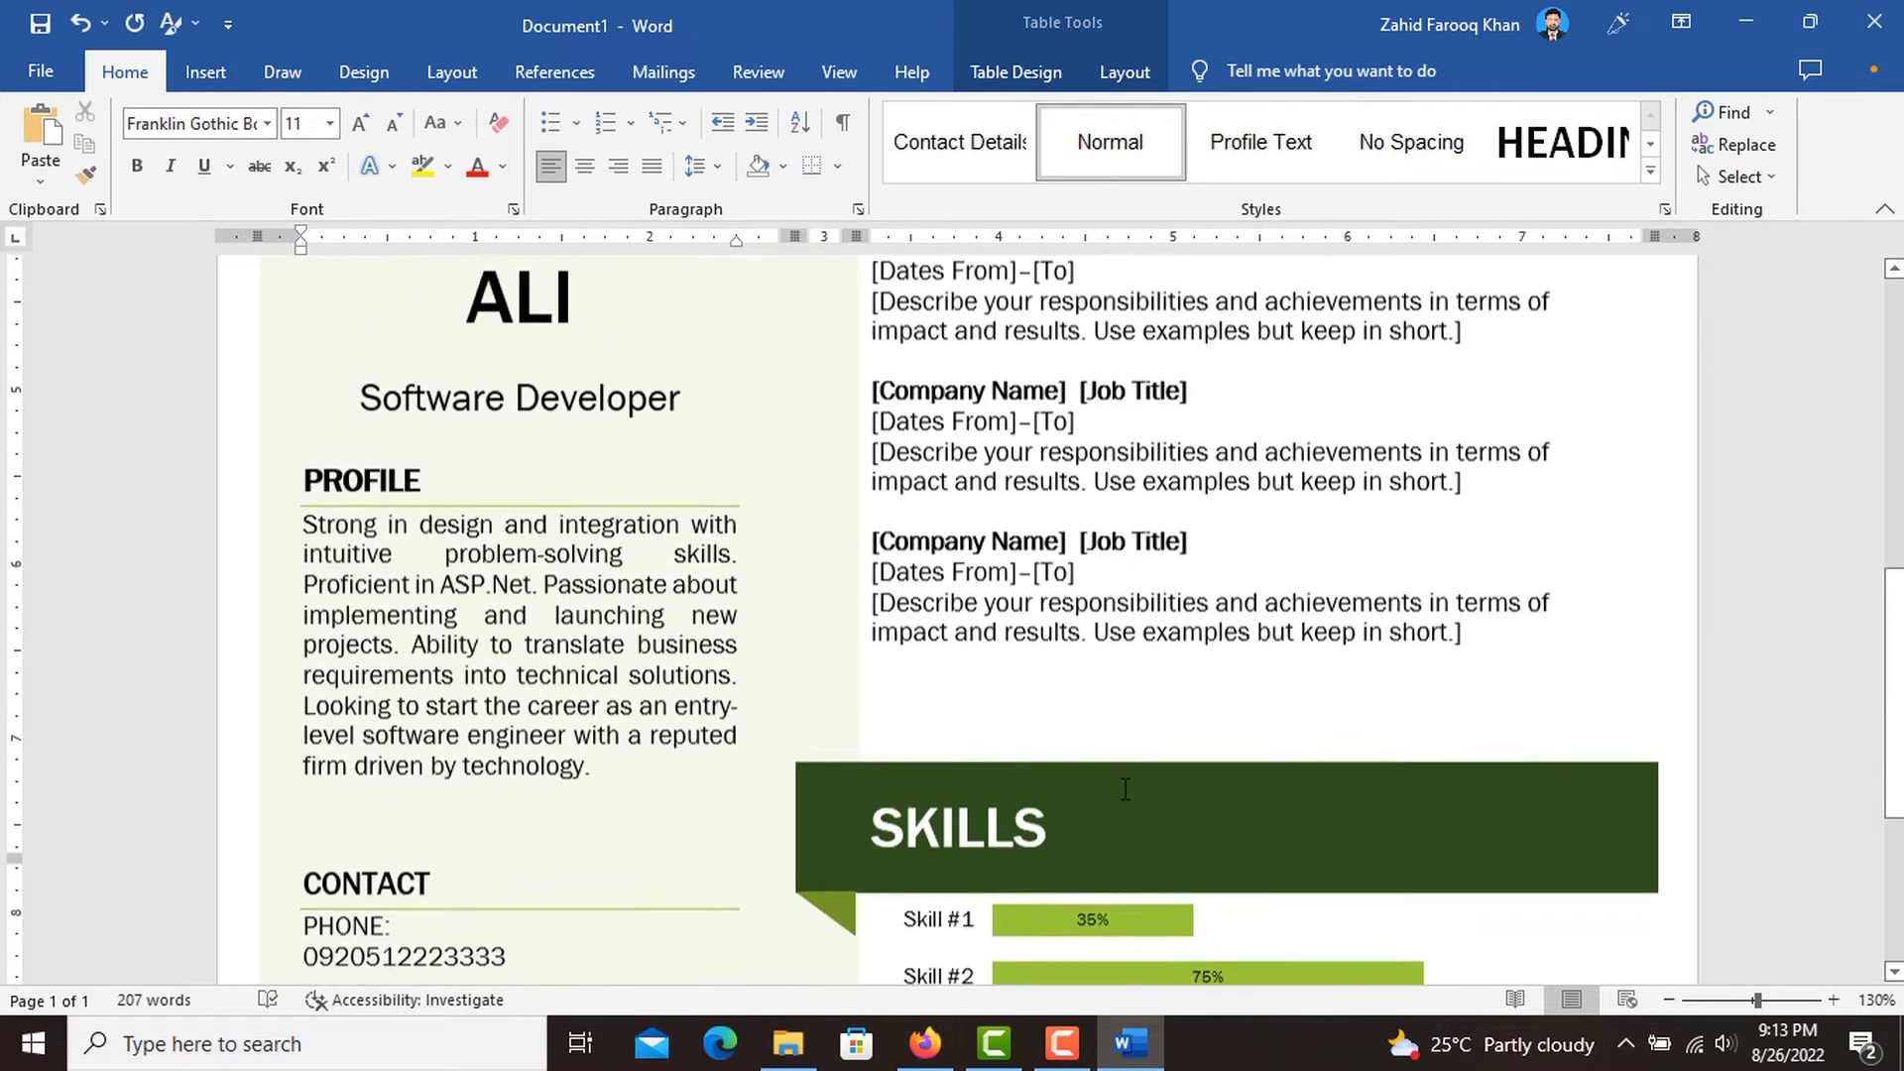
pyautogui.scroll(5, 1127, 790)
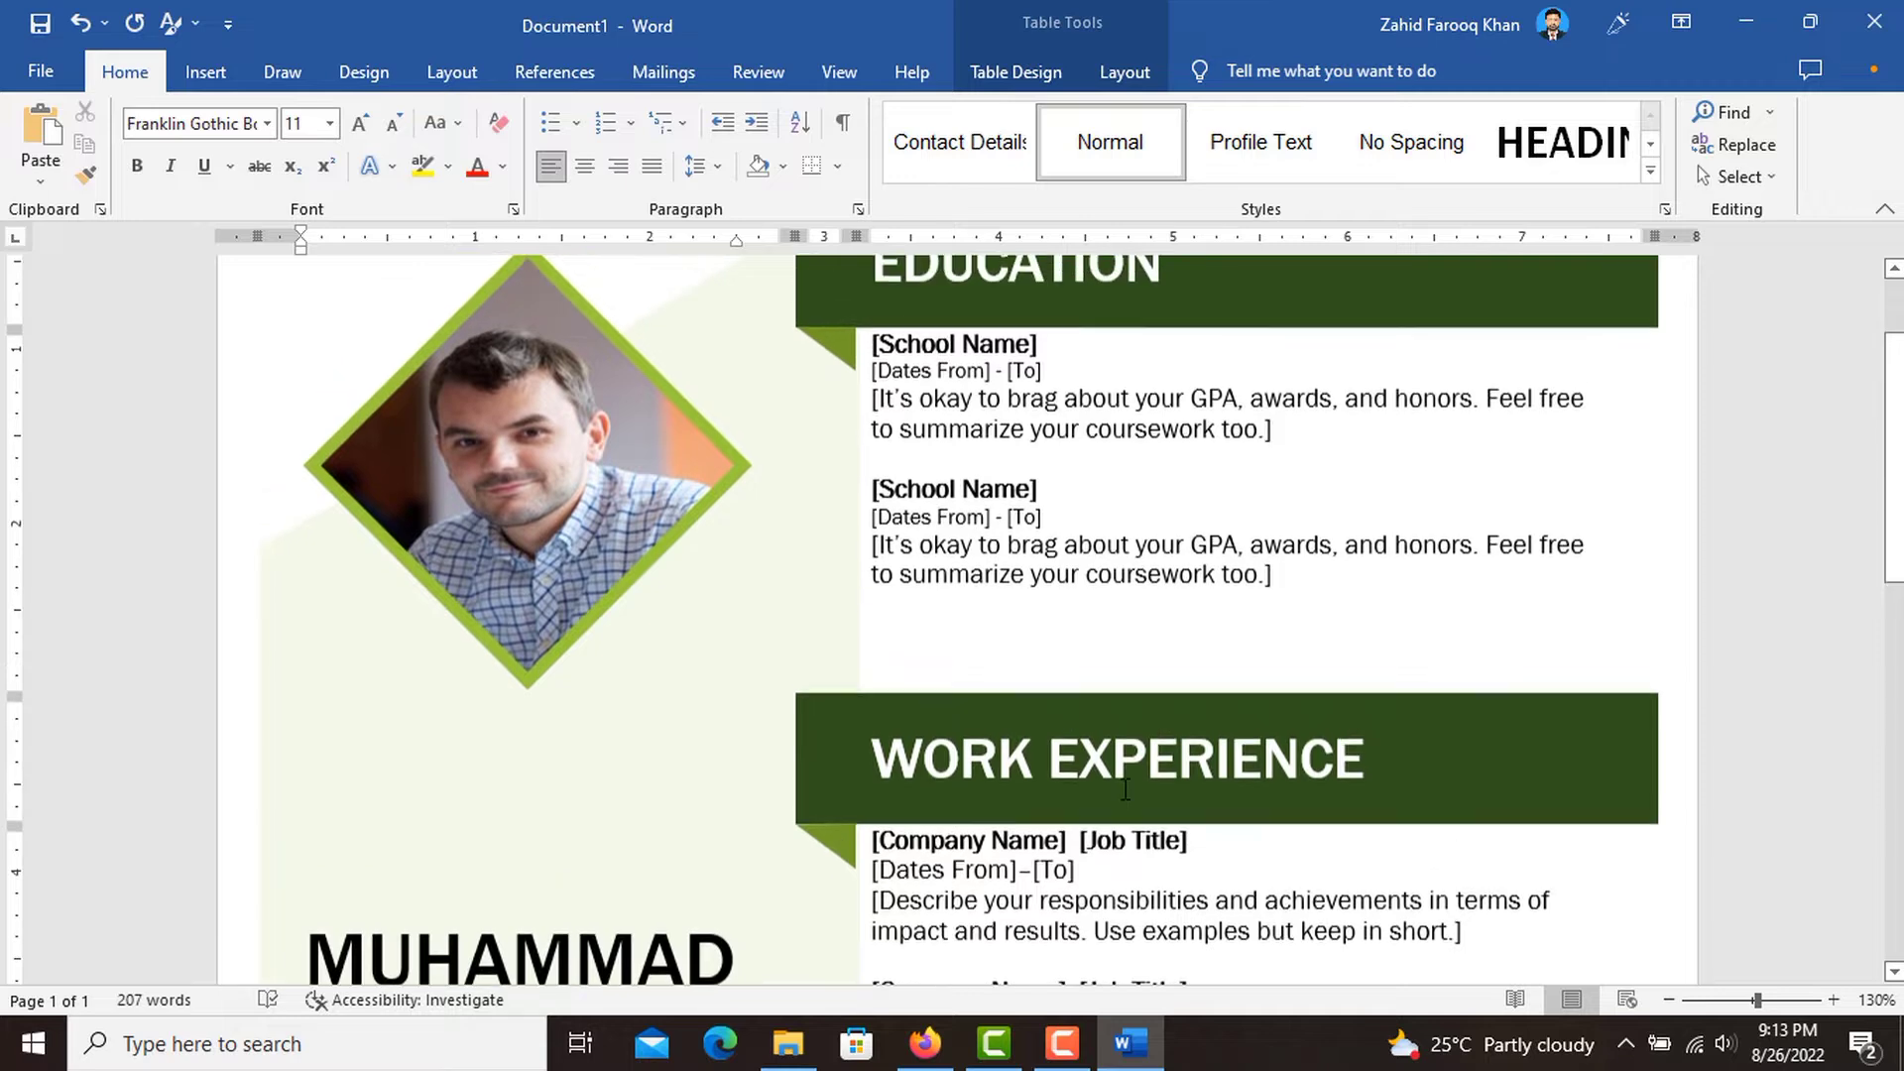
pyautogui.scroll(-1, 1126, 790)
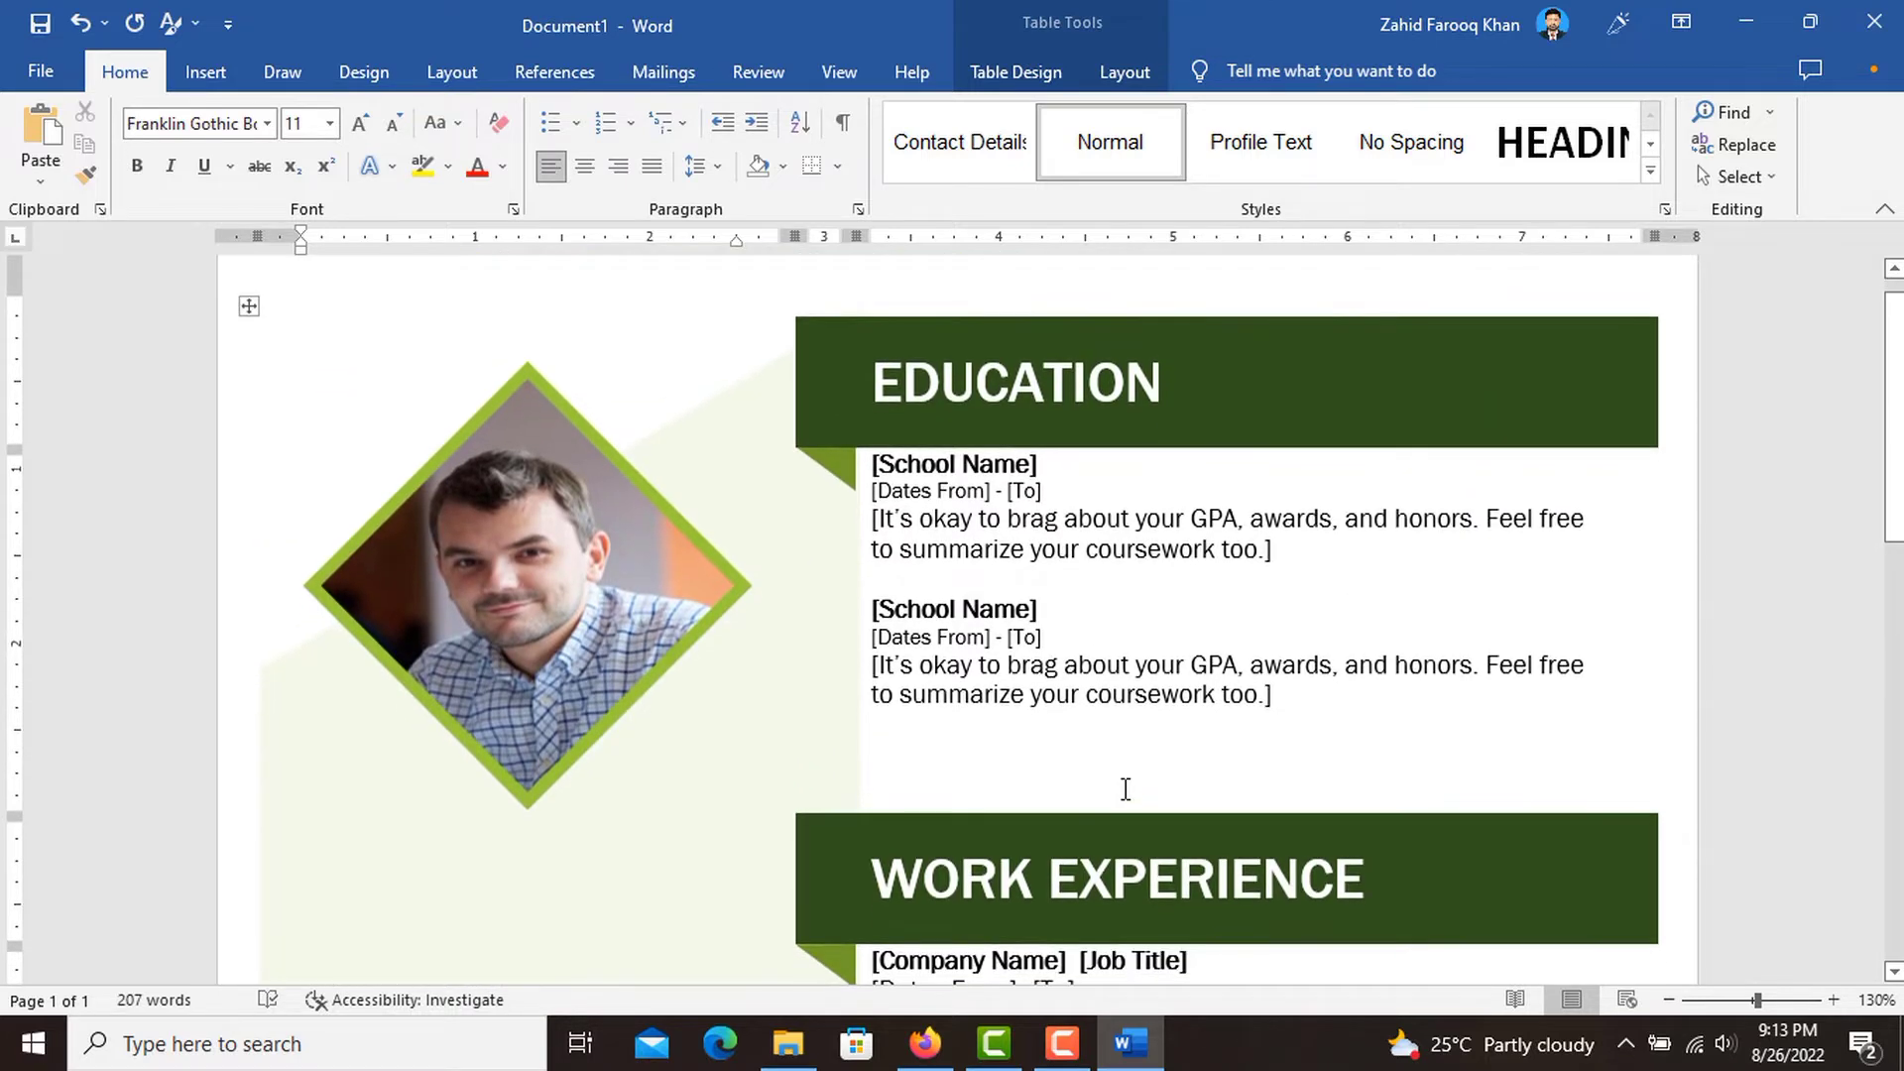
pyautogui.click(1039, 461)
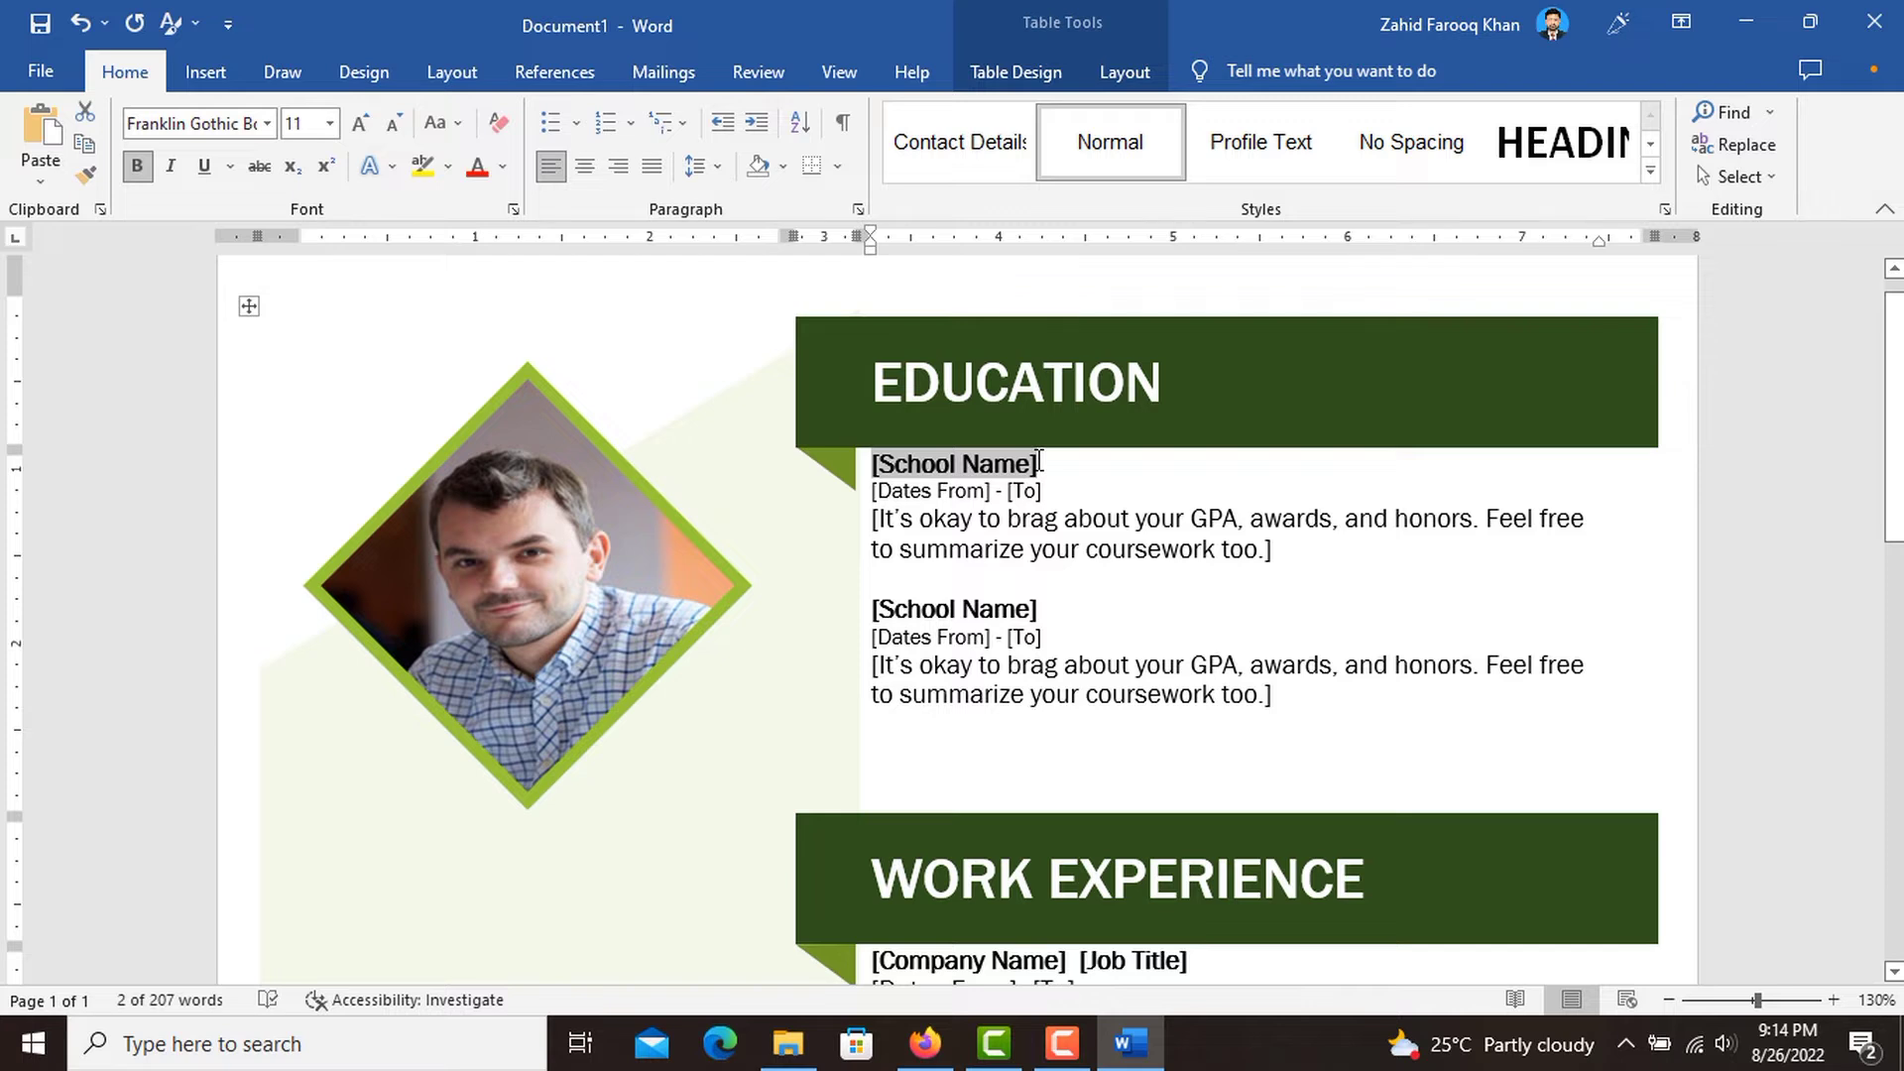
pyautogui.write('Iqra u')
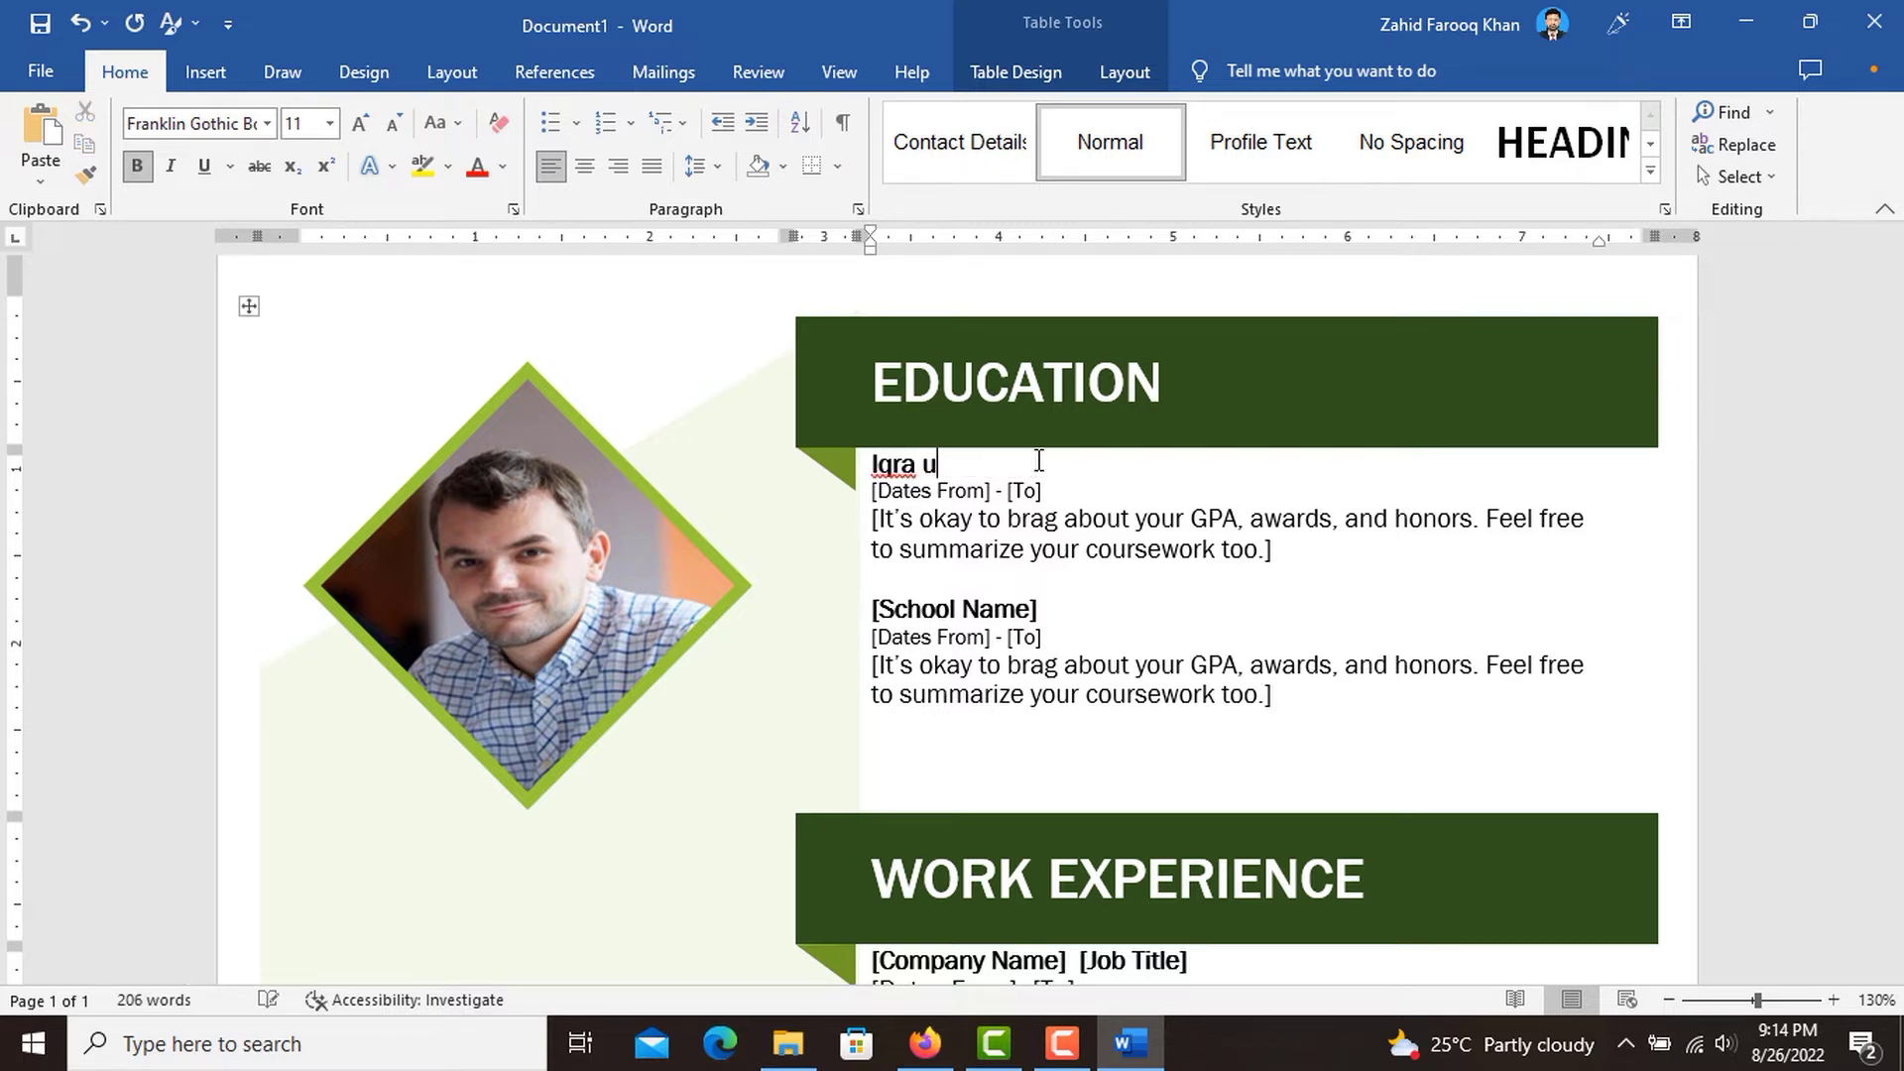
pyautogui.press('BackSpace')
pyautogui.write('University')
# Fill in the dates of the Iqra University entry as 2012 - 2016.
pyautogui.click(917, 498)
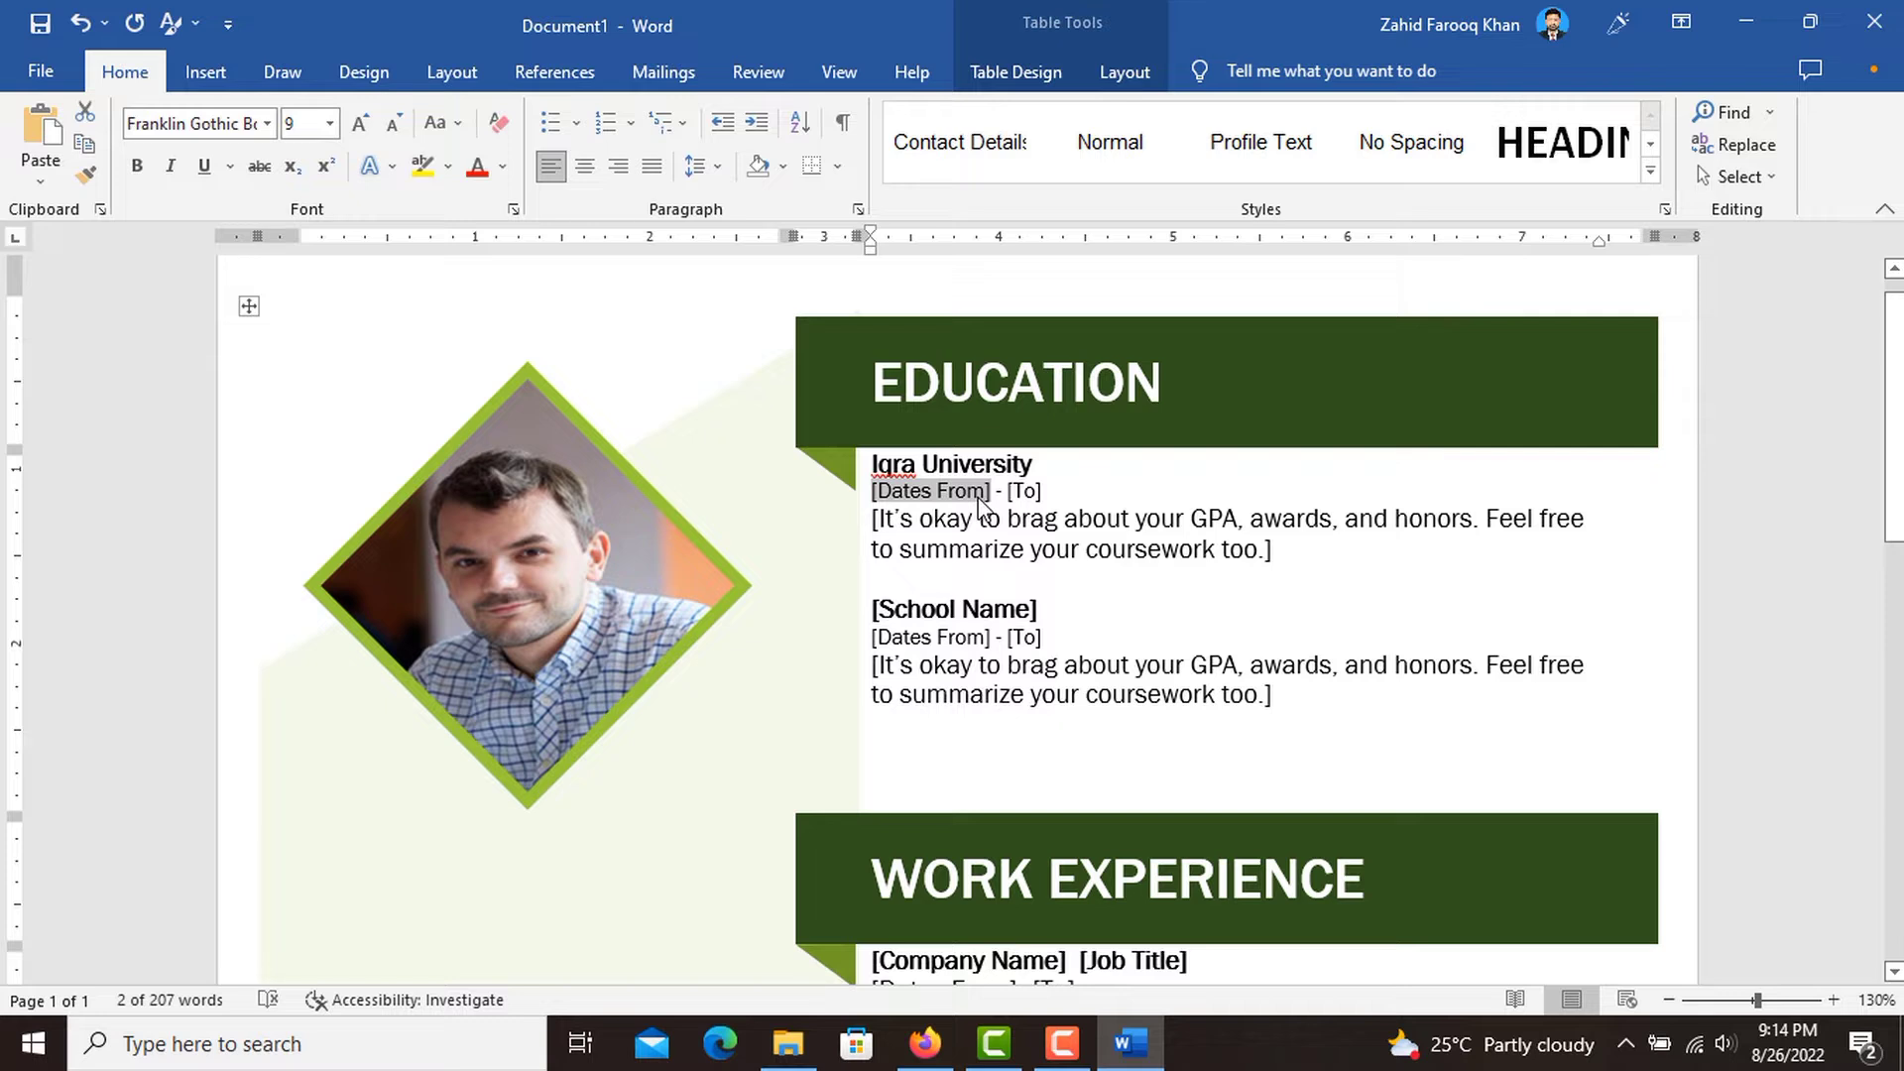
pyautogui.write('201')
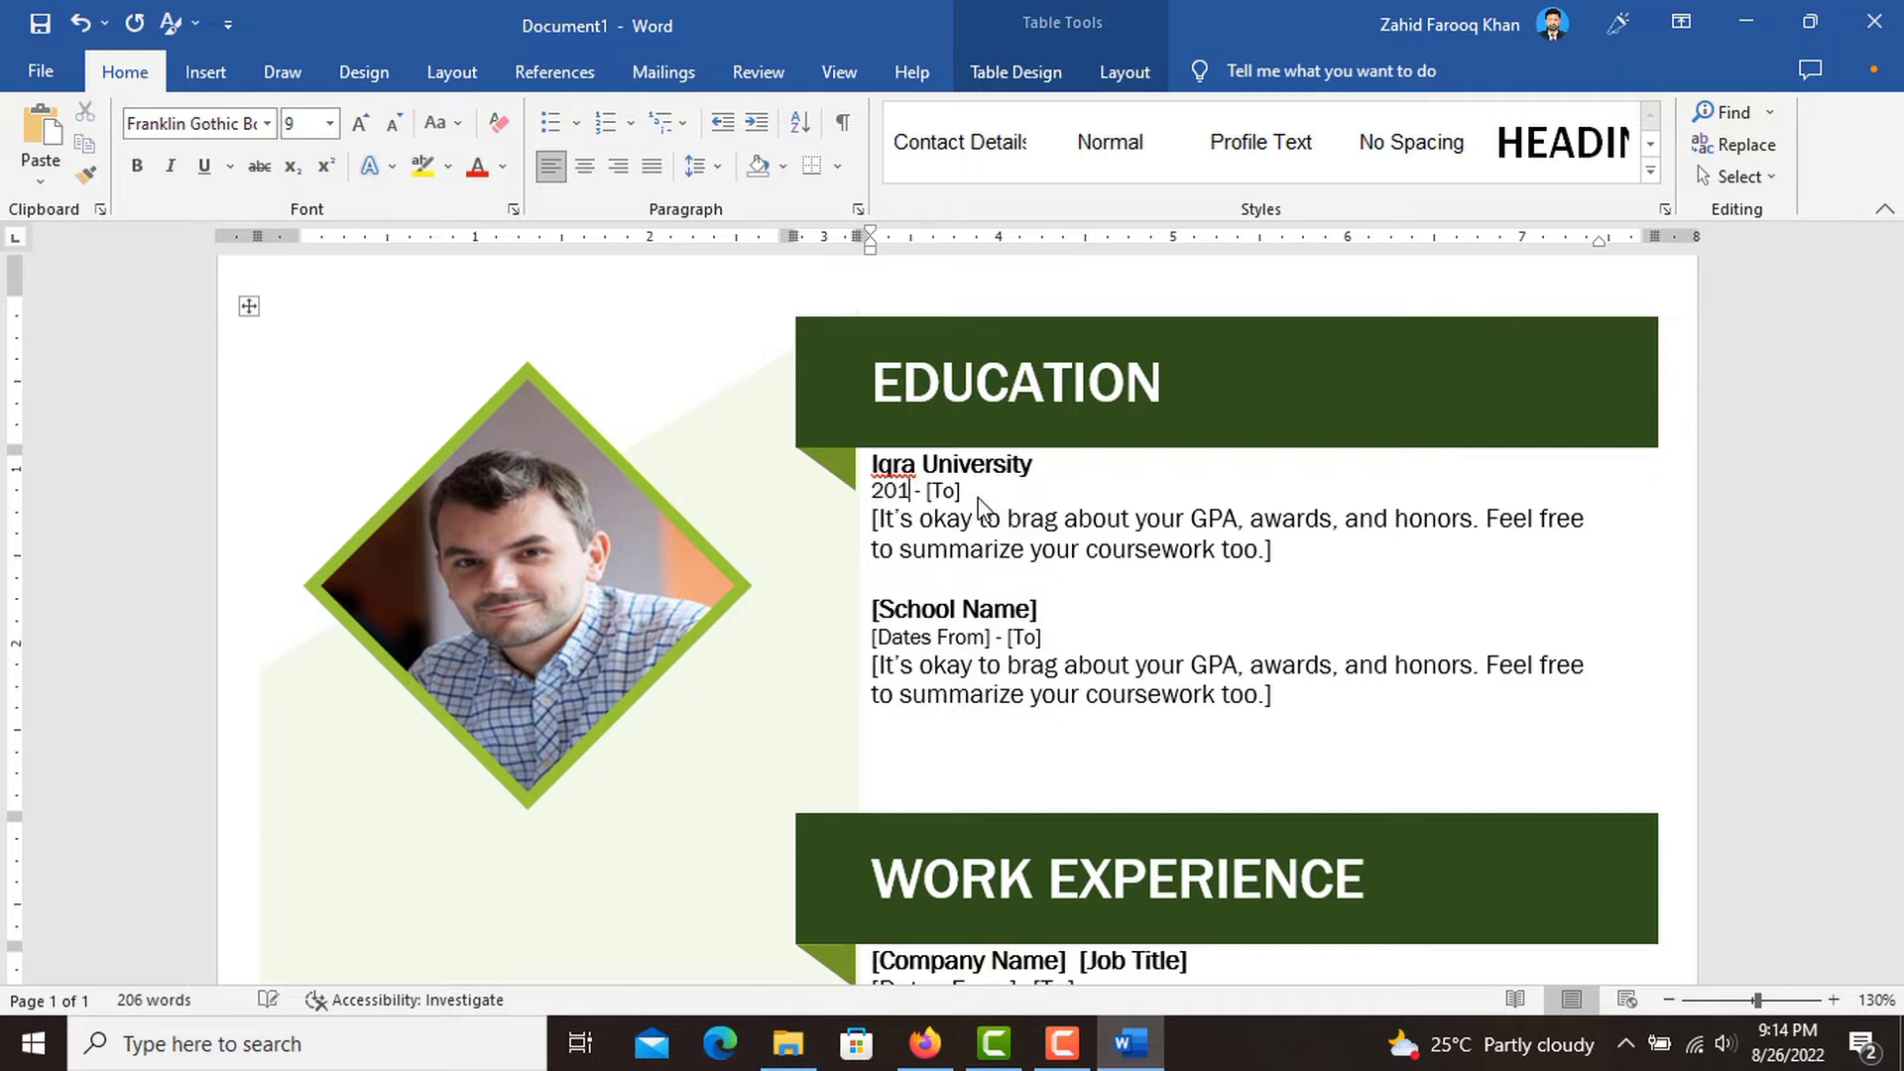
pyautogui.write('2')
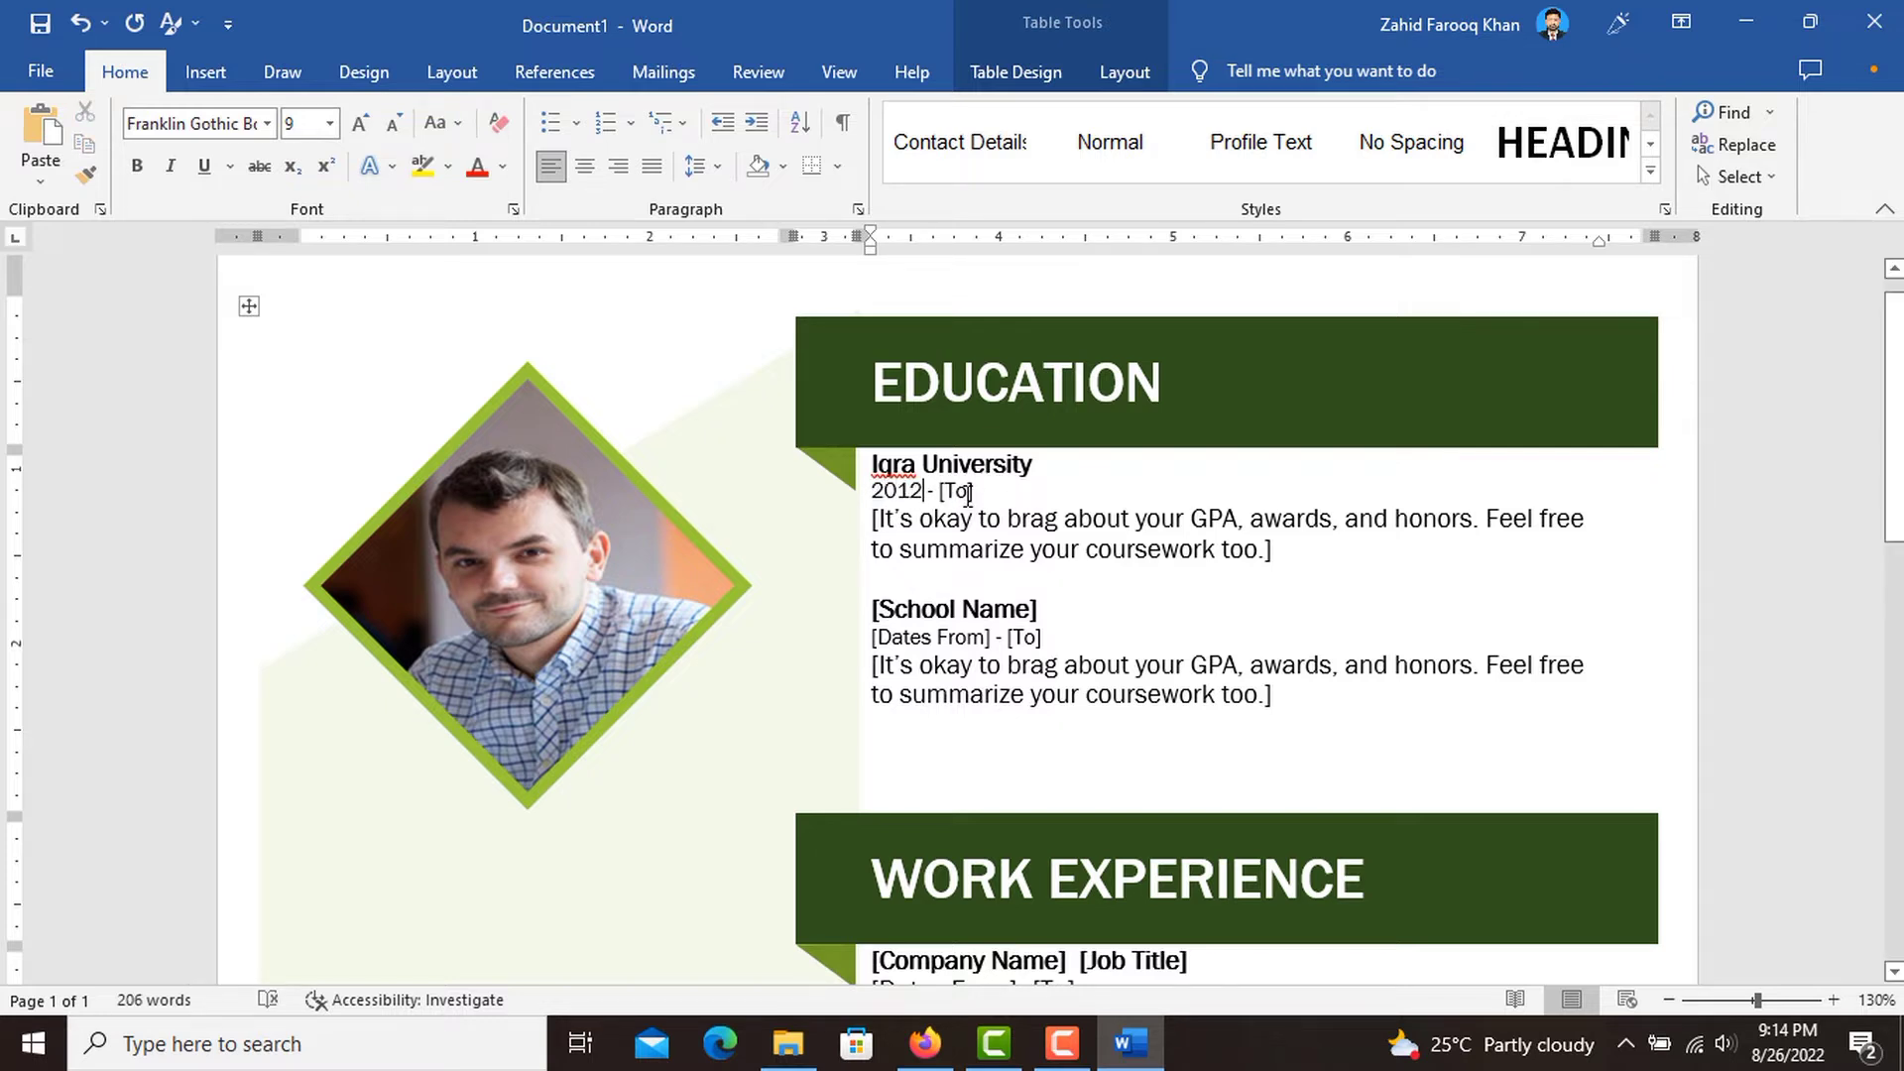
pyautogui.click(967, 493)
pyautogui.write('20')
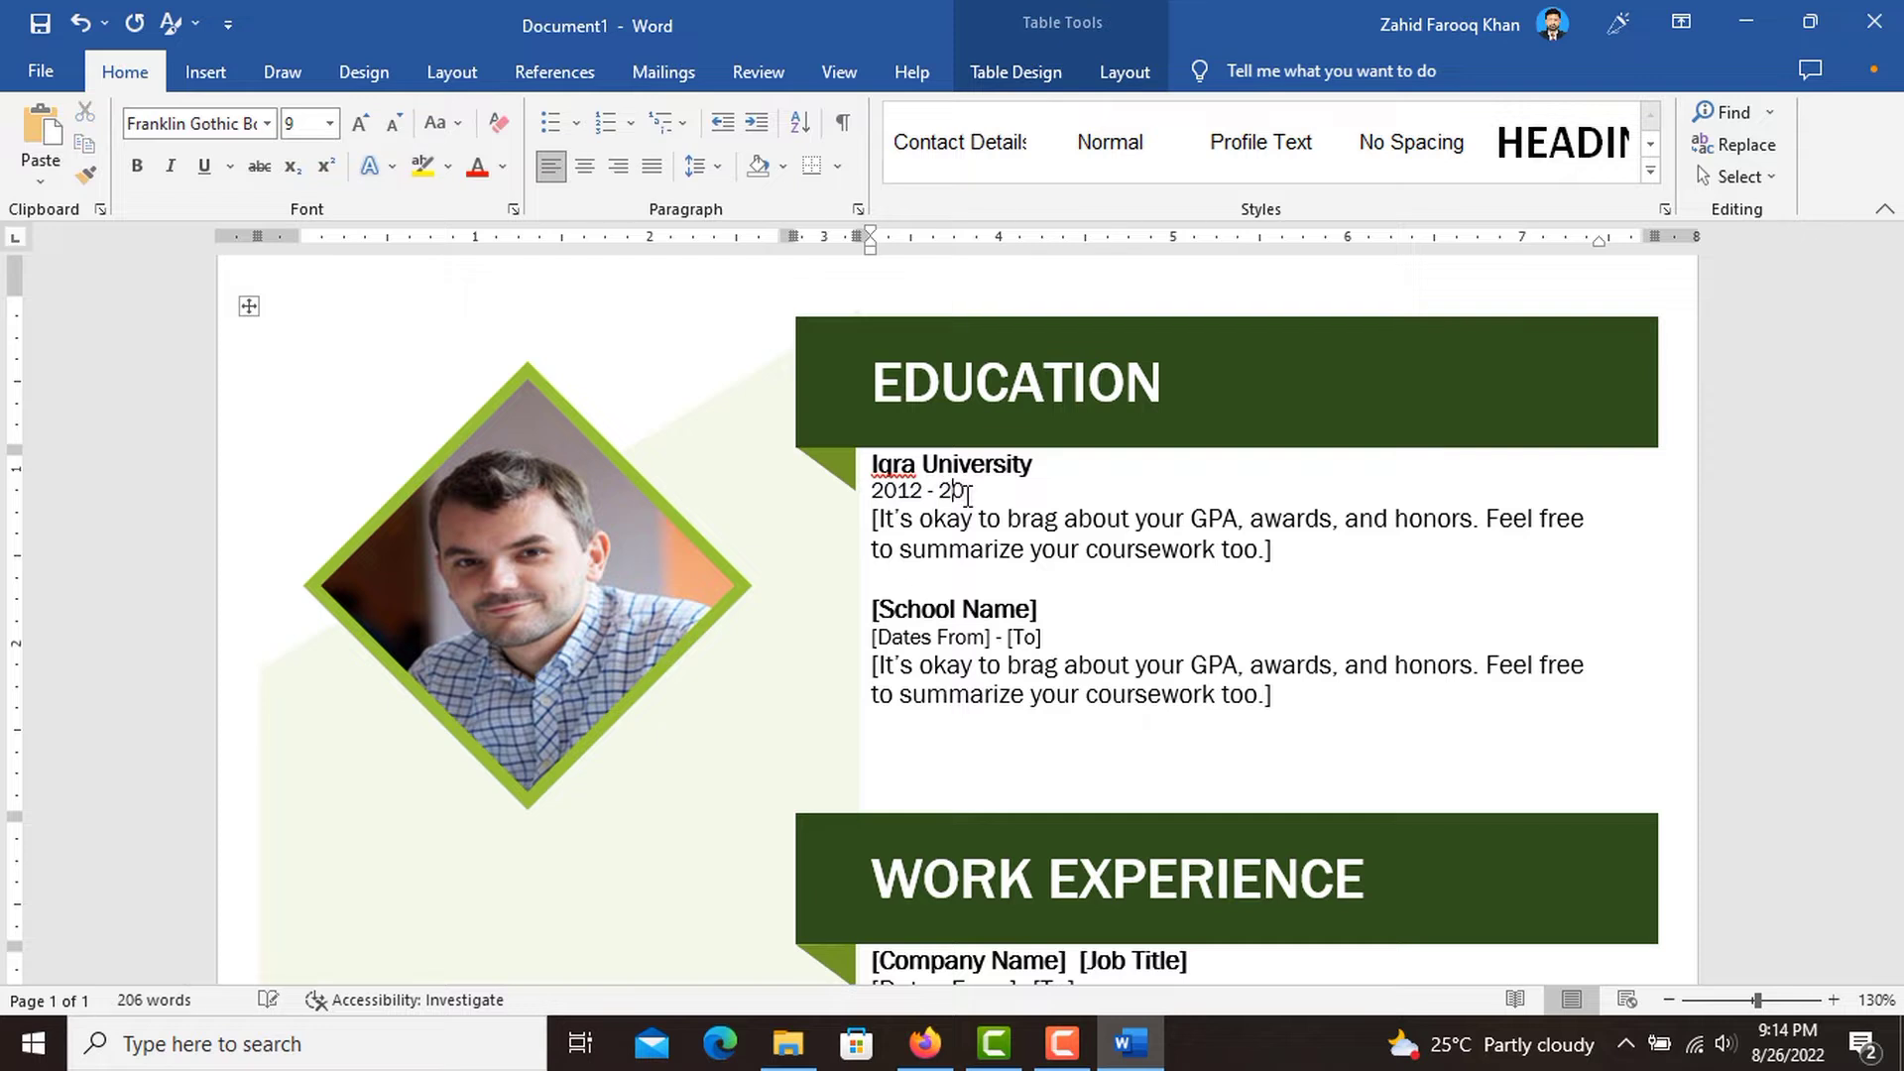
pyautogui.write('16')
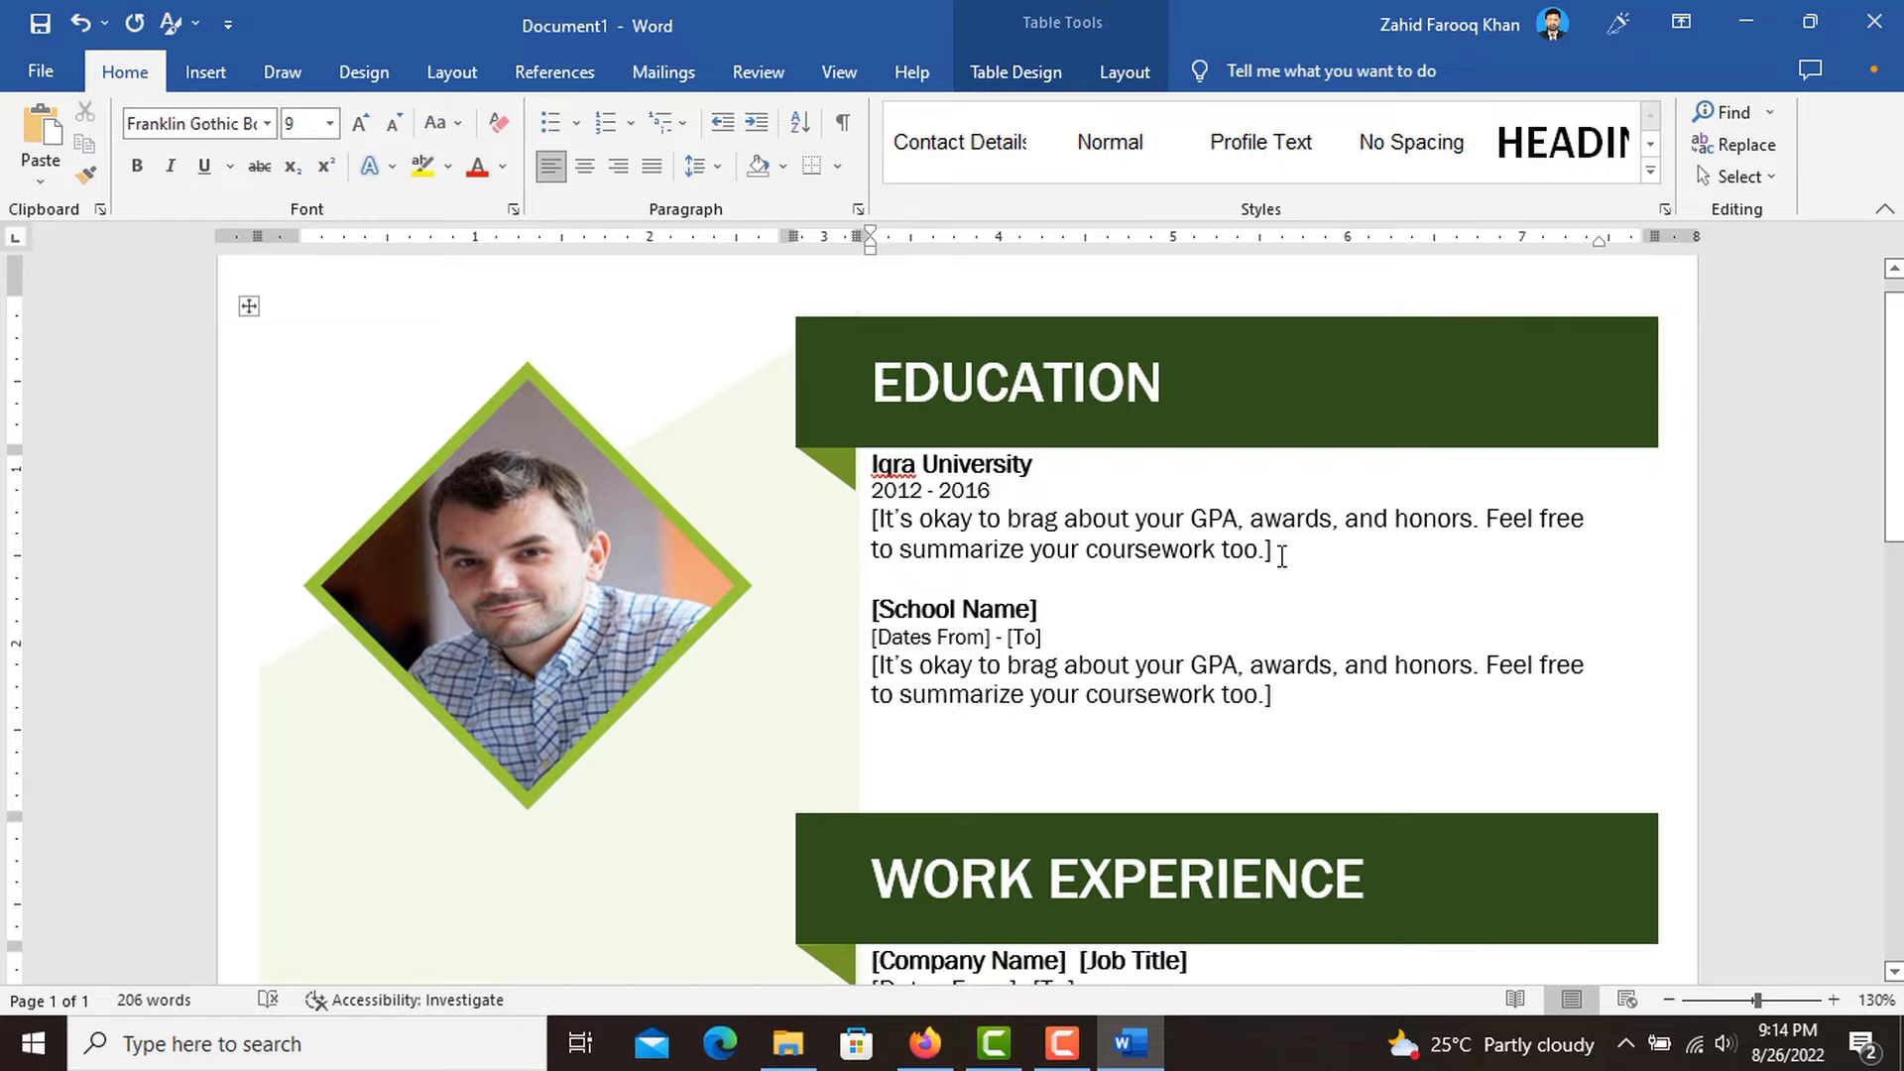
# Replace the description placeholder of the Iqra University entry with "BSCS, CGPA: 3.5".
pyautogui.moveTo(1273, 551); pyautogui.dragTo(873, 518)
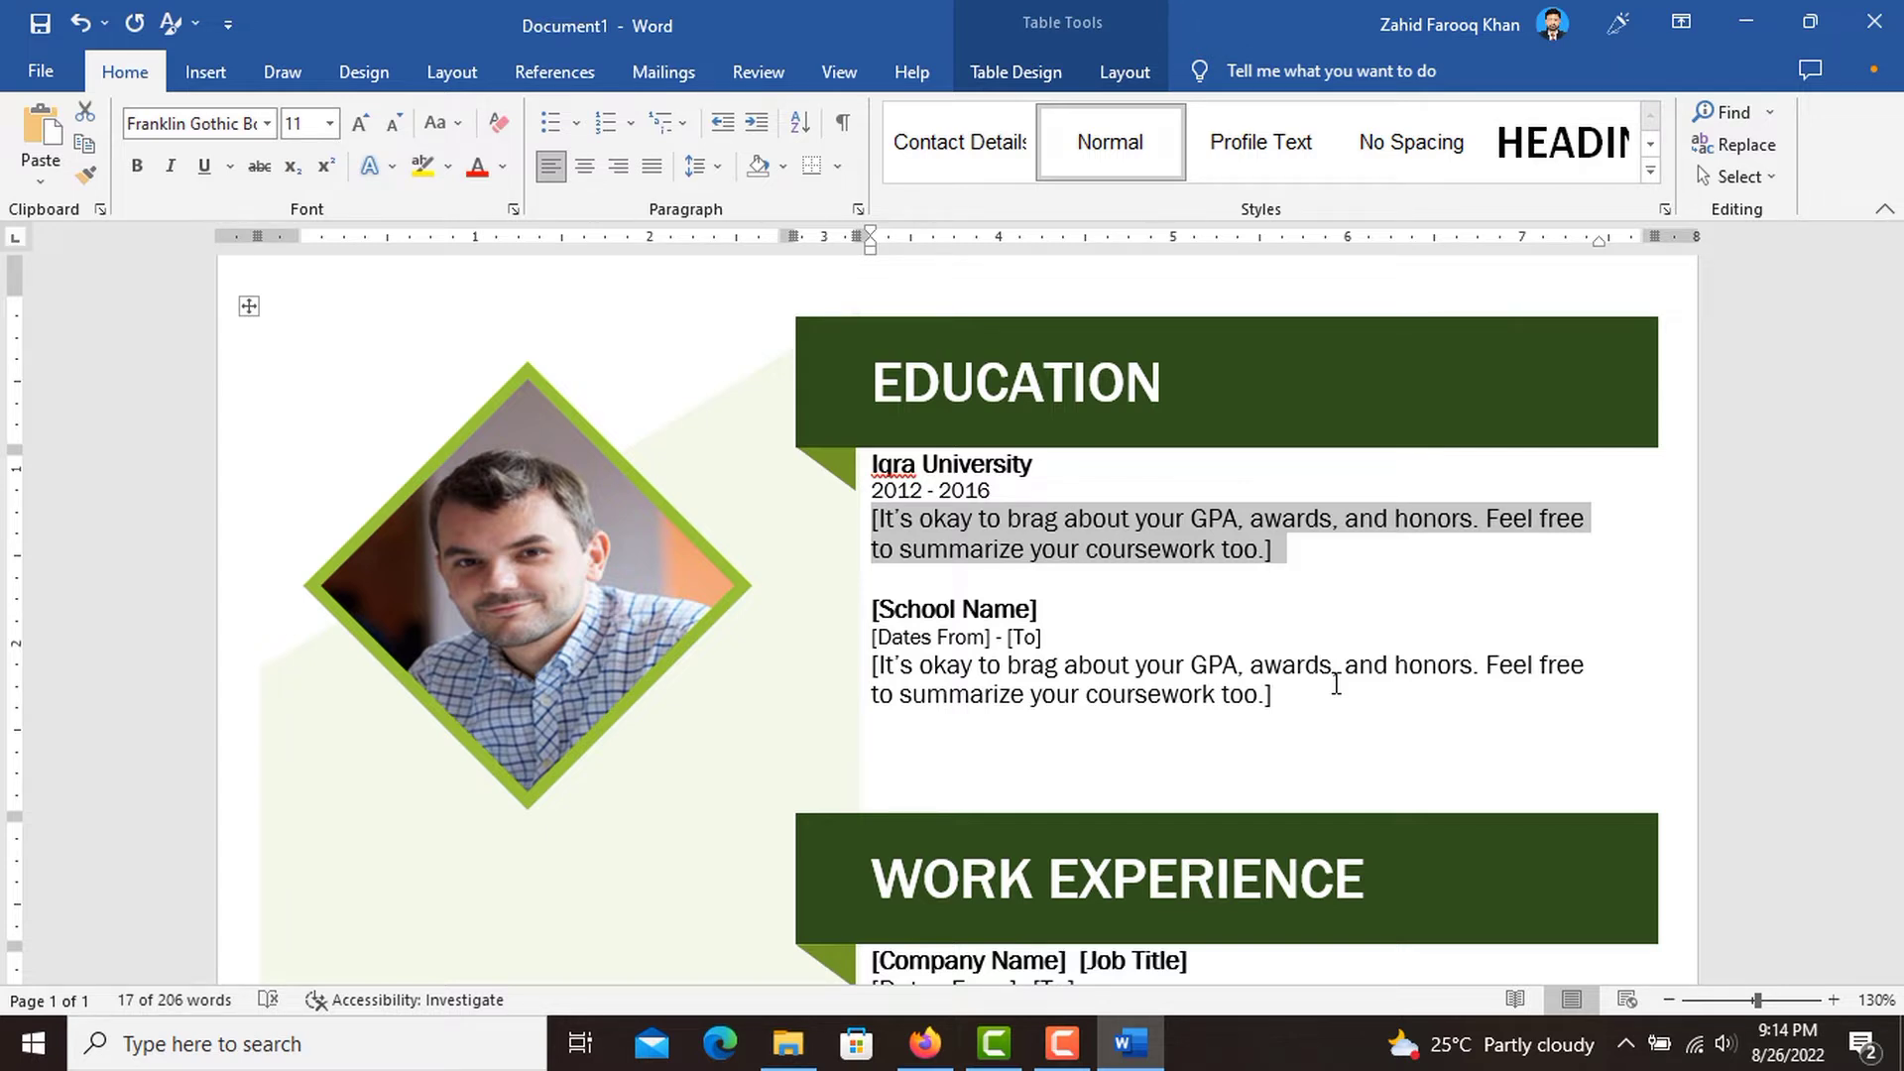
pyautogui.write('BSCS')
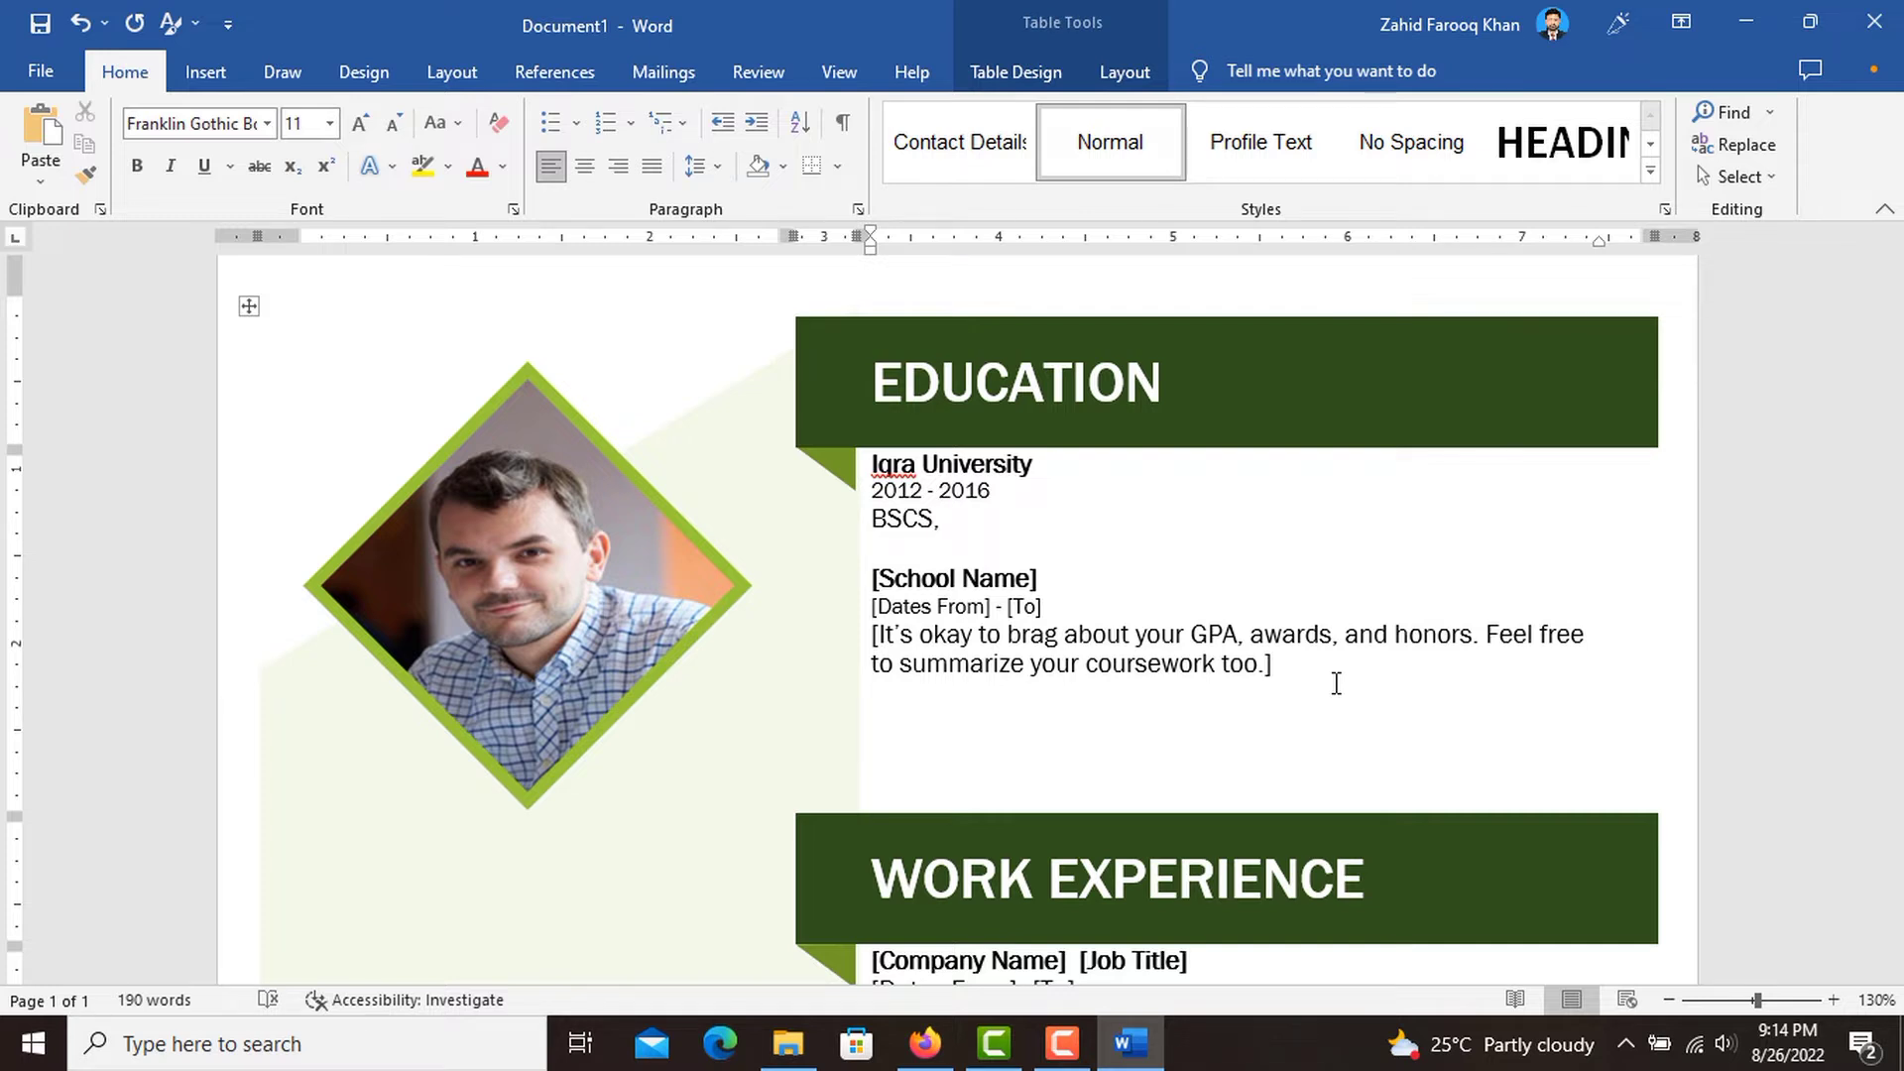
pyautogui.write(', CGPA: 3.5')
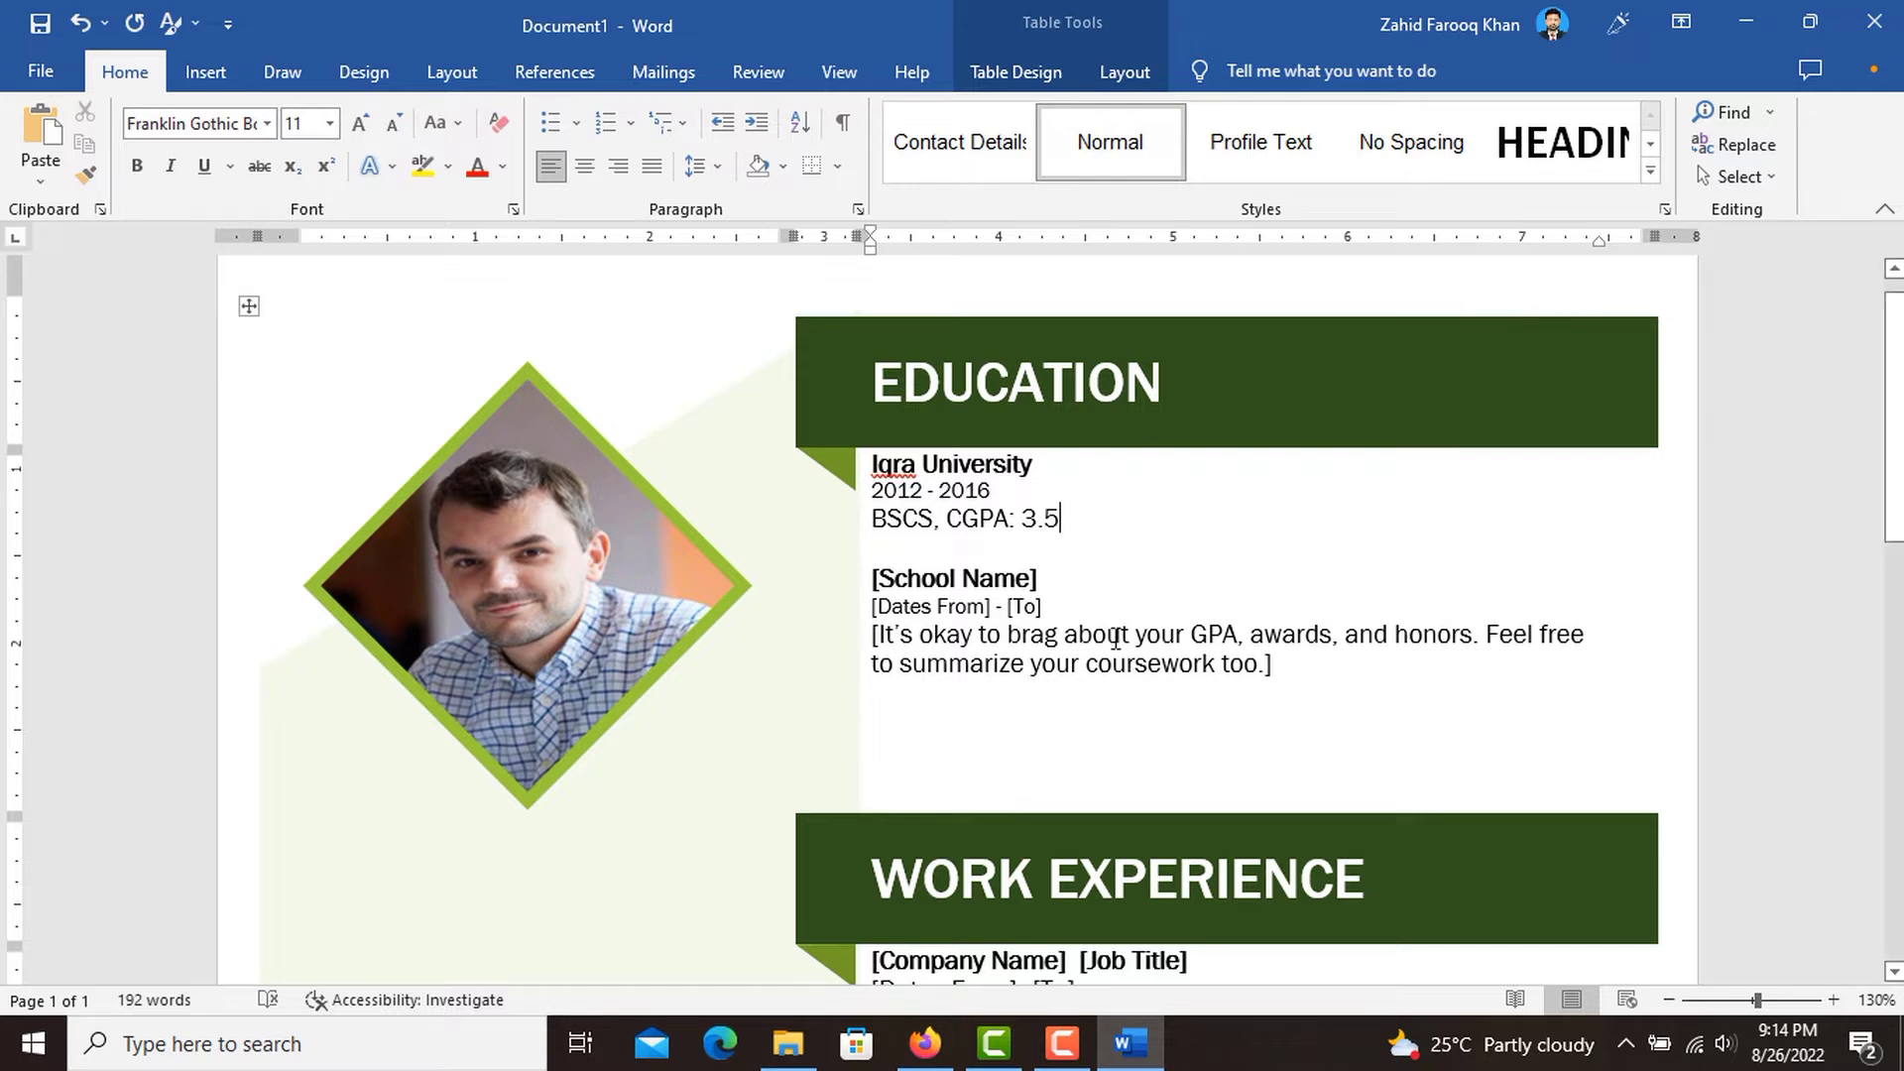
# Add the line "Specialization in Artificial Intelligence" below the BSCS line of the Iqra University entry.
pyautogui.click(1020, 579)
pyautogui.click(1106, 526)
pyautogui.press('Return')
pyautogui.write('Sp')
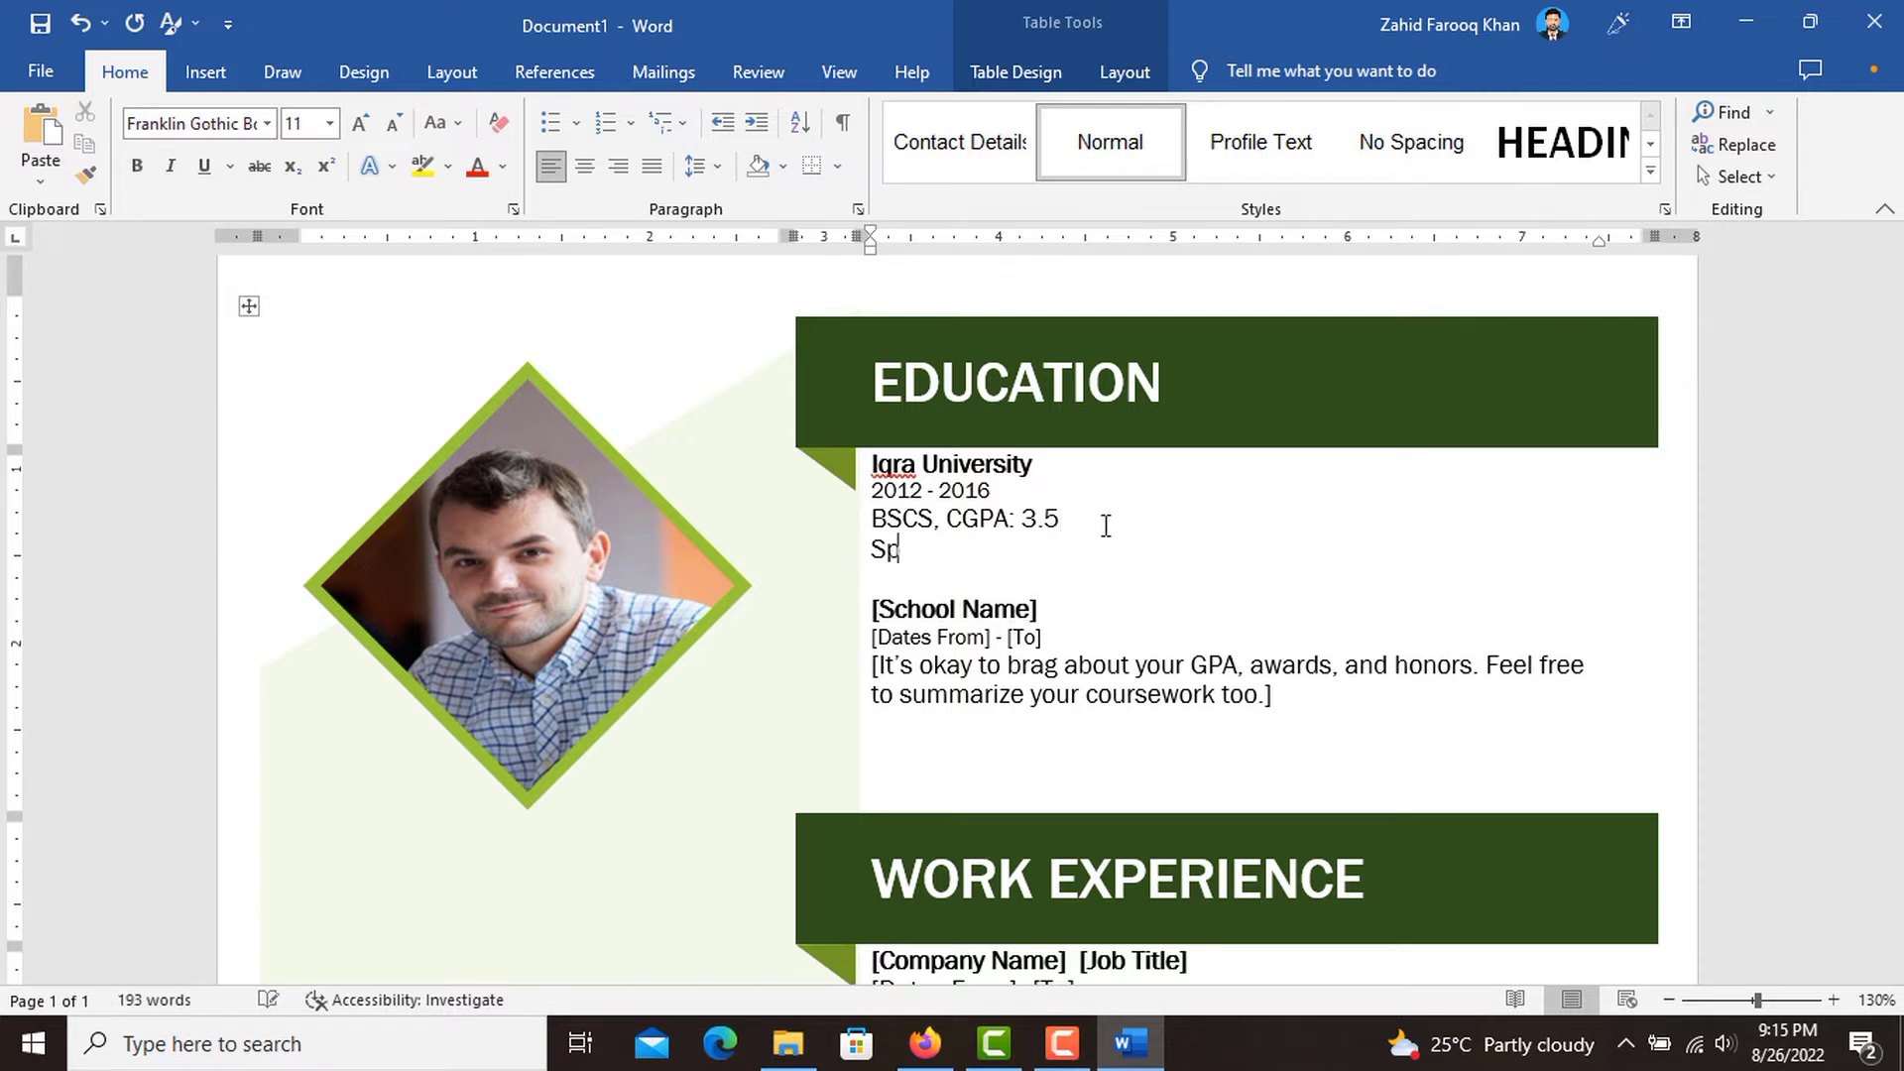
pyautogui.write('ecialization in A')
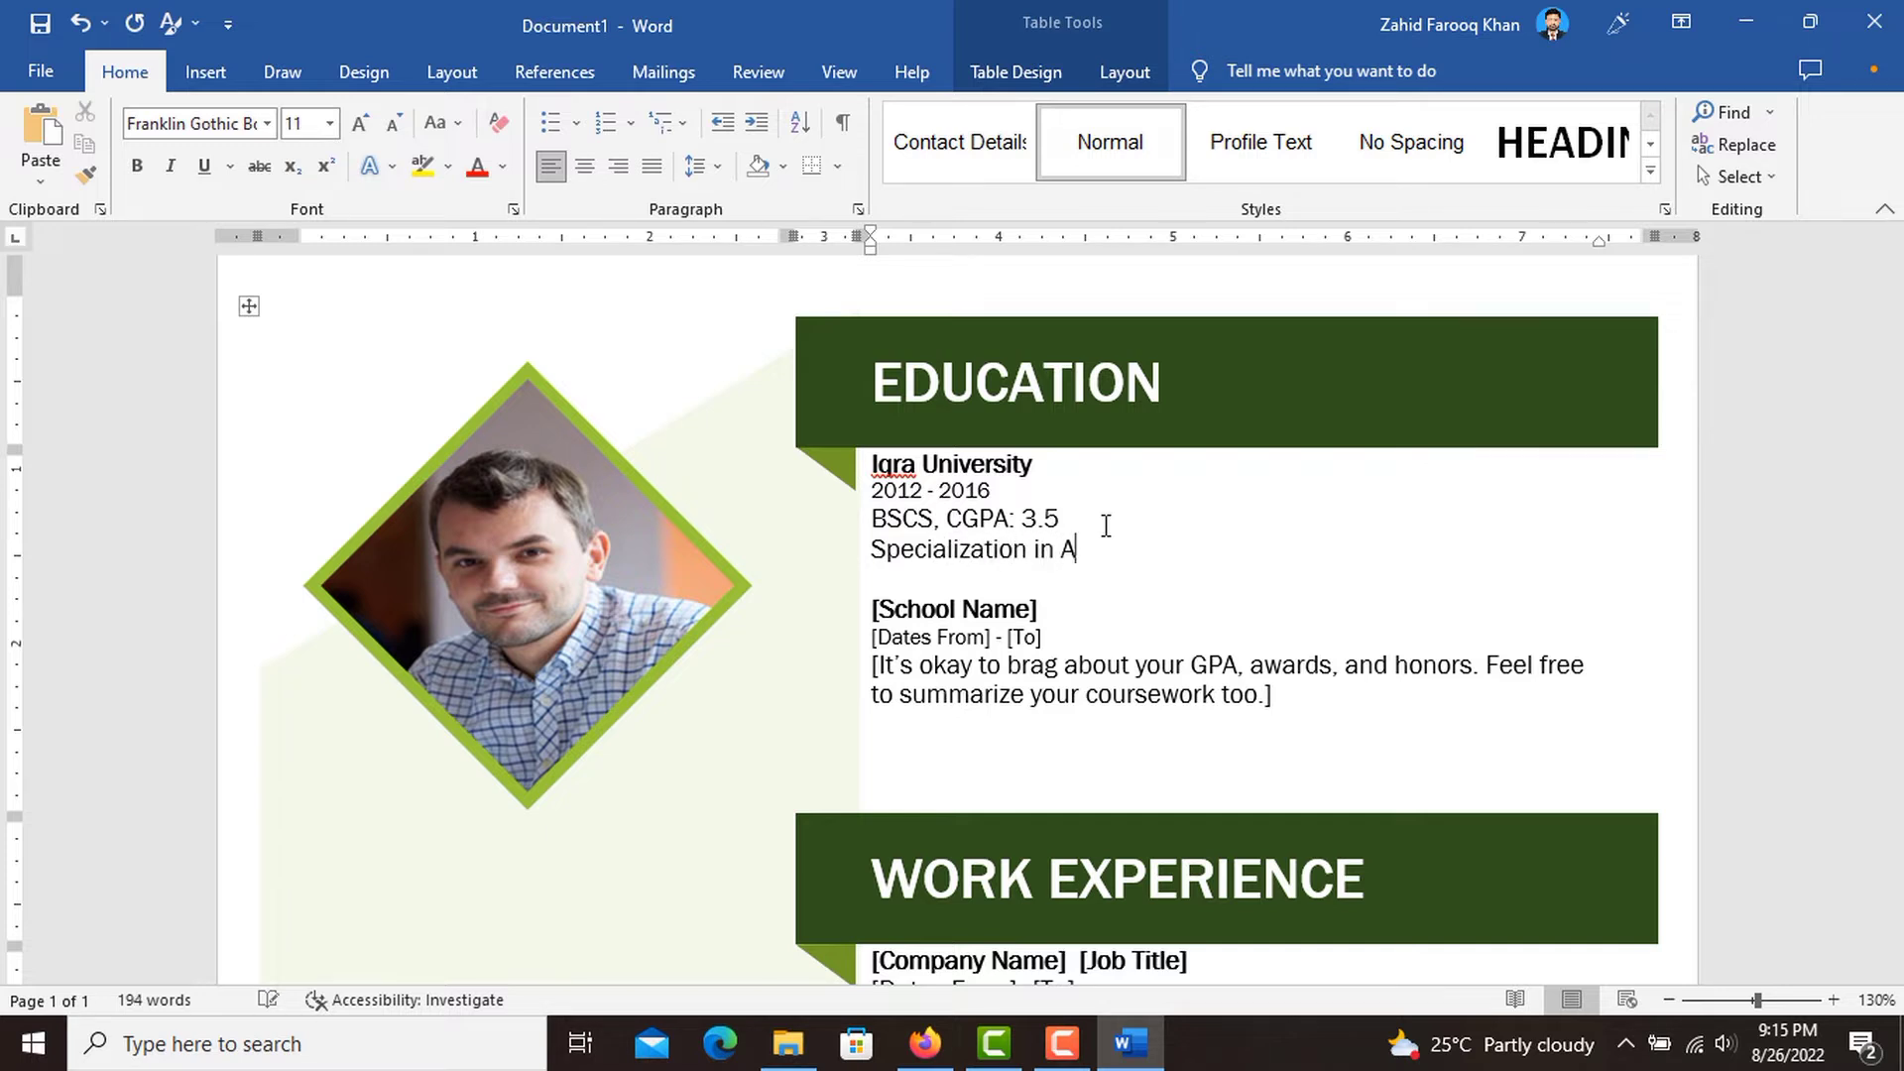
pyautogui.write('rtificial Intelligen')
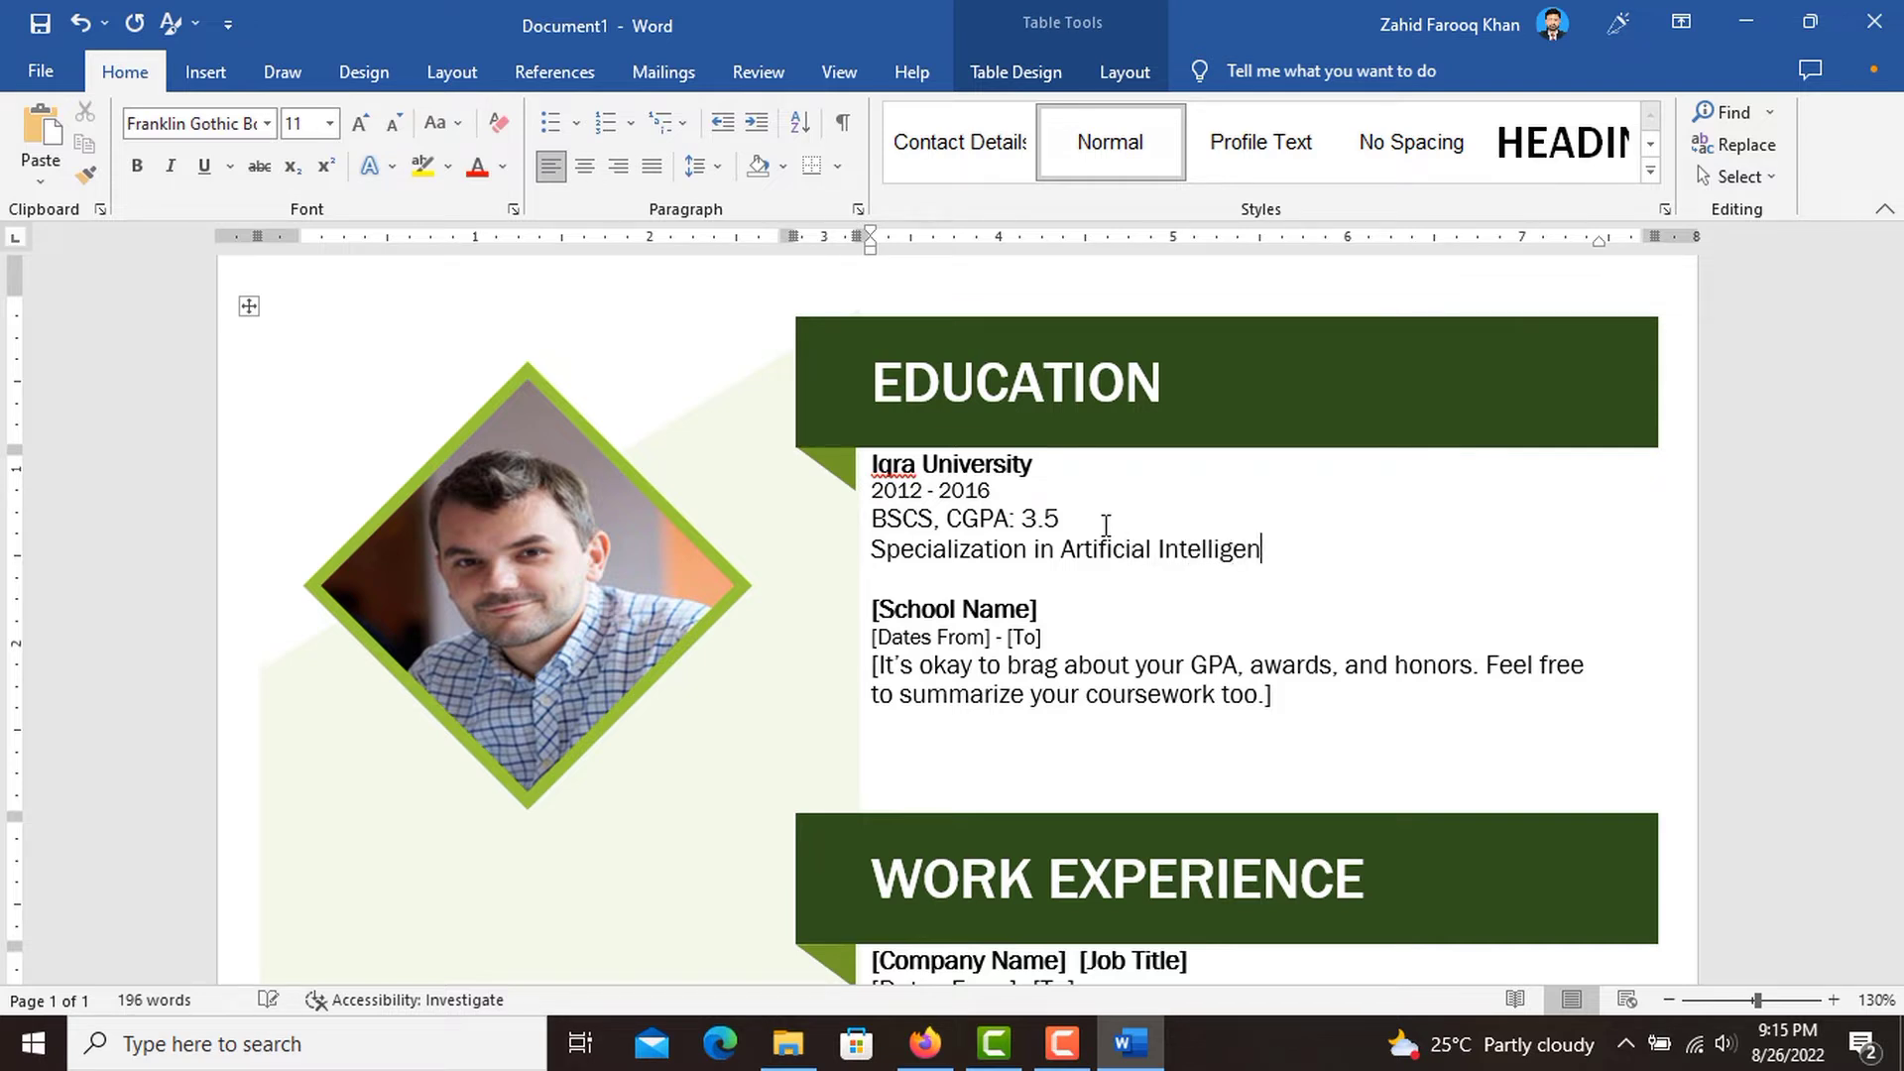
pyautogui.write('ce')
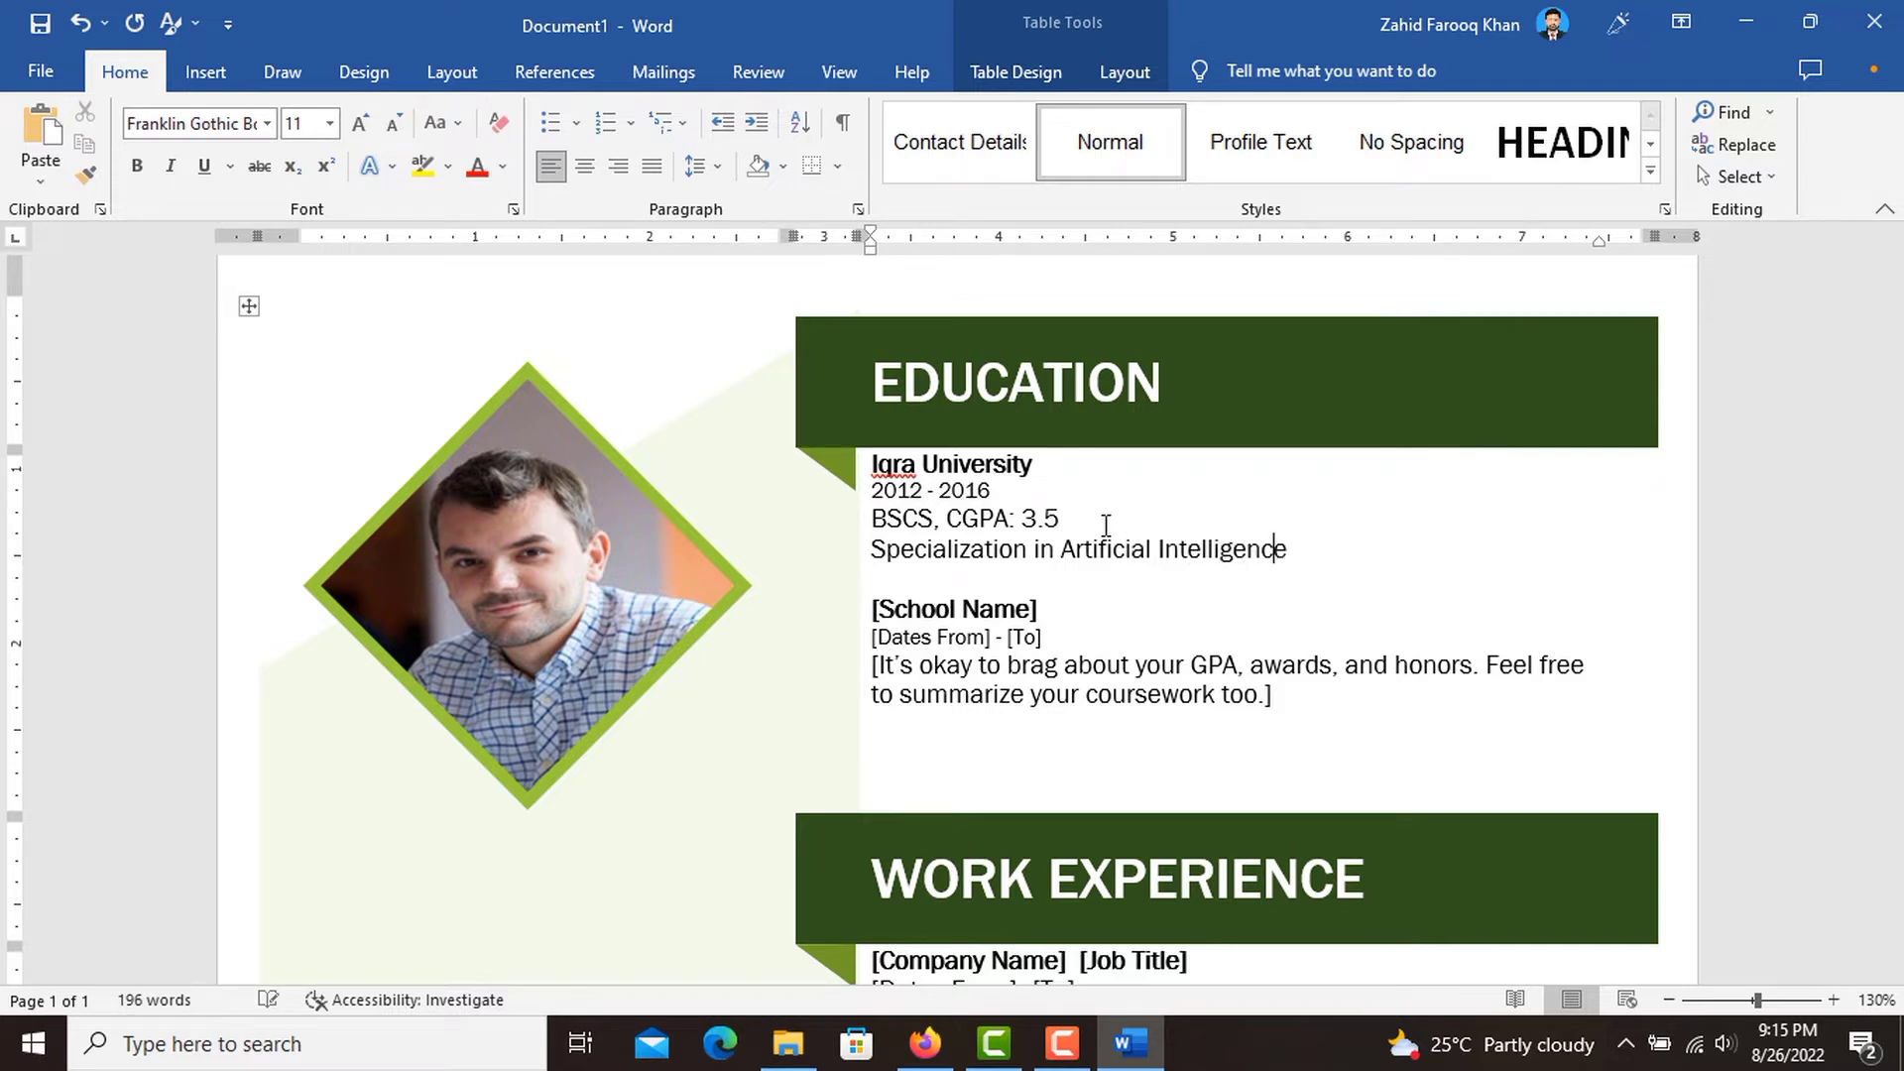
# Replace the remaining [School Name] placeholder under EDUCATION with "Comsats University, Islamabad".
pyautogui.click(992, 610)
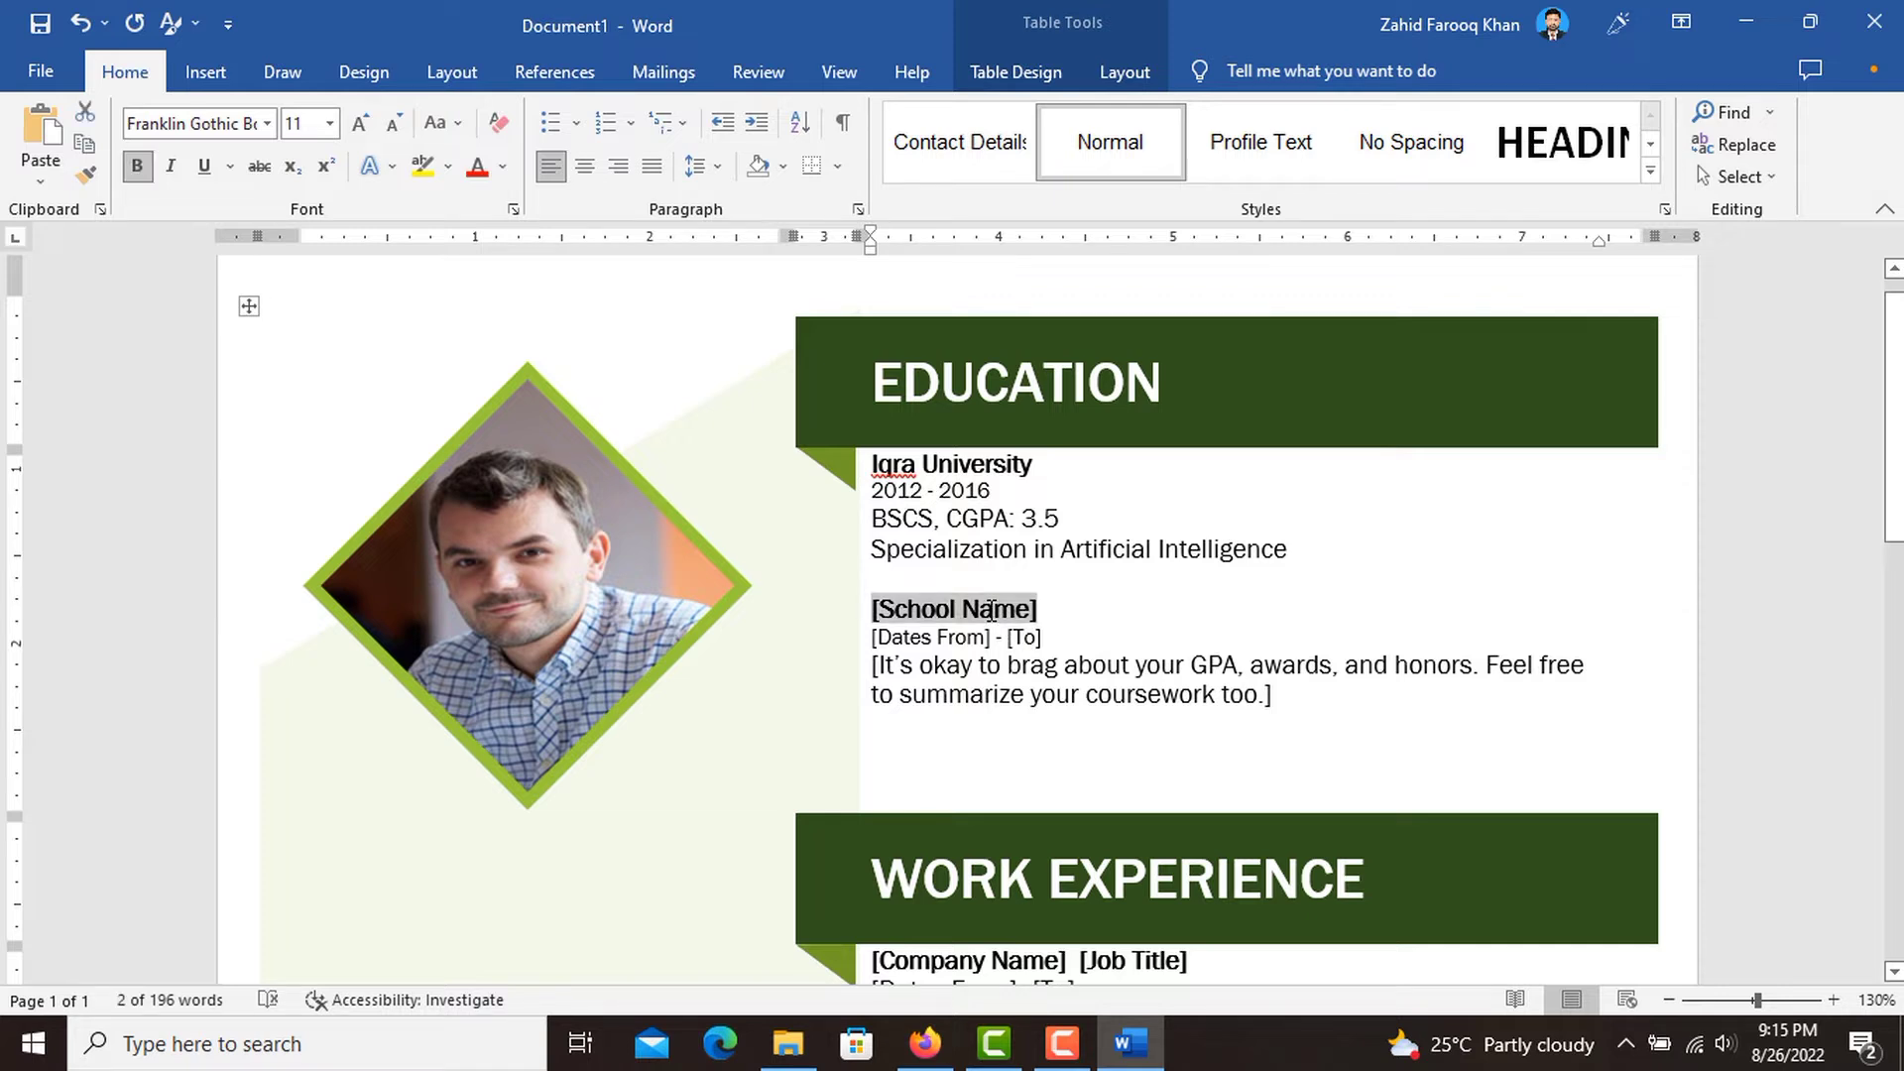
pyautogui.write('Co')
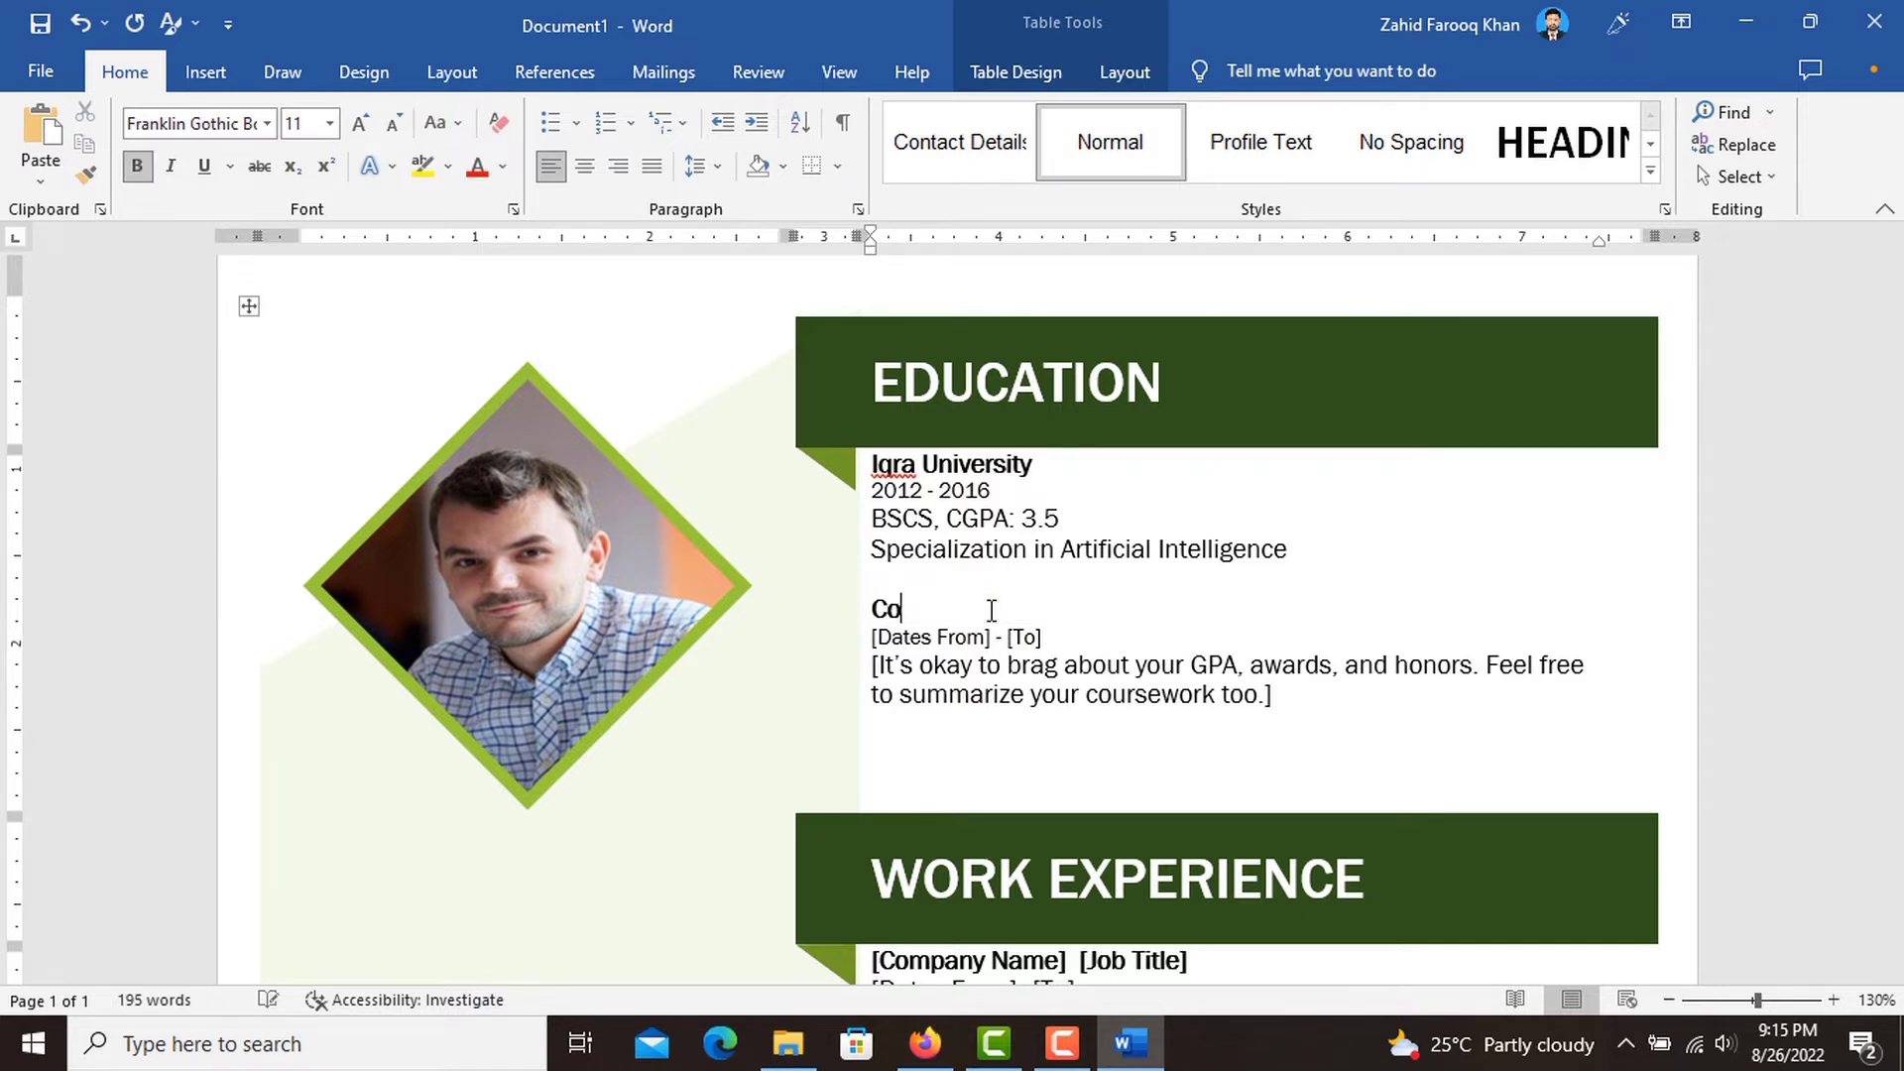
pyautogui.write('msats University,')
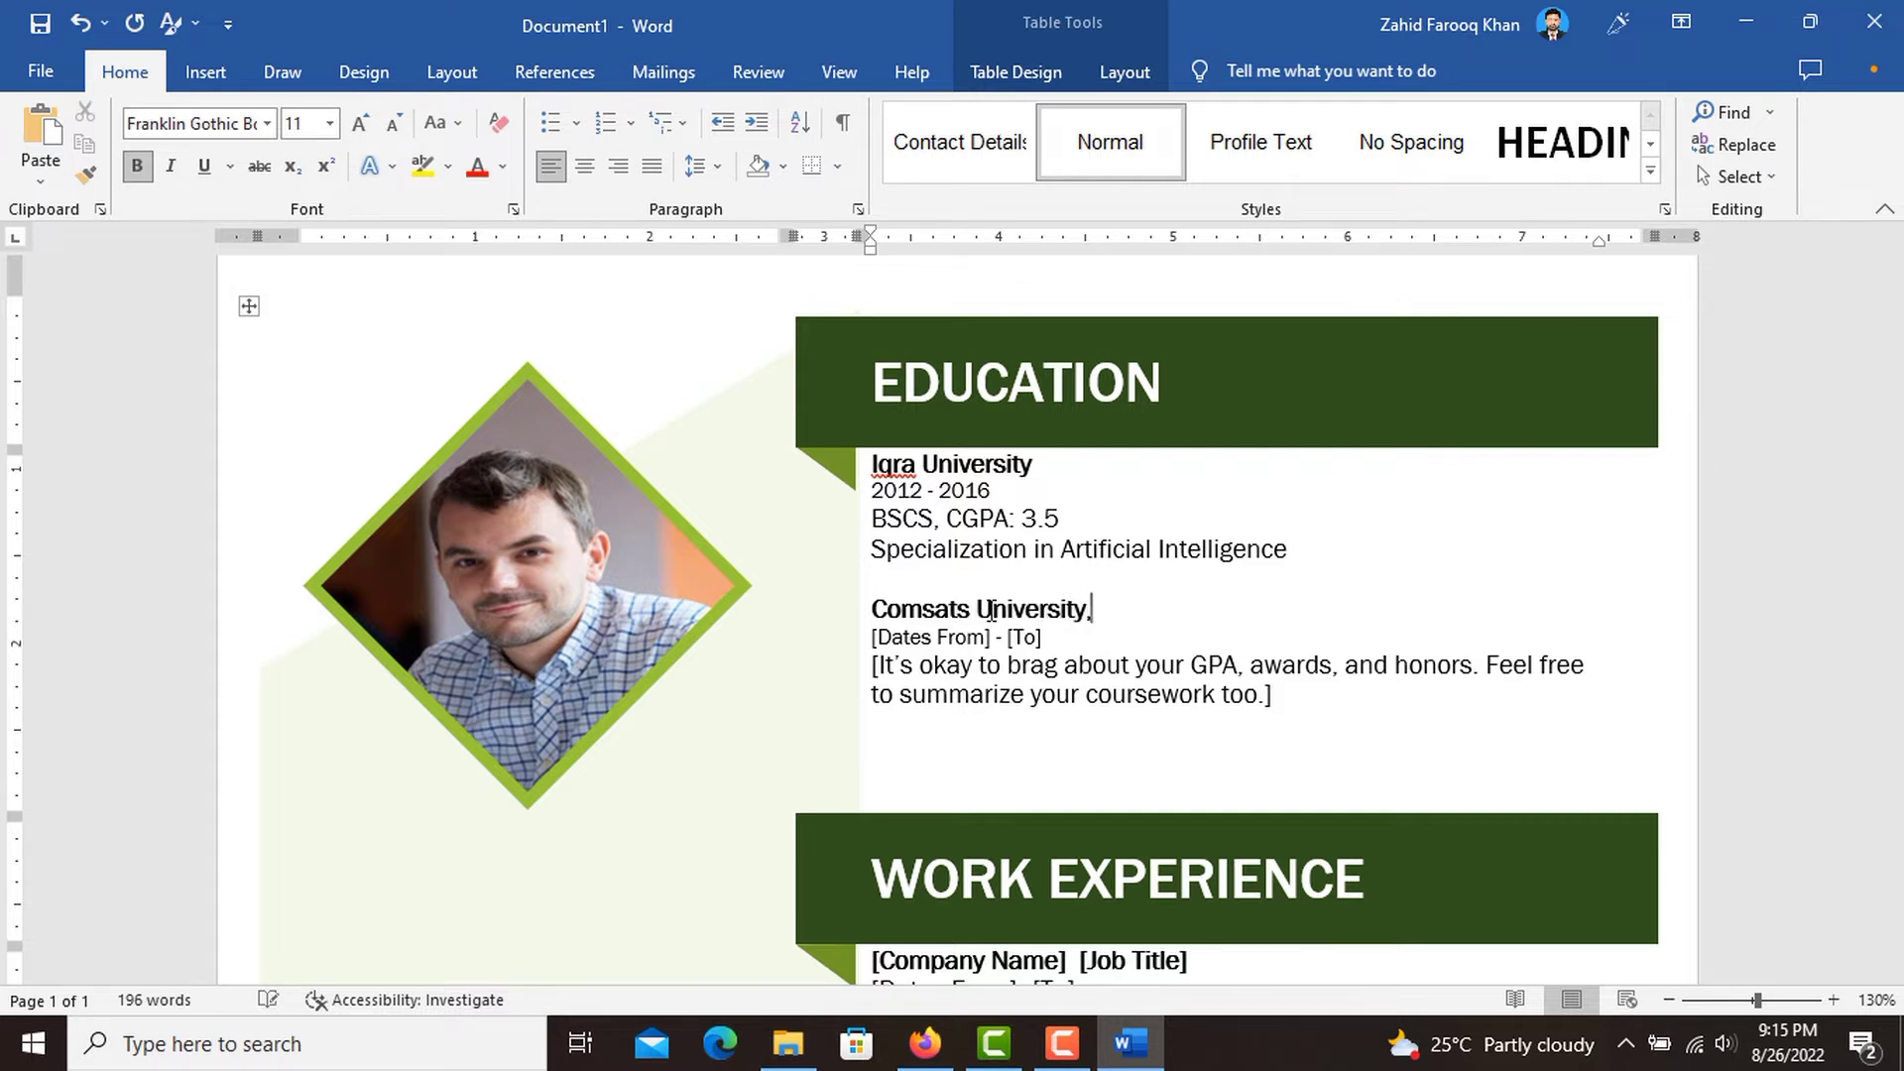
pyautogui.write(' Isal')
pyautogui.press('BackSpace')
pyautogui.write('lamabad')
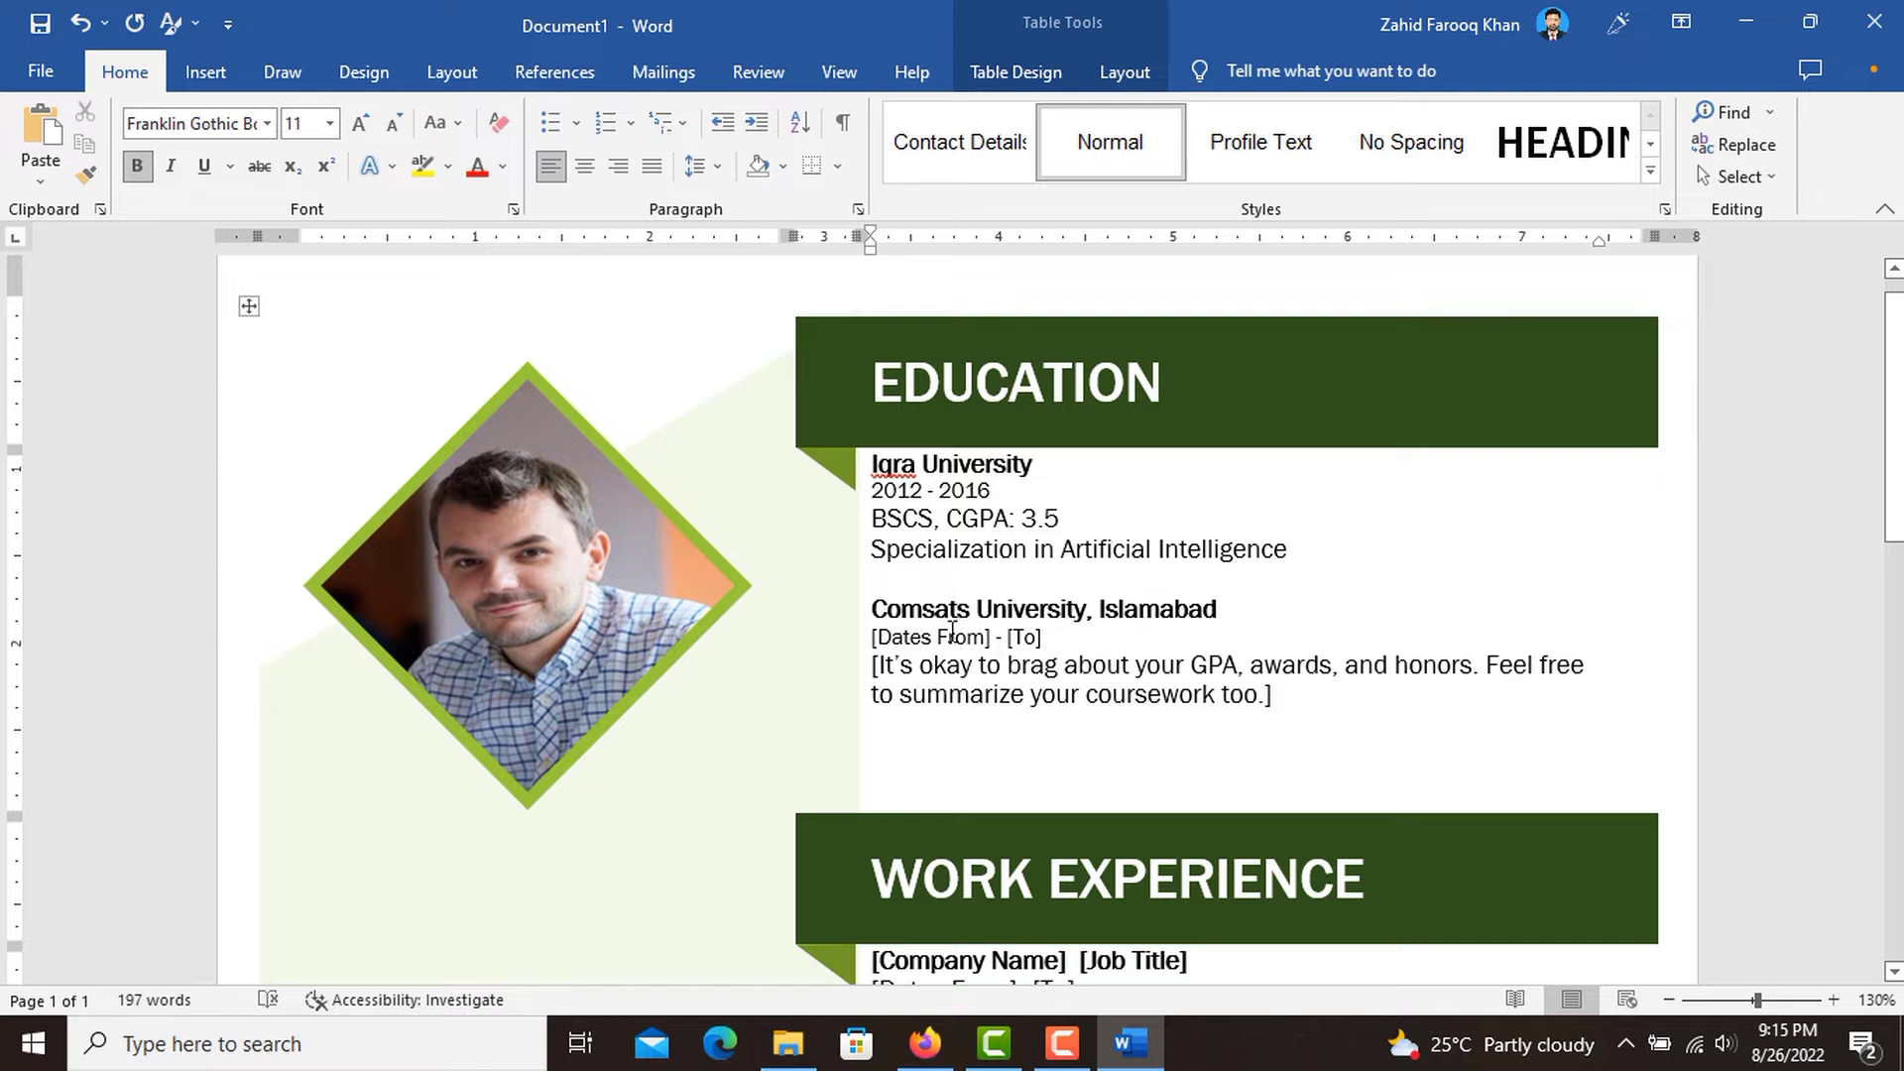
# Fill in the dates of the Comsats University entry as 2017 - 2019.
pyautogui.click(952, 632)
pyautogui.click(952, 631)
pyautogui.write('2017')
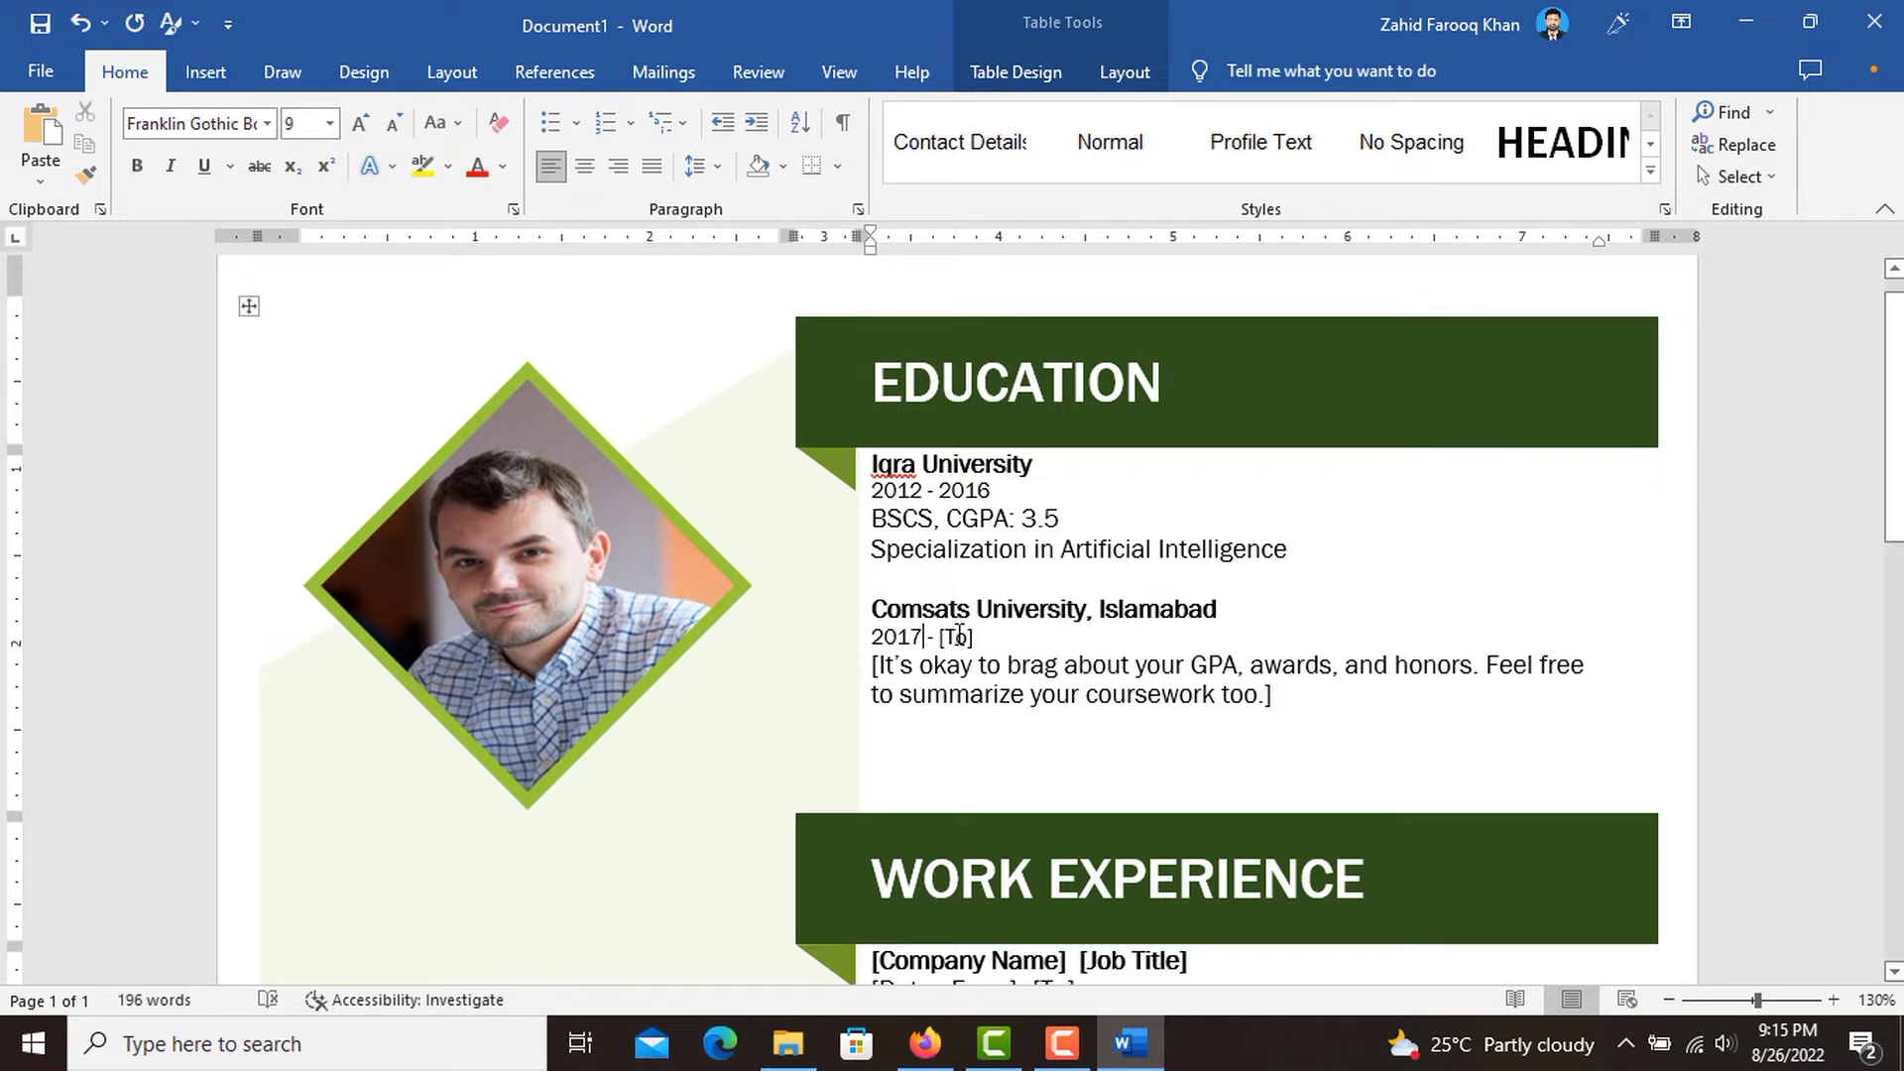
pyautogui.click(958, 635)
pyautogui.write('201')
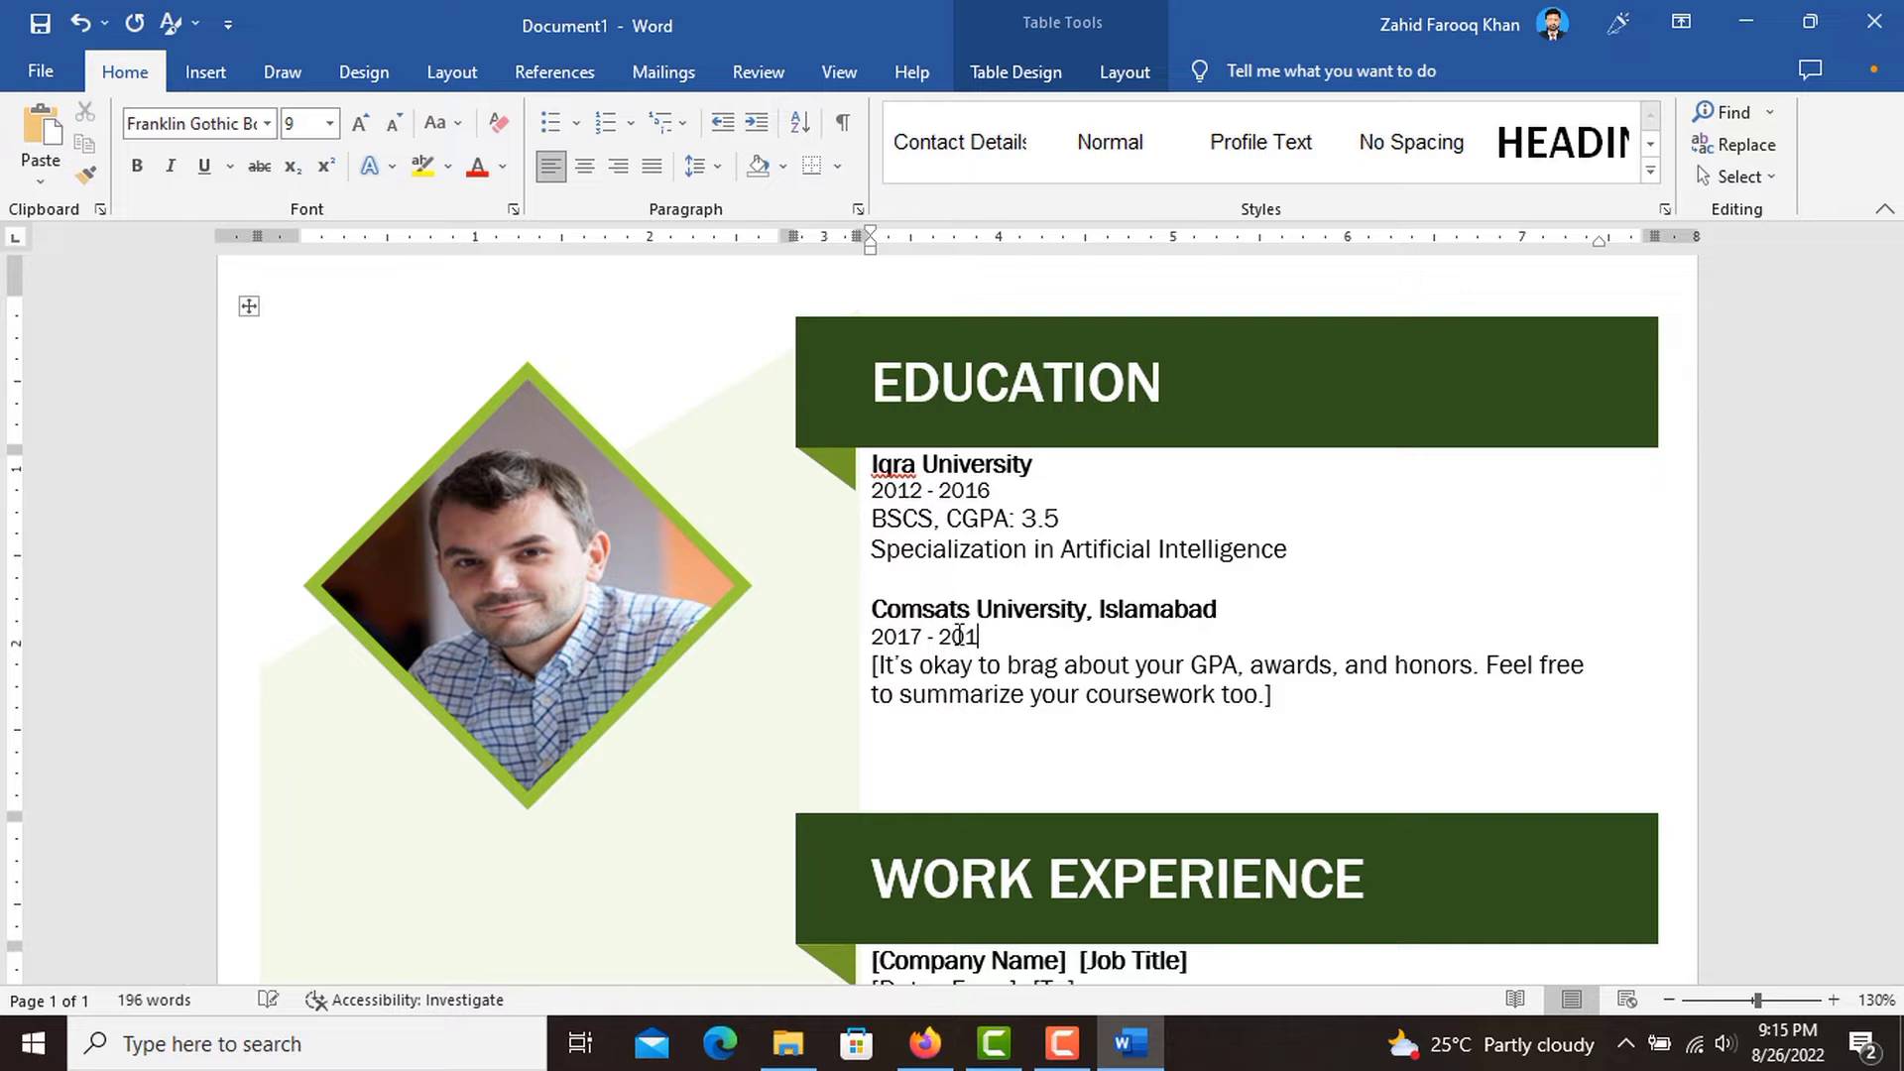
pyautogui.write('9')
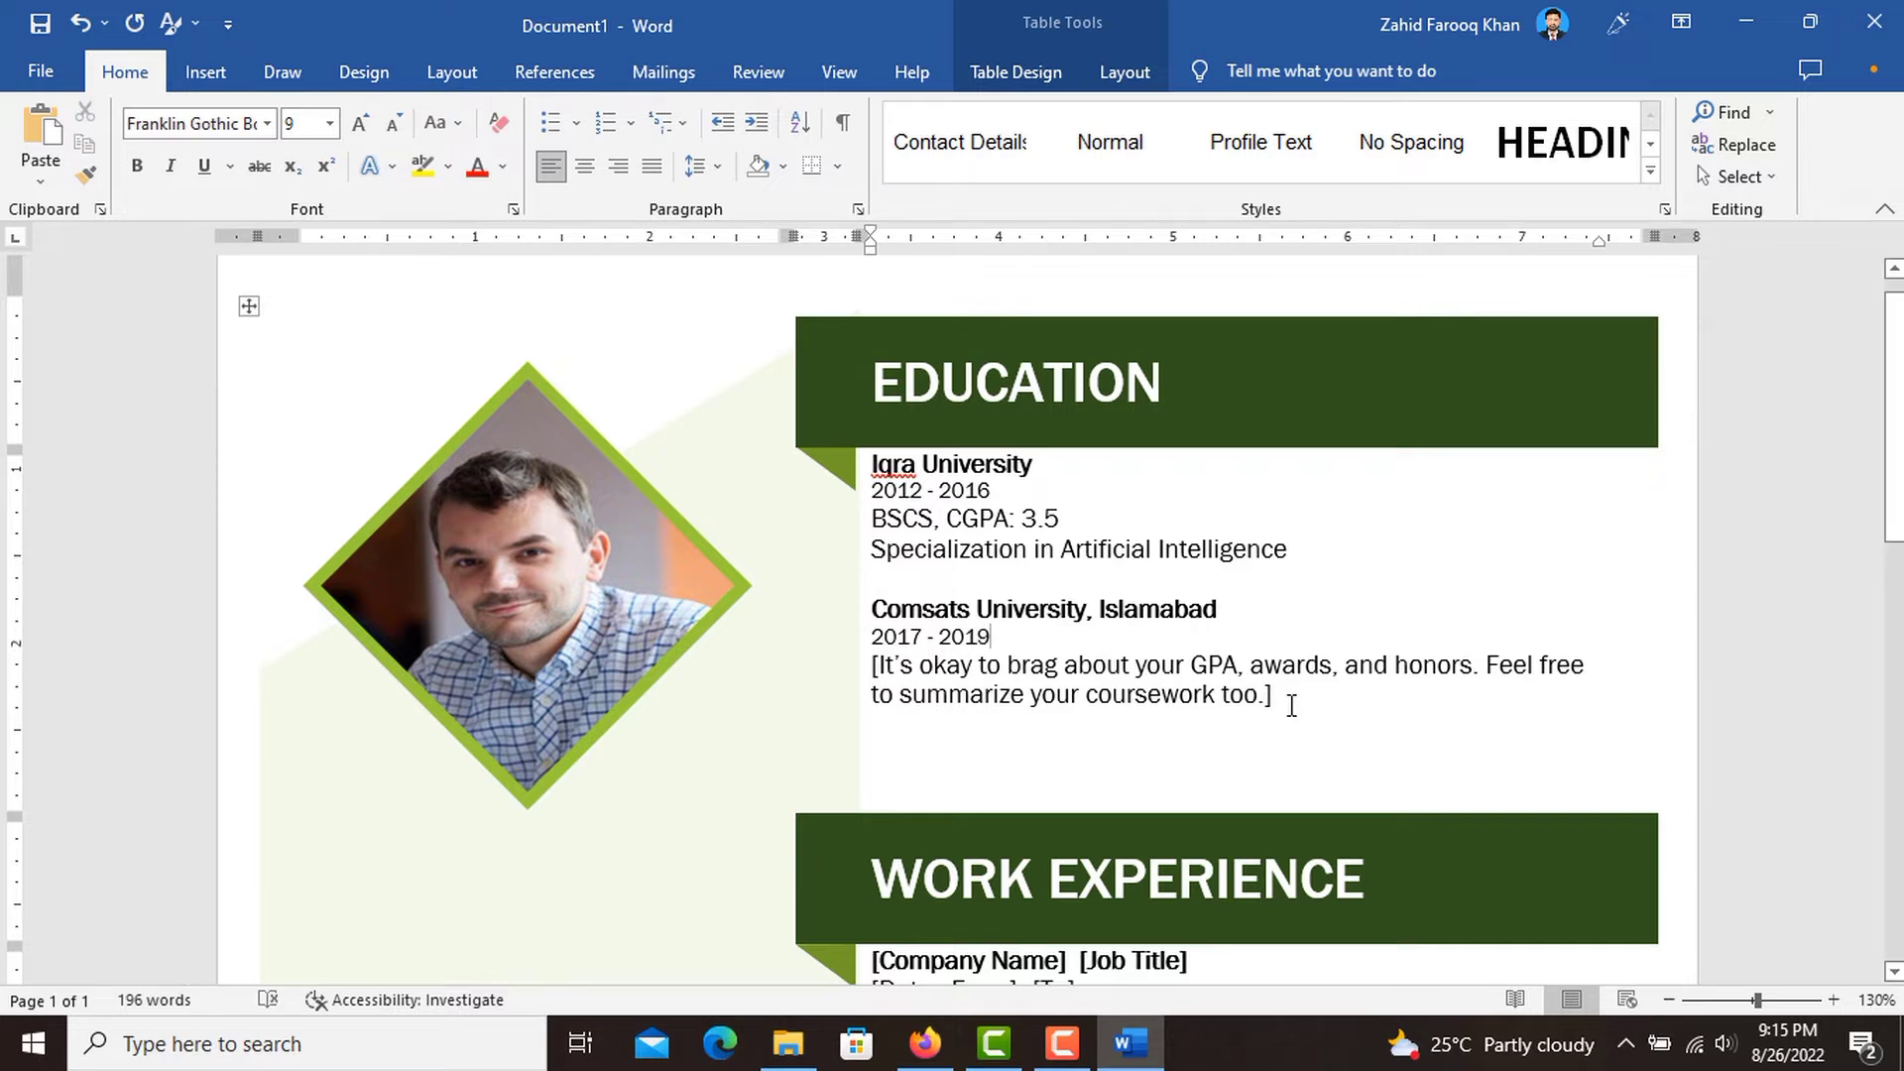
# Replace the description placeholder of the Comsats University entry with "MSCS, CGPA: 3.6".
pyautogui.click(1184, 700)
pyautogui.write('M')
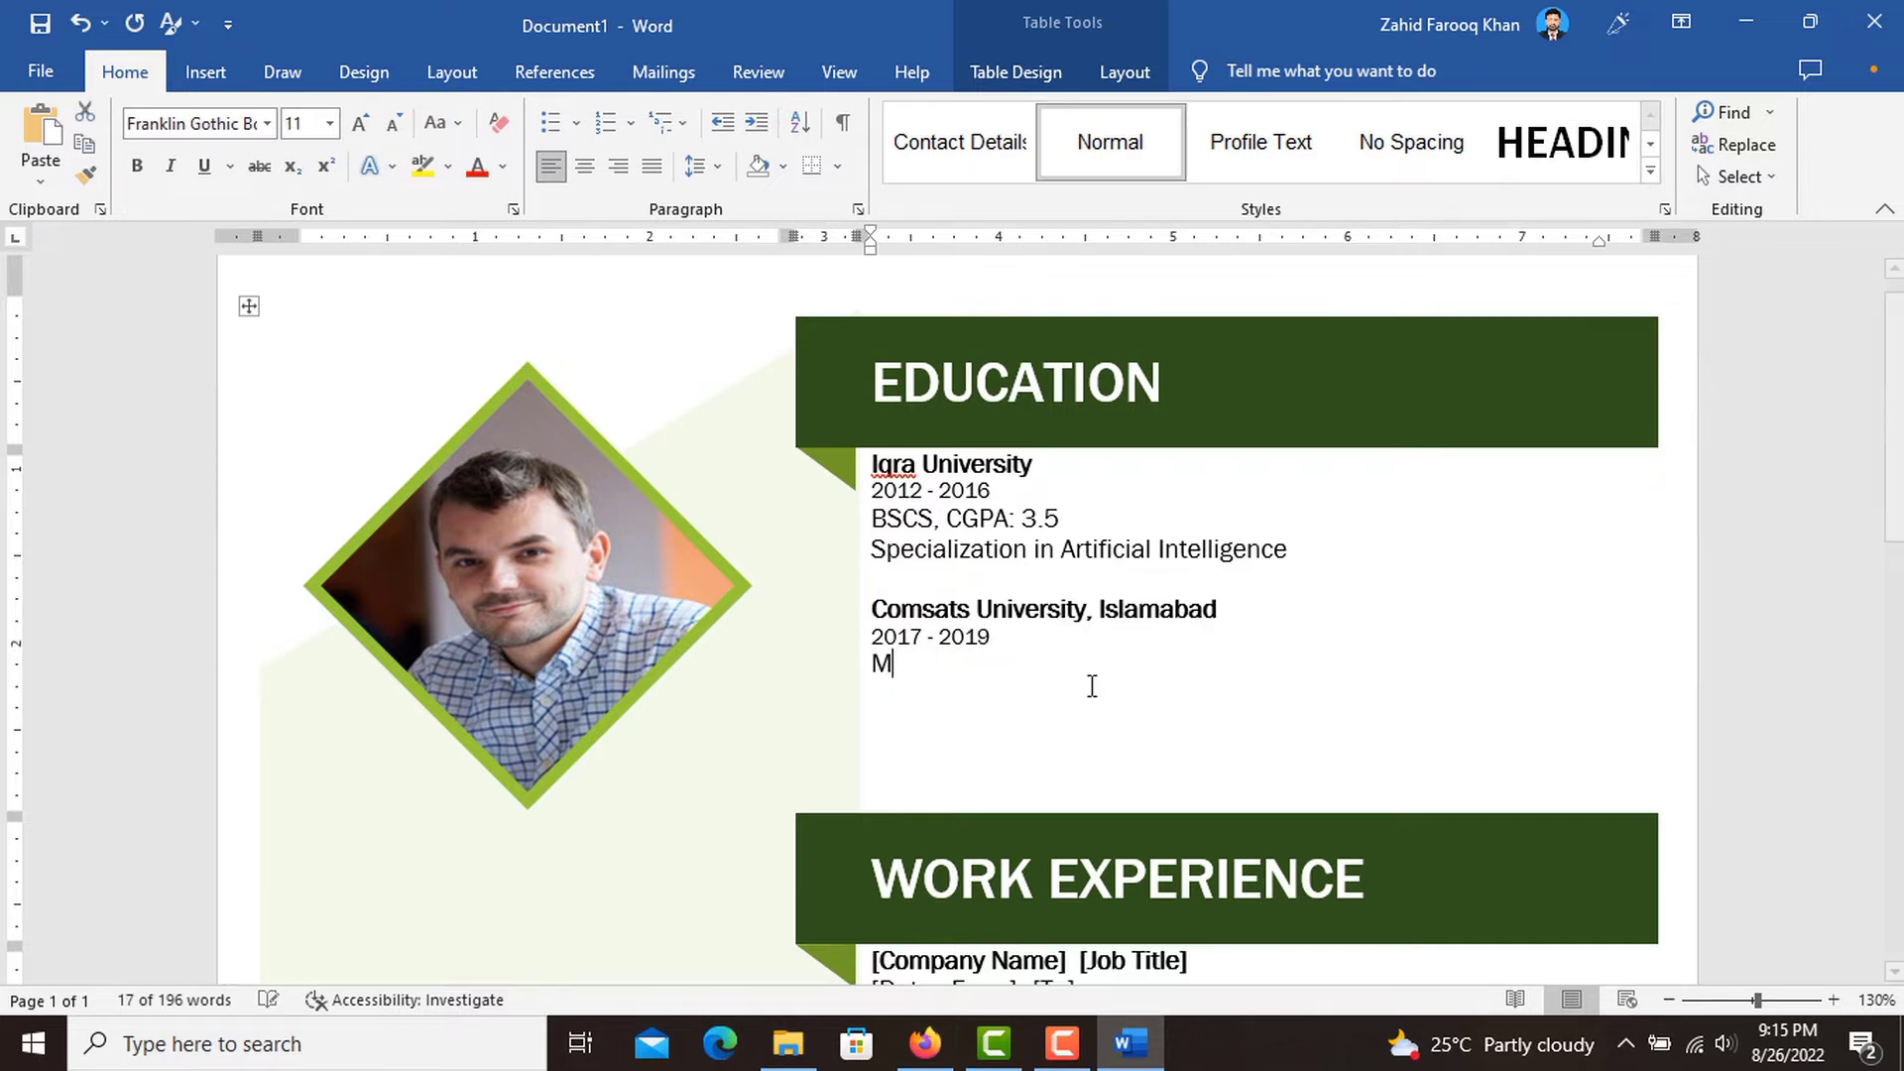
pyautogui.write('SCS,')
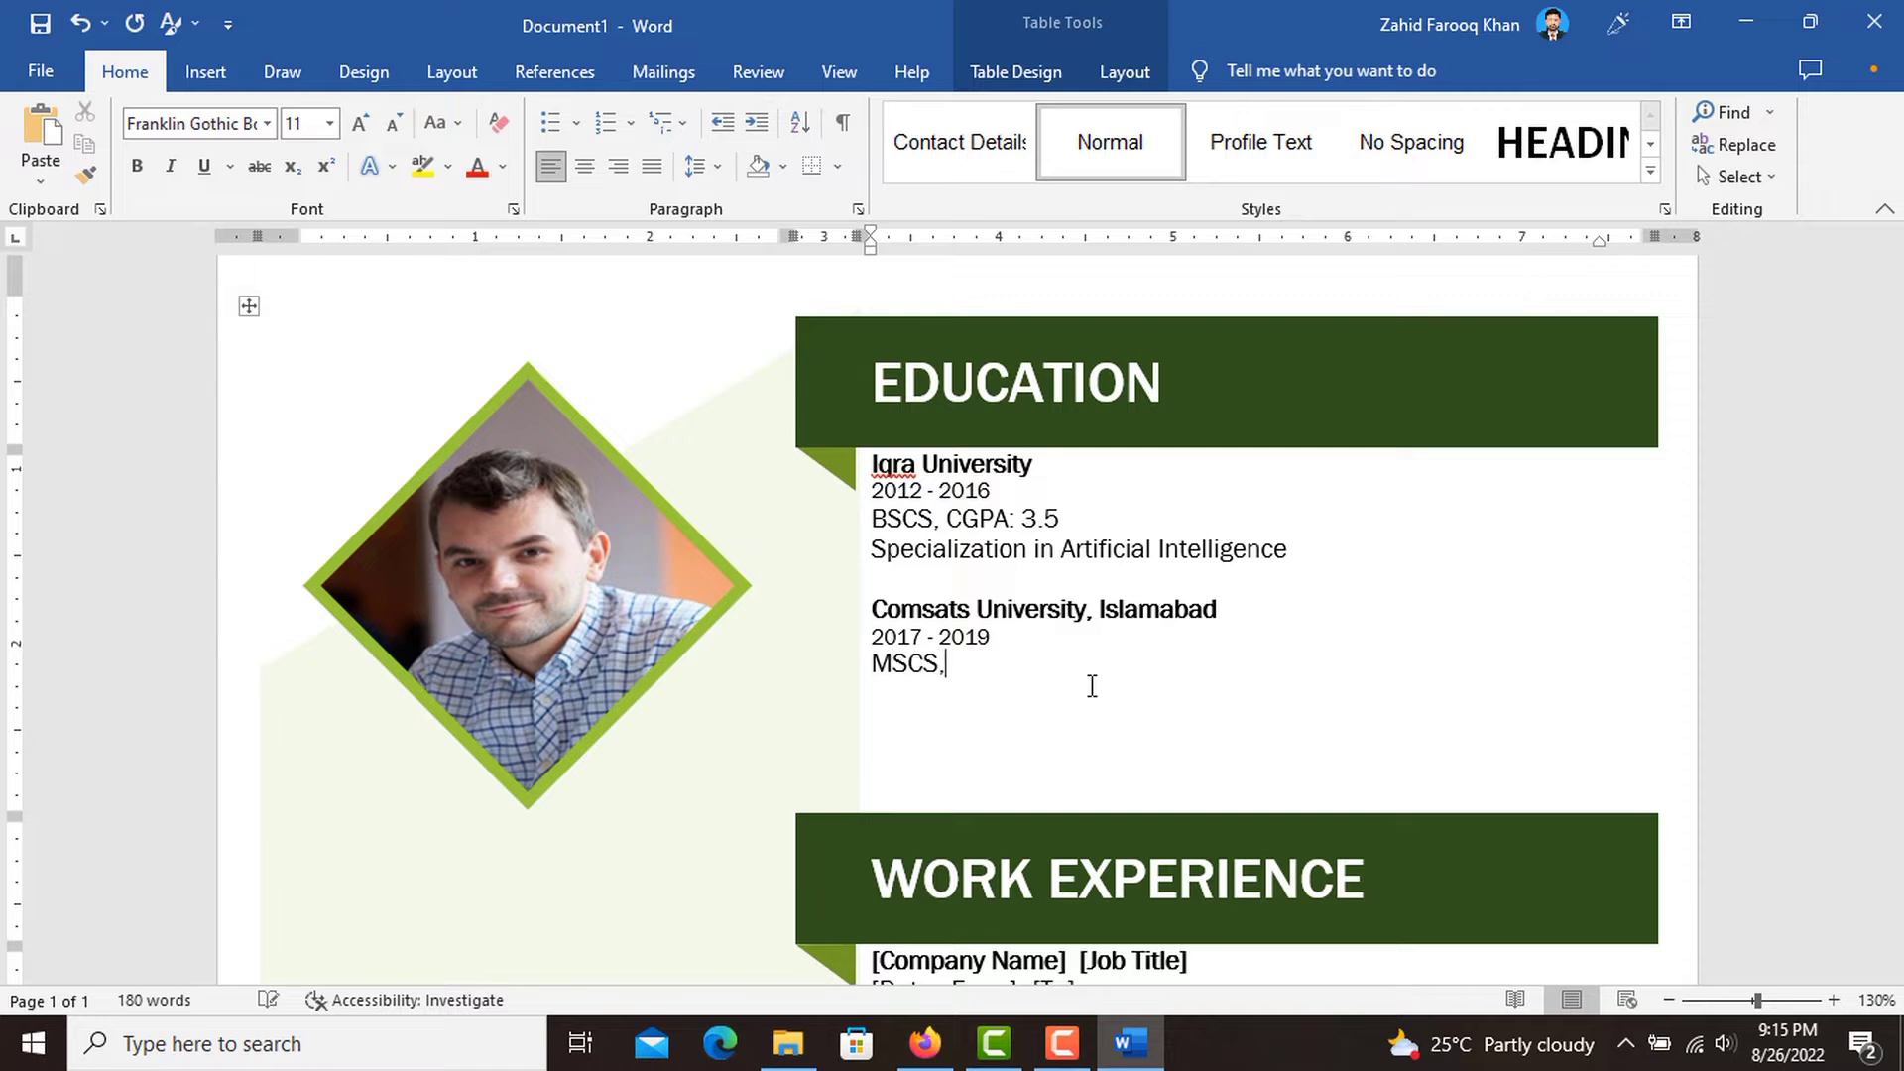
pyautogui.write(' CGPA: 3.6')
# Add the line "Specialization in Deep Learning" below the MSCS line of the Comsats University entry.
pyautogui.press('Return')
pyautogui.write('Special')
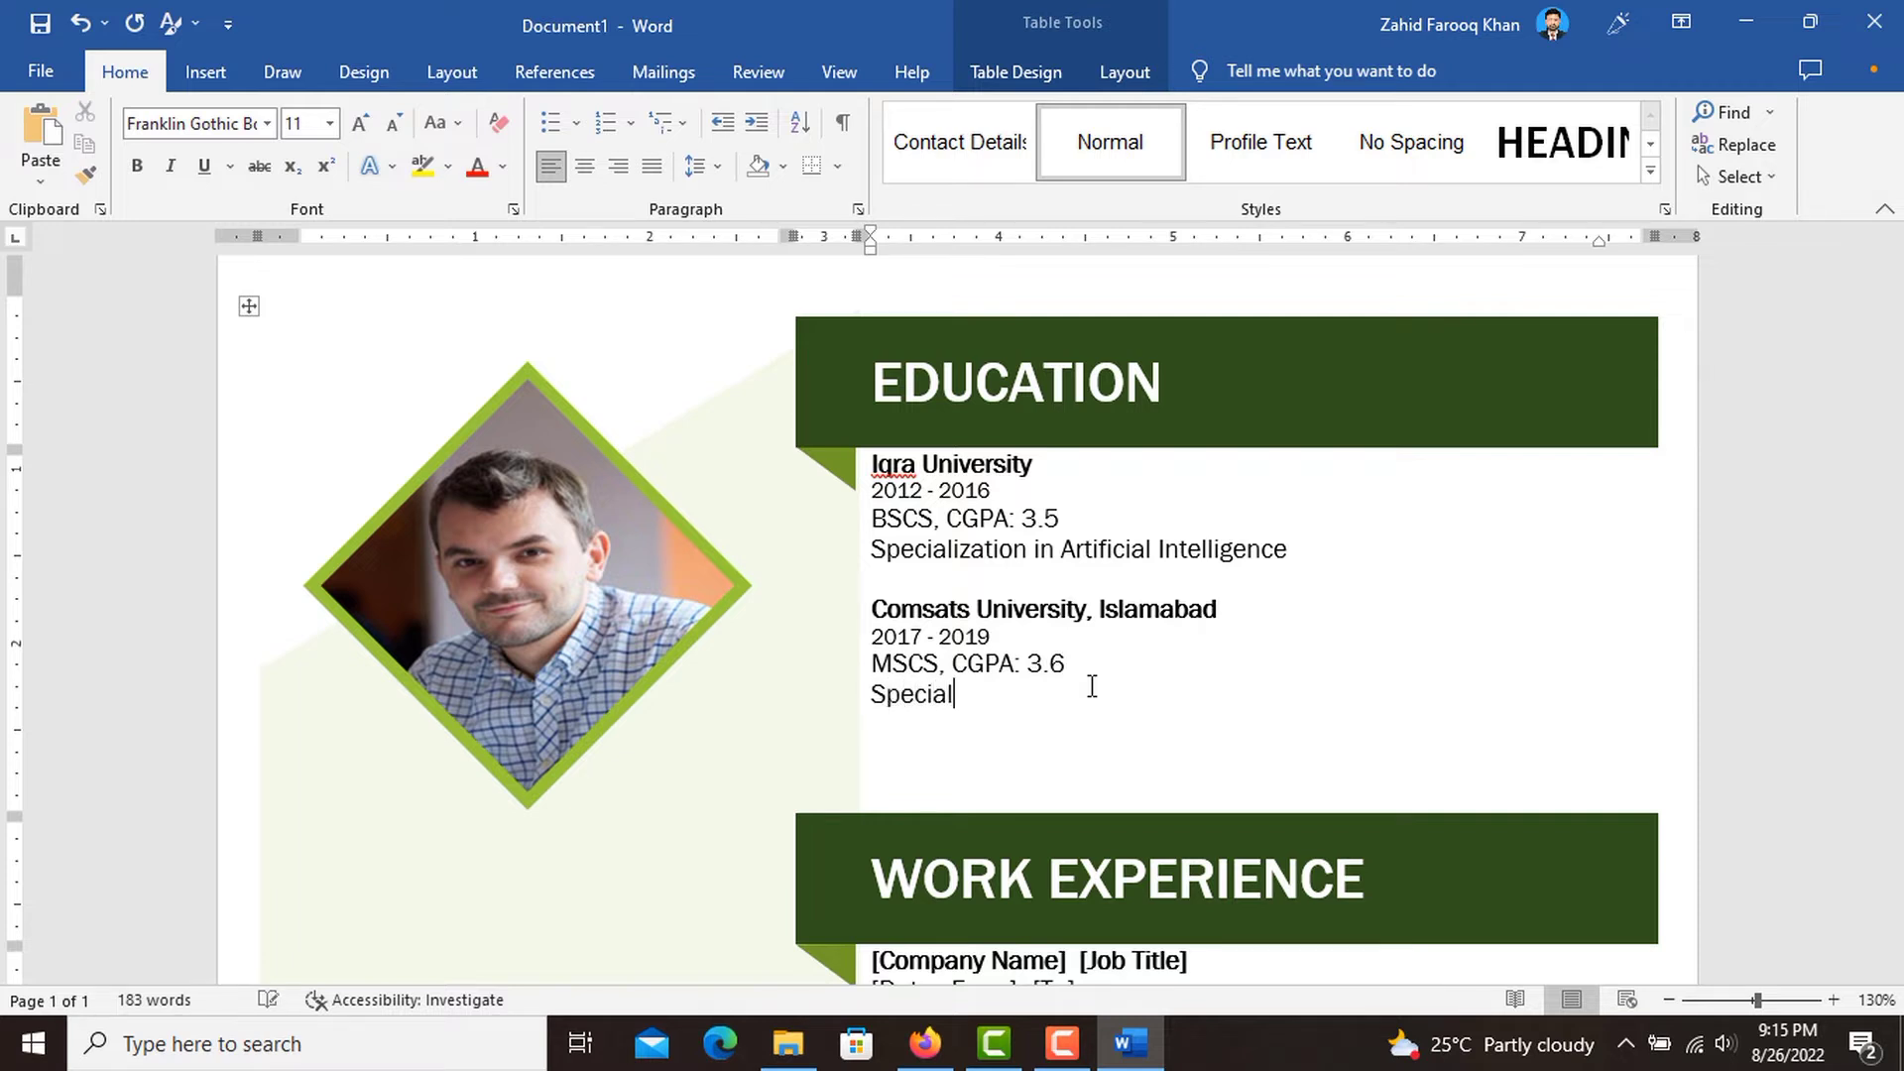
pyautogui.write('ization in Deep Learnin')
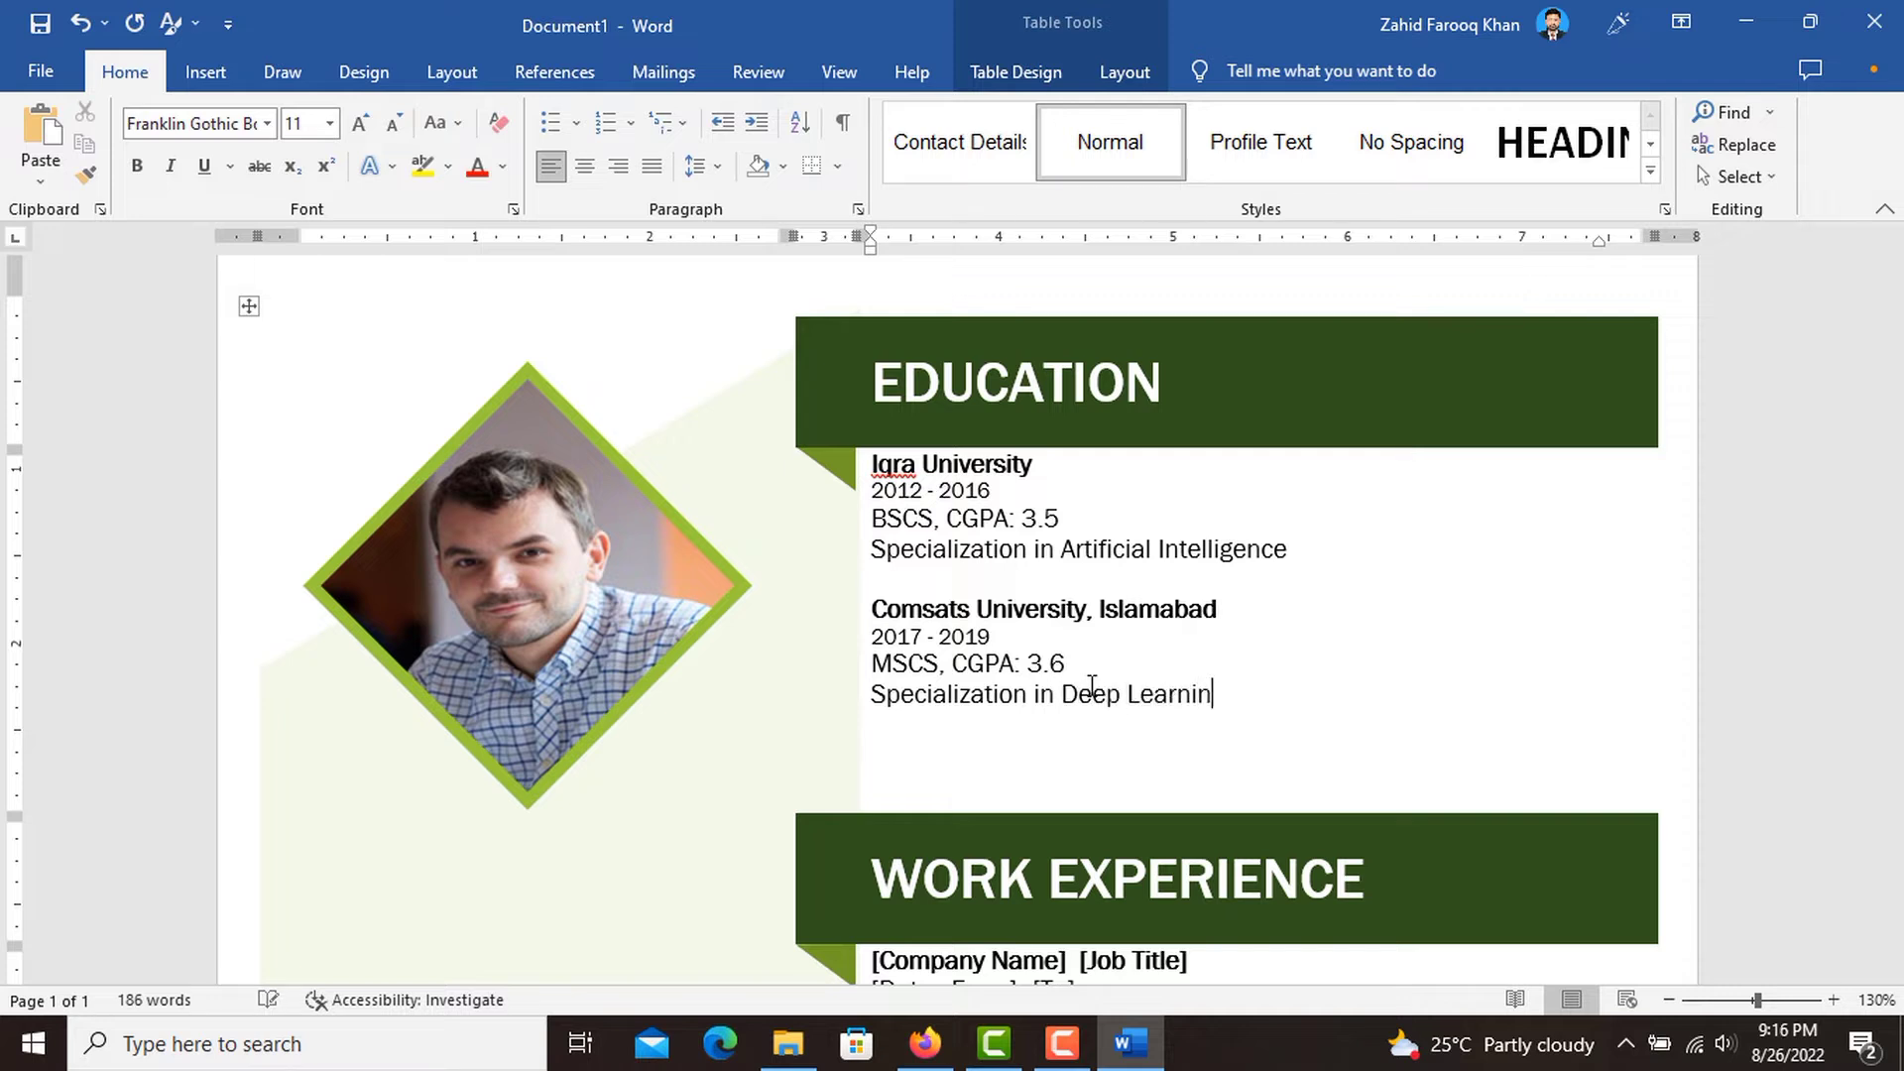
pyautogui.write('g')
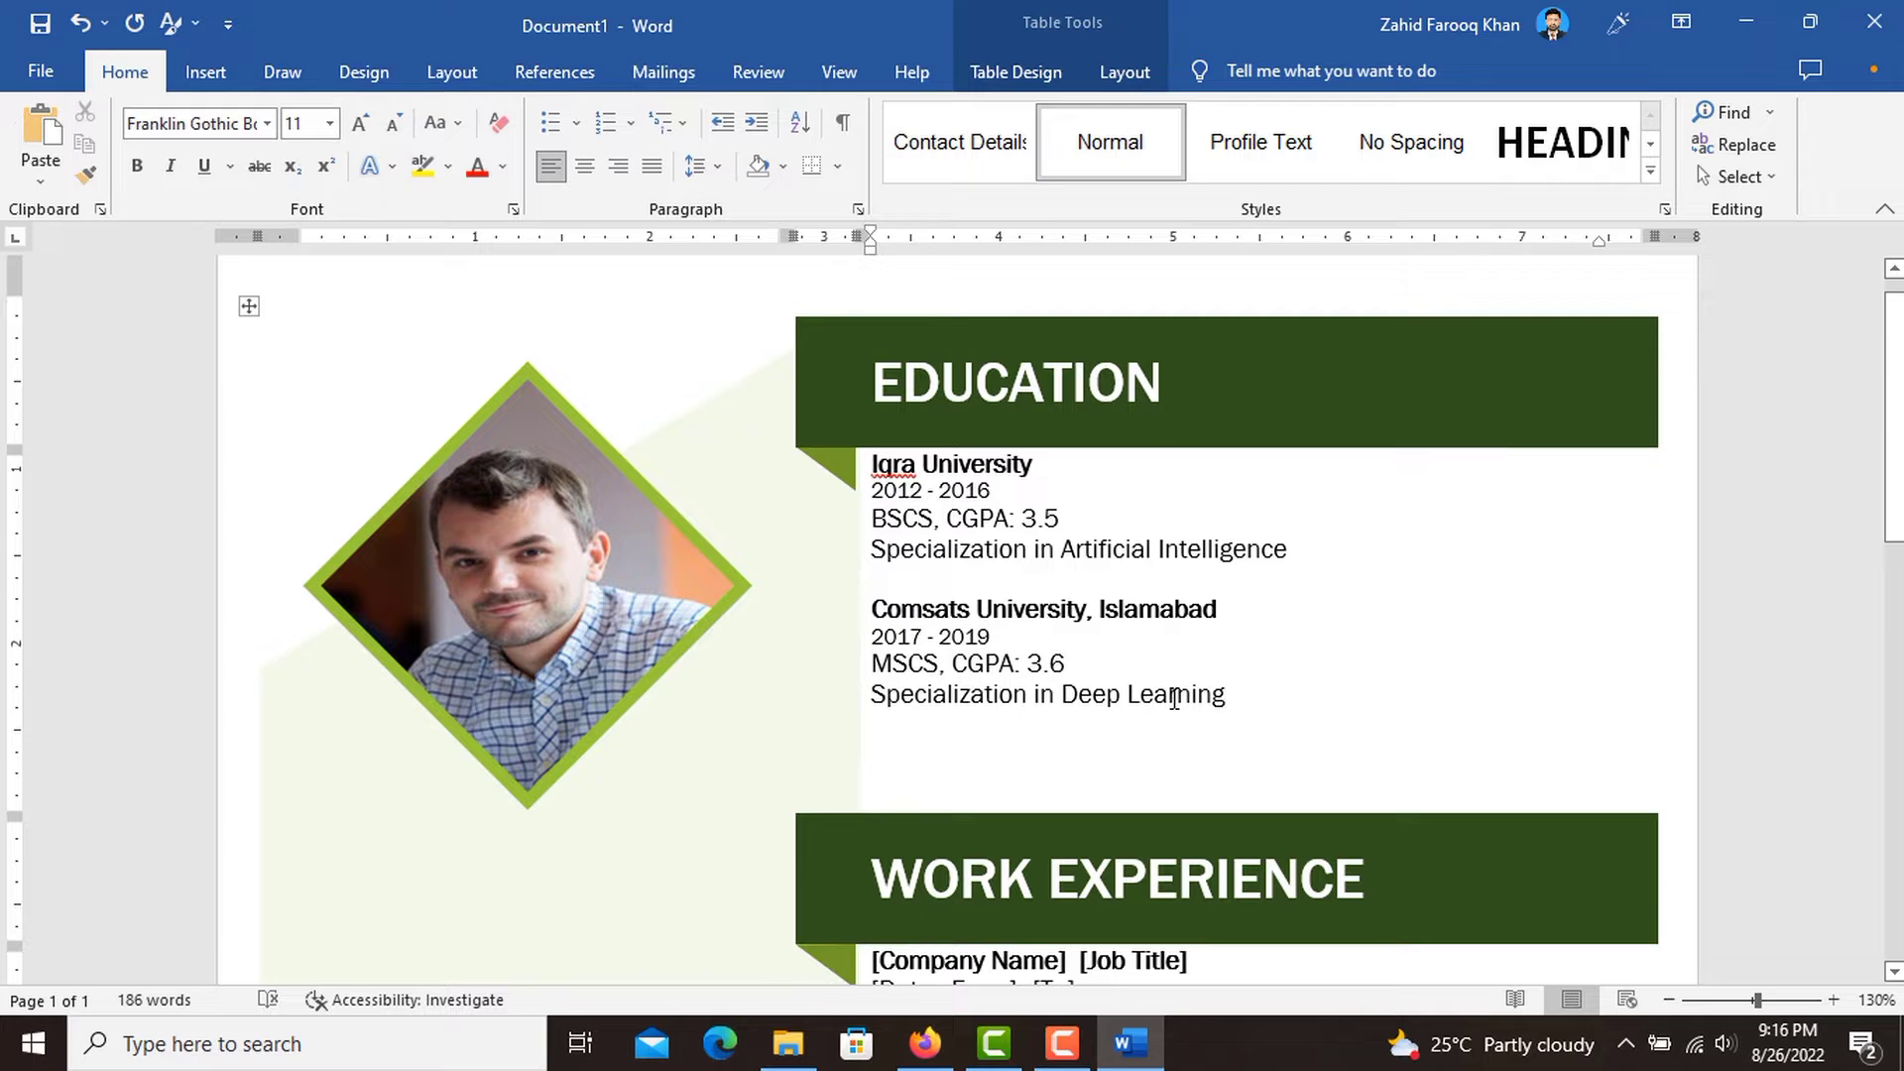
# Replace the first [Company Name] placeholder under WORK EXPERIENCE with "Netsol Co Ltd".
pyautogui.scroll(-3, 1174, 699)
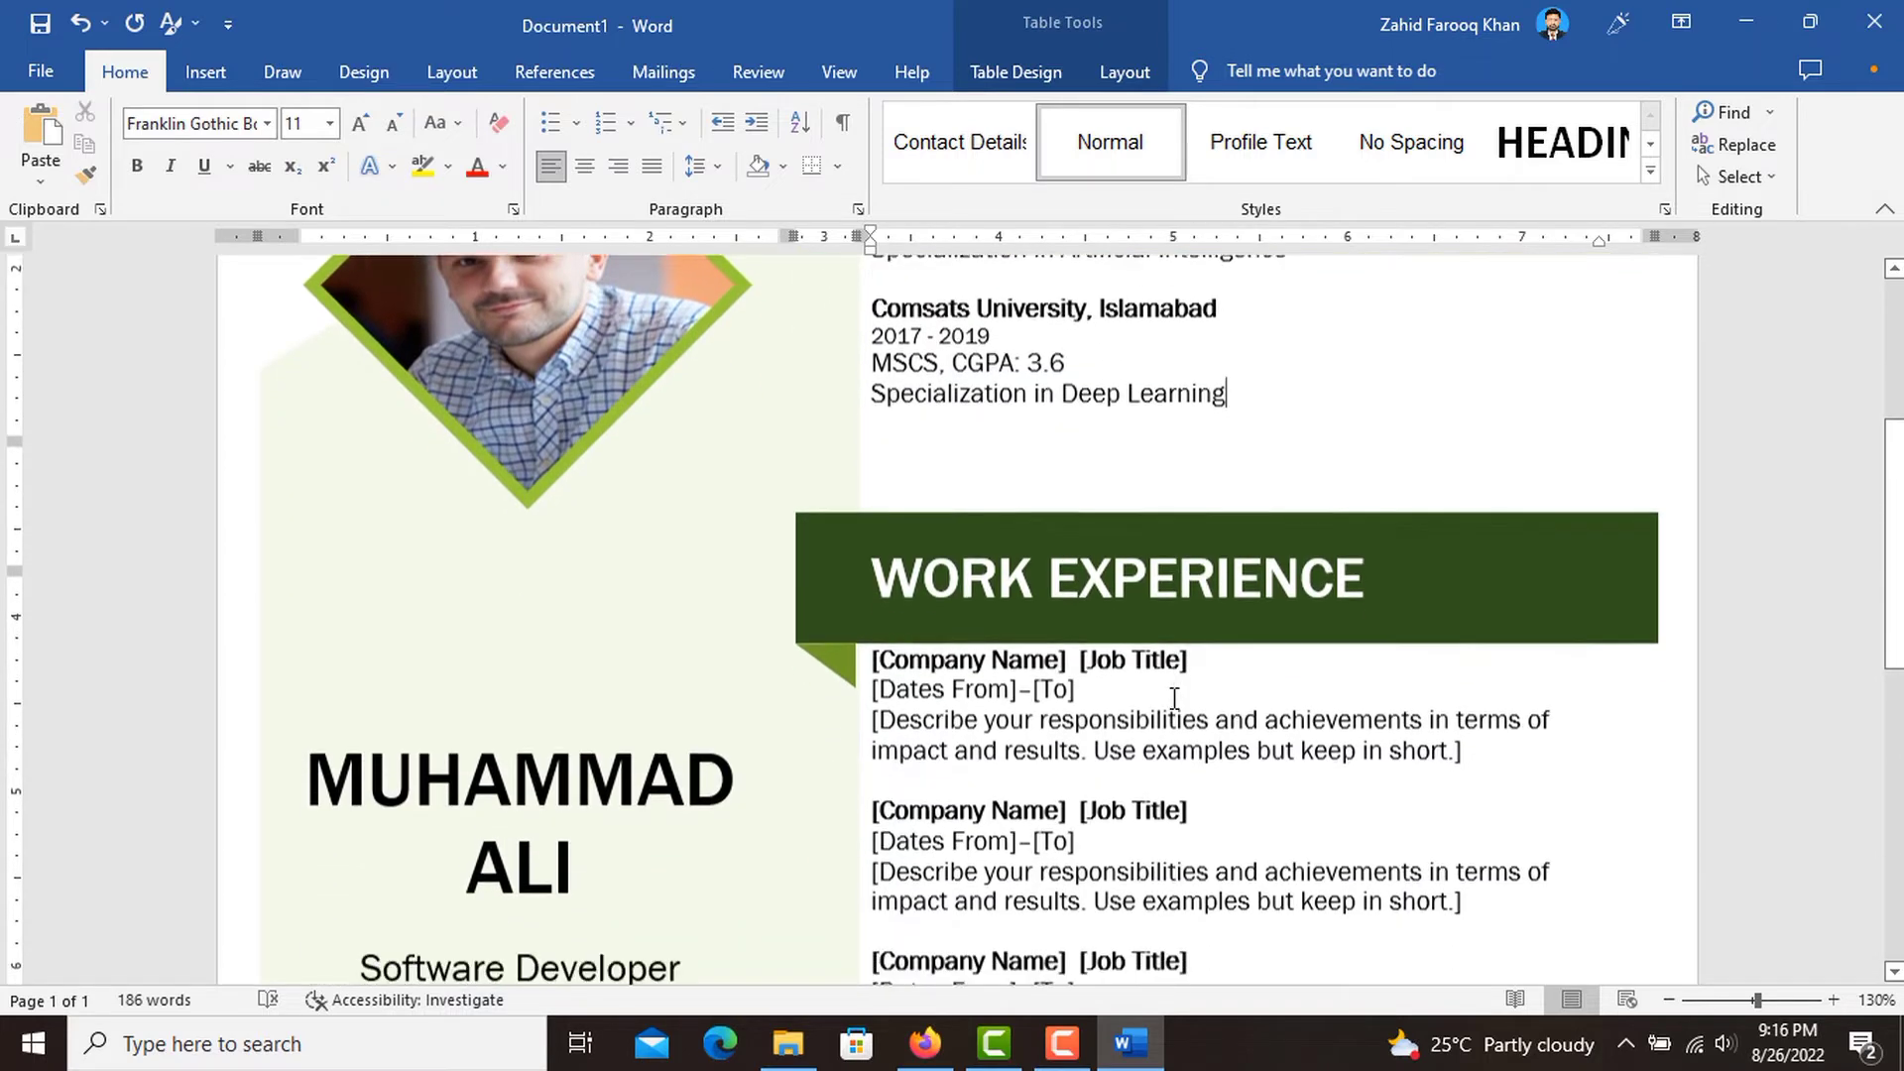
pyautogui.scroll(-1, 1174, 700)
pyautogui.tripleClick(1233, 463)
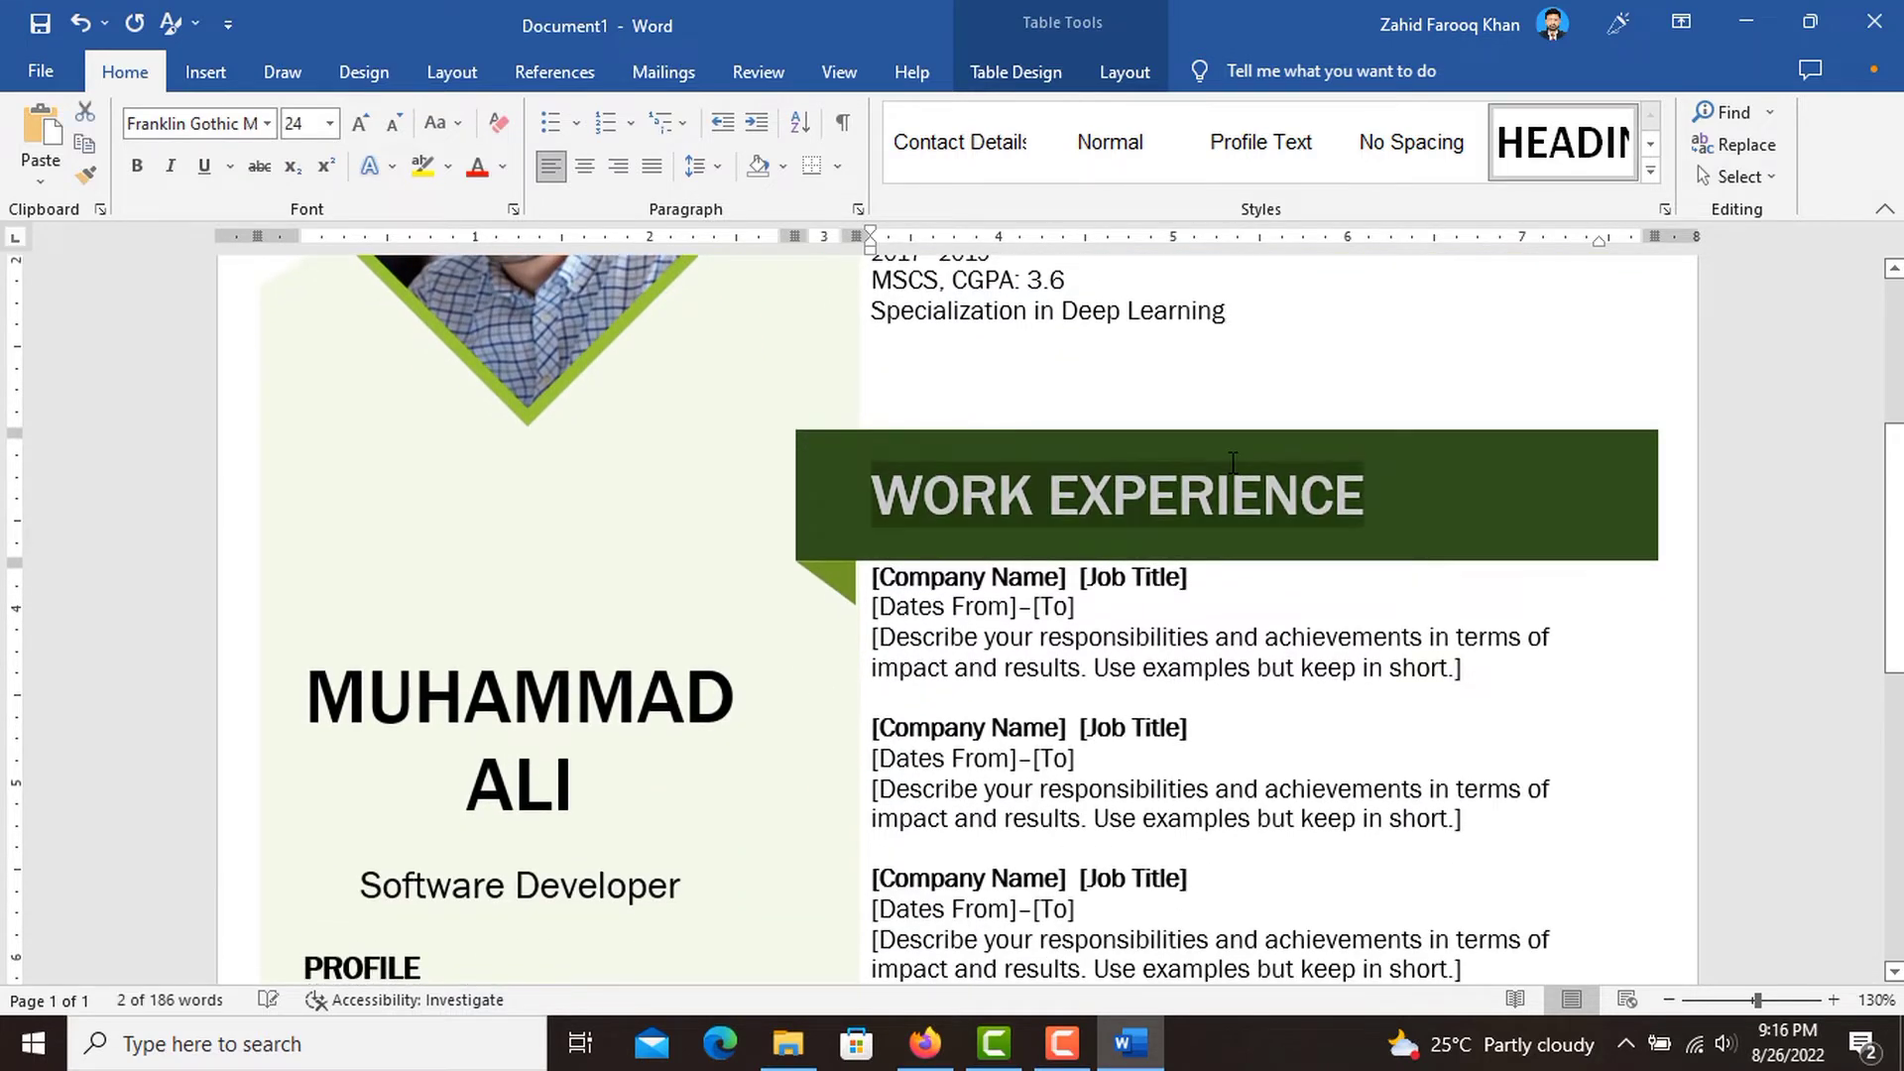
pyautogui.click(1170, 607)
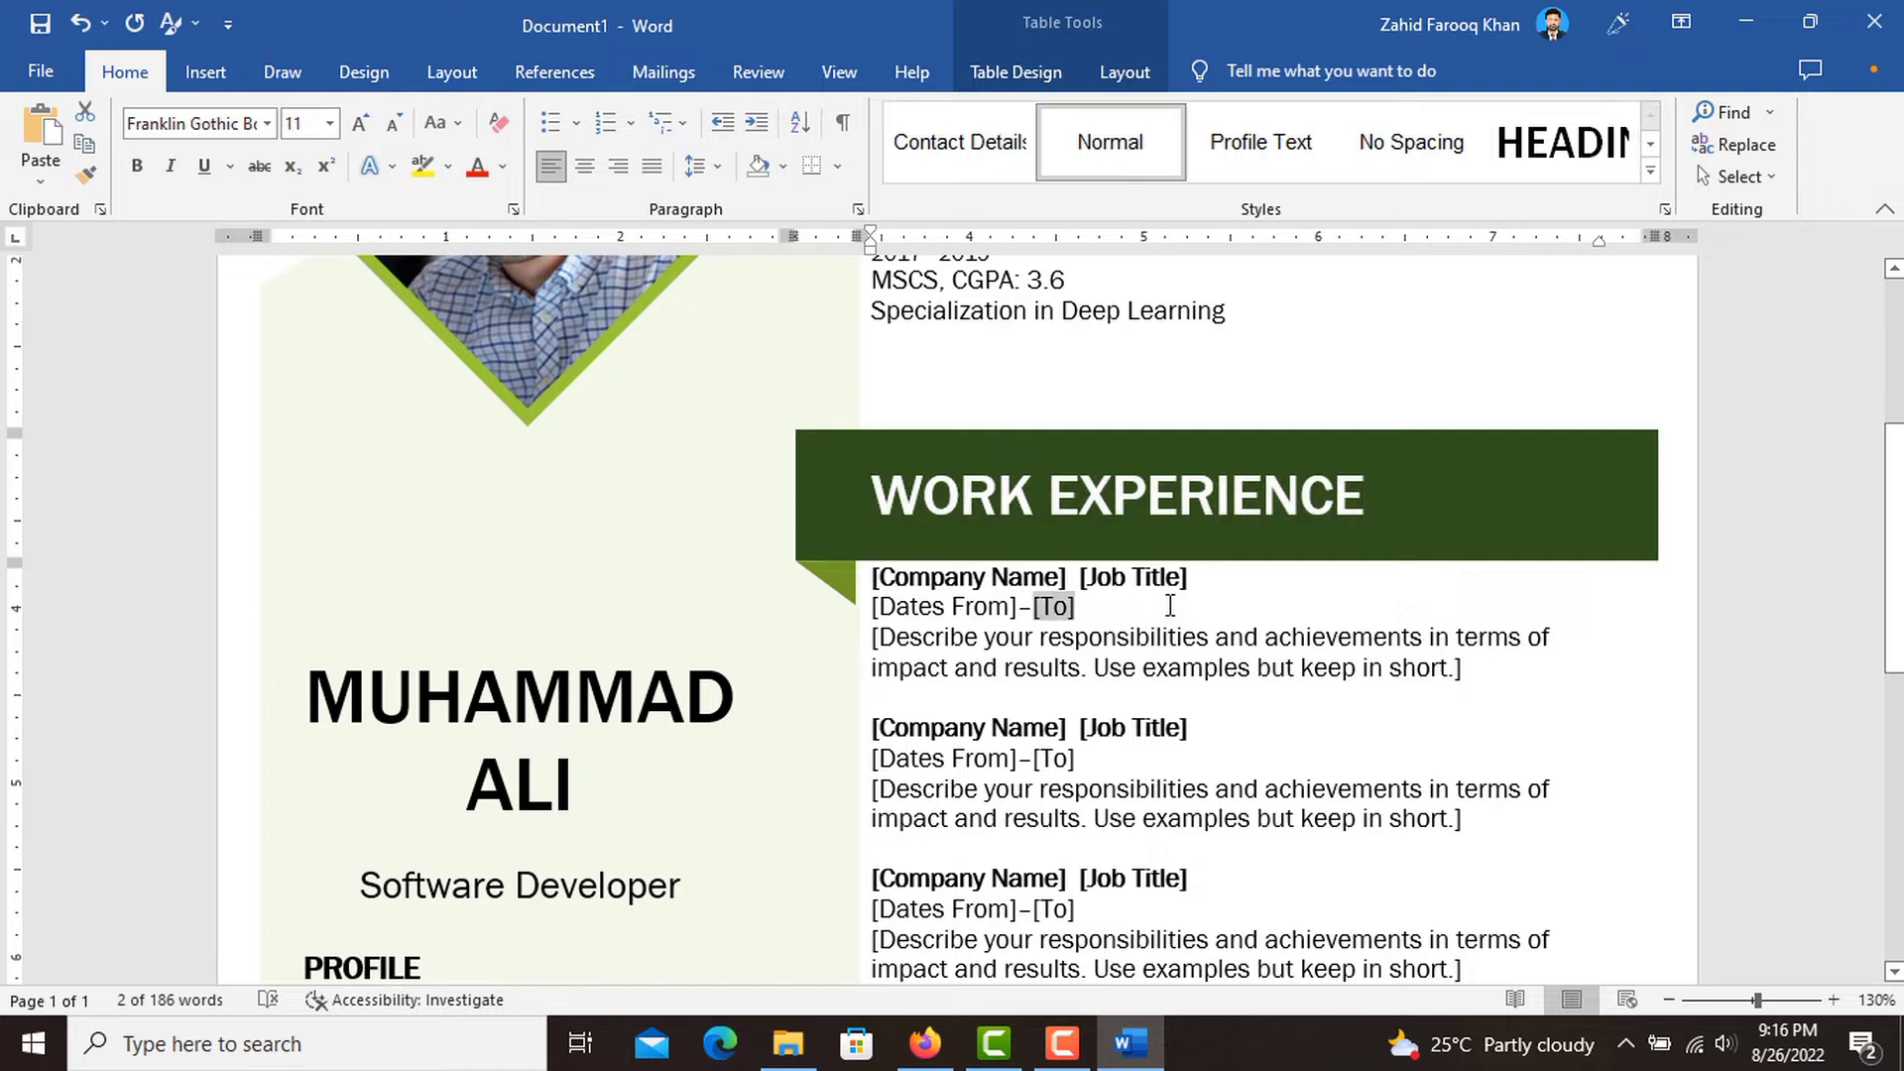
pyautogui.click(1024, 574)
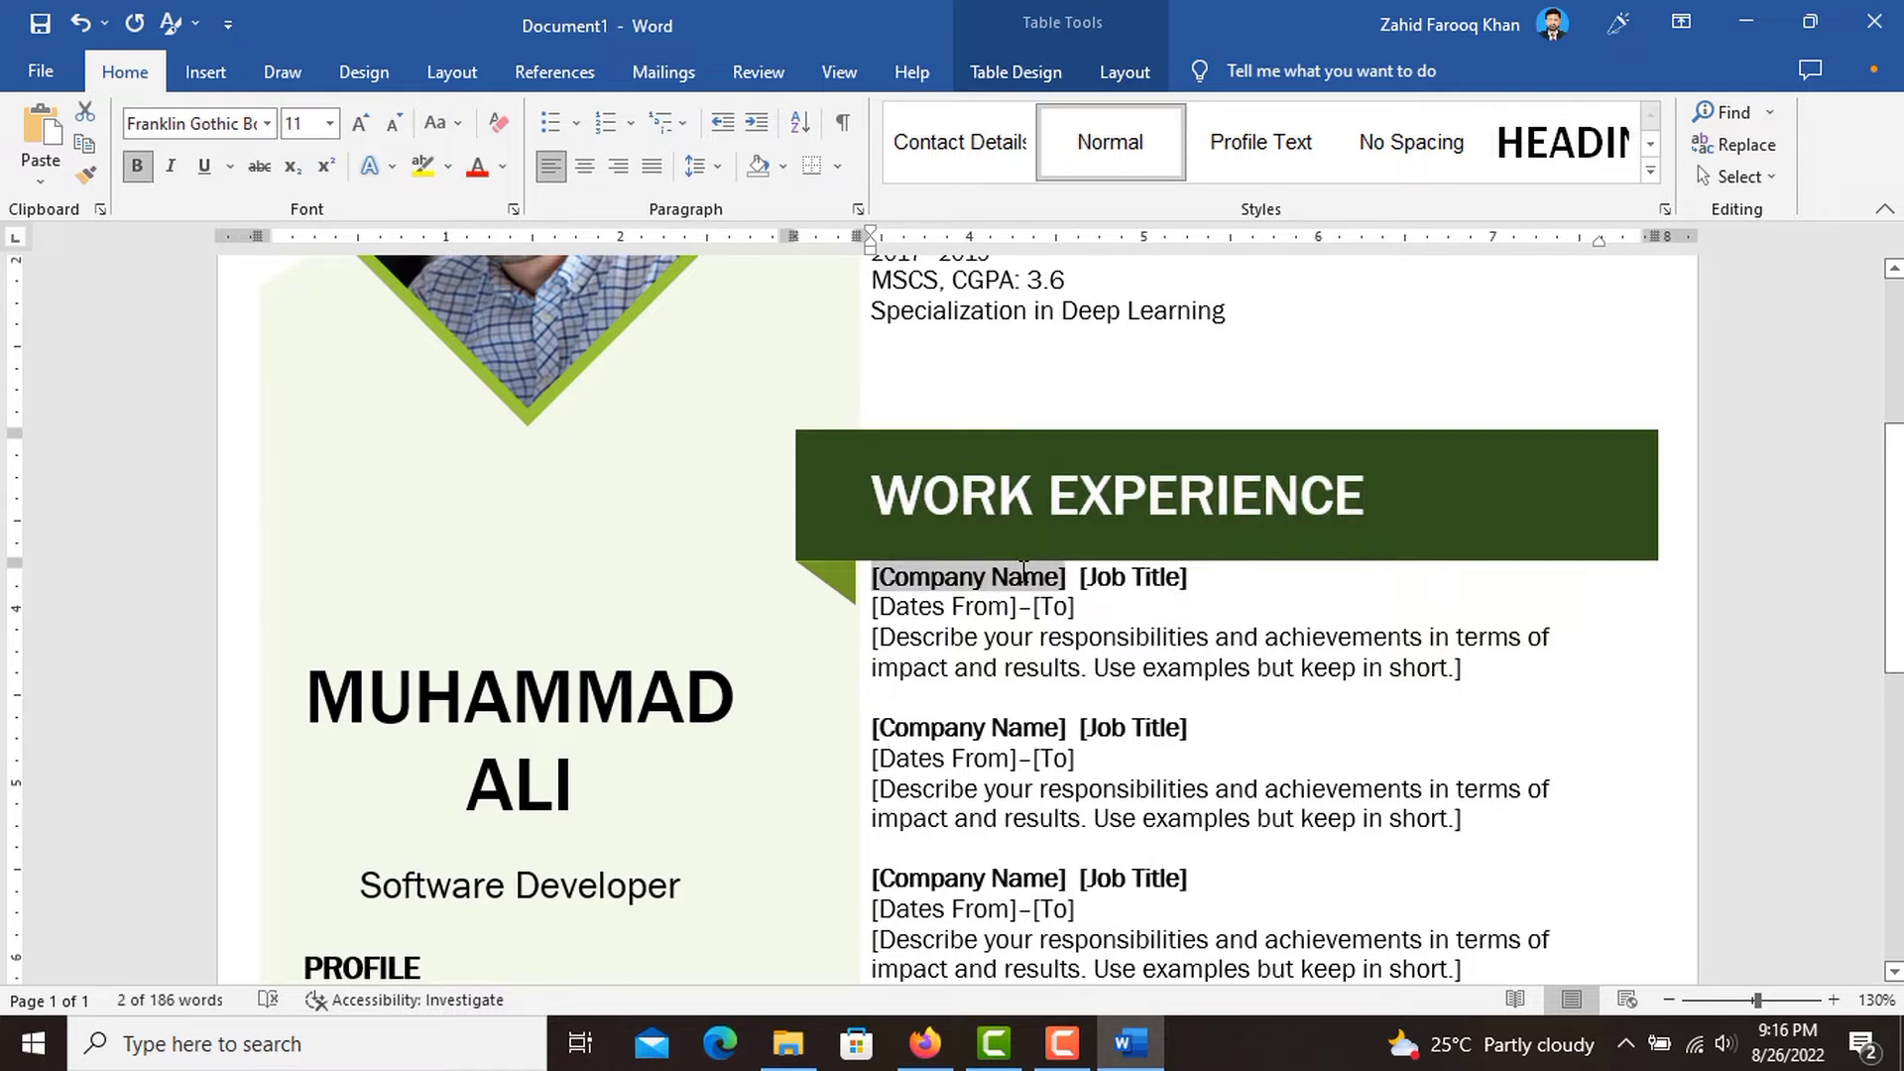
pyautogui.hotkey('ctrl', 'z')
pyautogui.click(993, 573)
pyautogui.write('Net')
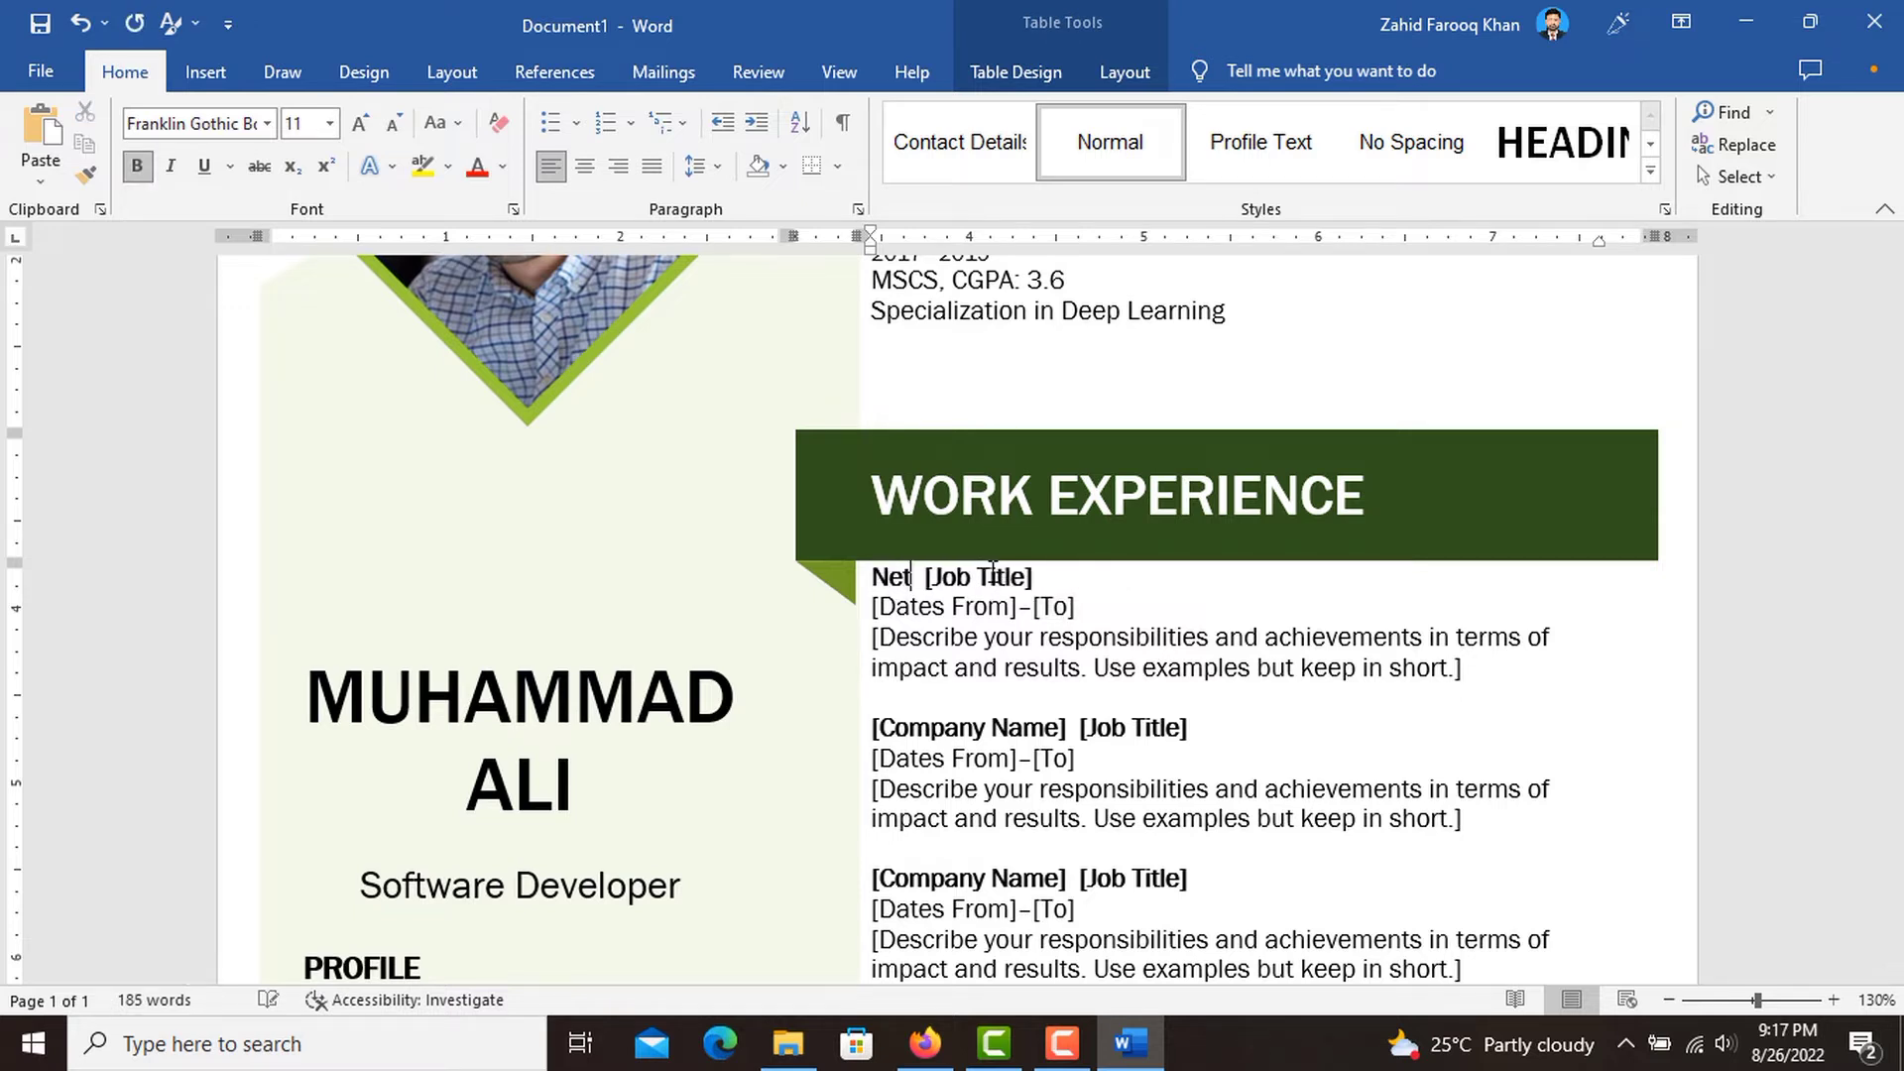
pyautogui.write('sol Co ')
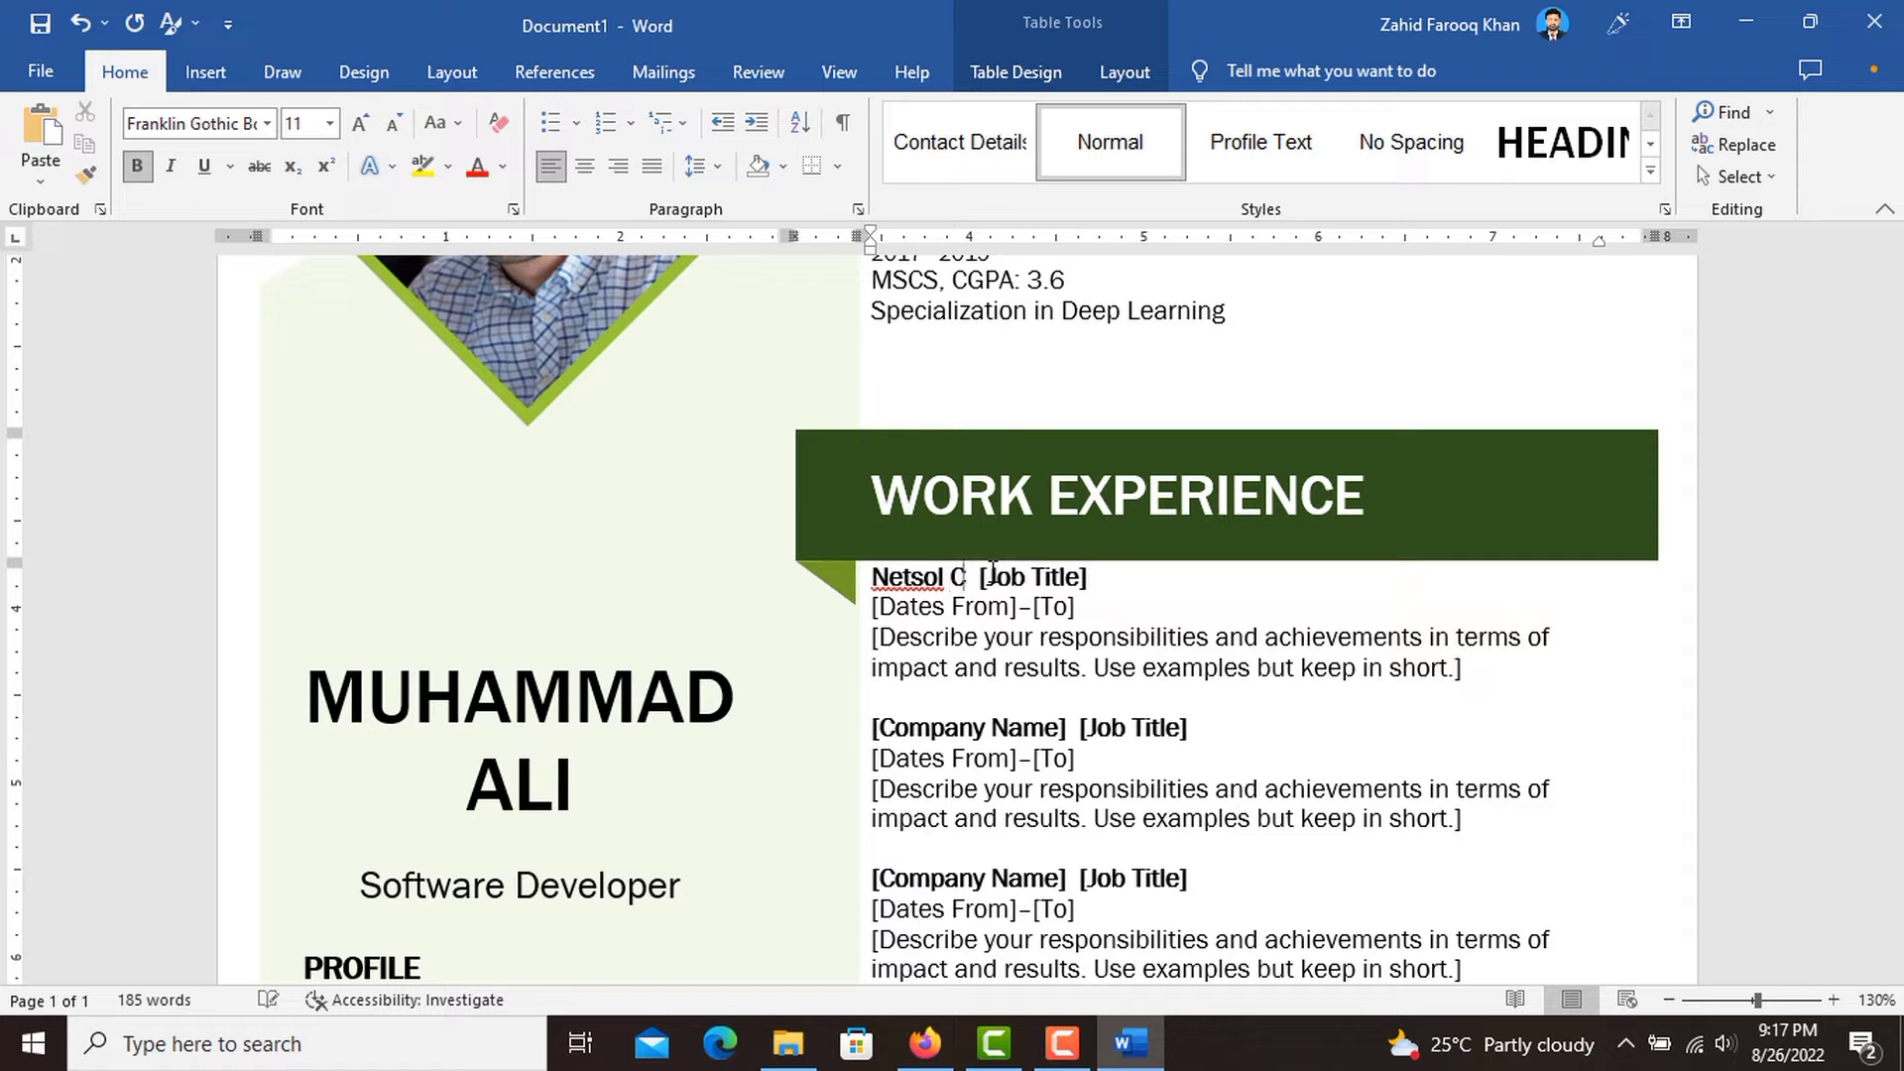
pyautogui.write('L')
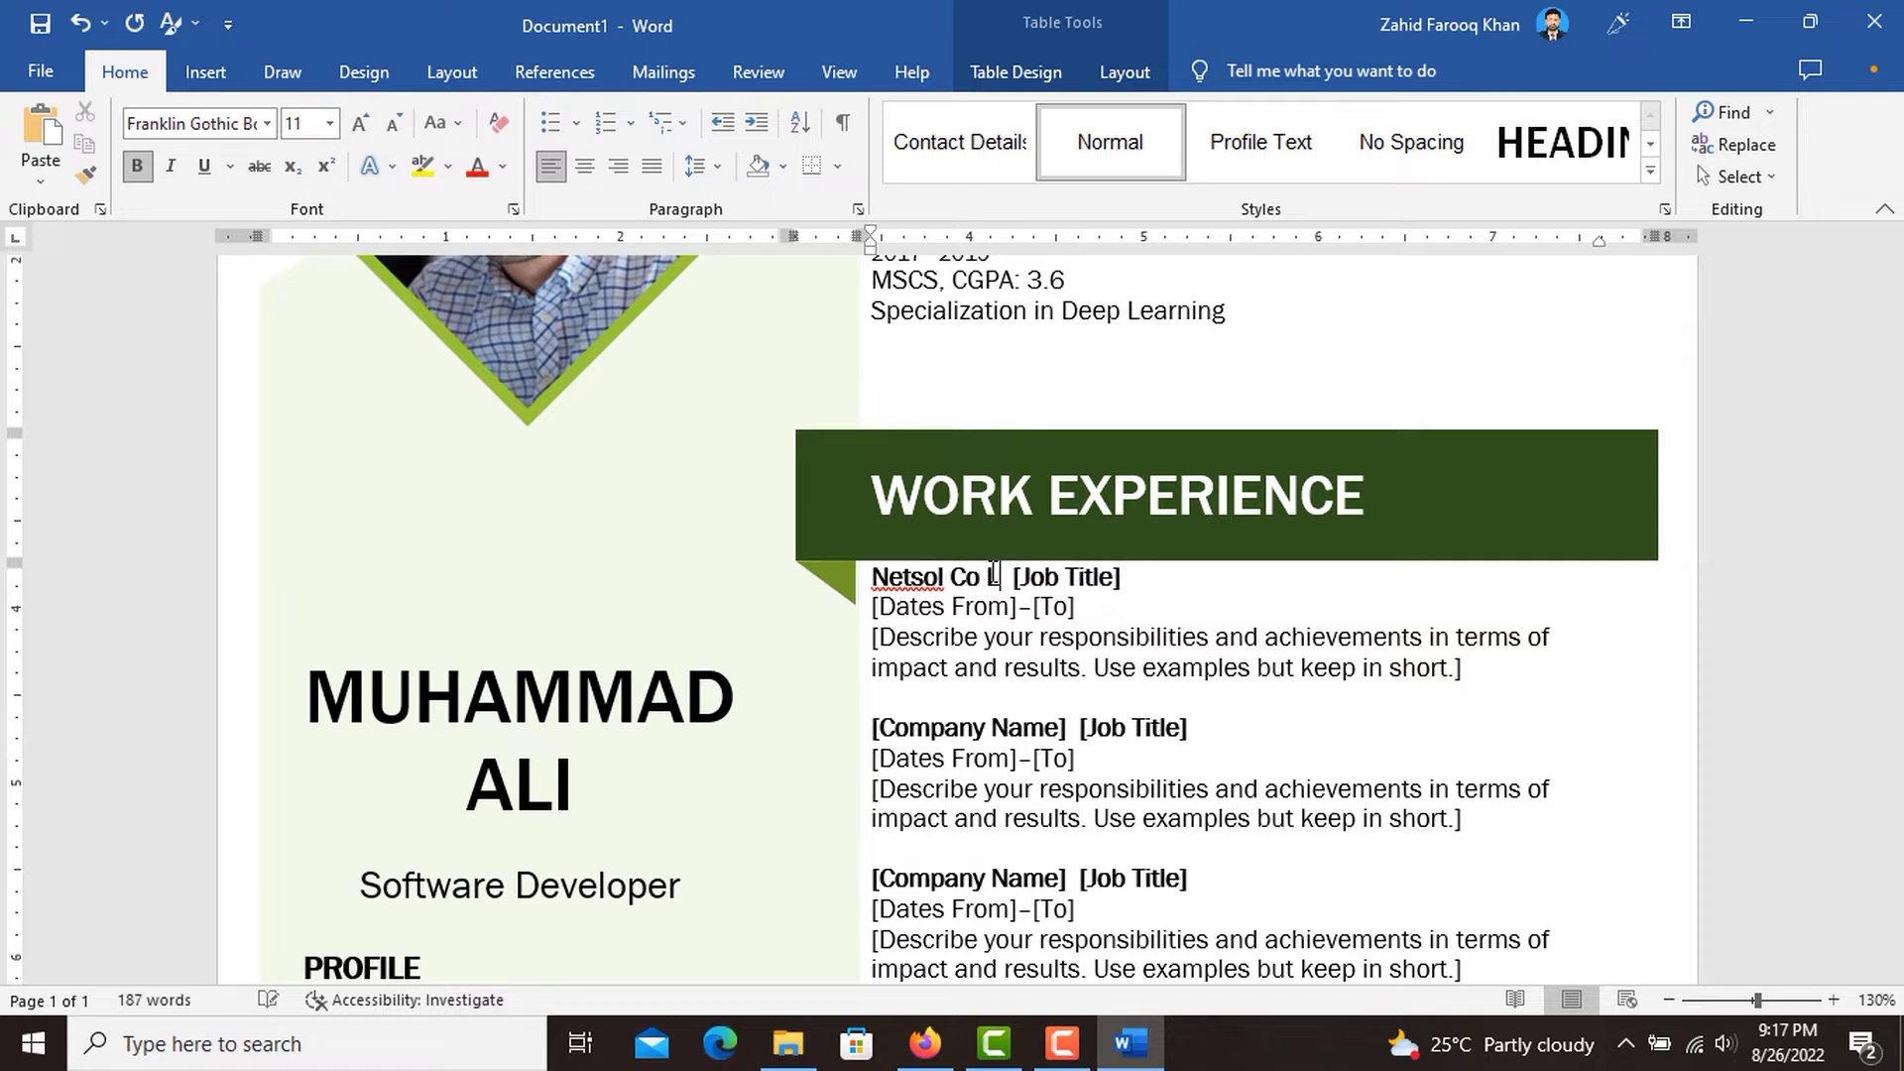
pyautogui.write('td')
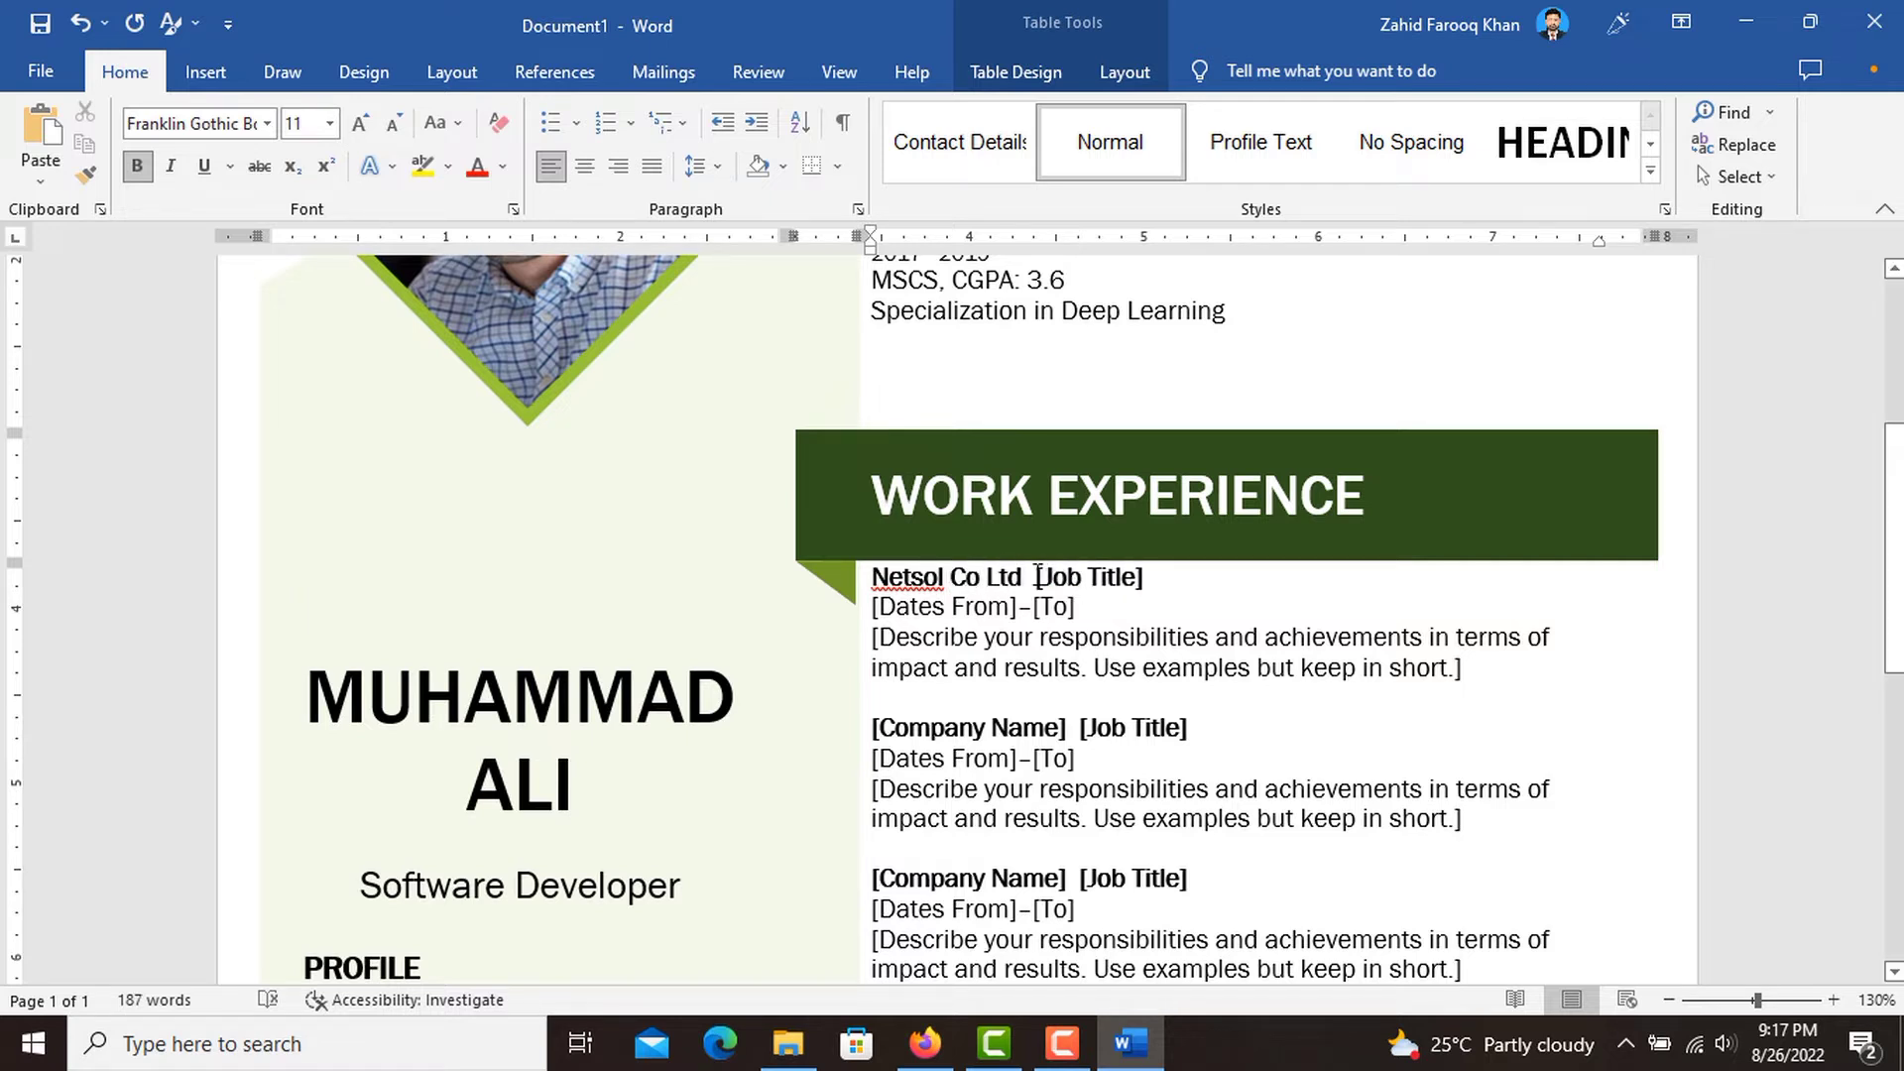
# Replace the [Job Title] placeholder of the Netsol entry with "Junior Developer" on its own line below the company name.
pyautogui.click(1036, 576)
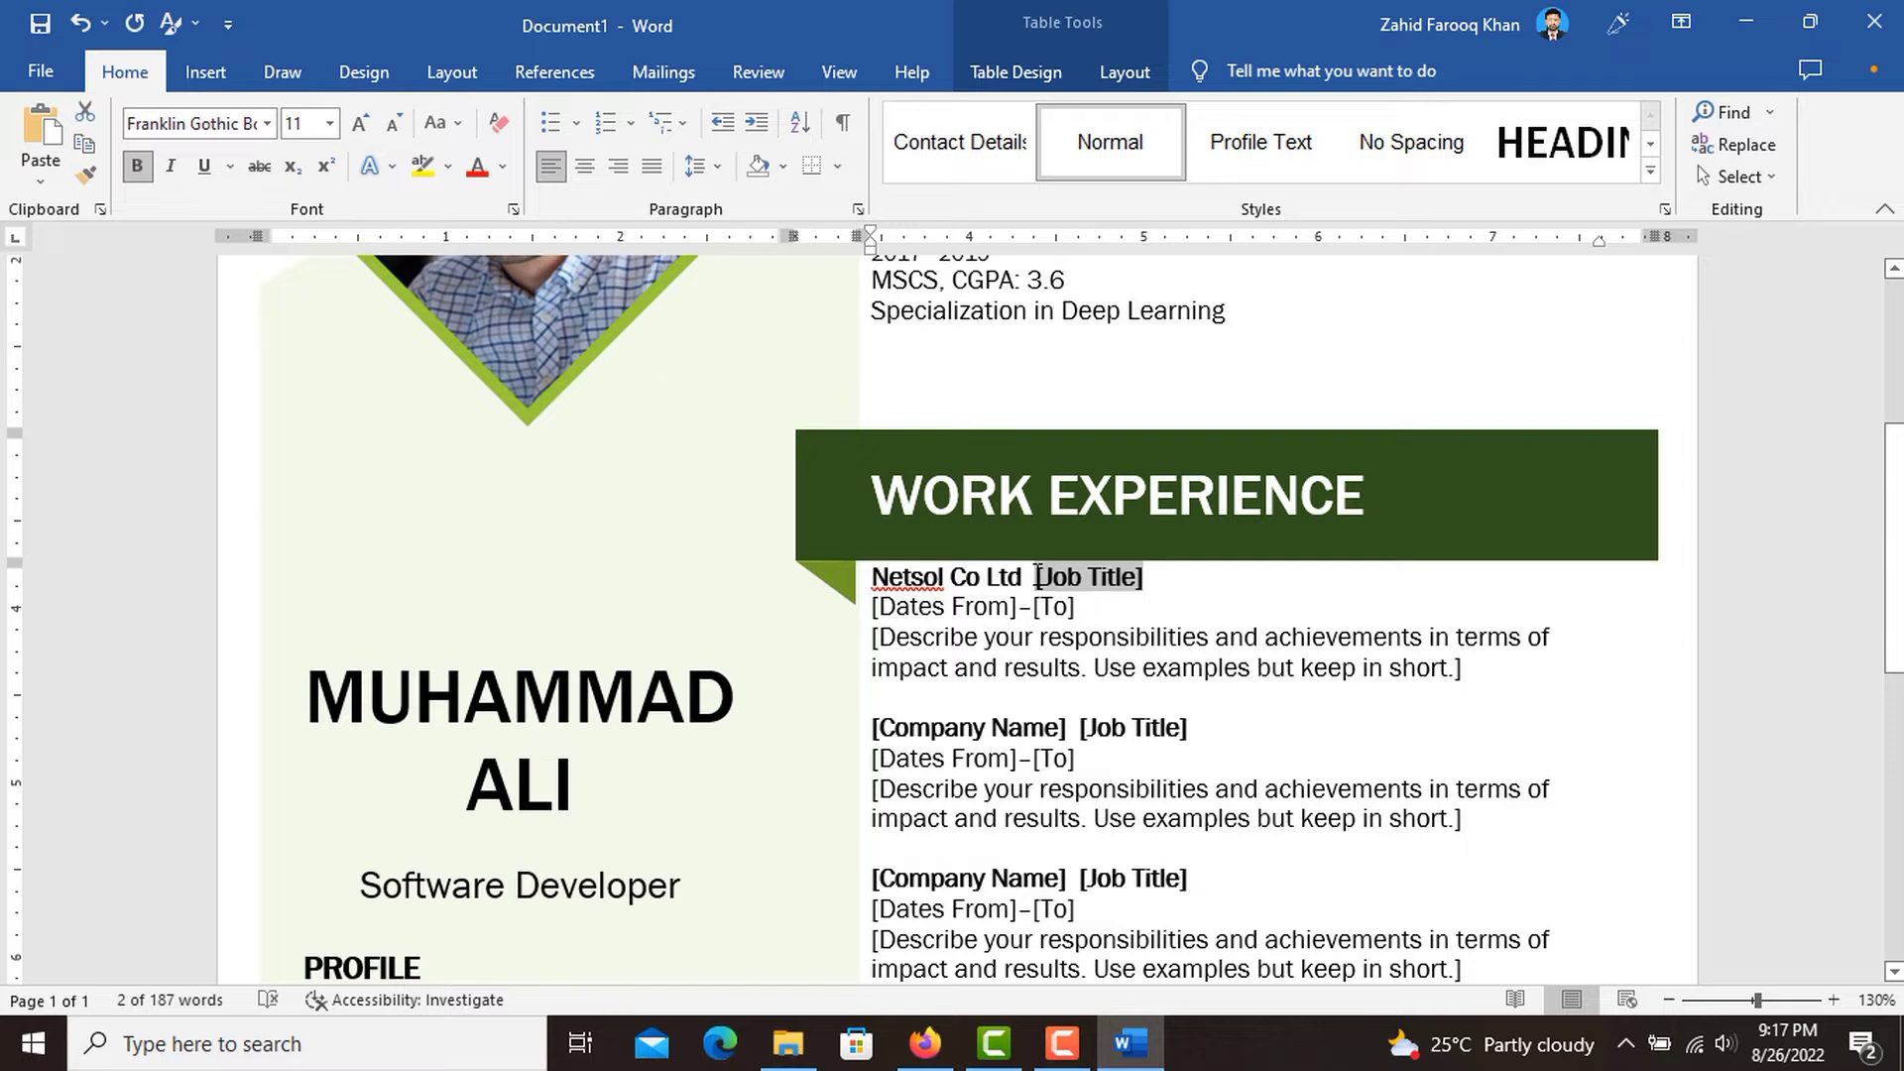
pyautogui.press('BackSpace')
pyautogui.press('Return')
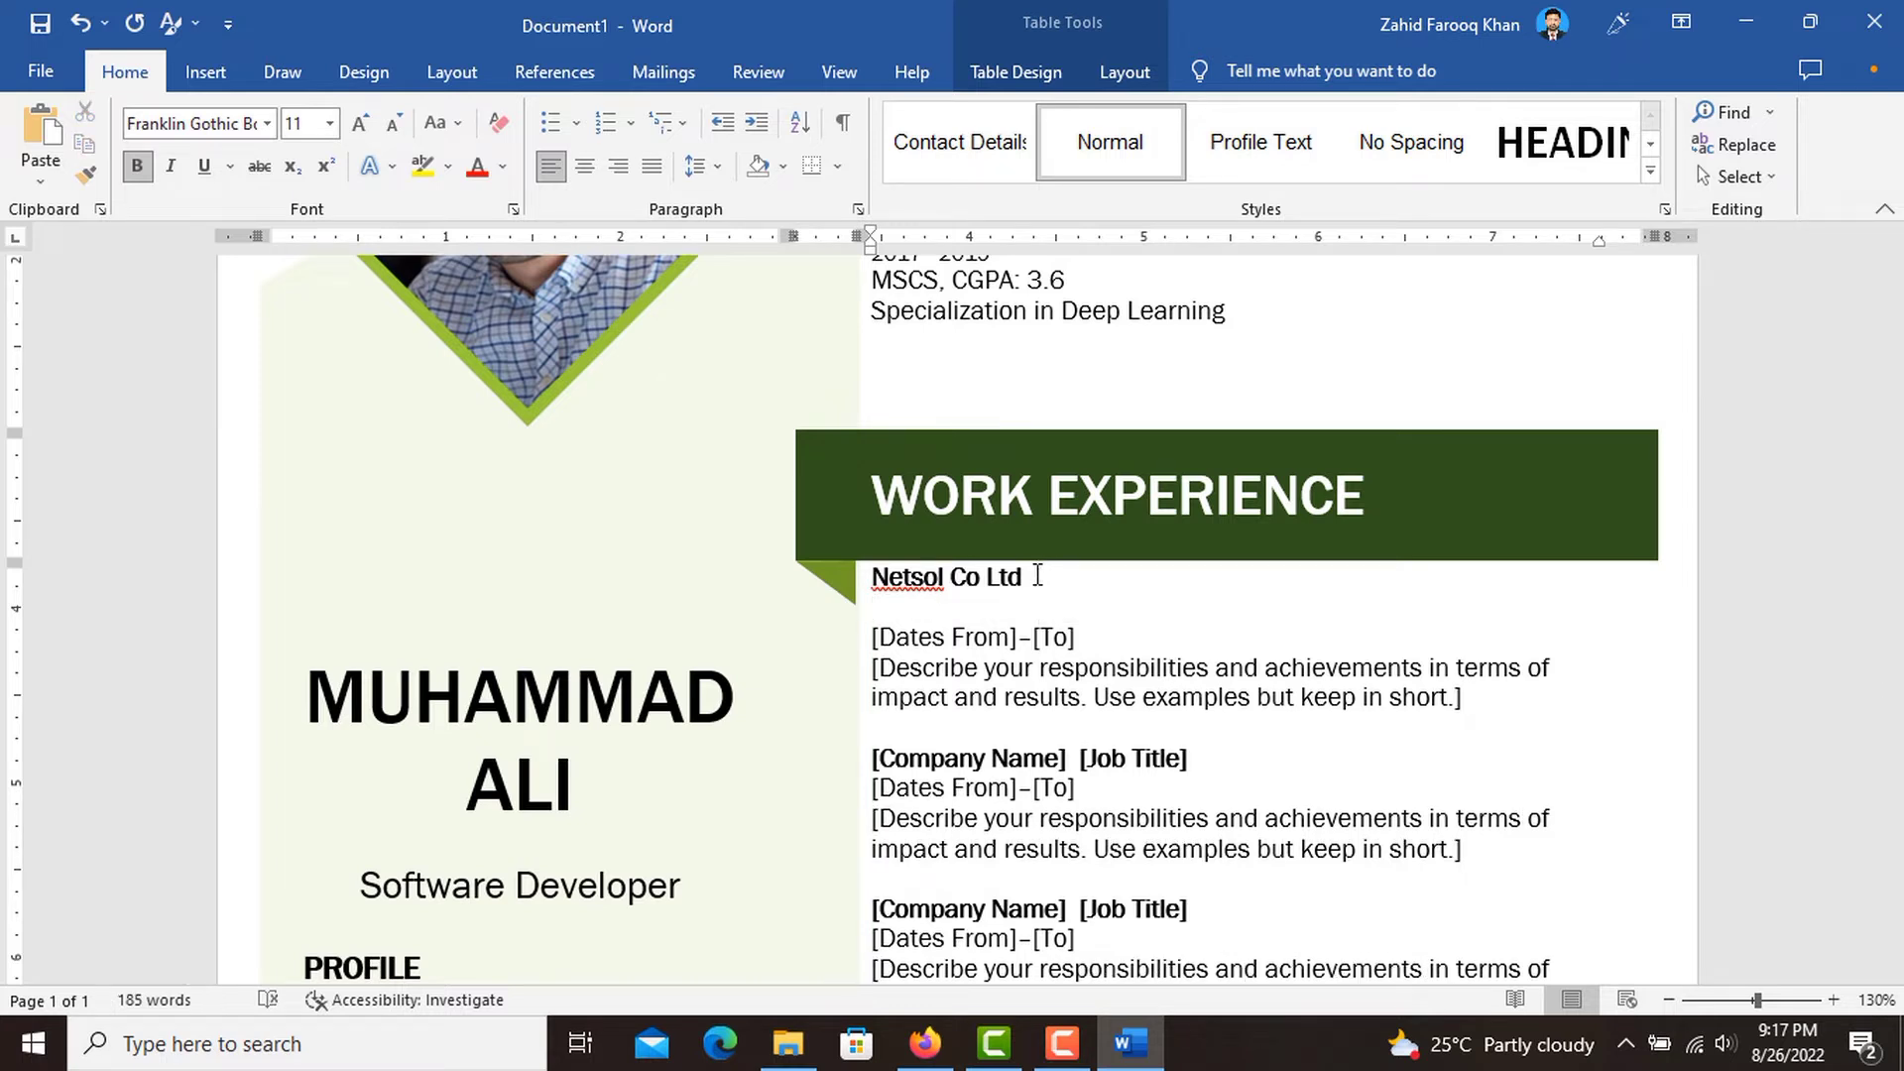
pyautogui.write('Junior Developer')
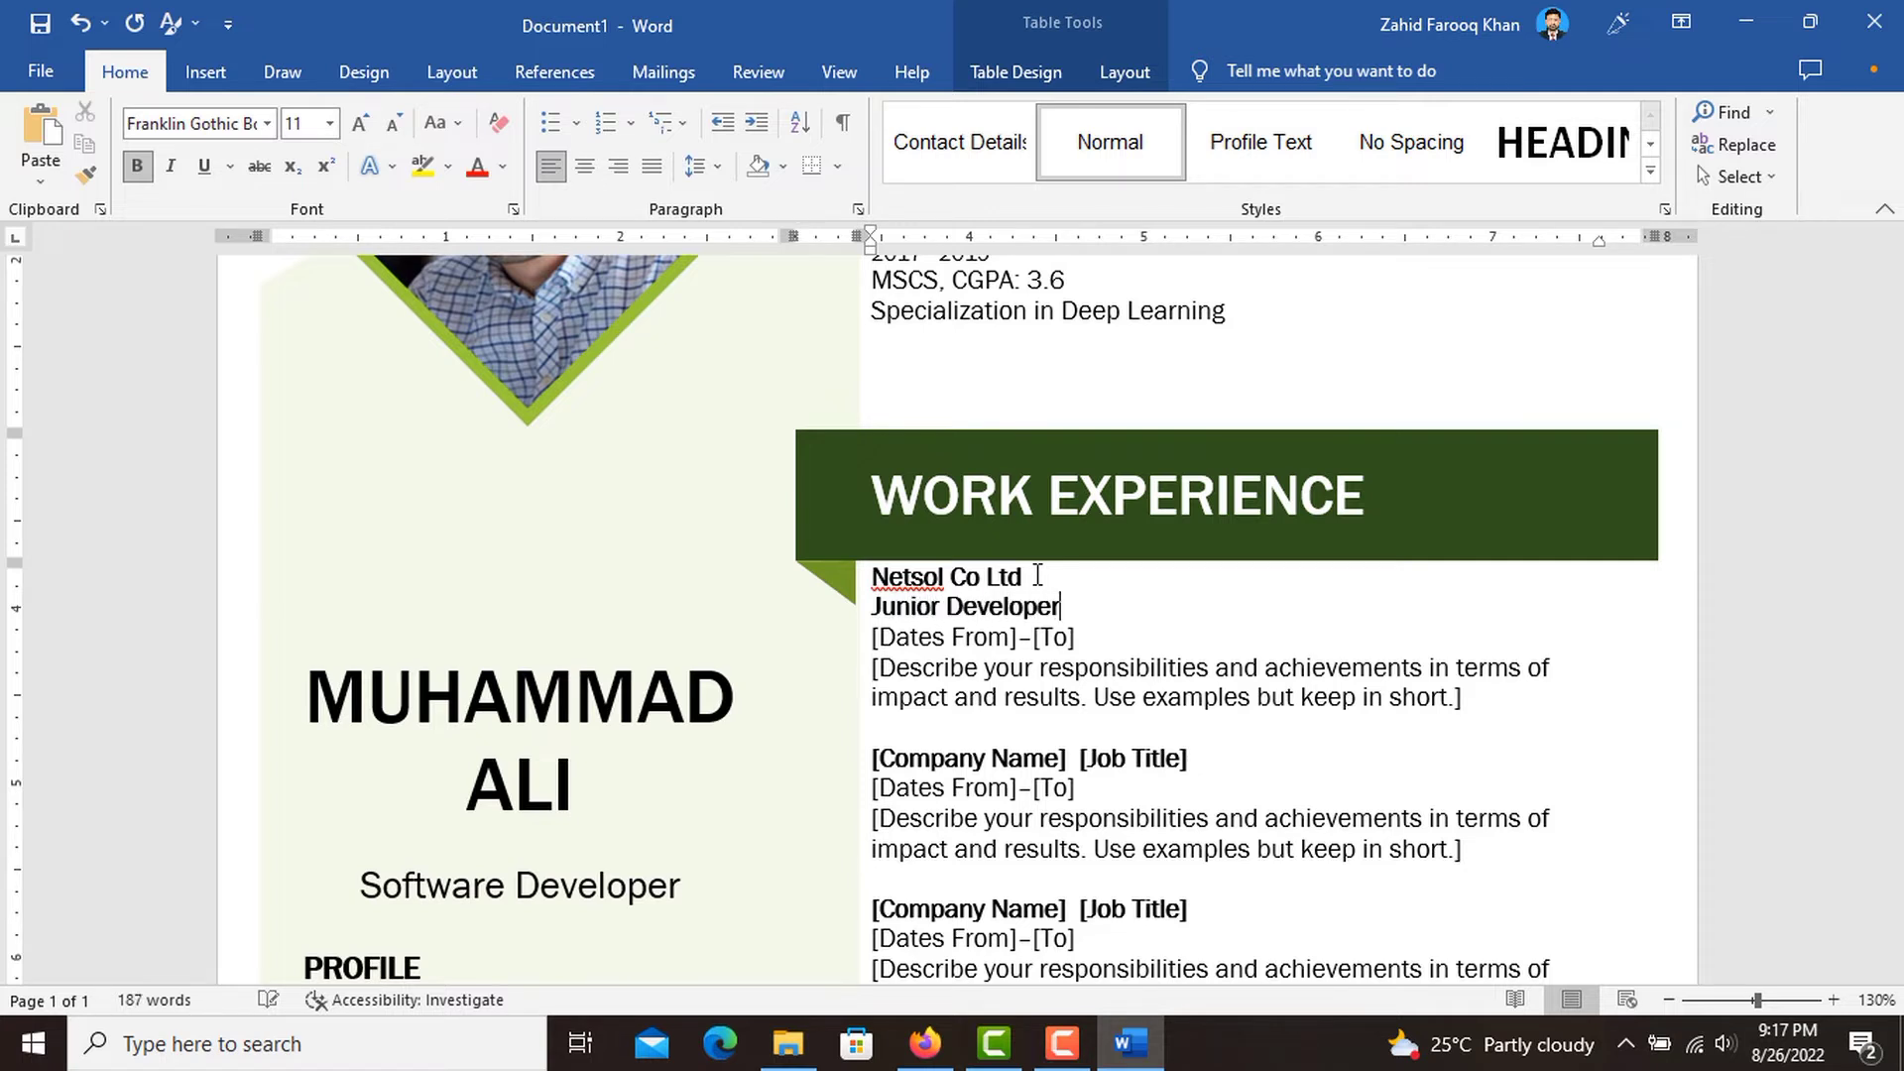
# Fill in the dates of the Netsol entry as 2017–2018.
pyautogui.click(978, 627)
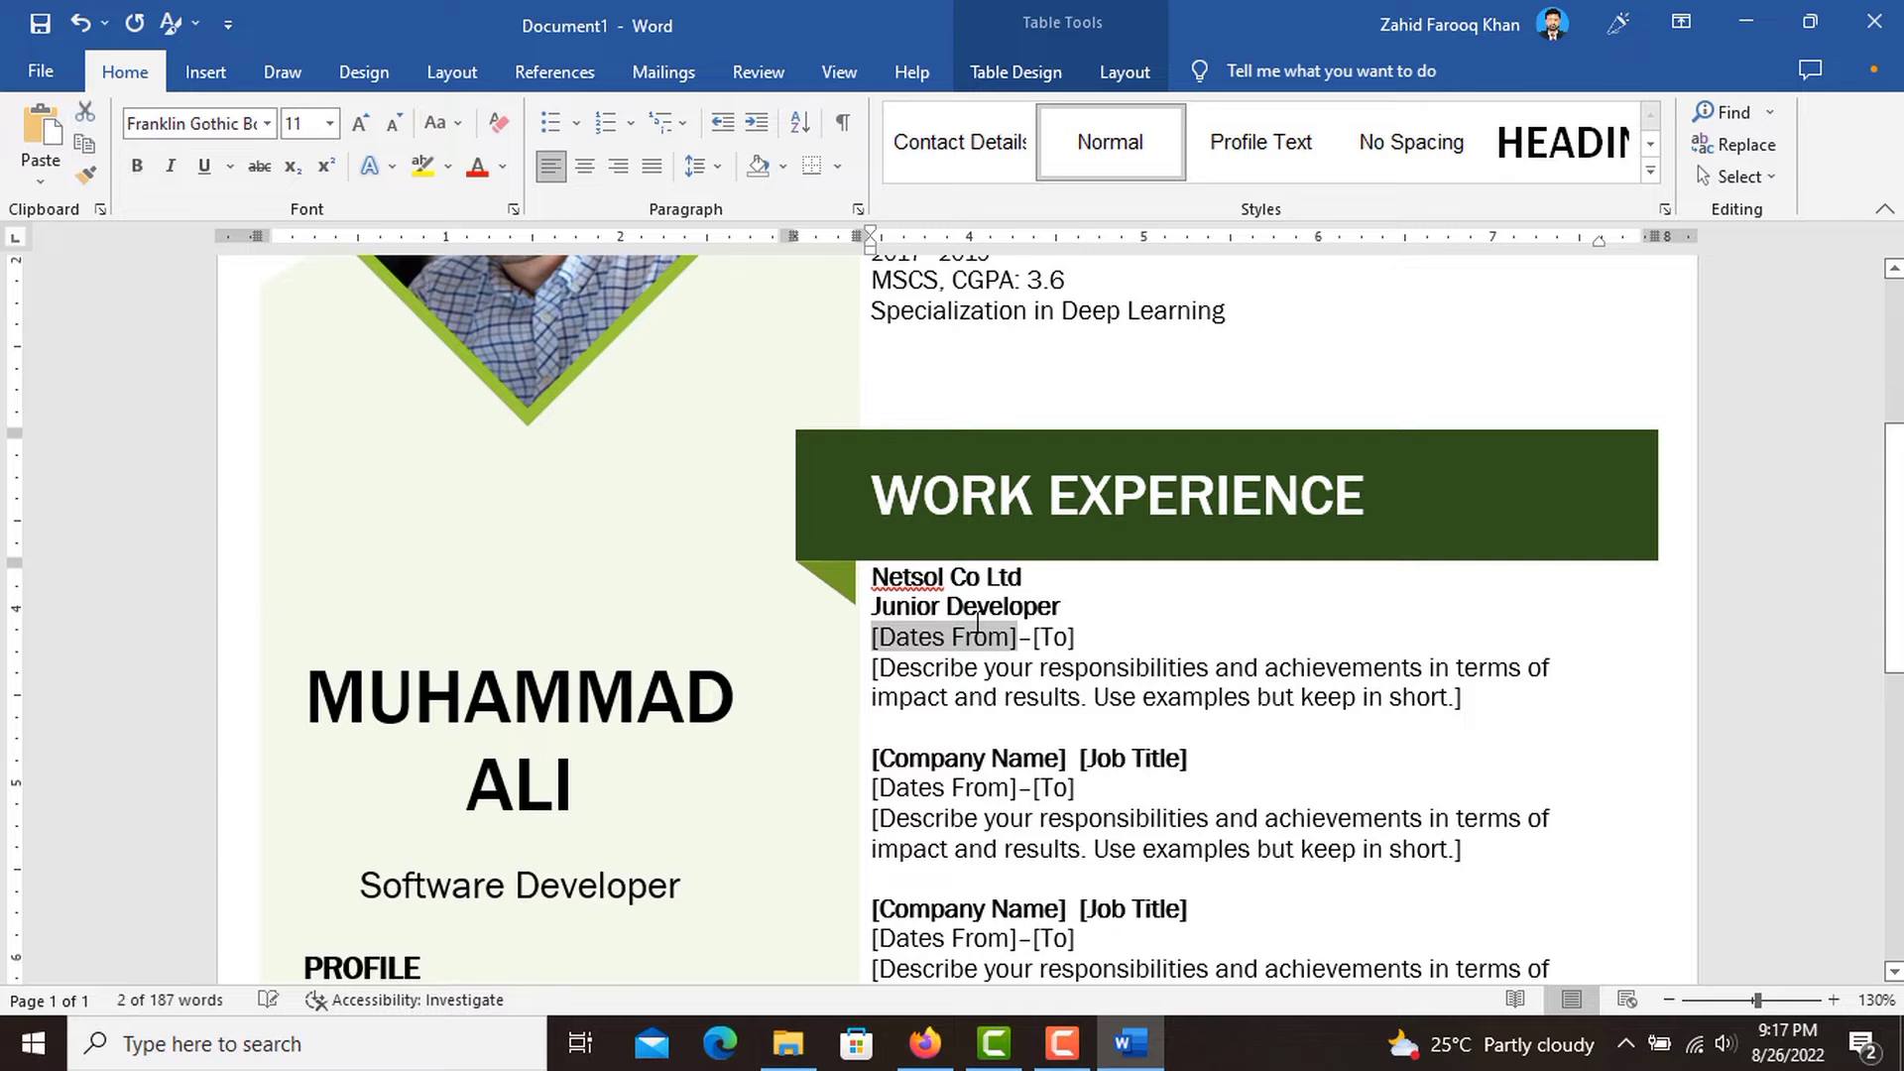
pyautogui.write('20')
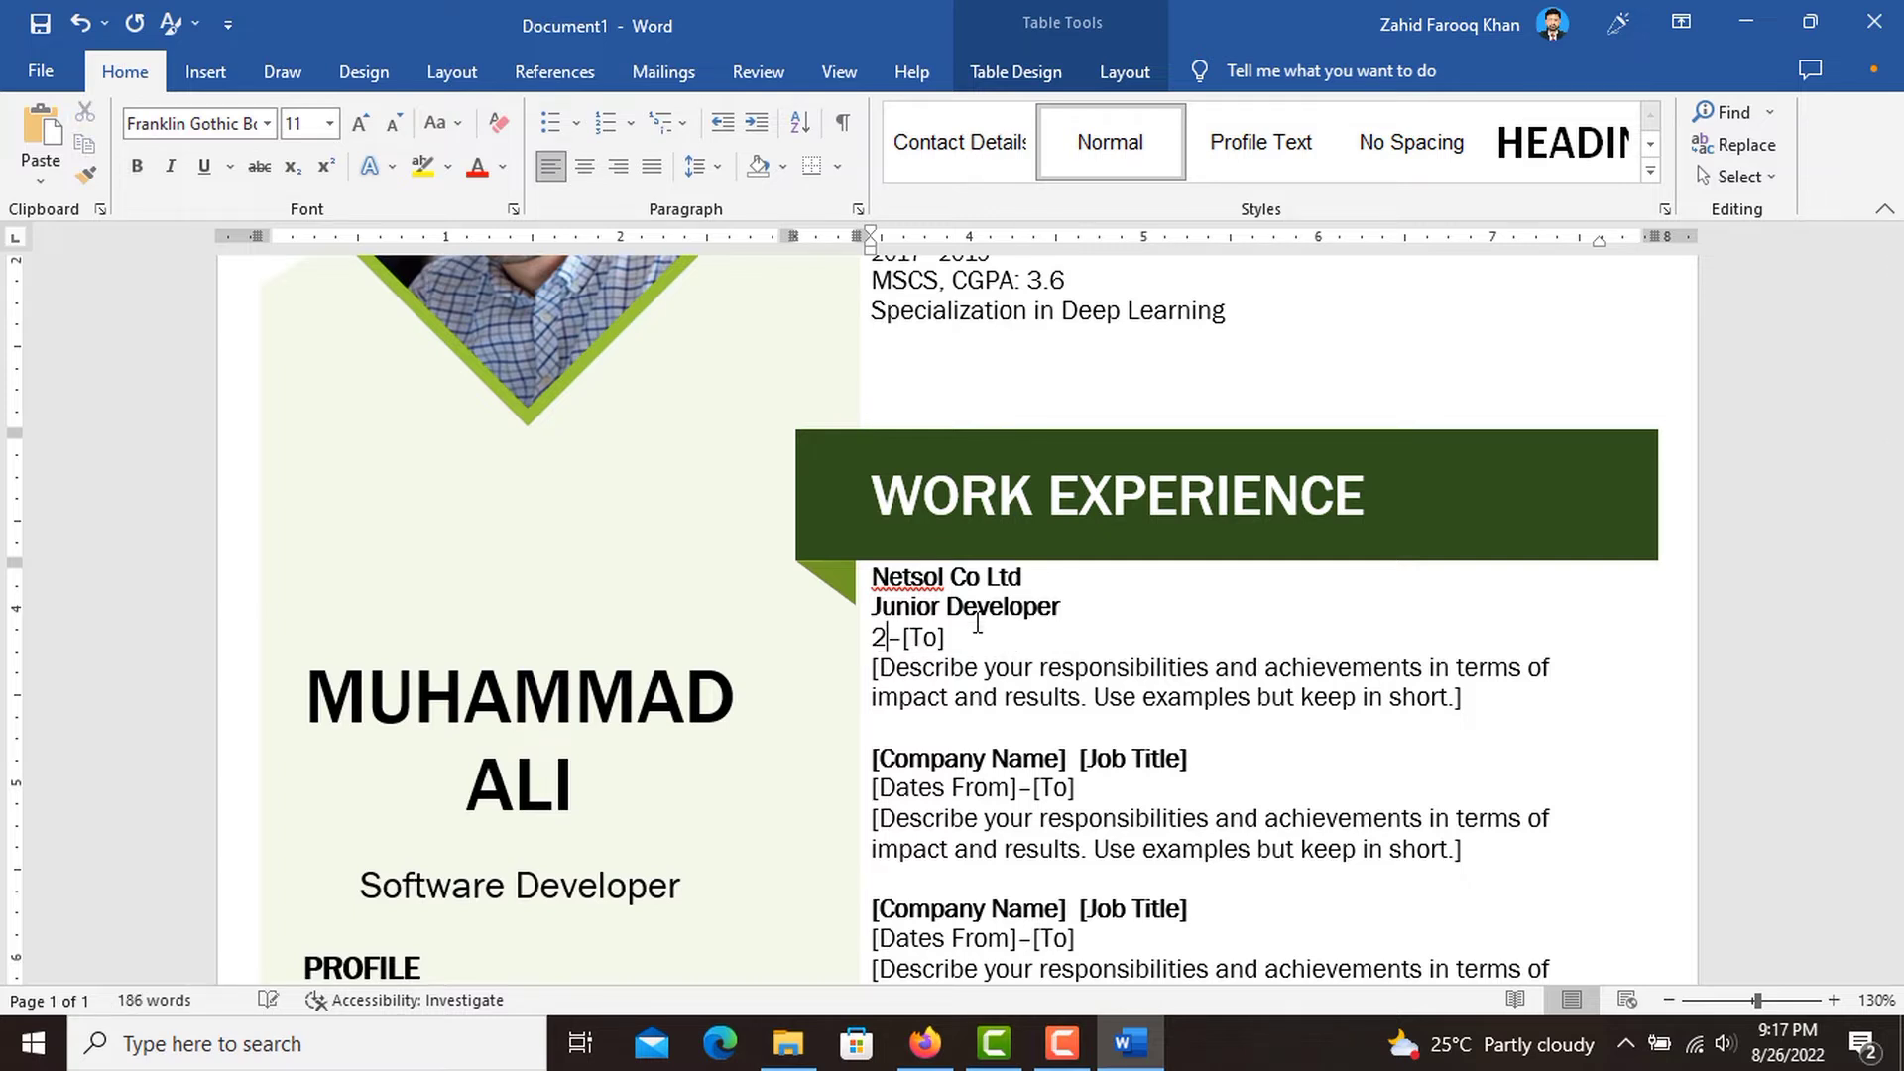
pyautogui.write('17')
pyautogui.click(971, 635)
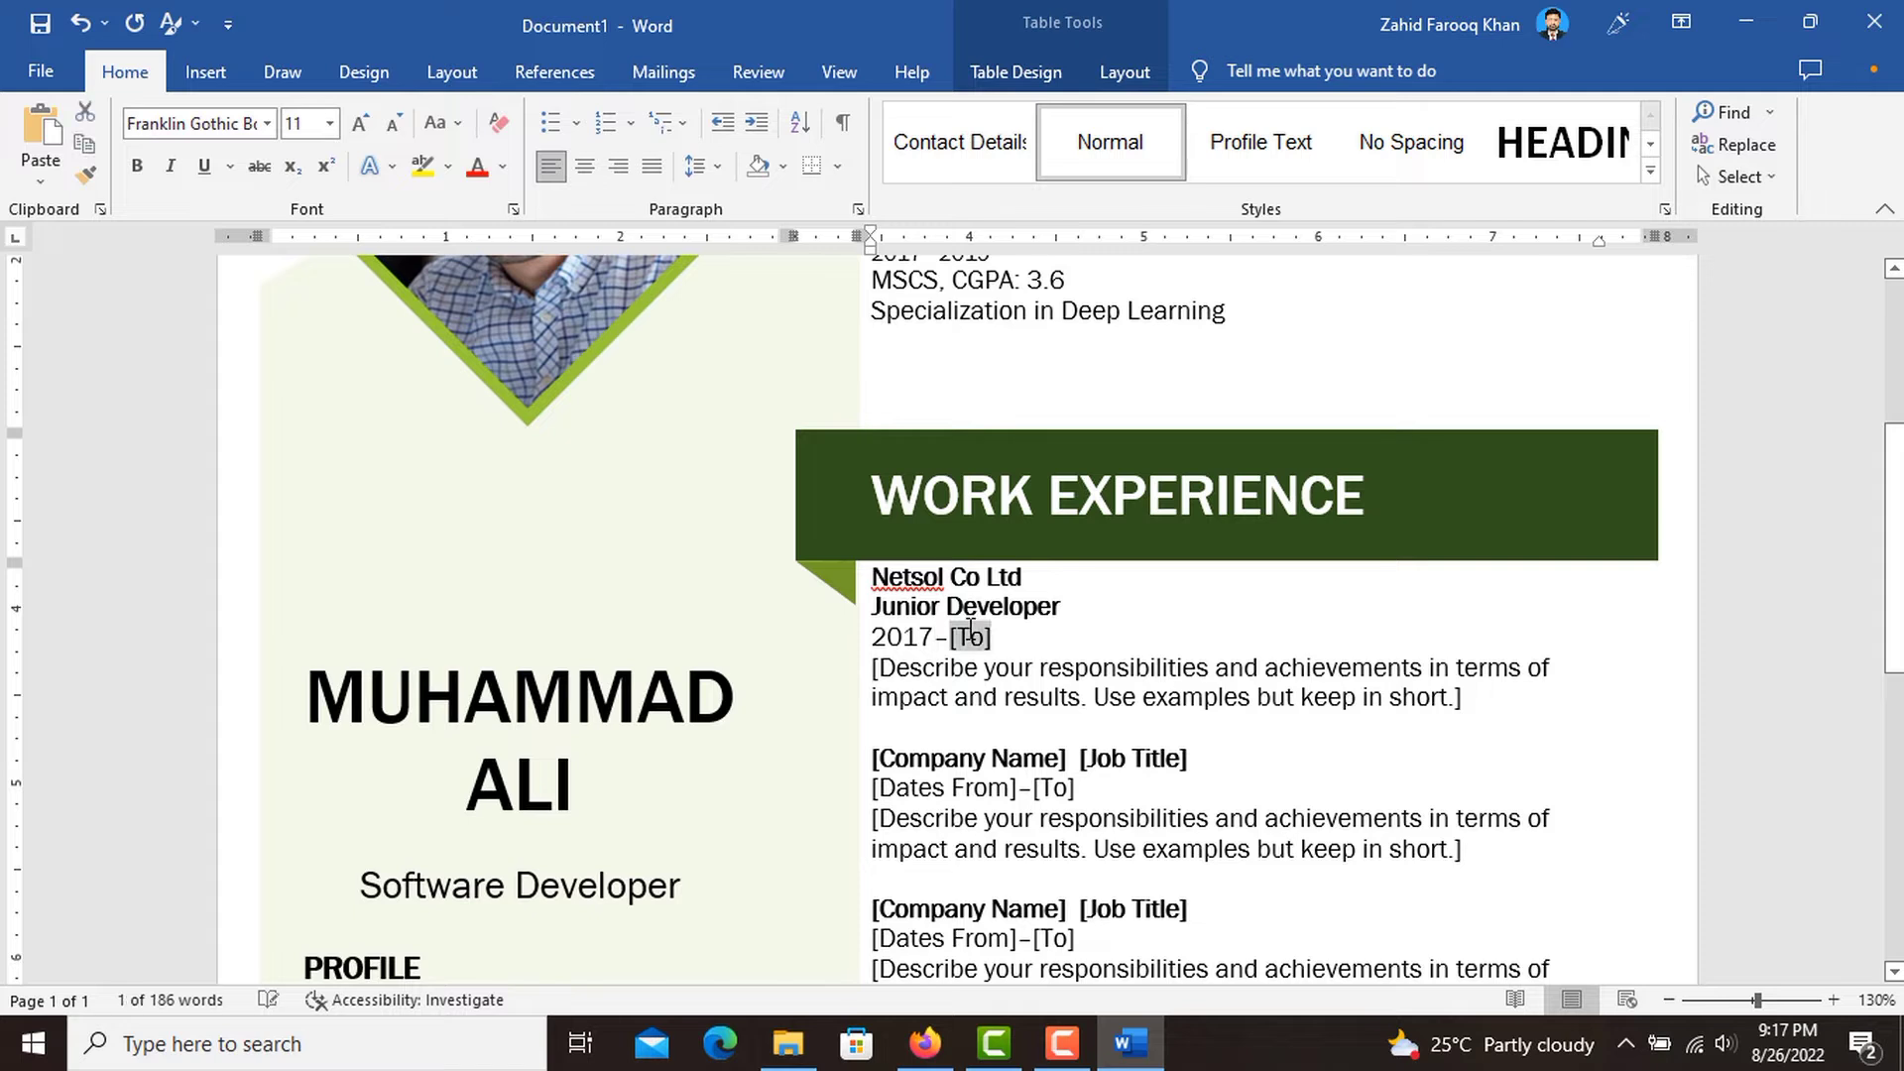
pyautogui.write('2018')
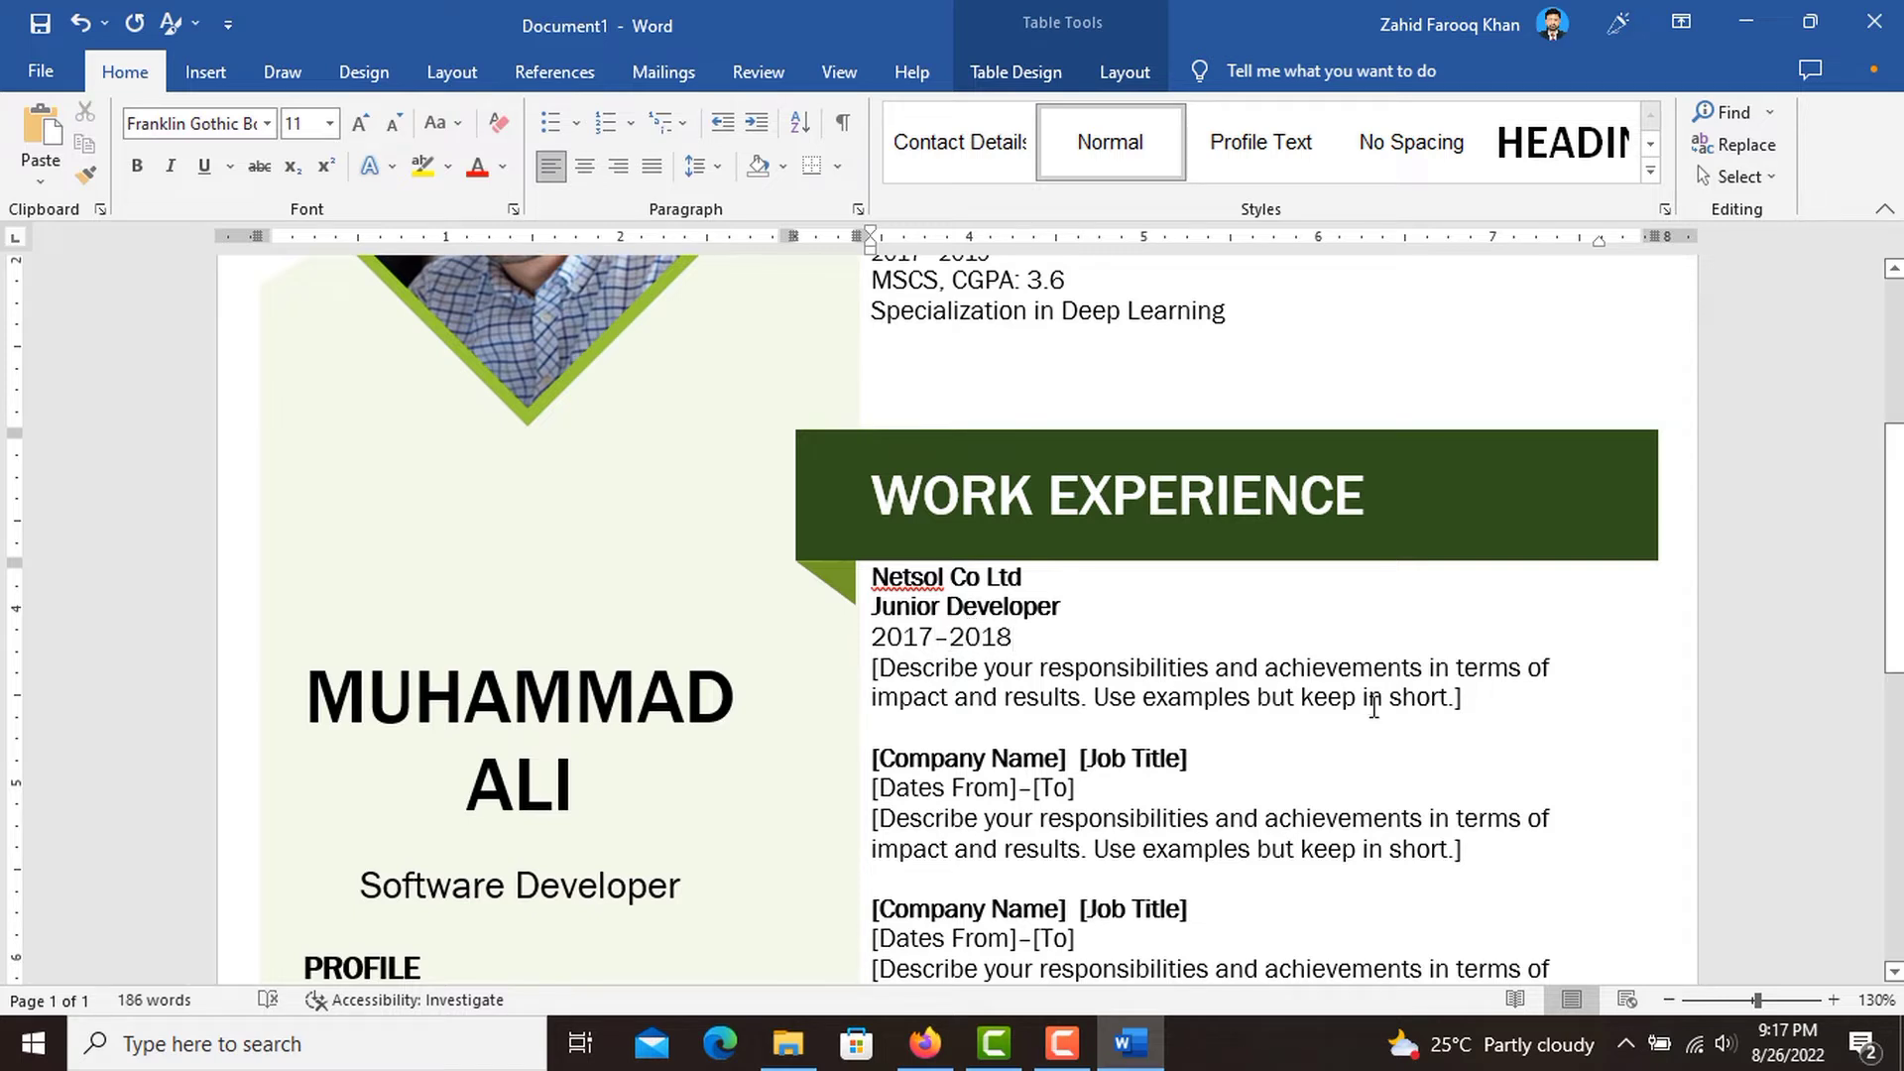
# Paste the copied junior developer description over the Netsol entry's description placeholder and remove its stray line breaks.
pyautogui.click(1426, 702)
pyautogui.write('As a junior developer served in Microtech.Co in Islamabad Pakistan. The role was to translate business requirements of the users into problem related to software development.')
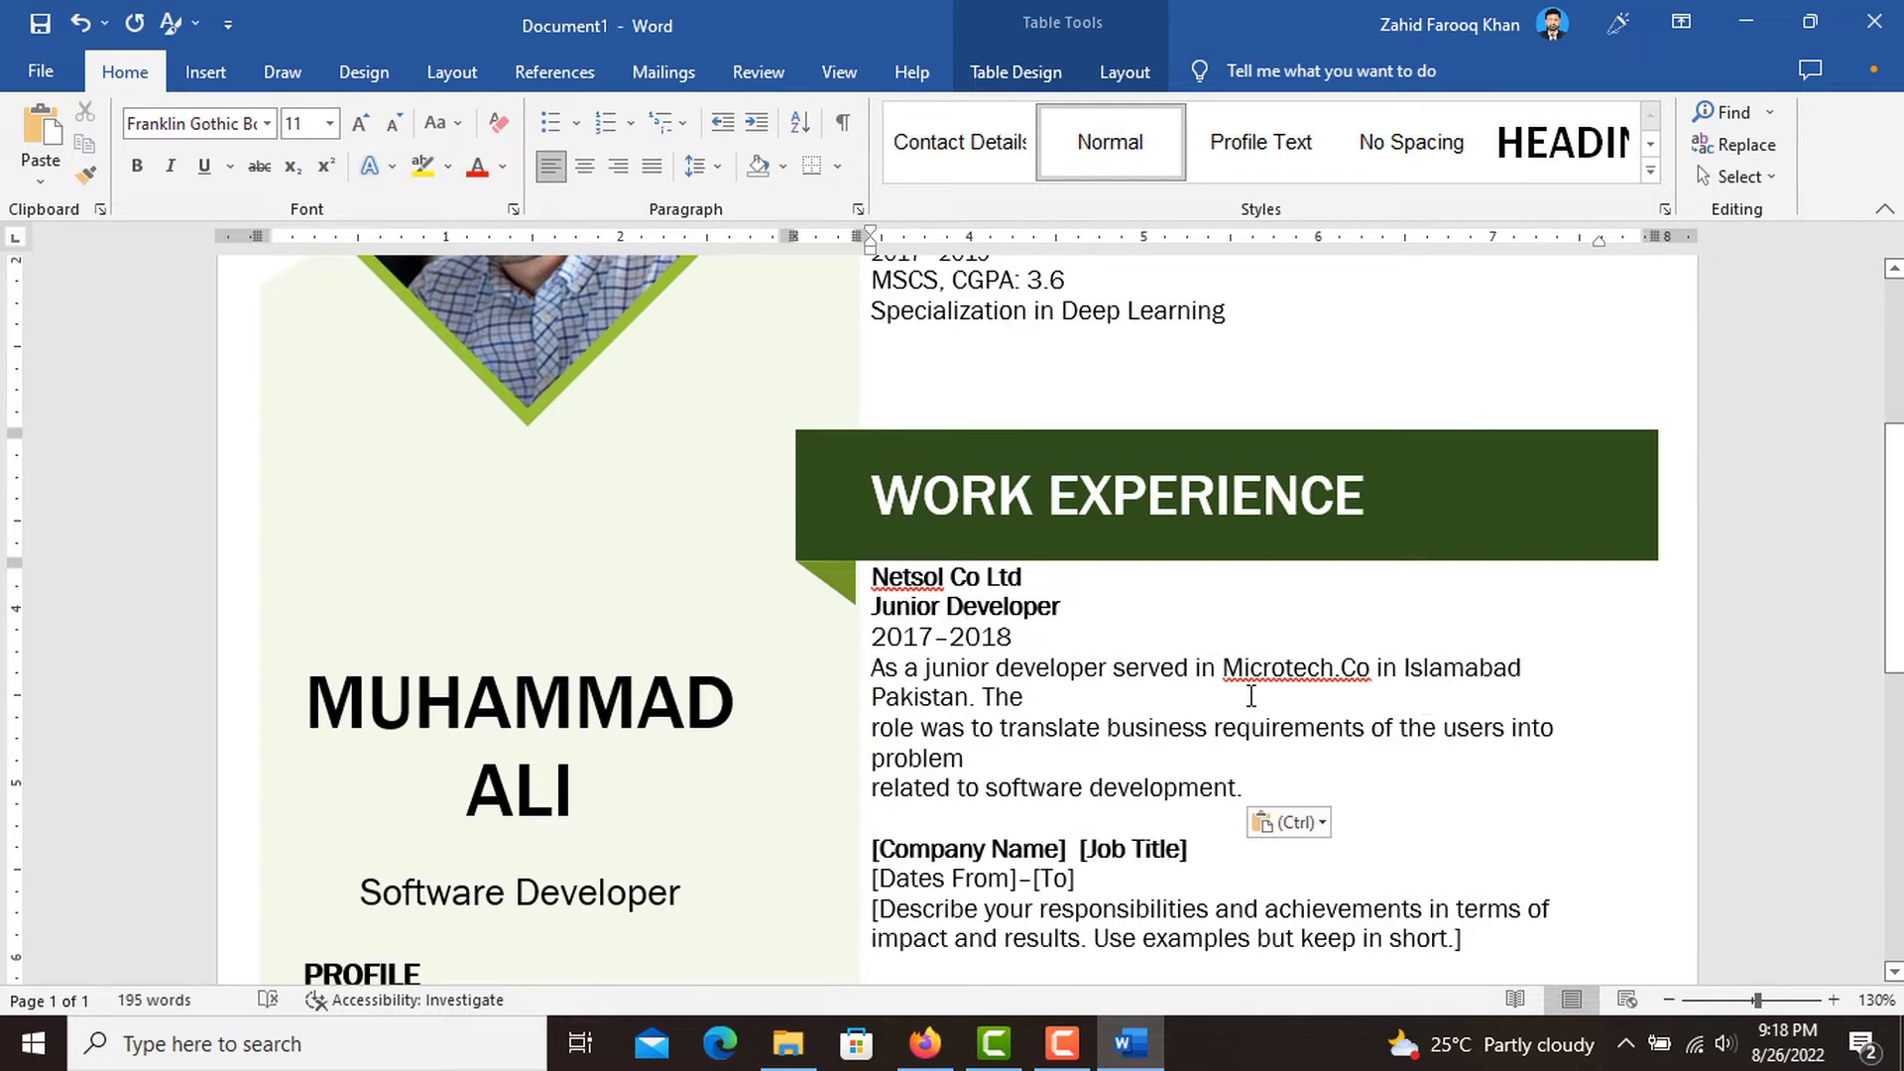
pyautogui.click(1249, 694)
pyautogui.press('Delete')
pyautogui.click(1218, 728)
pyautogui.press('Delete')
# Justify the Netsol entry's description paragraph and replace the company "Microtech.Co" in it with "Netsol".
pyautogui.moveTo(1493, 733); pyautogui.dragTo(873, 667)
pyautogui.click(651, 167)
pyautogui.click(1378, 781)
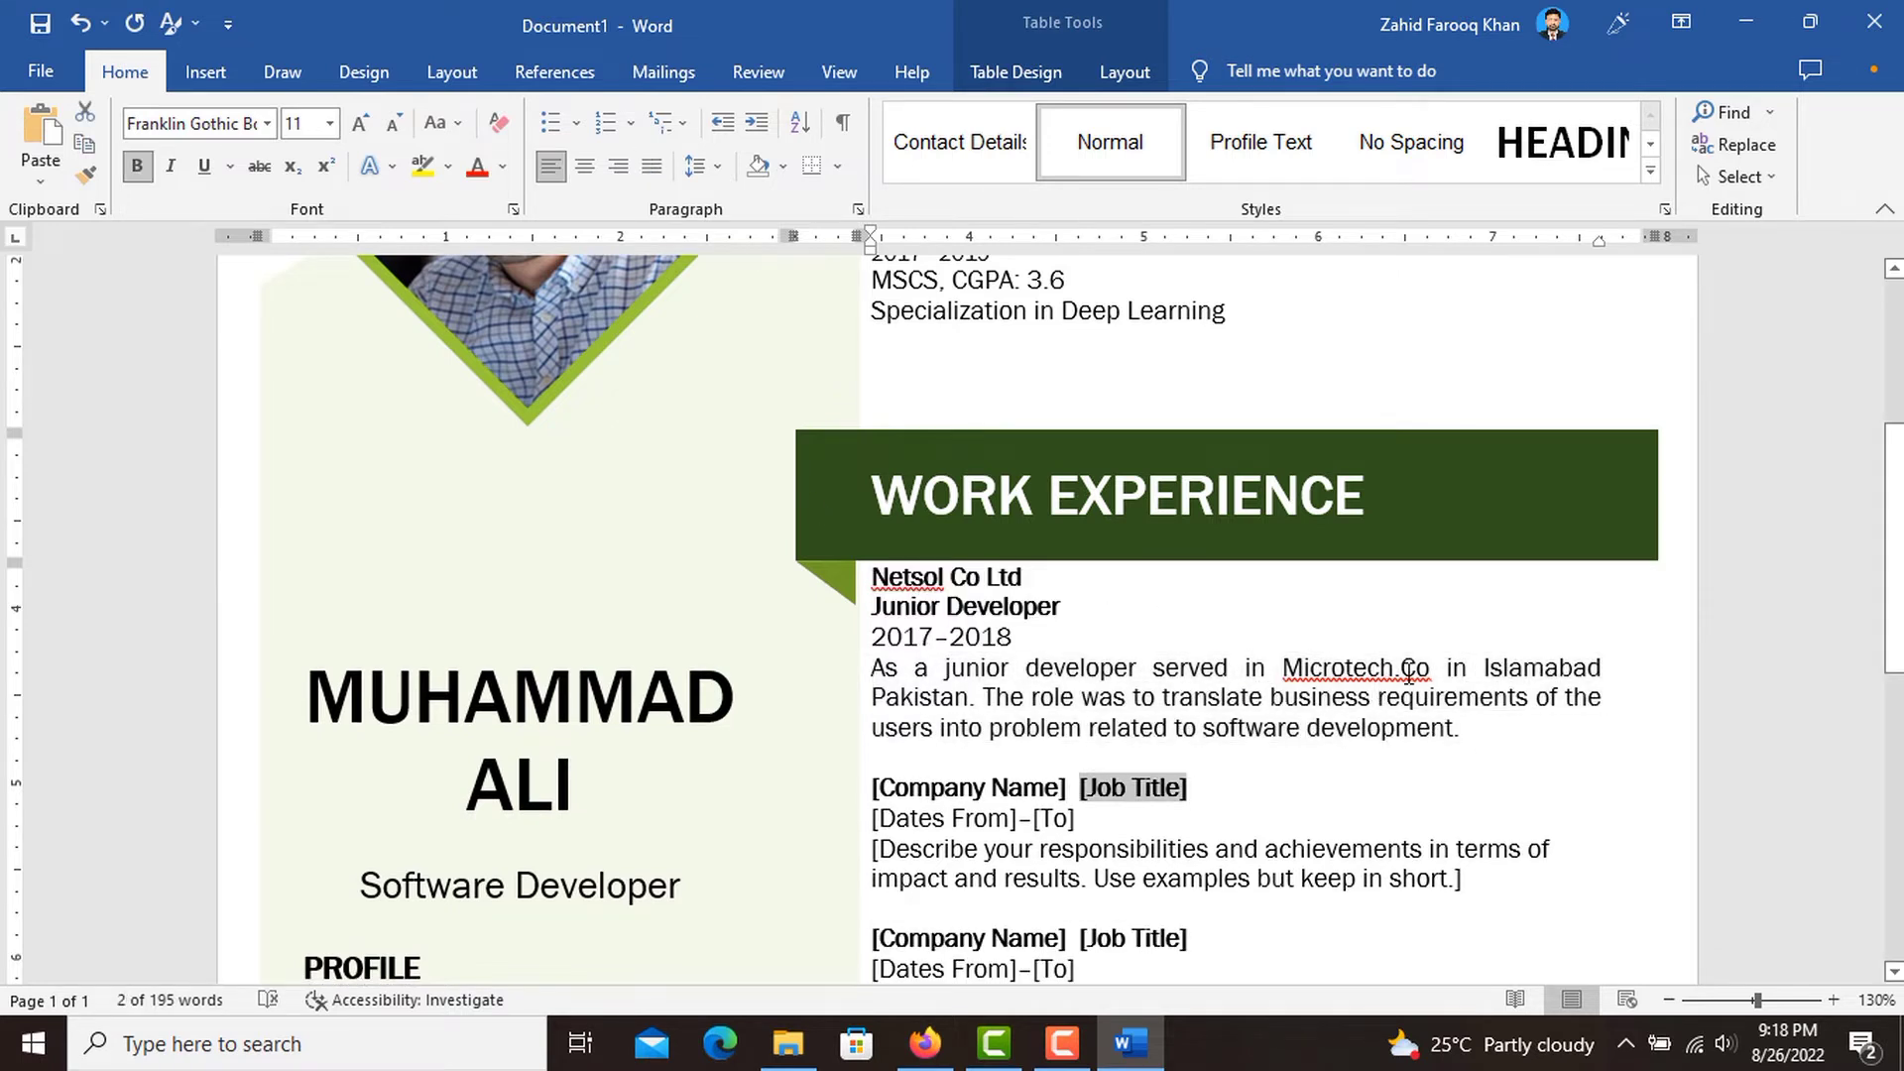
pyautogui.moveTo(1435, 668); pyautogui.dragTo(1282, 667)
pyautogui.write('Netsol')
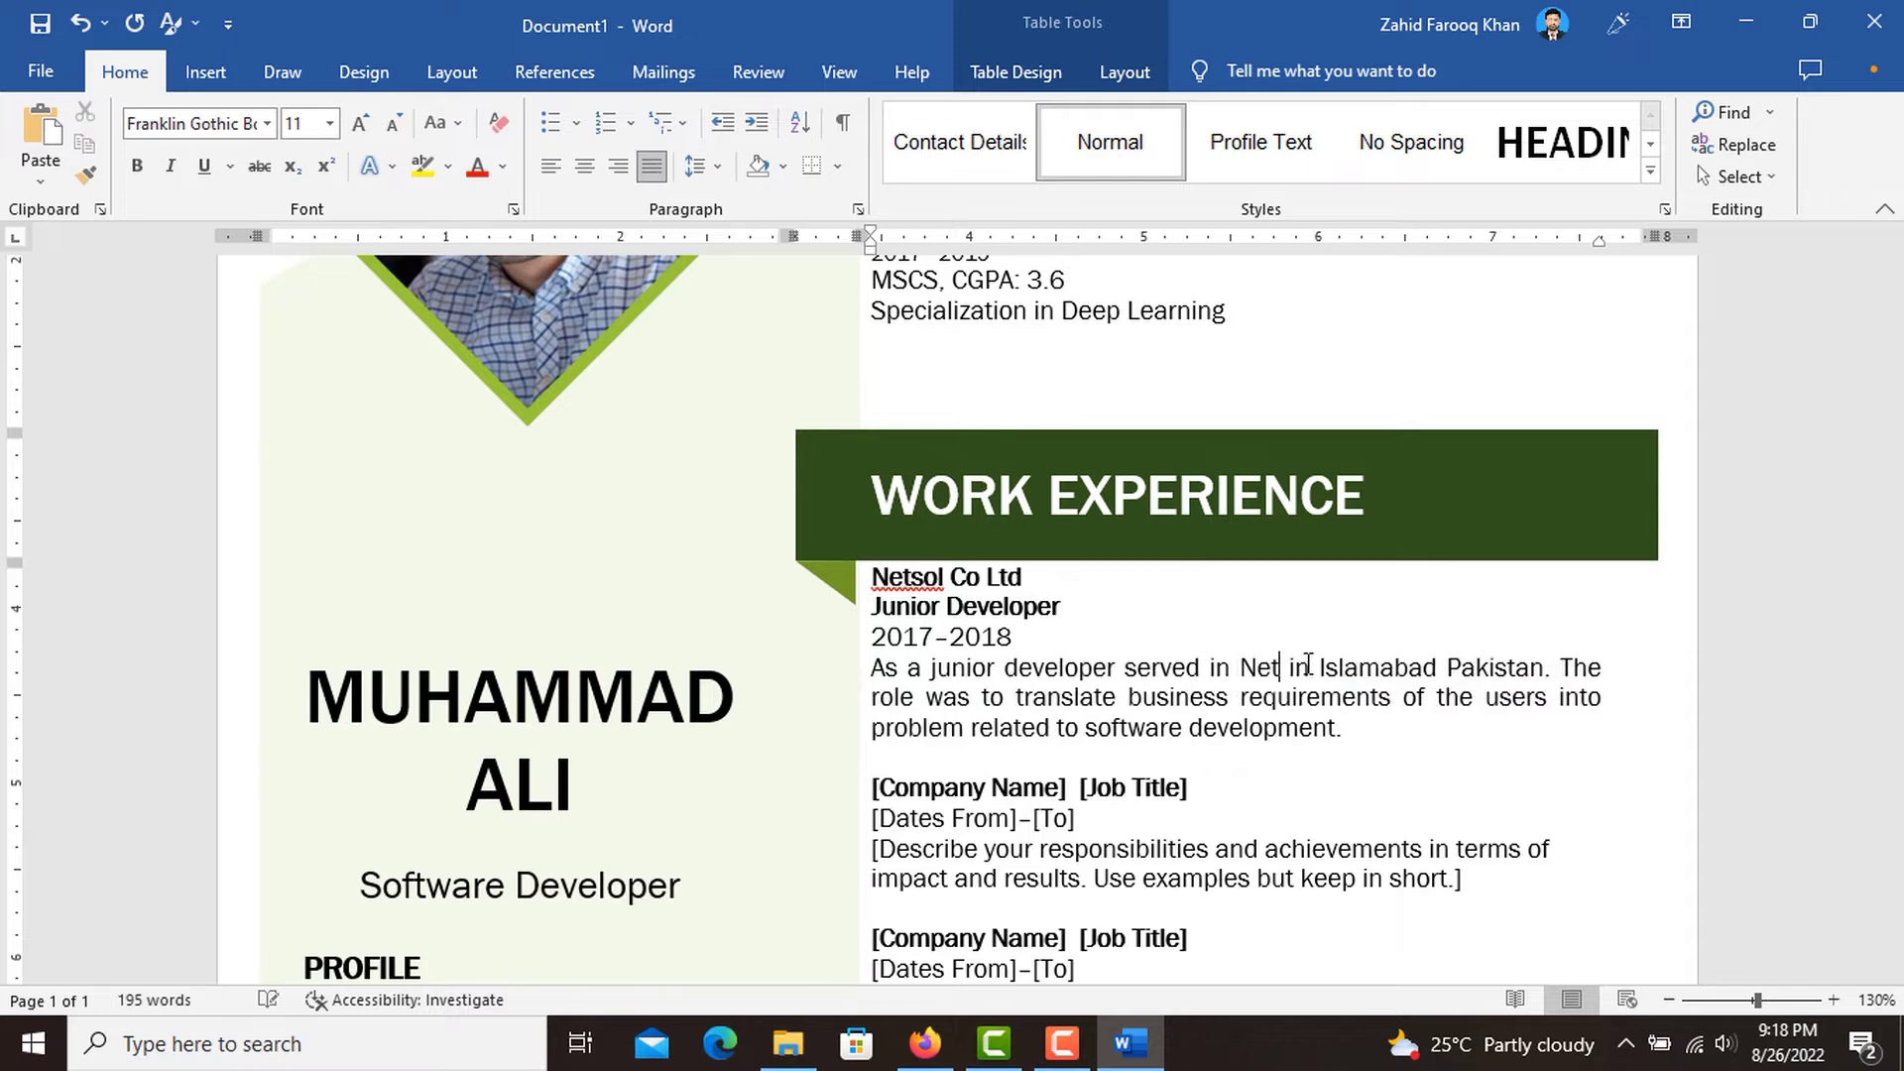
# Replace the [Company Name] placeholder of the second work experience entry with "BrainTech".
pyautogui.scroll(-1, 1359, 753)
pyautogui.click(1010, 652)
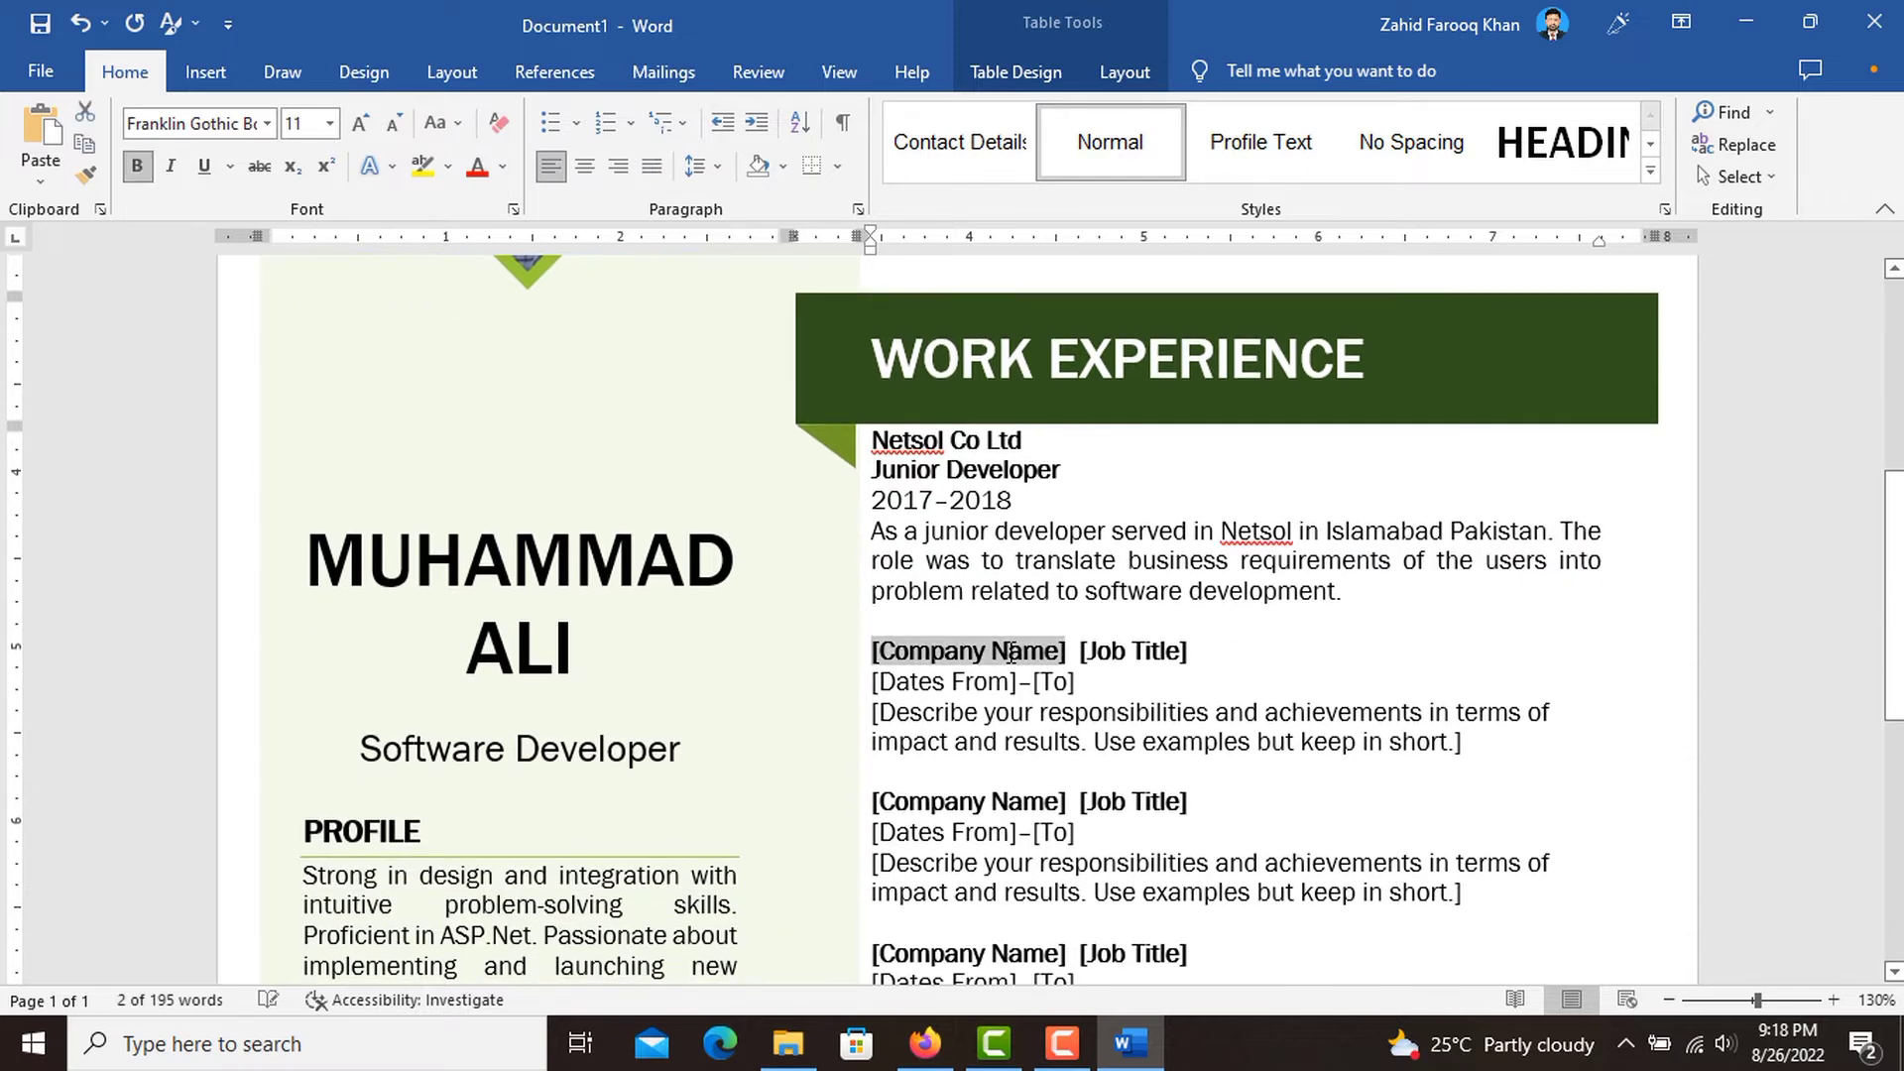
pyautogui.write('BrainTech')
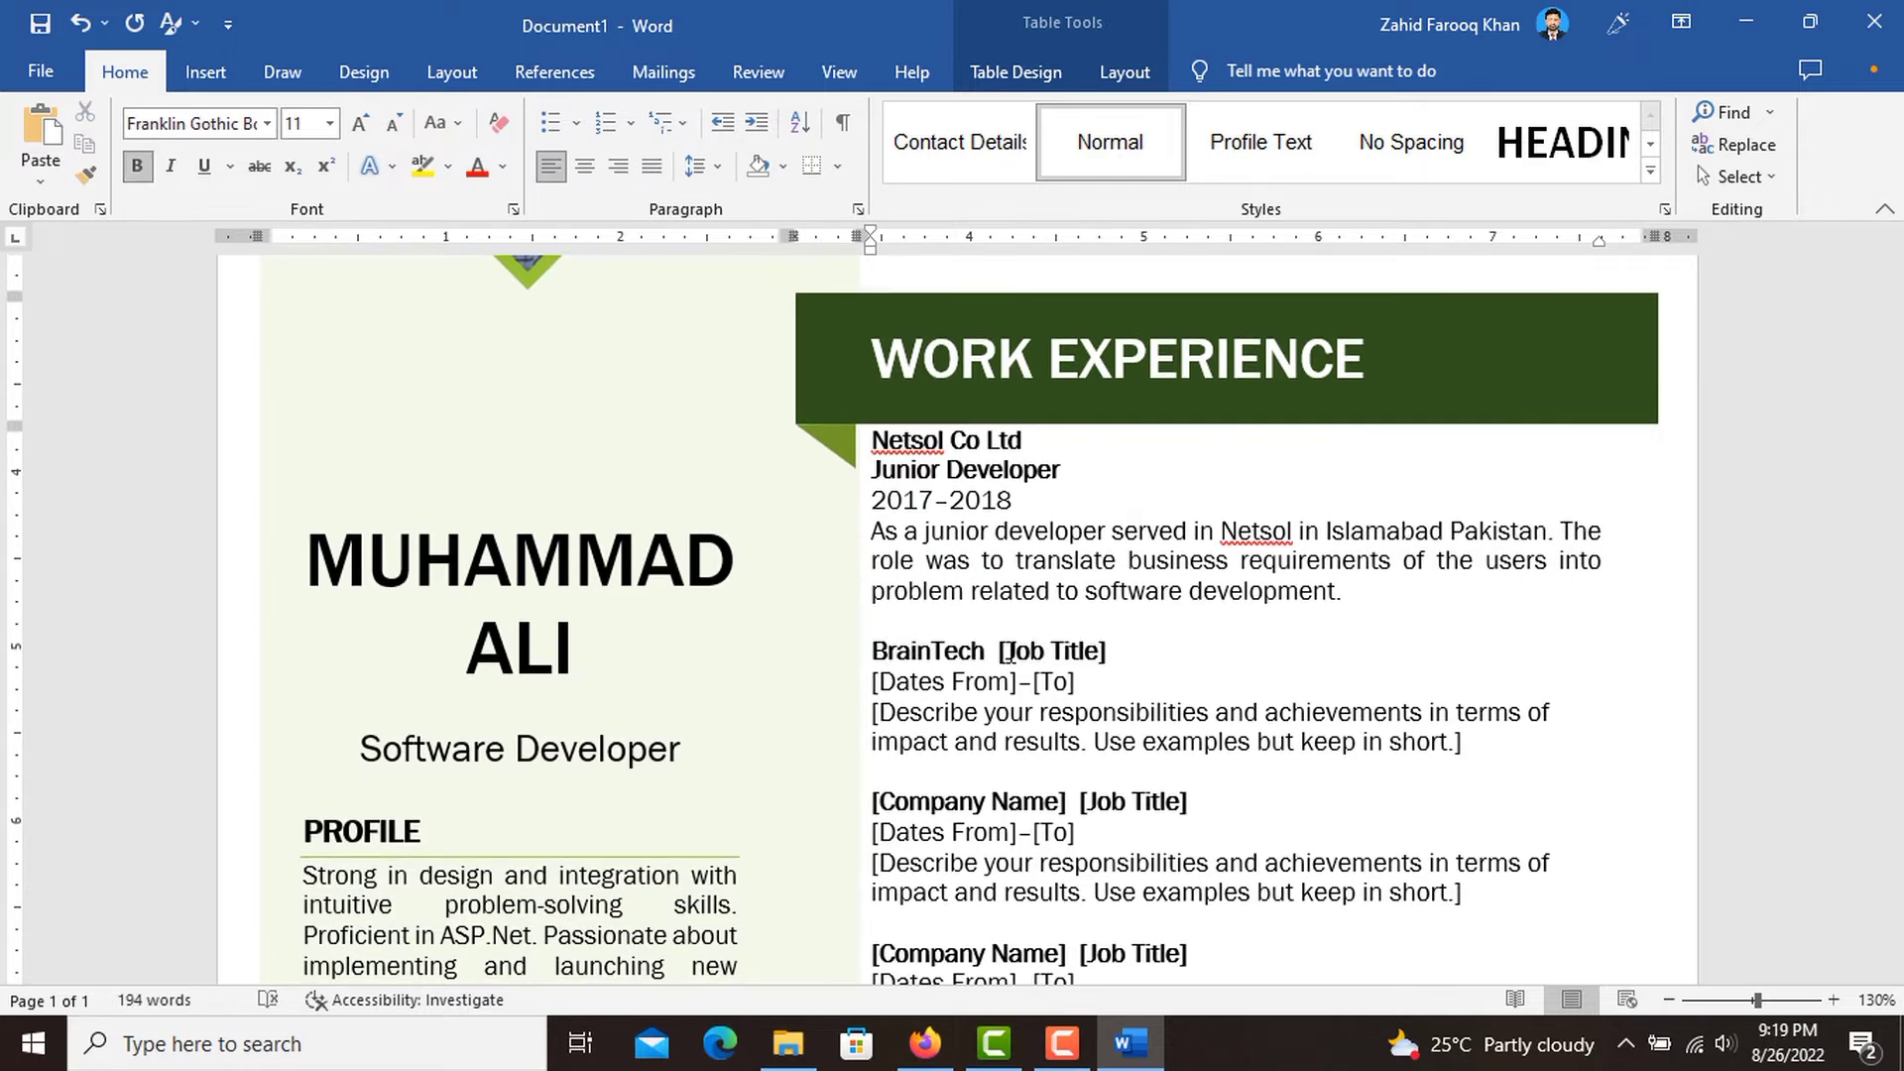
# Remove the [Job Title] placeholder of the BrainTech entry and enter "Senior Developer" on its own line below the company name.
pyautogui.press('Return')
pyautogui.press('Delete')
pyautogui.press('Delete')
pyautogui.press('Delete')
pyautogui.press('Delete')
pyautogui.press('Delete')
pyautogui.press('Delete')
pyautogui.press('Delete')
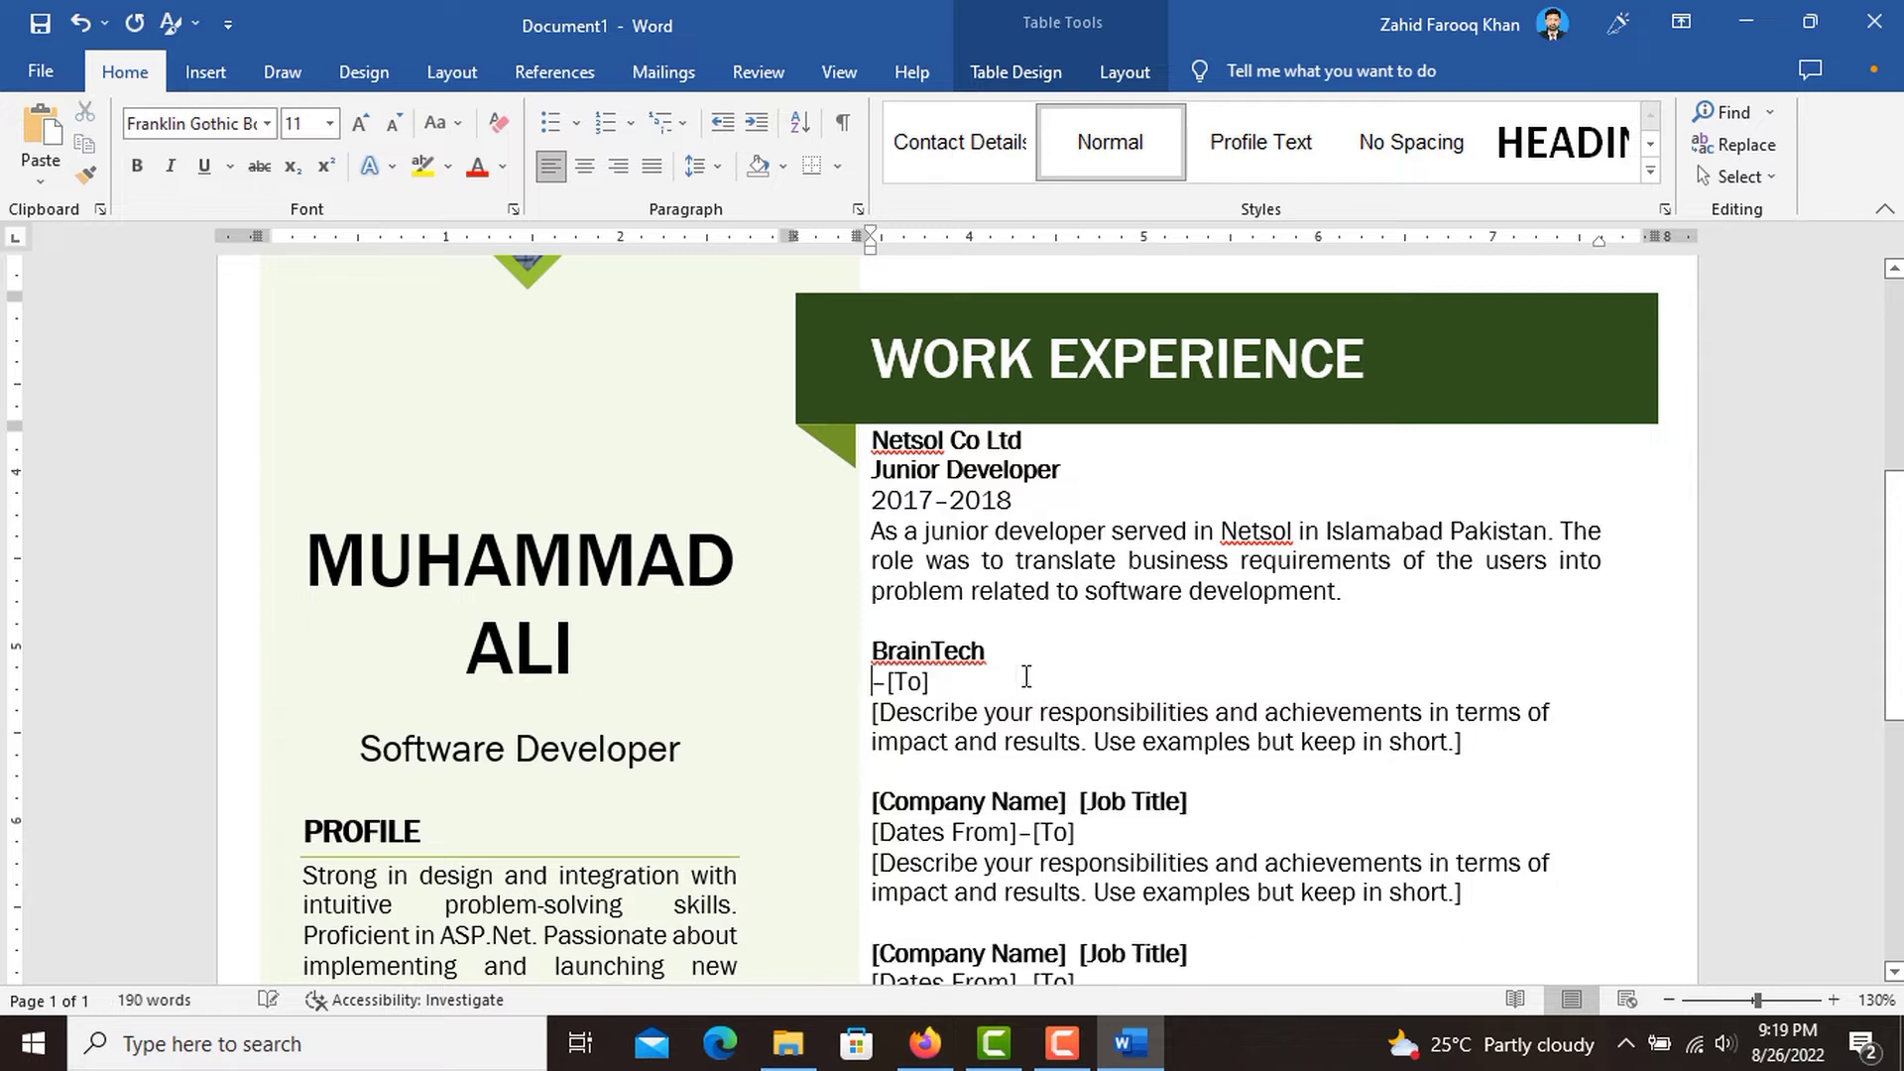
pyautogui.hotkey('ctrl', 'z')
pyautogui.click(1016, 652)
pyautogui.press('Return')
pyautogui.write('Senior ')
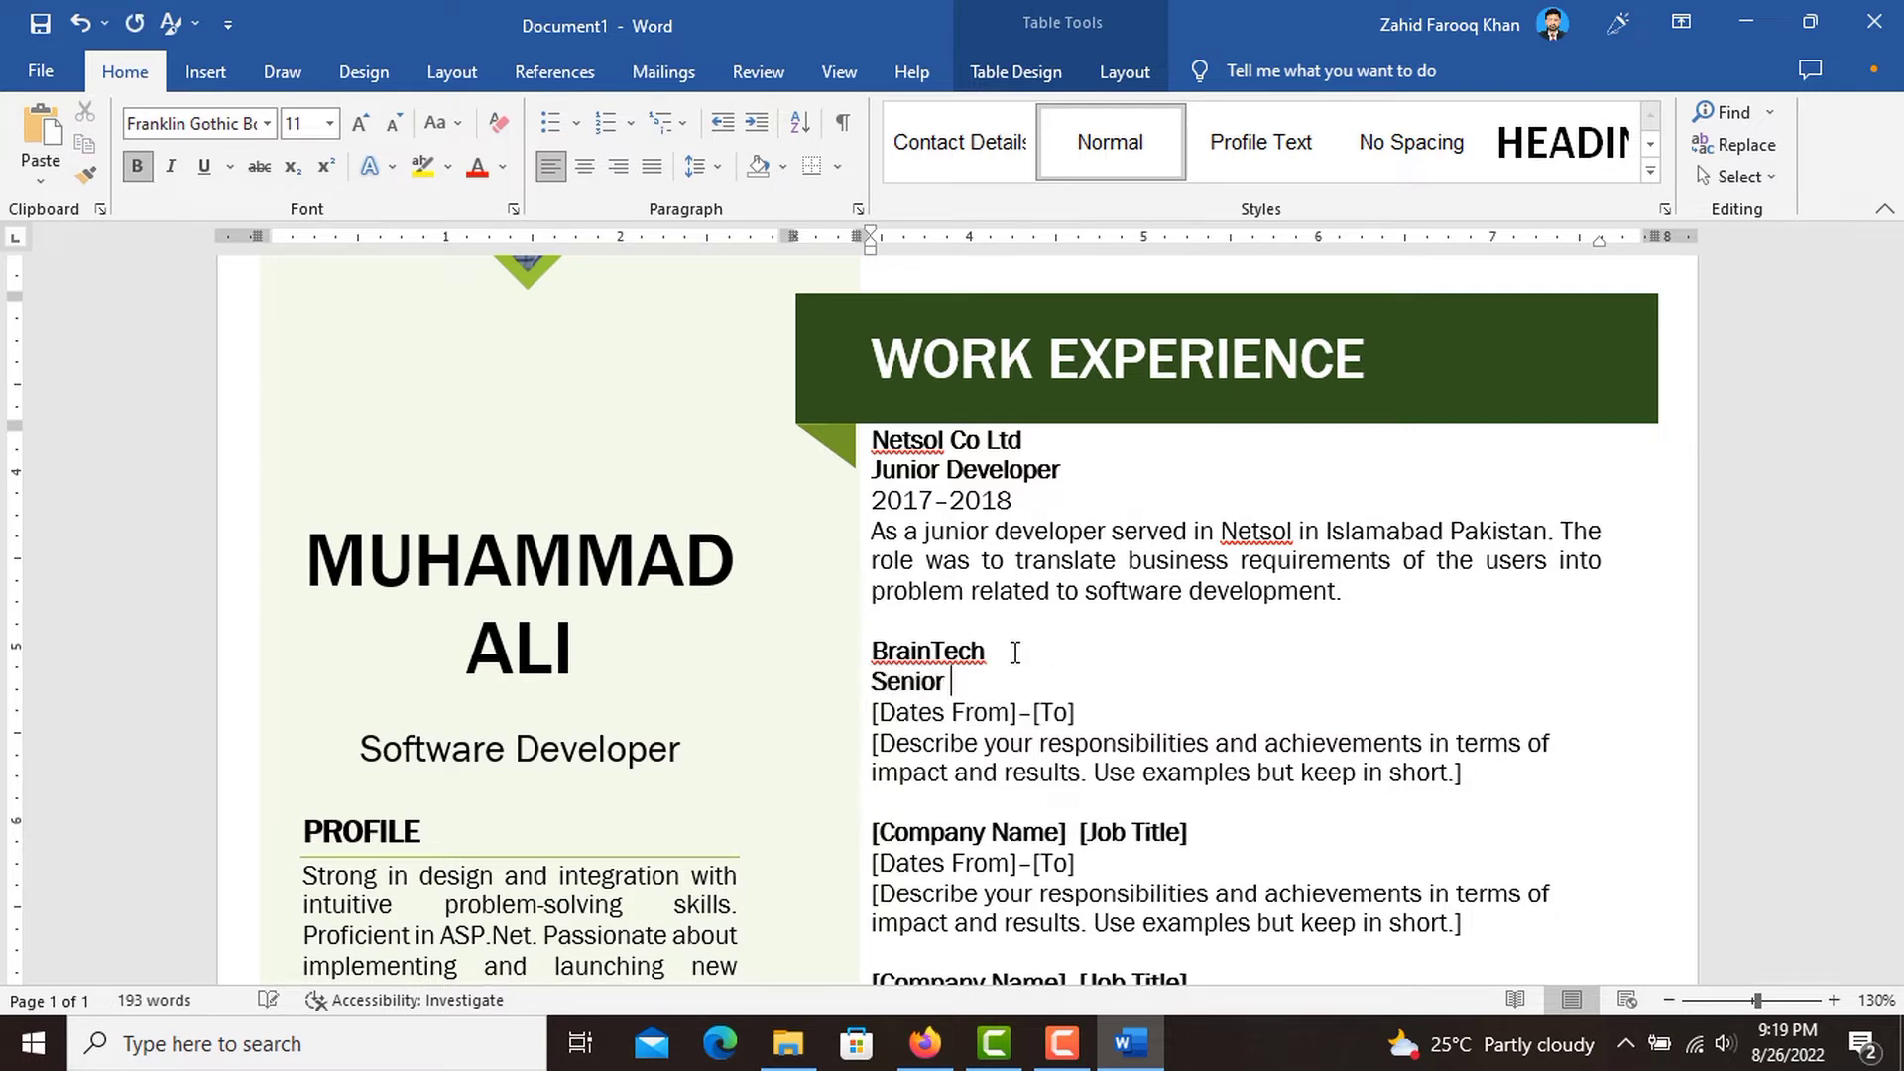
pyautogui.write('Developer')
# Set the BrainTech entry's start date to 2018 and end date to 2019.
pyautogui.click(959, 712)
pyautogui.write('2018')
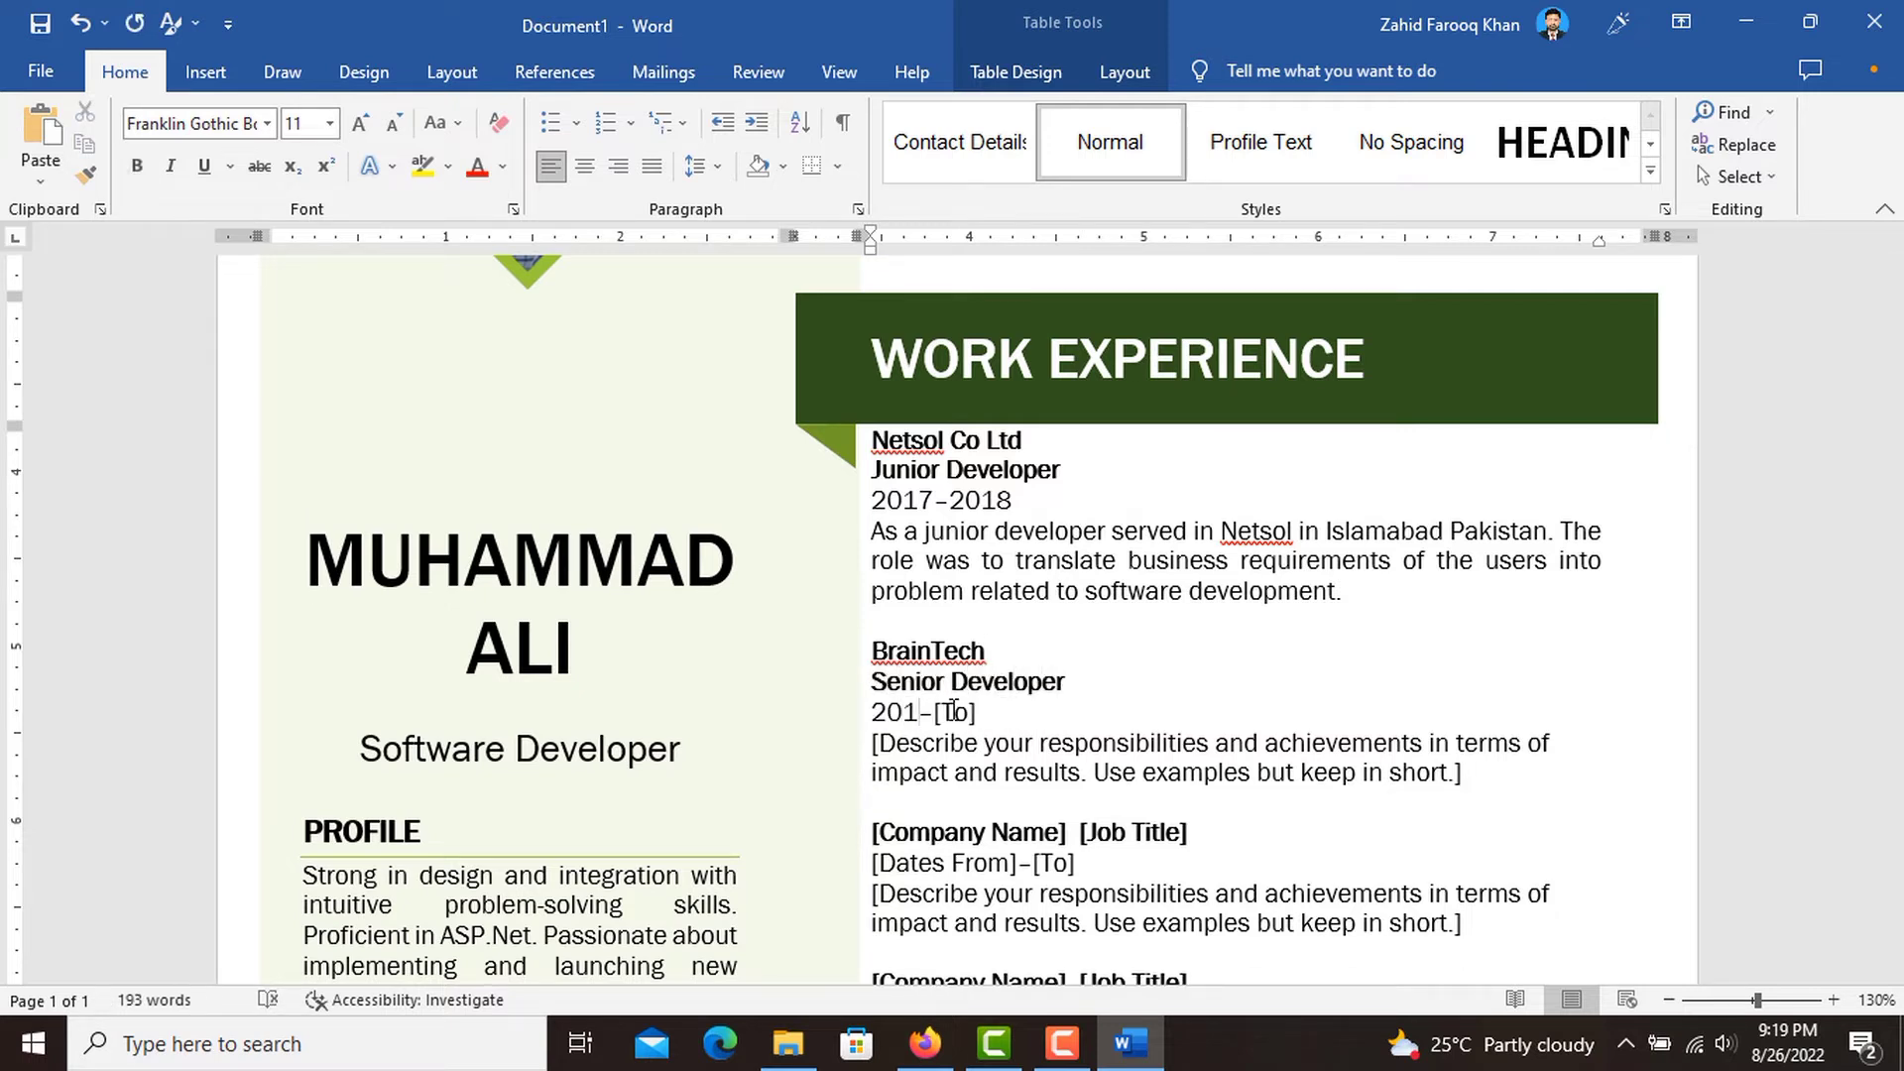
pyautogui.click(959, 712)
pyautogui.write('2019')
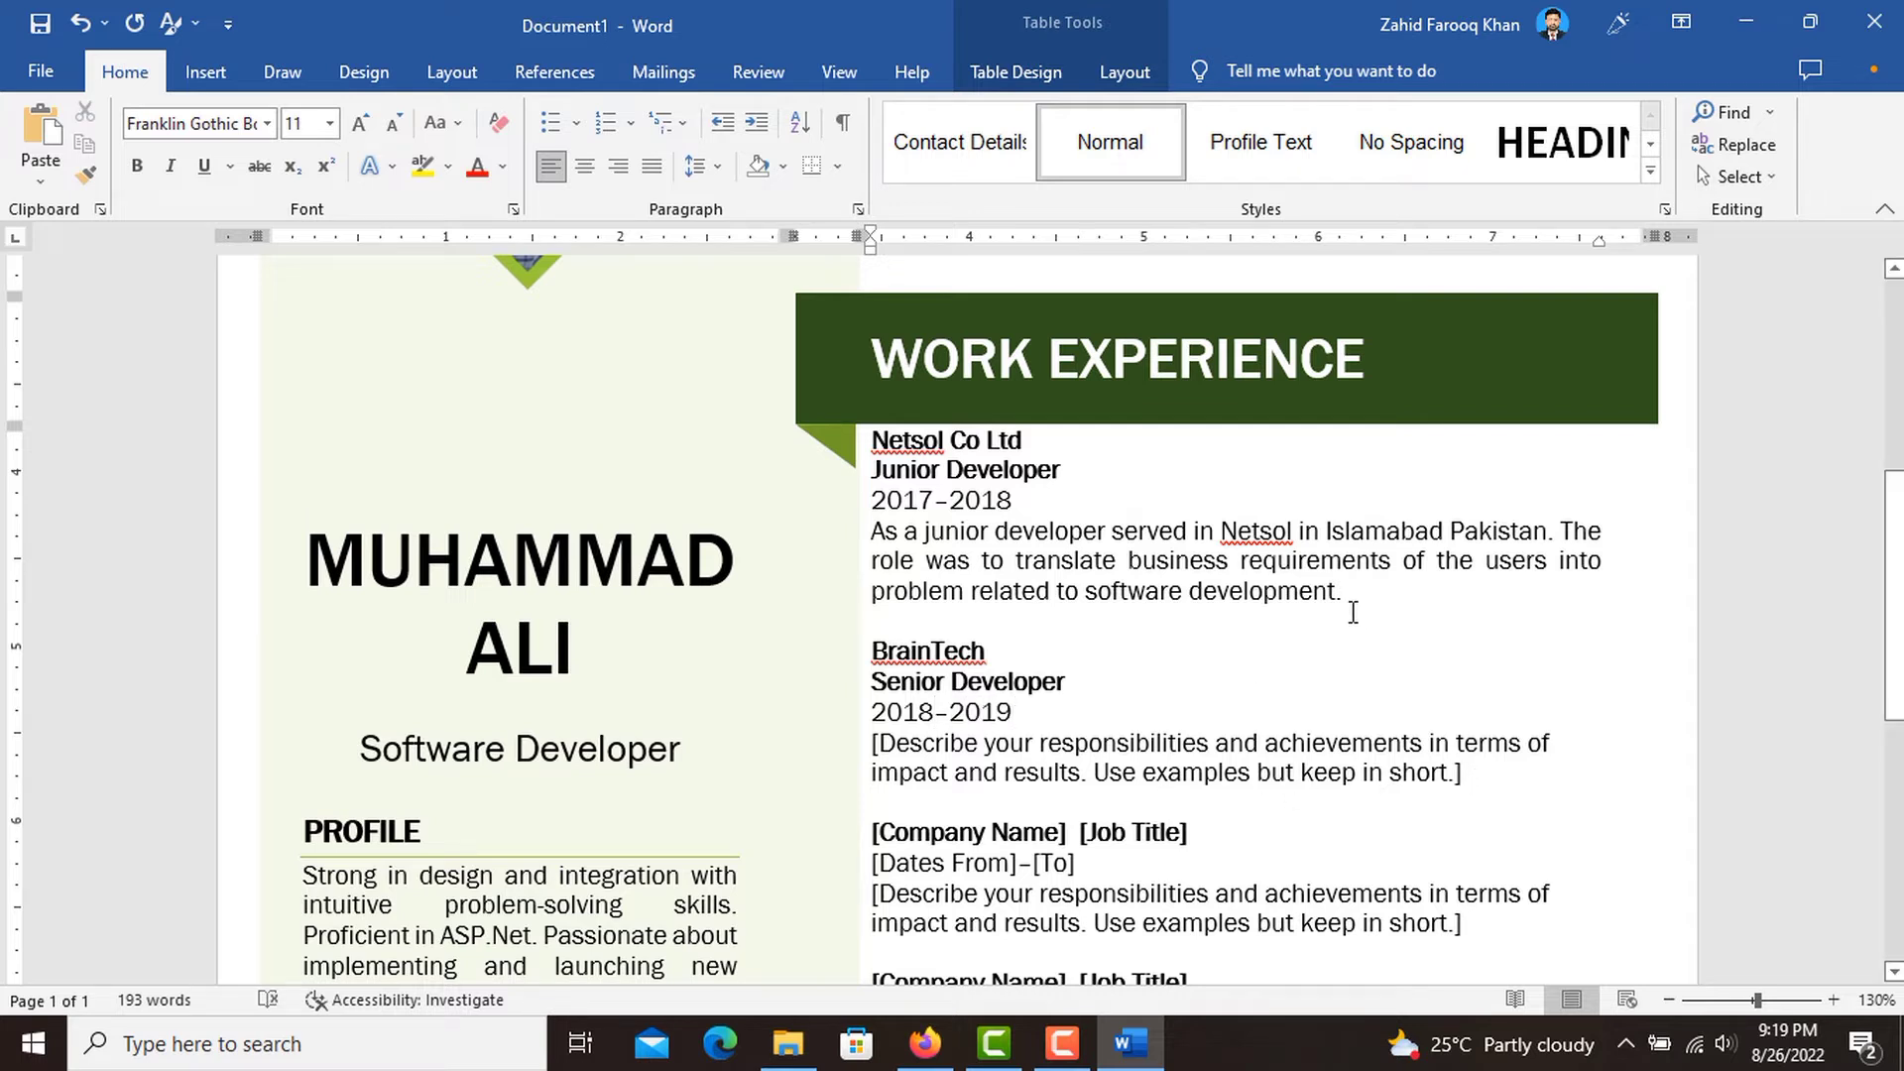
# Copy the Netsol description over the BrainTech entry's description placeholder and replace "Netsol" in the copy with "BrainTech".
pyautogui.moveTo(1354, 598); pyautogui.dragTo(890, 527)
pyautogui.hotkey('ctrl', 'c')
pyautogui.click(1466, 775)
pyautogui.hotkey('ctrl', 'v')
pyautogui.doubleClick(1255, 743)
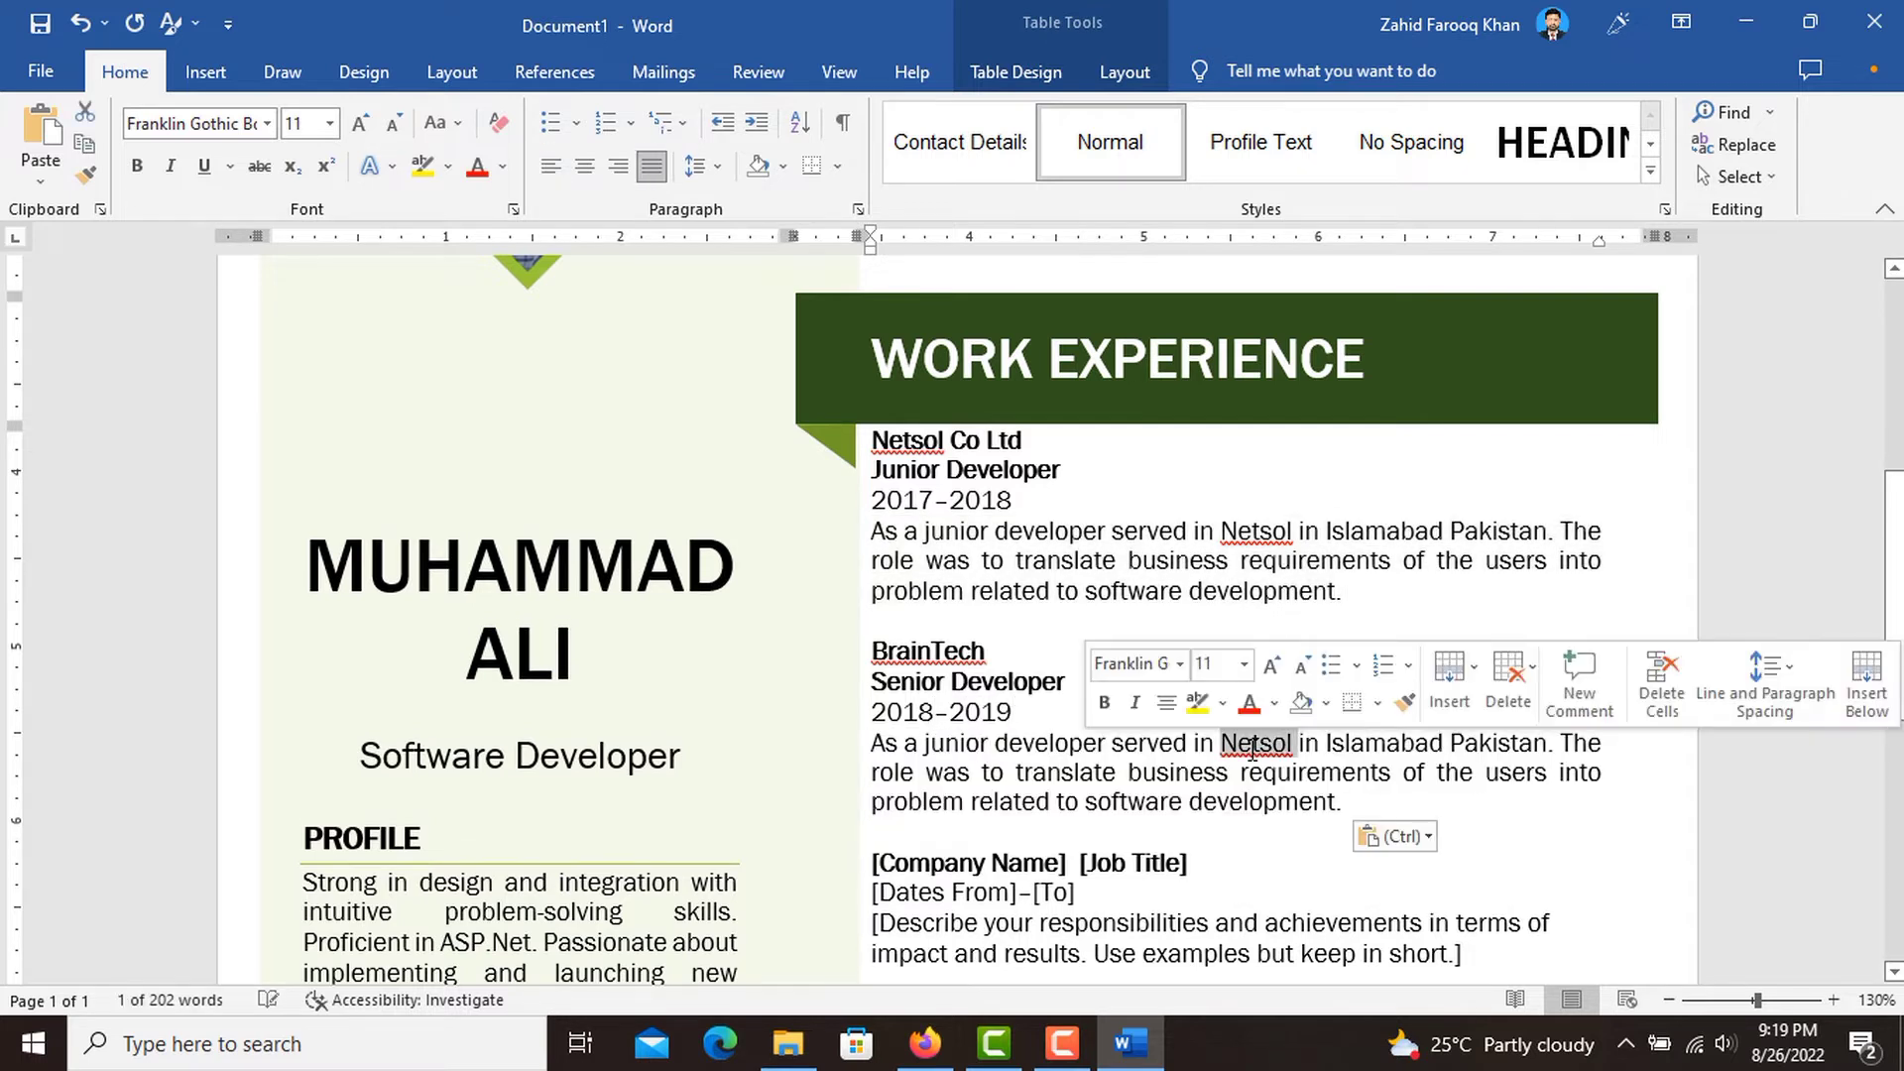
pyautogui.write('BrainTech')
# Fill the third work experience entry with company "AlphaTech Co Ltd" and, on its own line below, job title "Software Team Lead".
pyautogui.scroll(-3, 1438, 802)
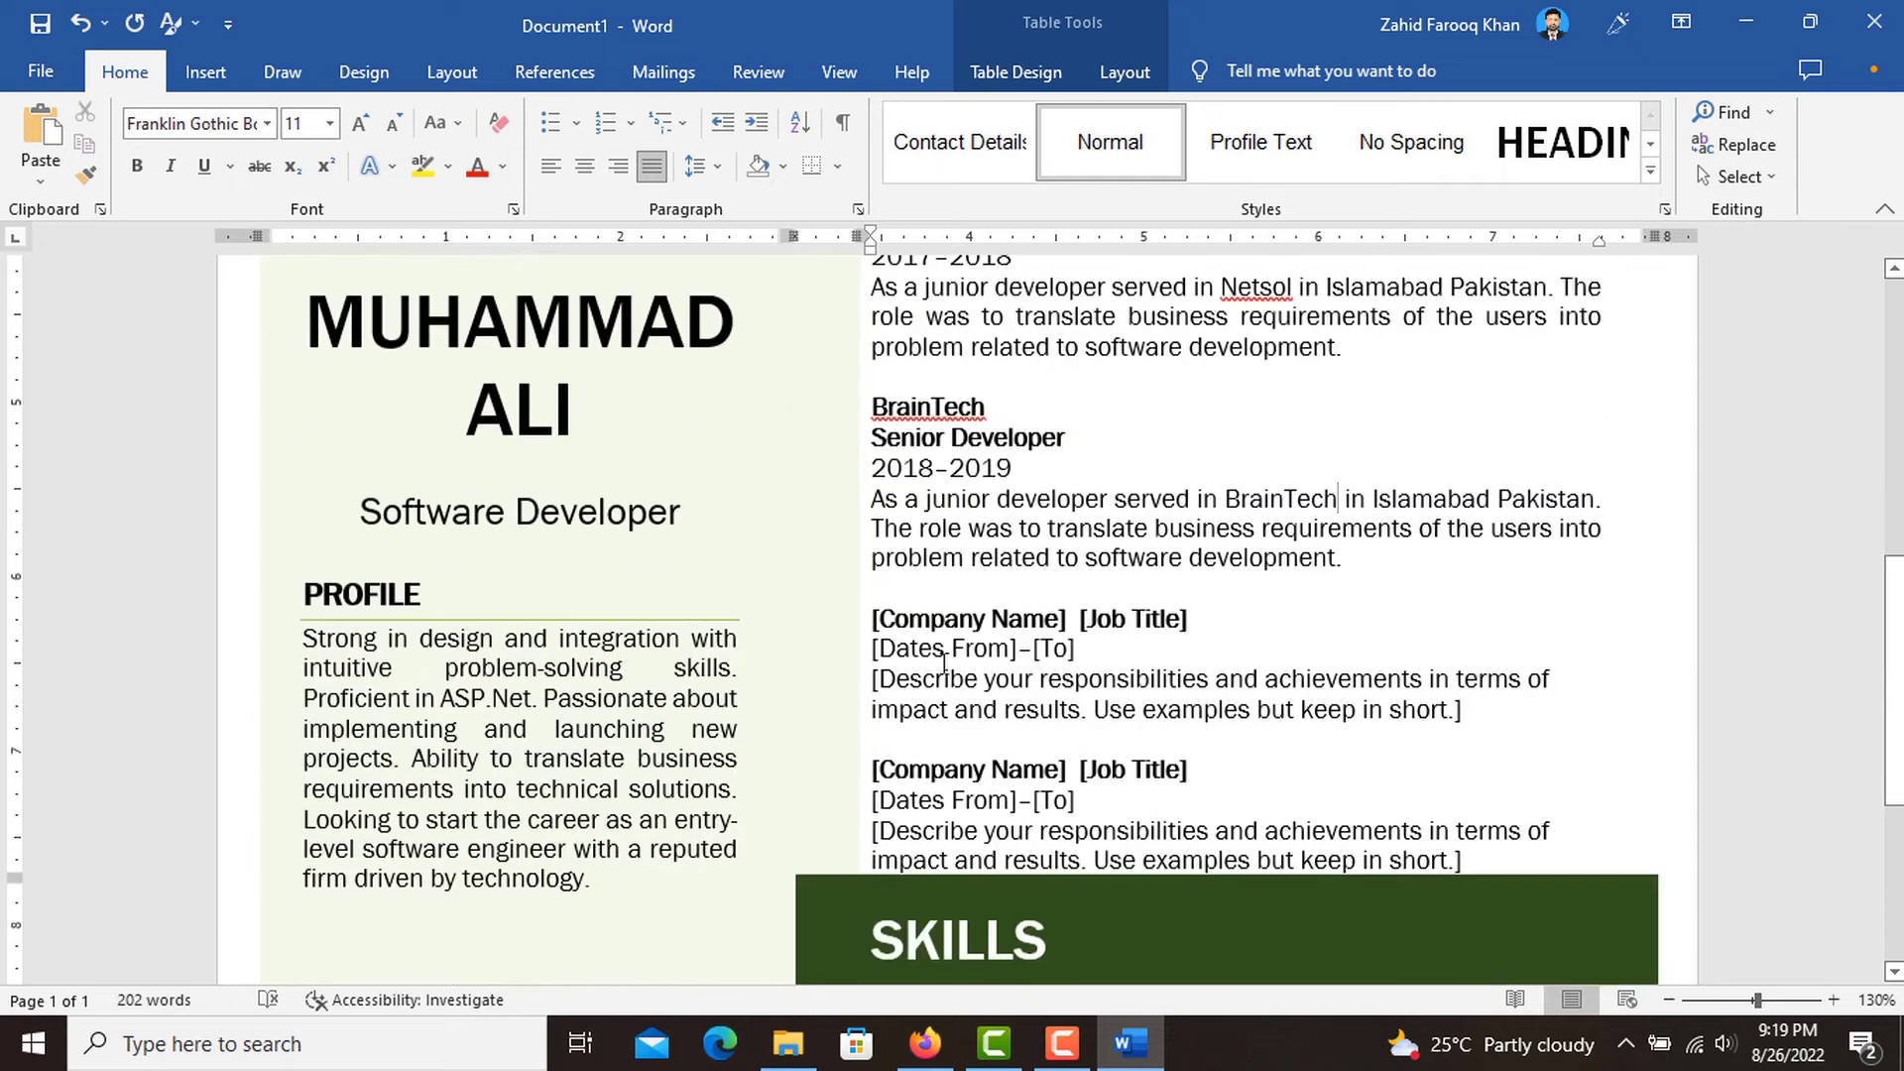
pyautogui.click(962, 617)
pyautogui.write('AlphaTech')
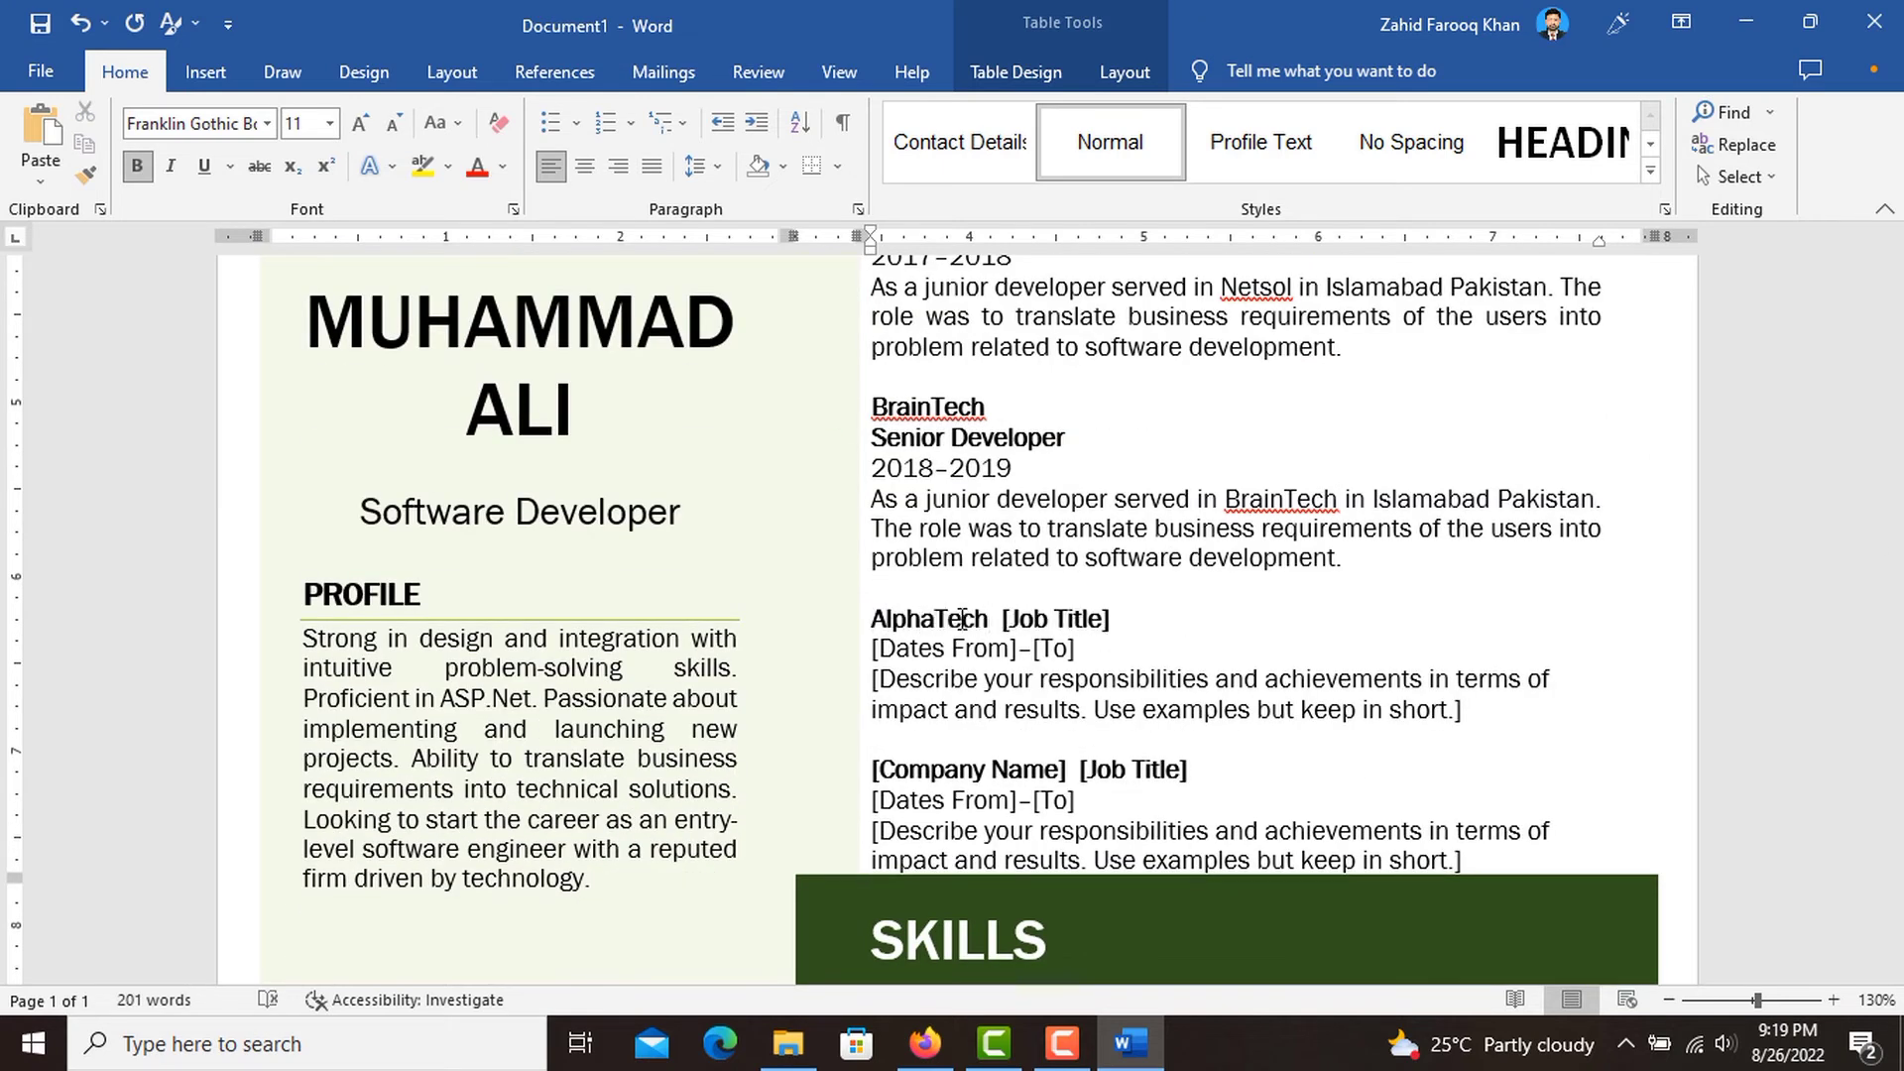
pyautogui.write(' Co Ltd')
pyautogui.press('Return')
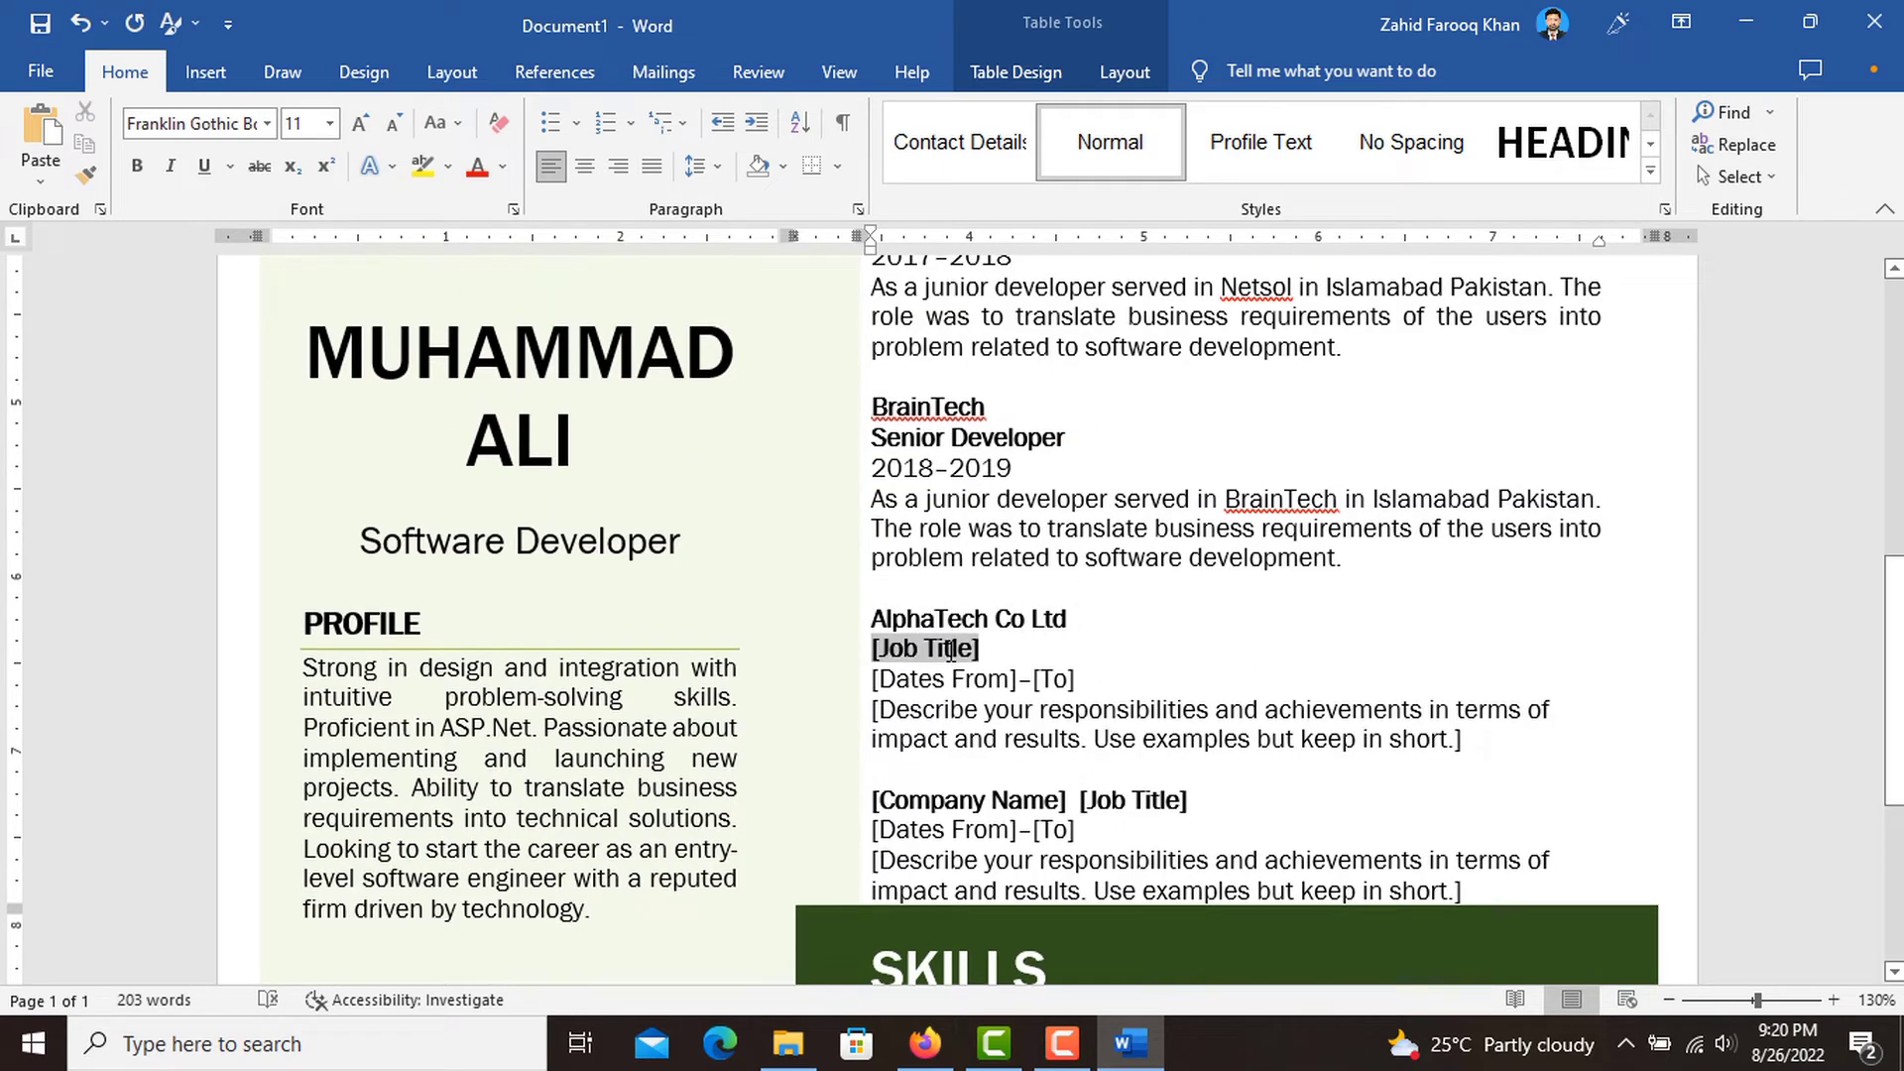
pyautogui.write('Software Team Lead')
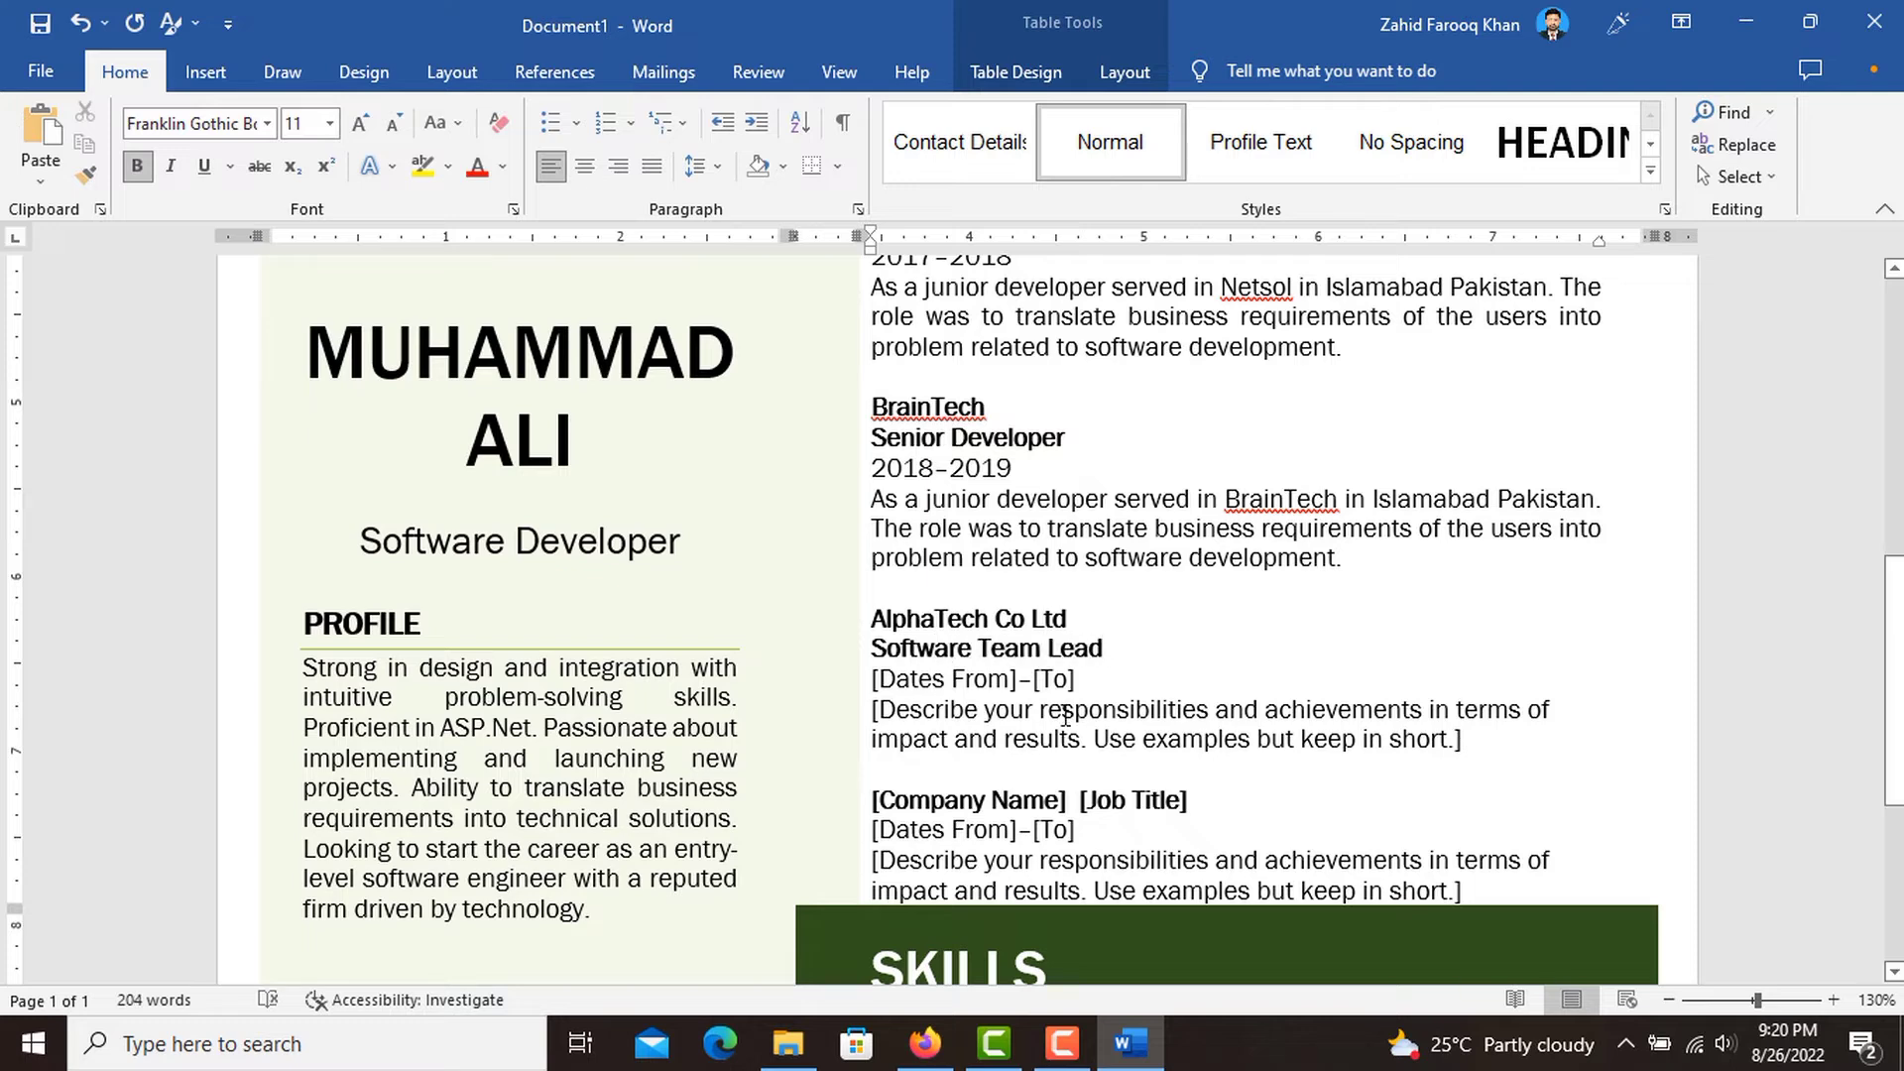
# Set the AlphaTech entry's start date to 2019 and end date to "Present".
pyautogui.click(960, 681)
pyautogui.scroll(5, 962, 687)
pyautogui.scroll(-5, 962, 687)
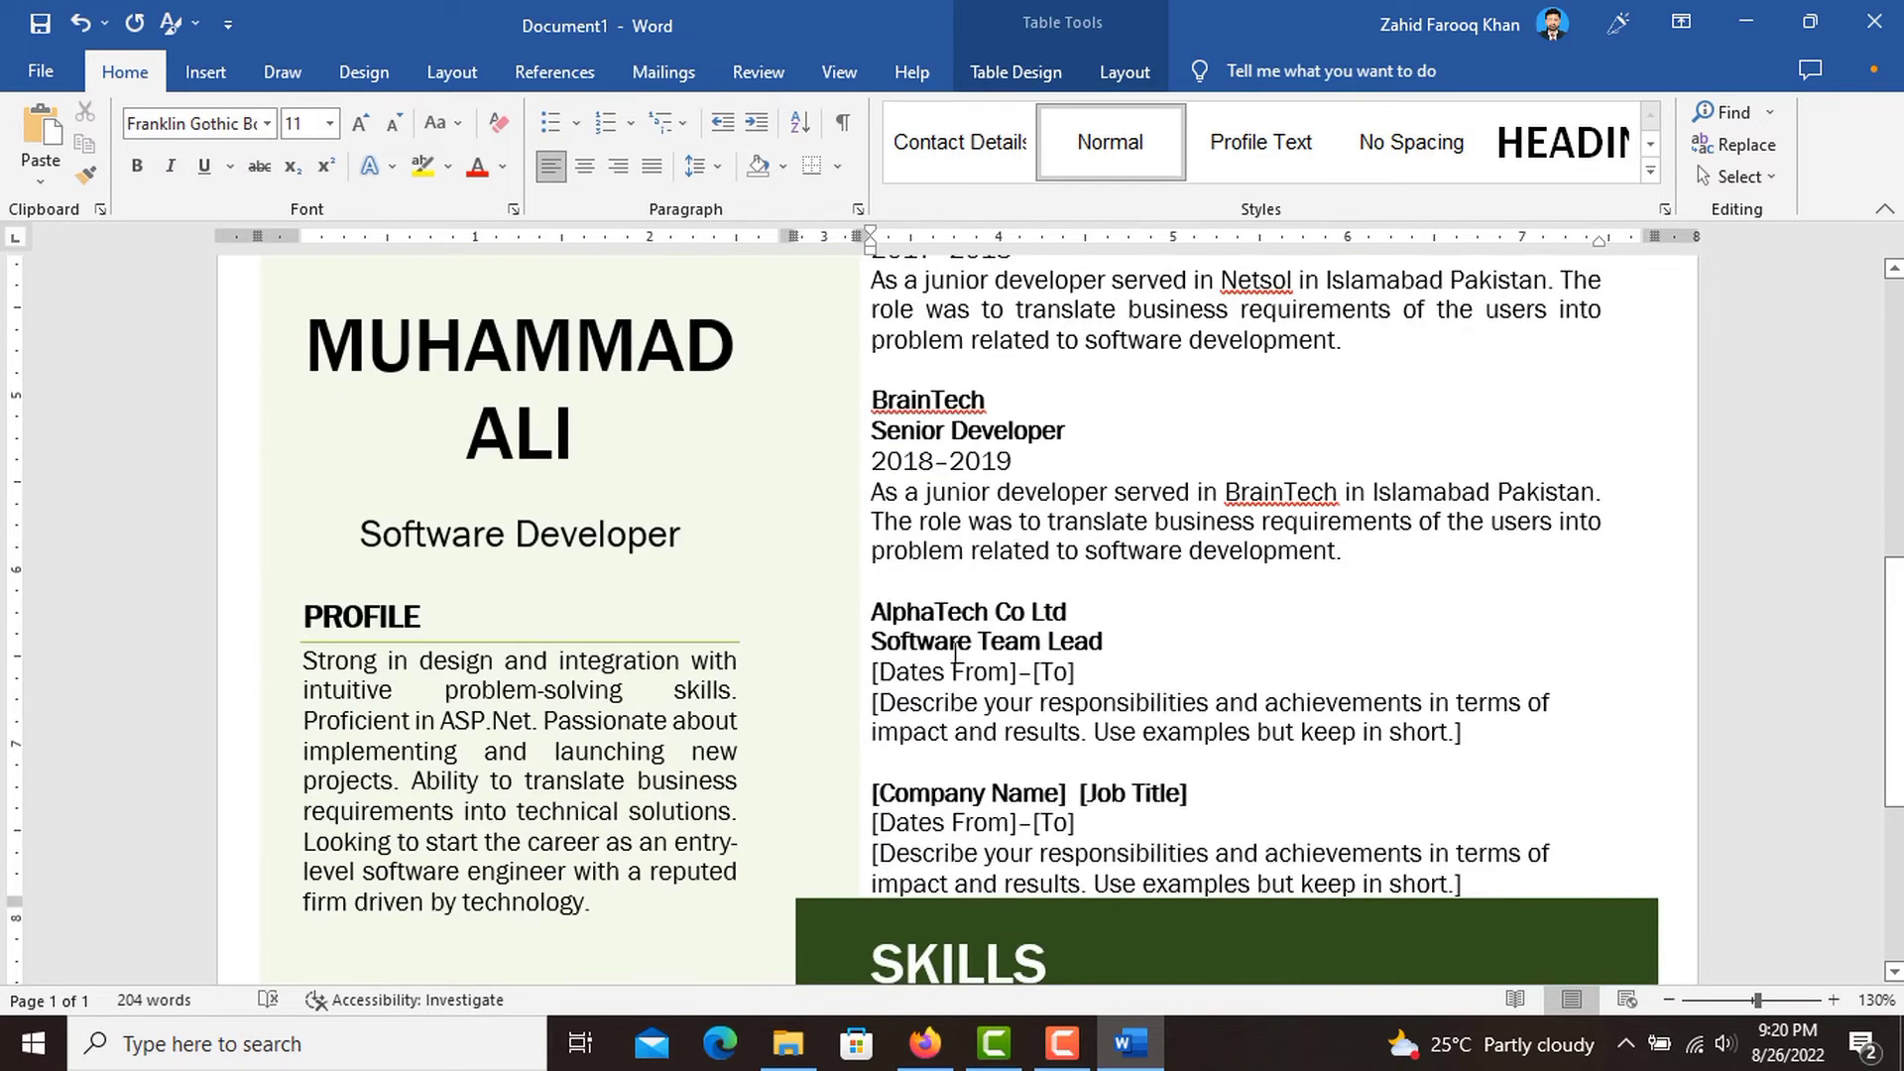
pyautogui.click(945, 673)
pyautogui.write('2019')
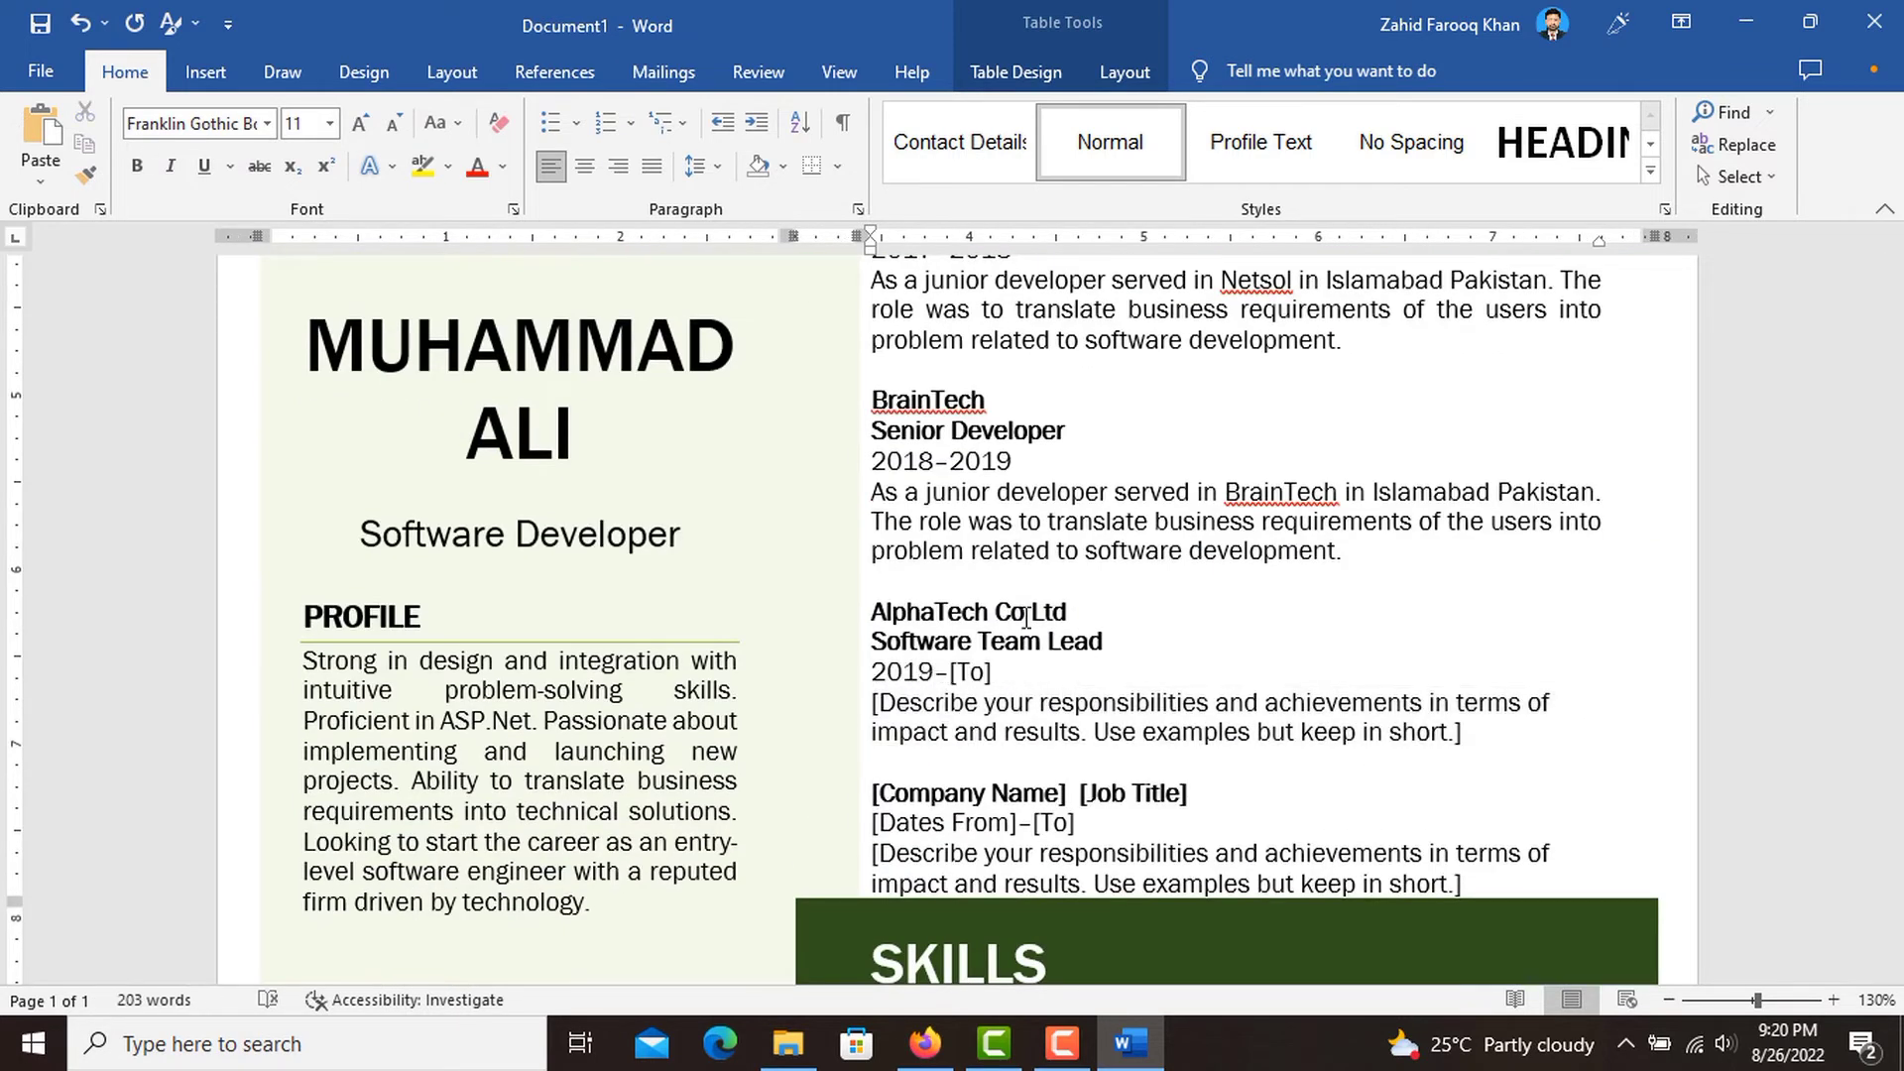
pyautogui.click(944, 672)
pyautogui.write('Present')
# Copy the BrainTech description over the AlphaTech entry's description placeholder and replace "BrainTech" in the copy with "AlphaTech".
pyautogui.click(855, 502)
pyautogui.moveTo(1343, 551); pyautogui.dragTo(873, 493)
pyautogui.moveTo(1473, 731); pyautogui.dragTo(874, 706)
pyautogui.hotkey('ctrl', 'v')
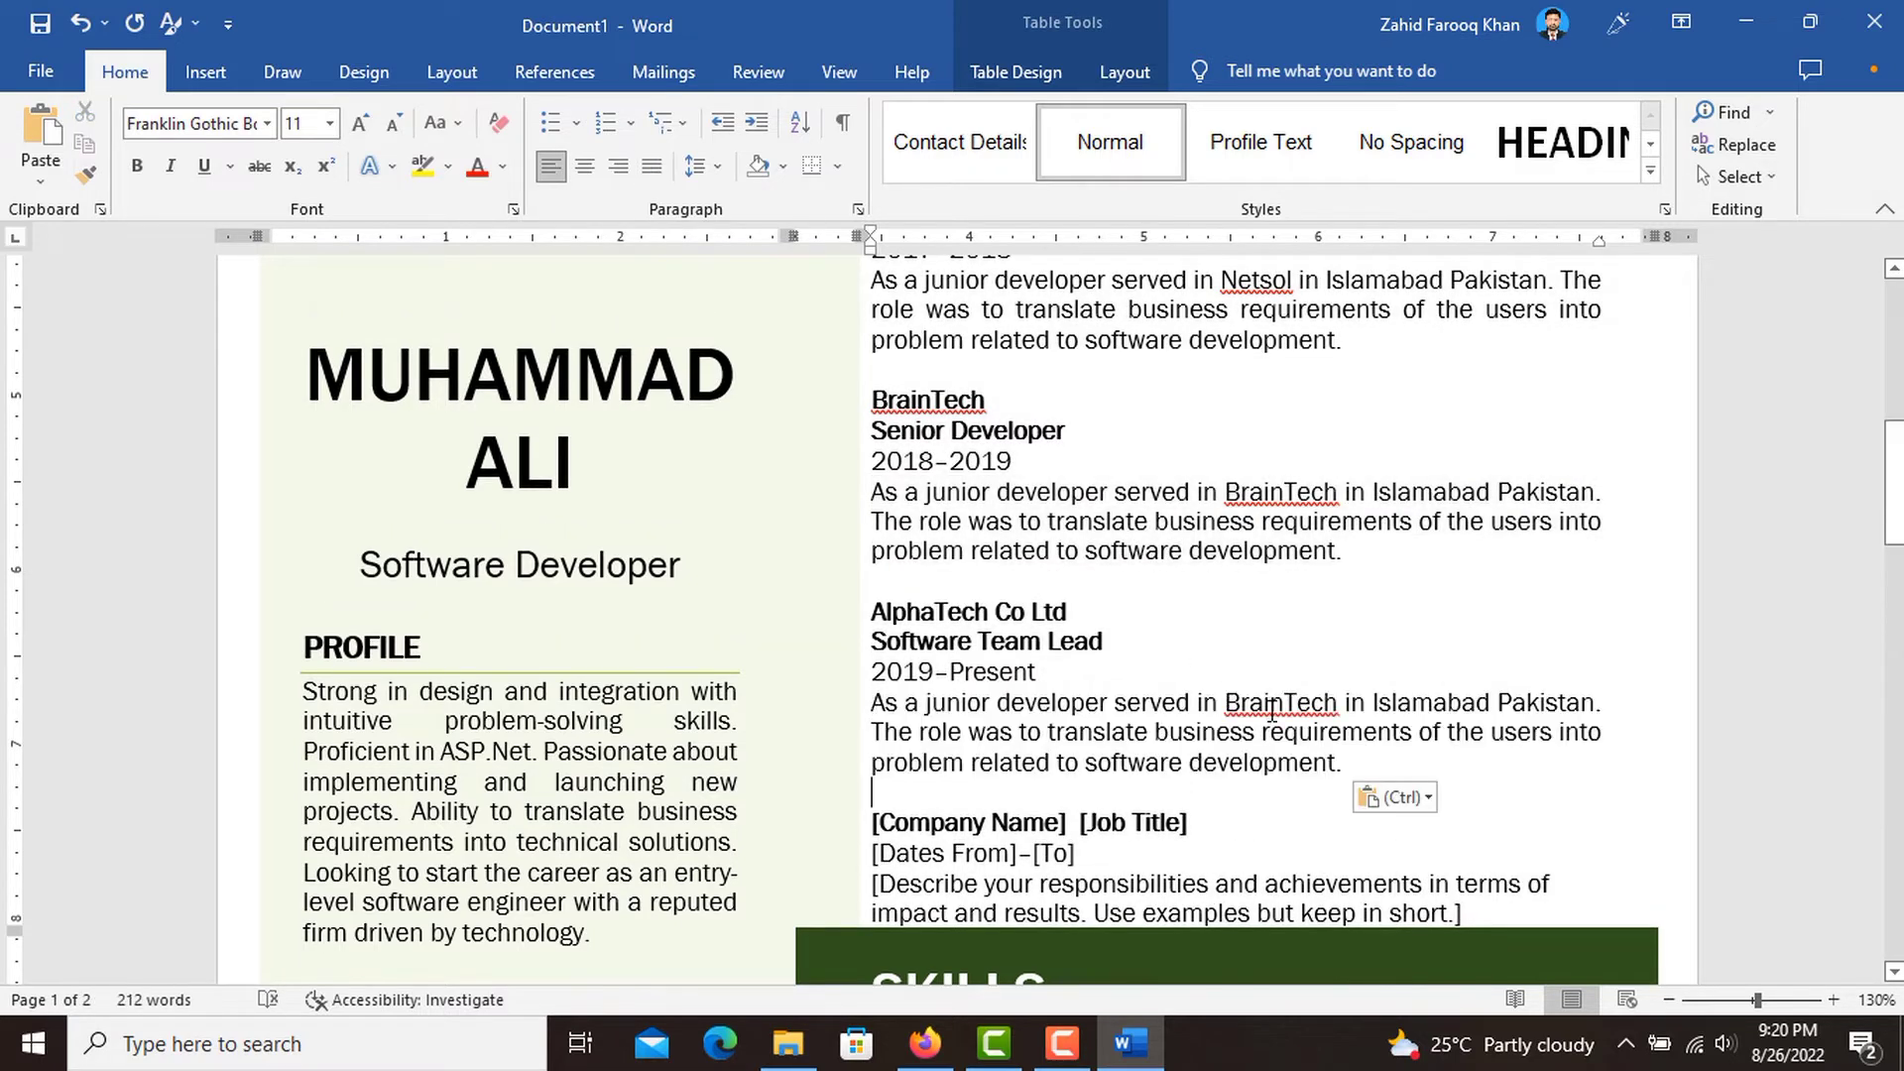
pyautogui.doubleClick(1279, 702)
pyautogui.write('AlphaTech')
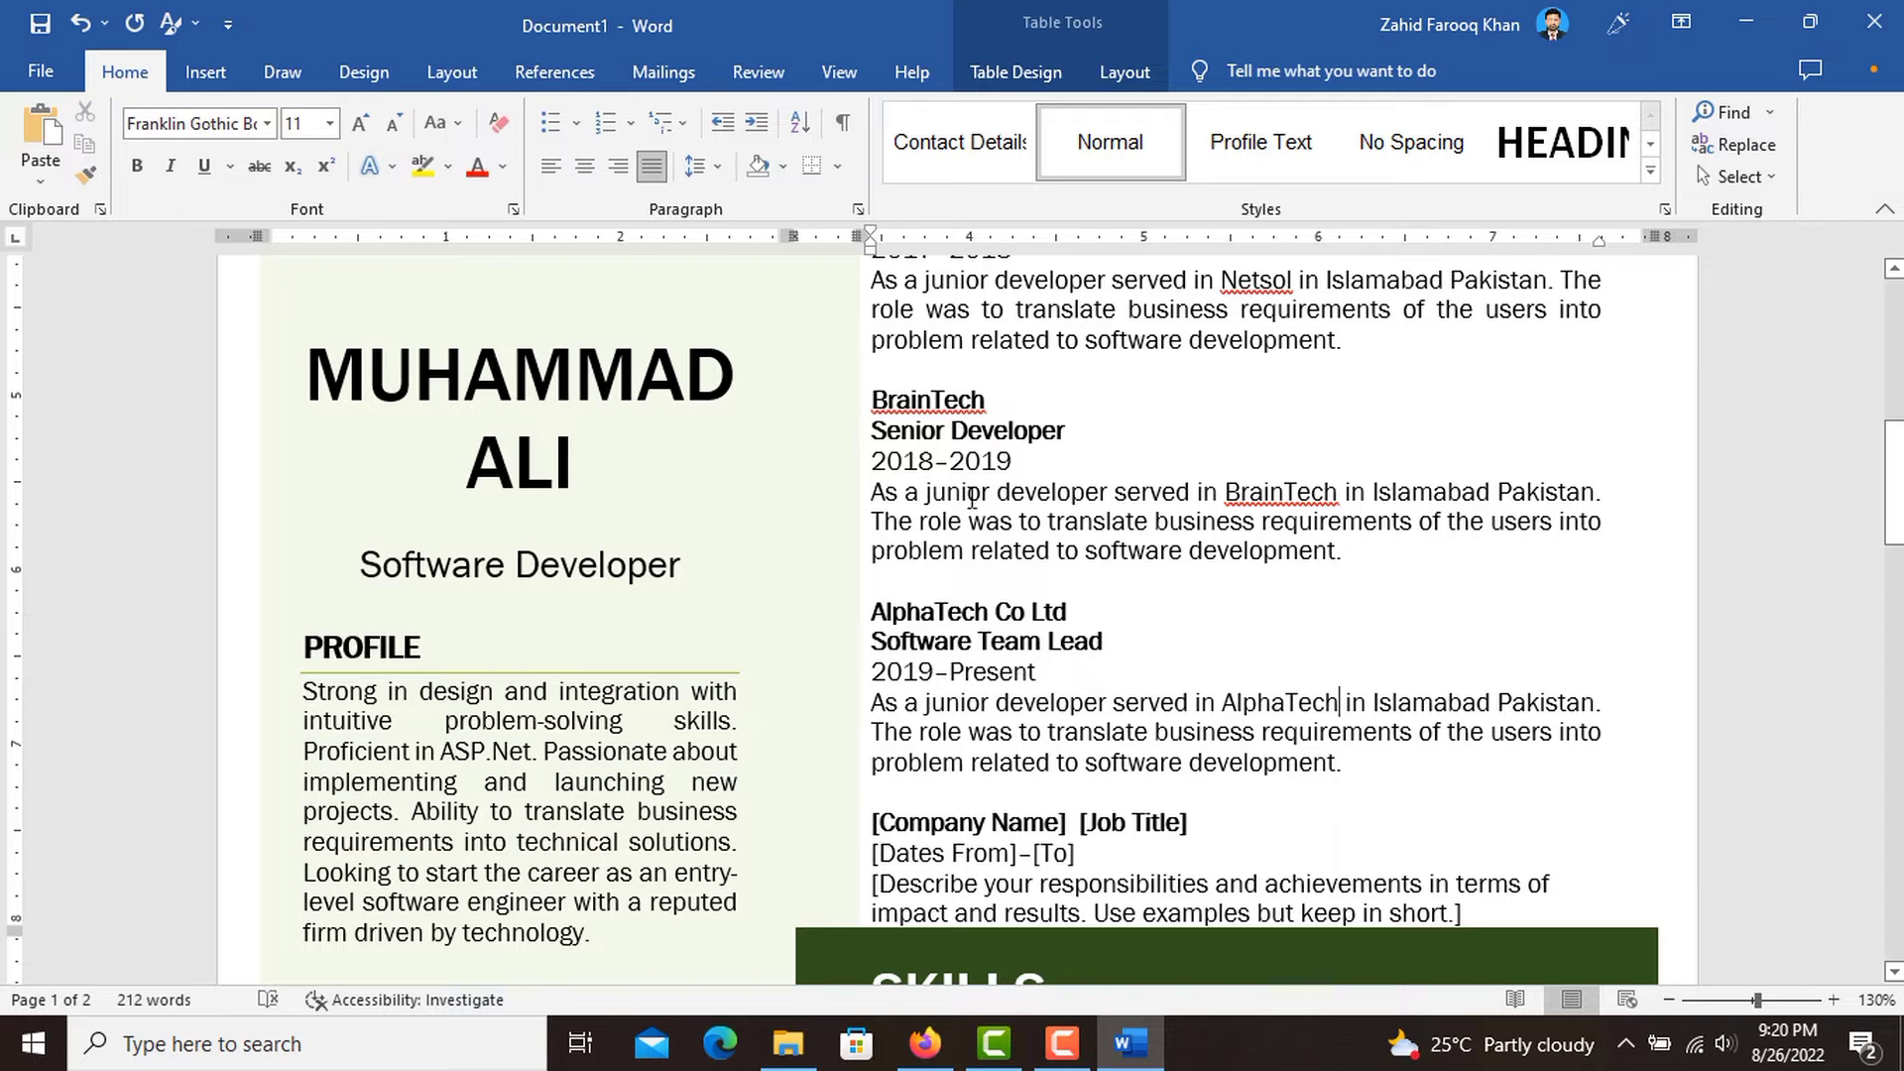
# Change "junior" to "Senior" in the BrainTech description and replace "junior developer" with text-only "Software Team Lead" in the AlphaTech description.
pyautogui.doubleClick(958, 493)
pyautogui.write('Senior')
pyautogui.tripleClick(876, 641)
pyautogui.hotkey('ctrl', 'c')
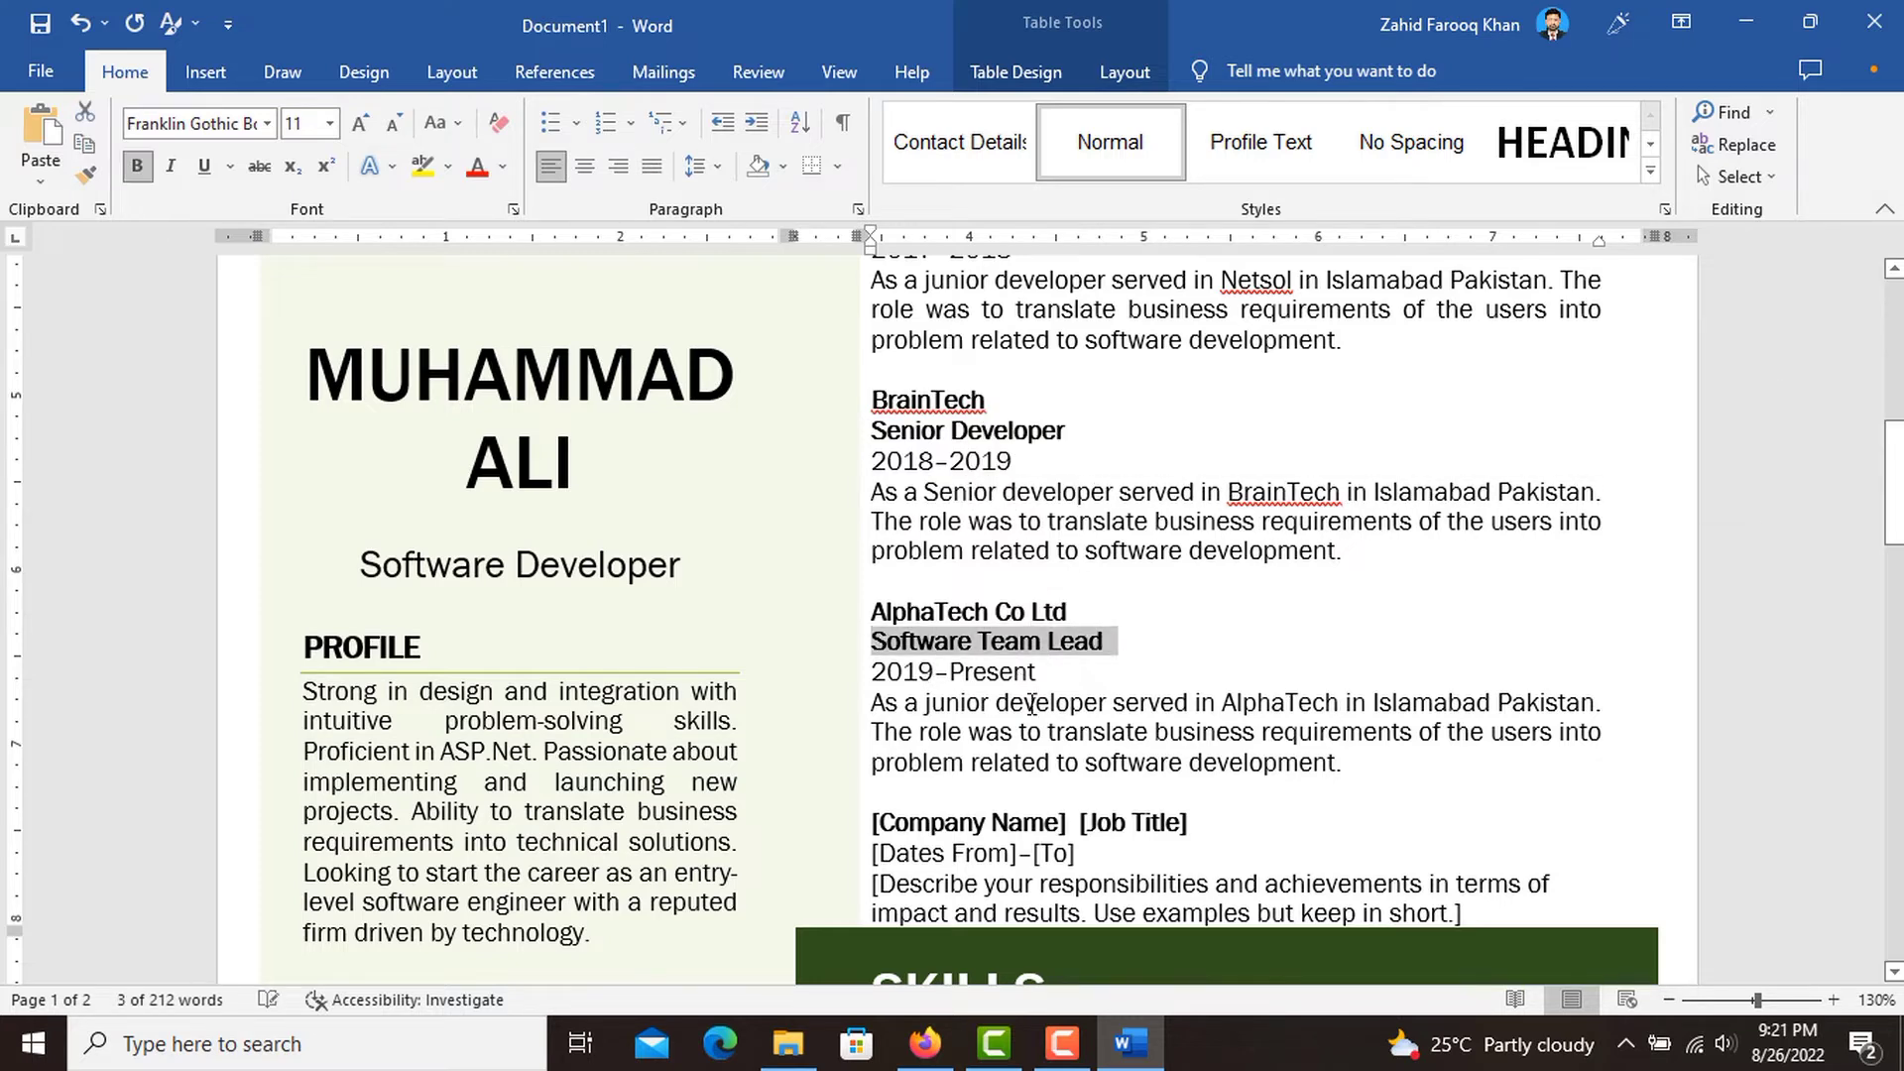
pyautogui.moveTo(923, 703); pyautogui.dragTo(1113, 702)
pyautogui.hotkey('ctrl', 'v')
pyautogui.click(1202, 742)
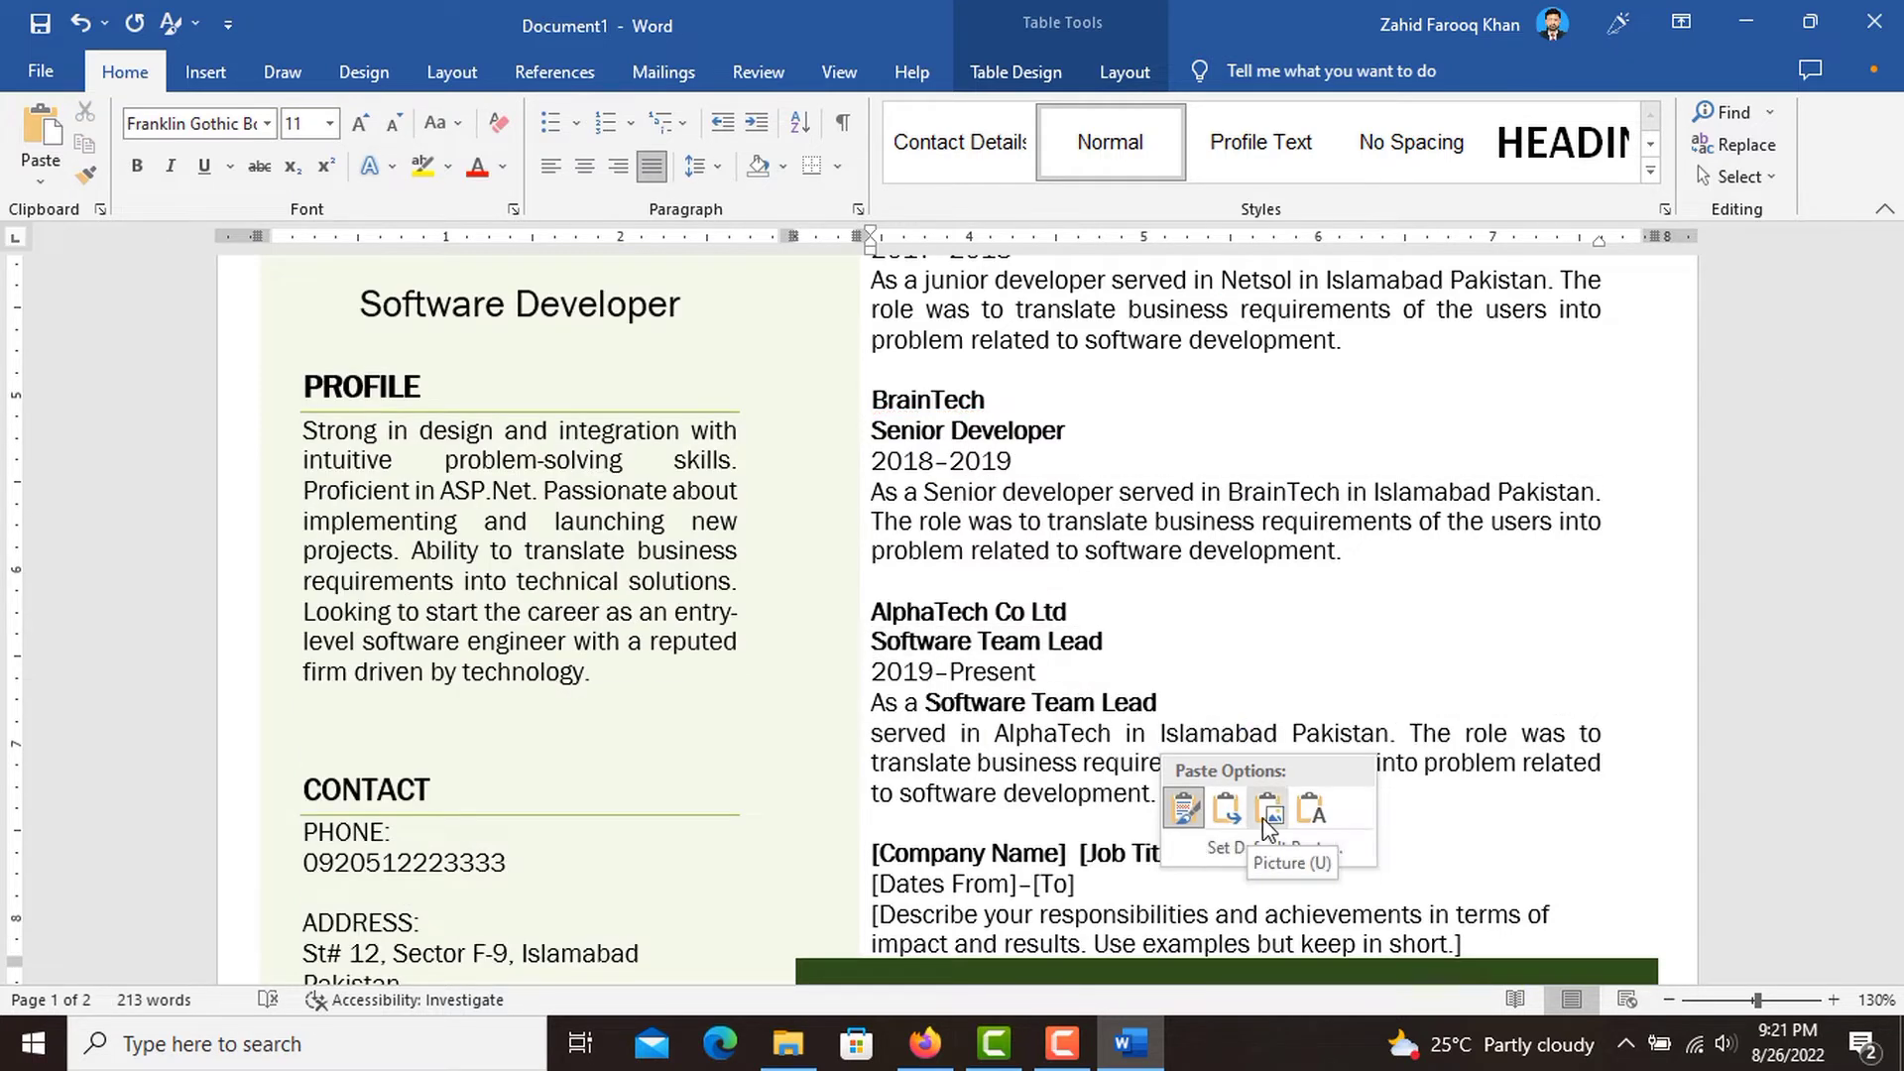
pyautogui.click(1311, 810)
pyautogui.write('v')
pyautogui.press('BackSpace')
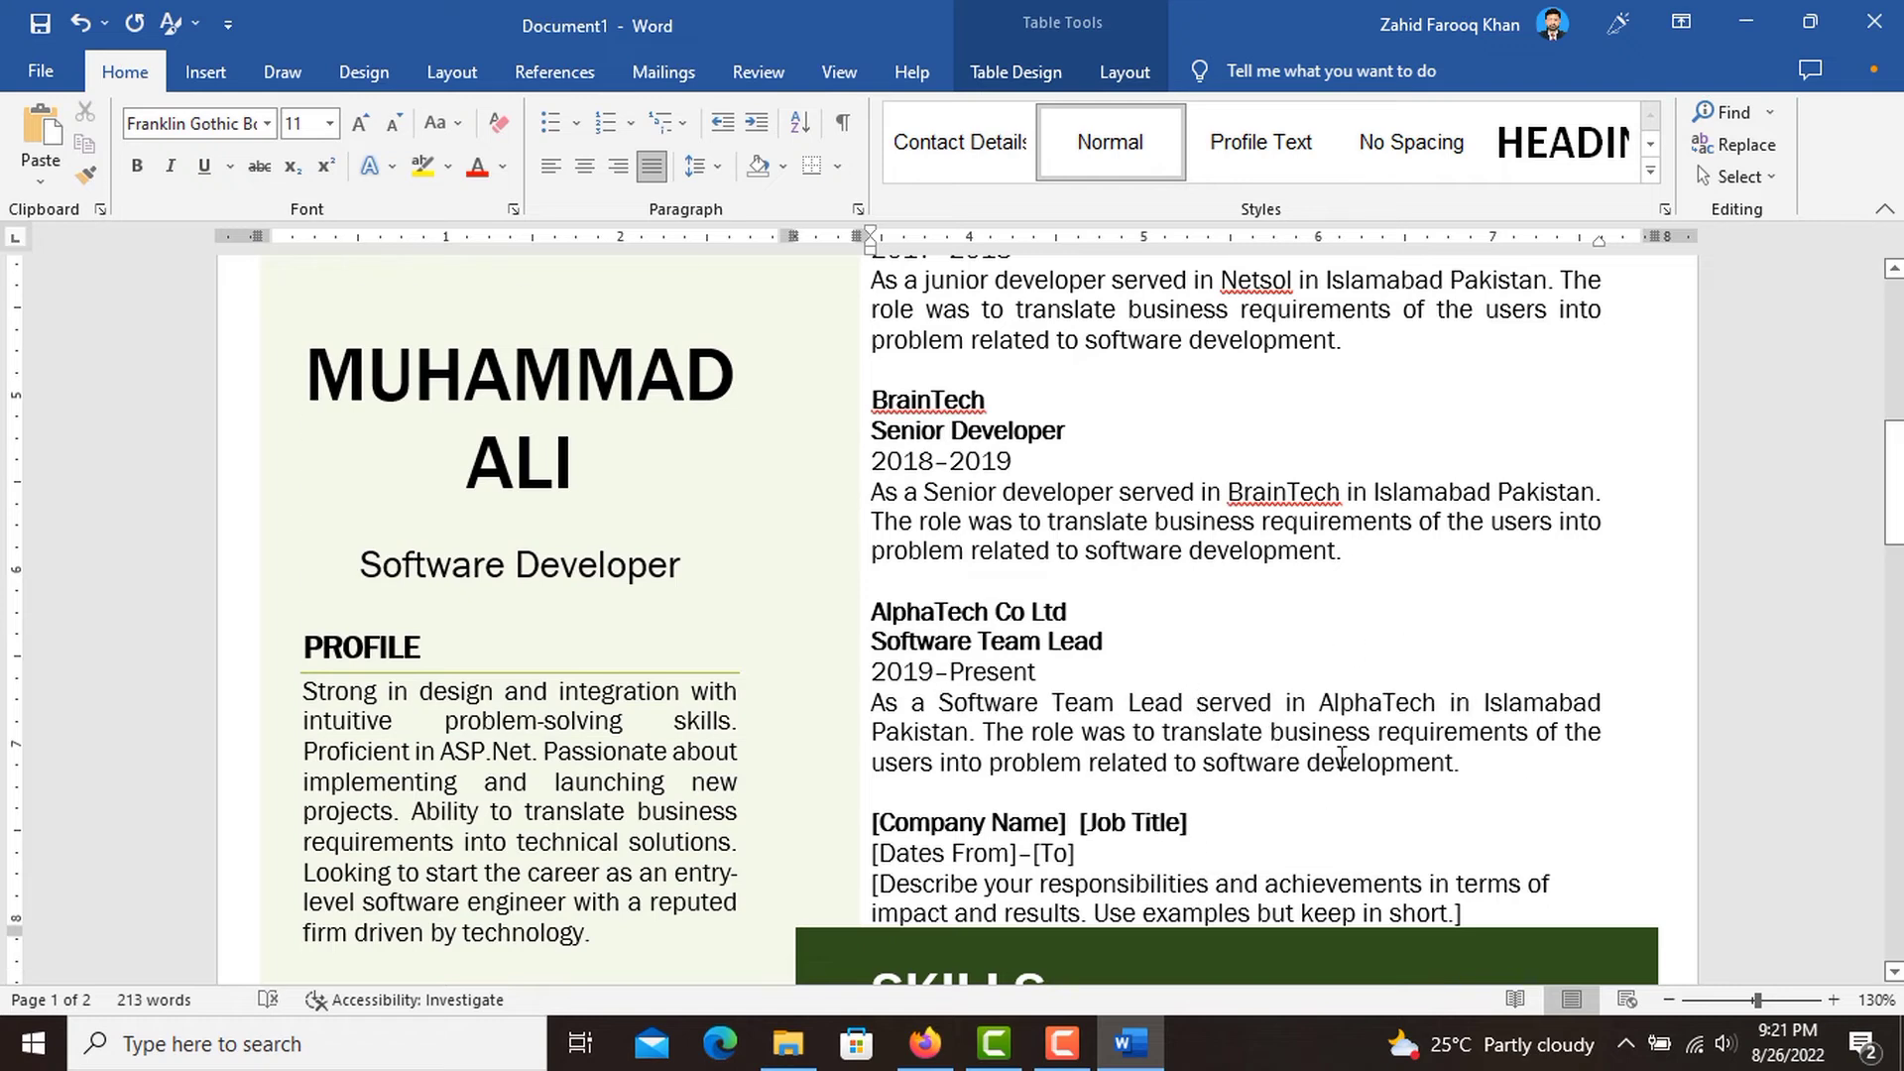
# Delete the unused fourth work experience entry with all its placeholders.
pyautogui.scroll(-3, 1334, 747)
pyautogui.moveTo(1463, 674); pyautogui.dragTo(896, 580)
pyautogui.press('BackSpace')
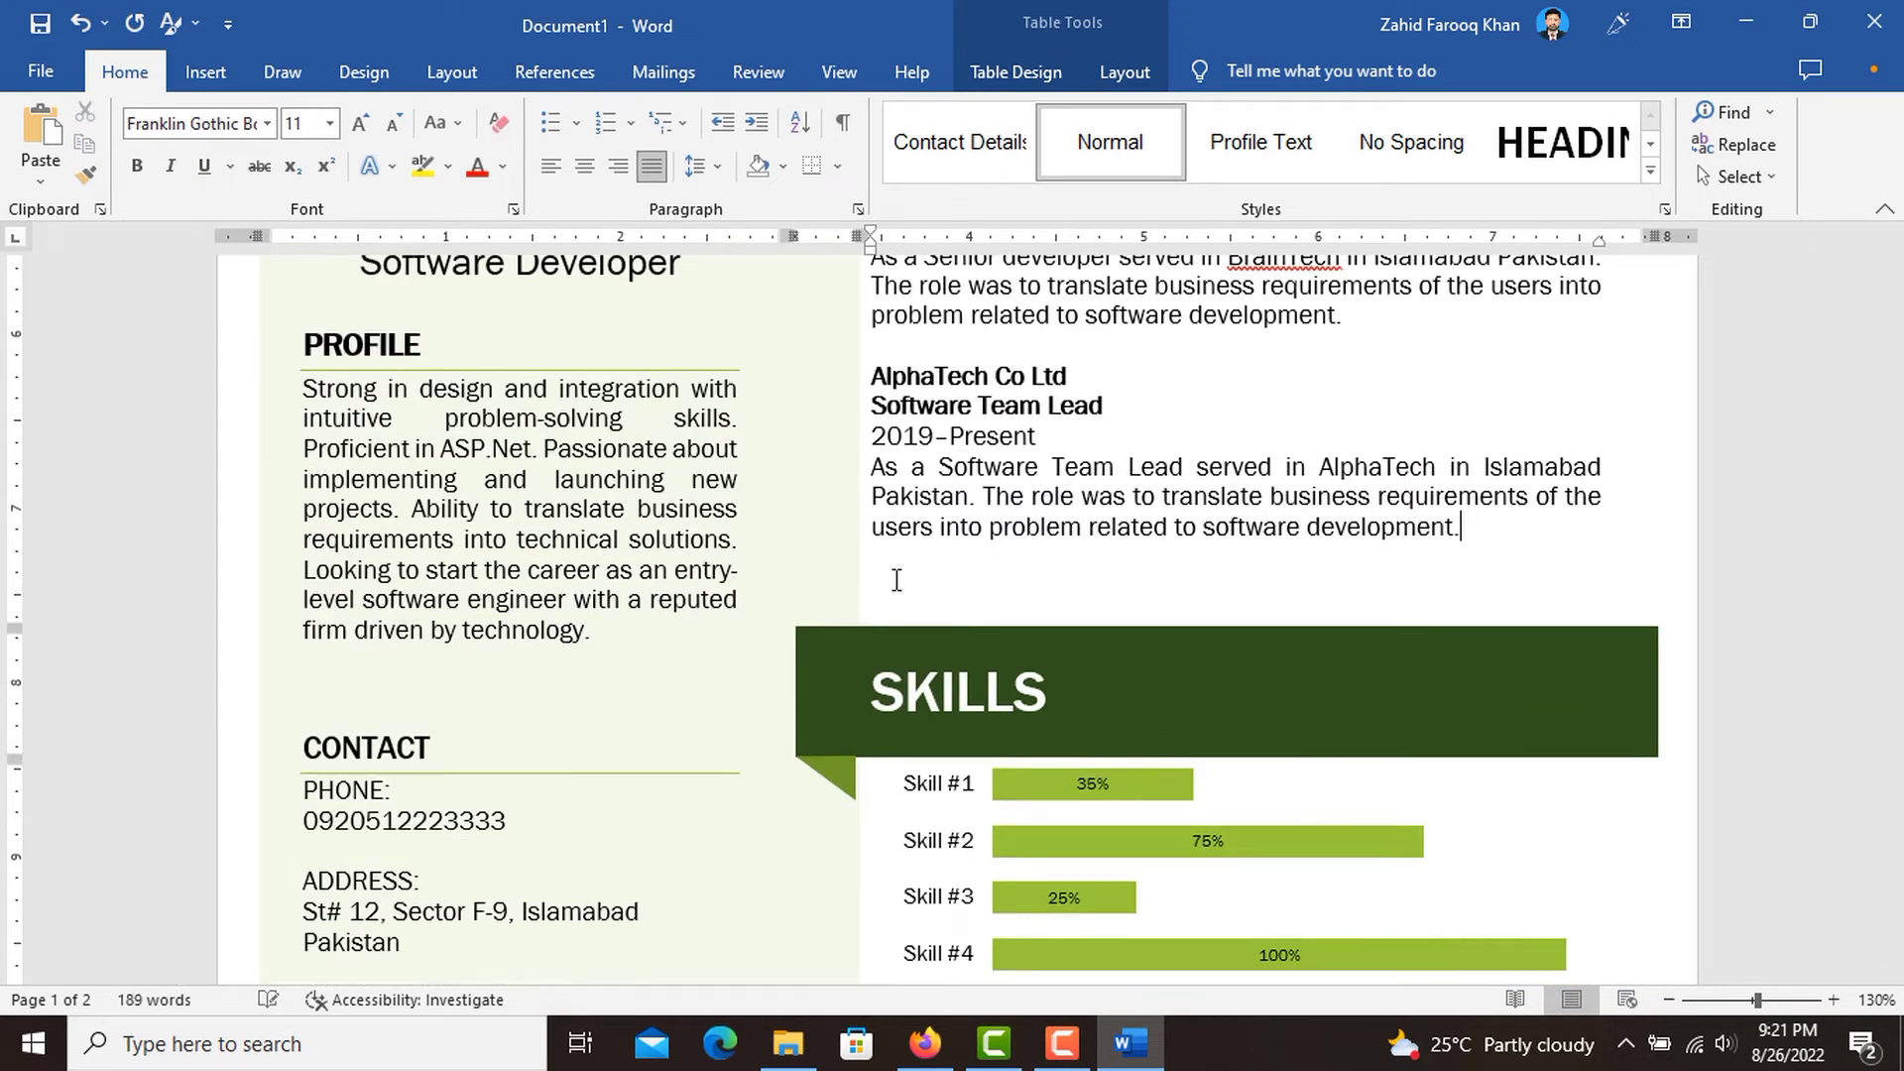
pyautogui.scroll(-1, 897, 580)
pyautogui.scroll(7, 896, 580)
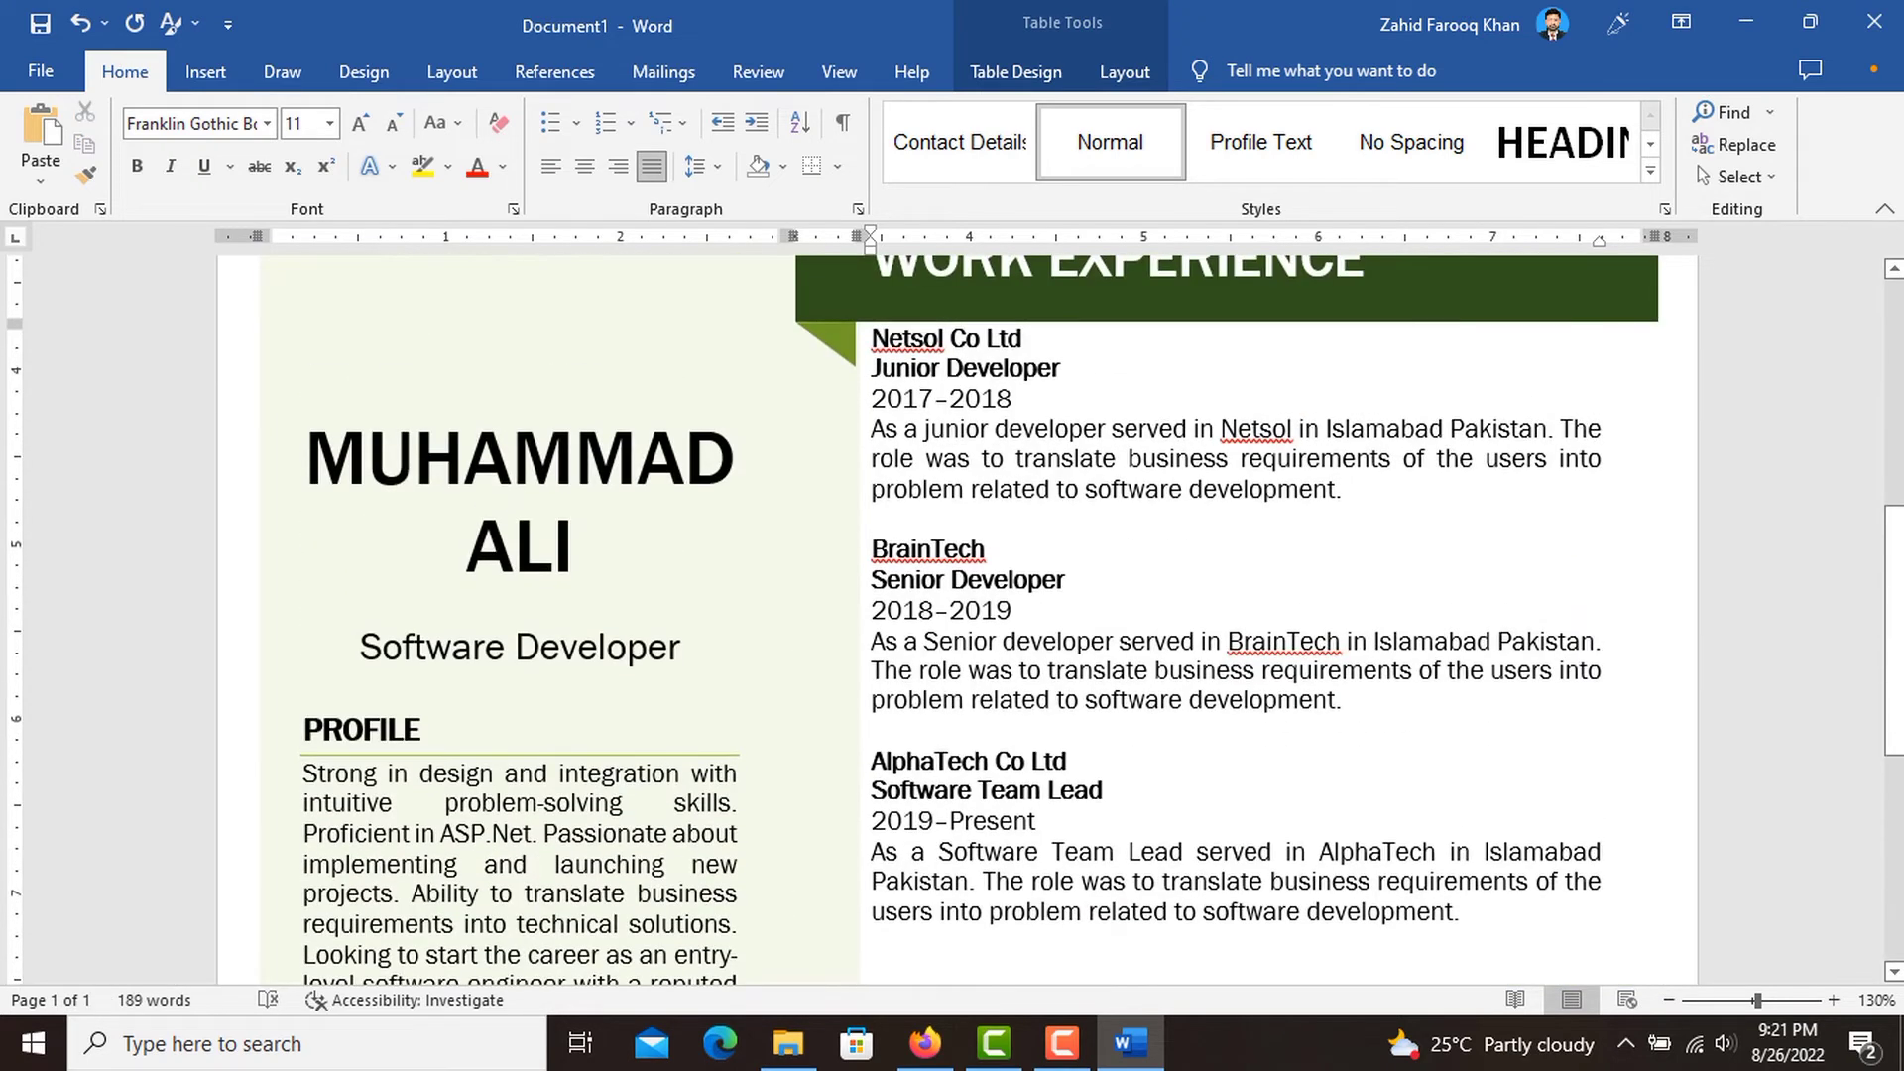
pyautogui.scroll(-10, 806, 729)
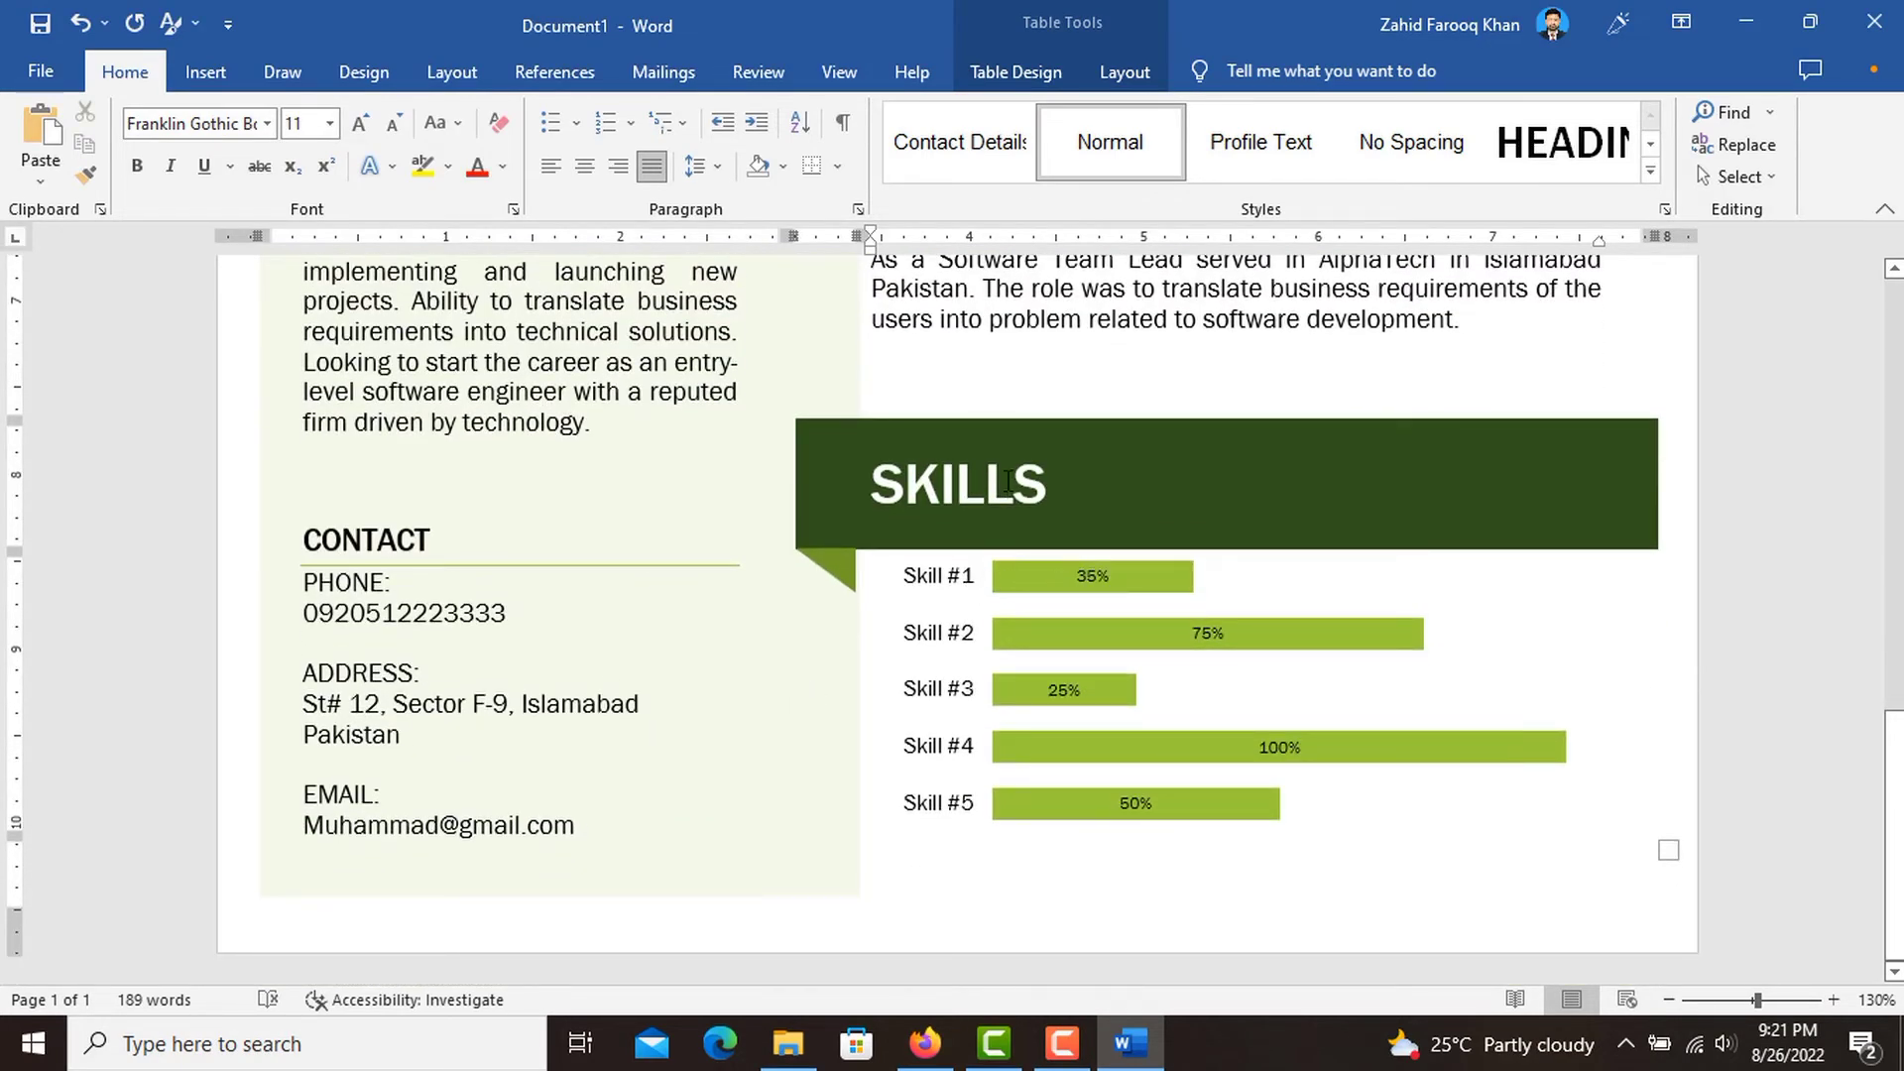
# Try to open the data of the Skills bar chart for editing.
pyautogui.click(979, 580)
pyautogui.click(1025, 588)
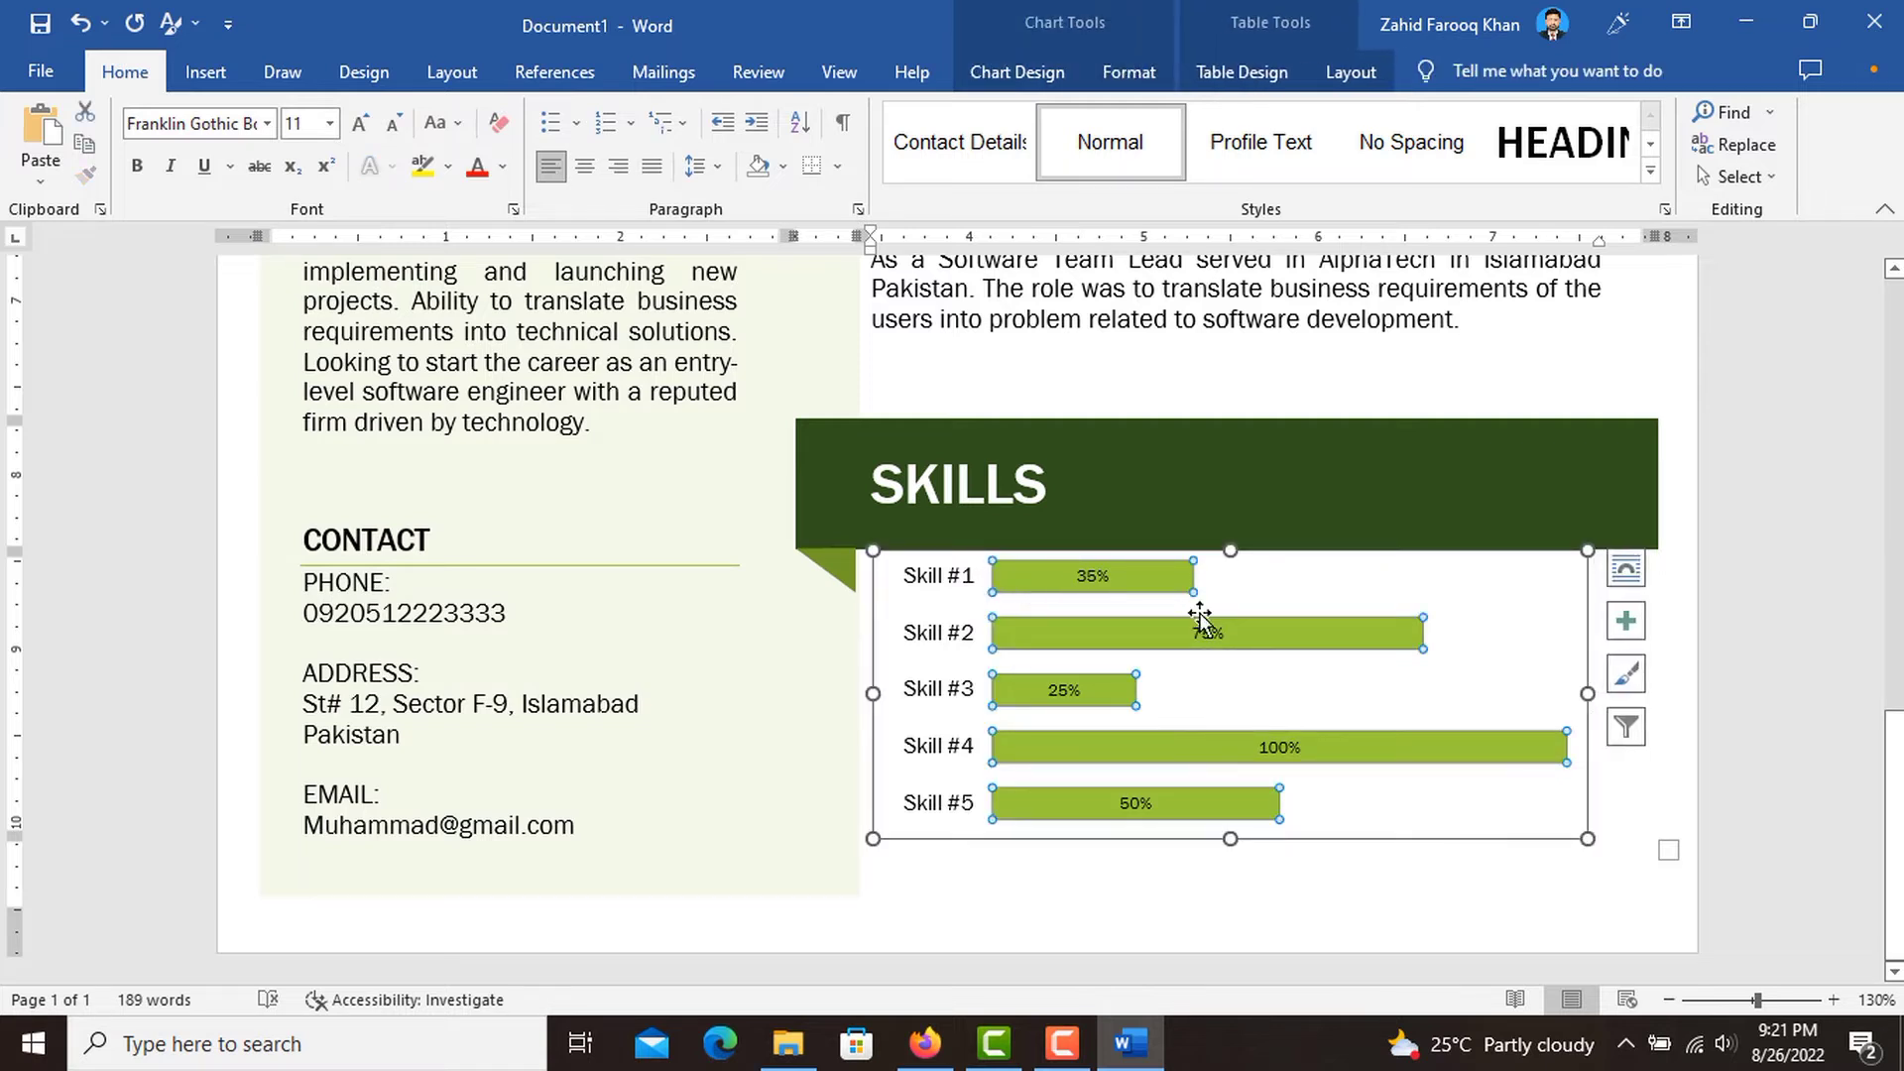
pyautogui.rightClick(1241, 685)
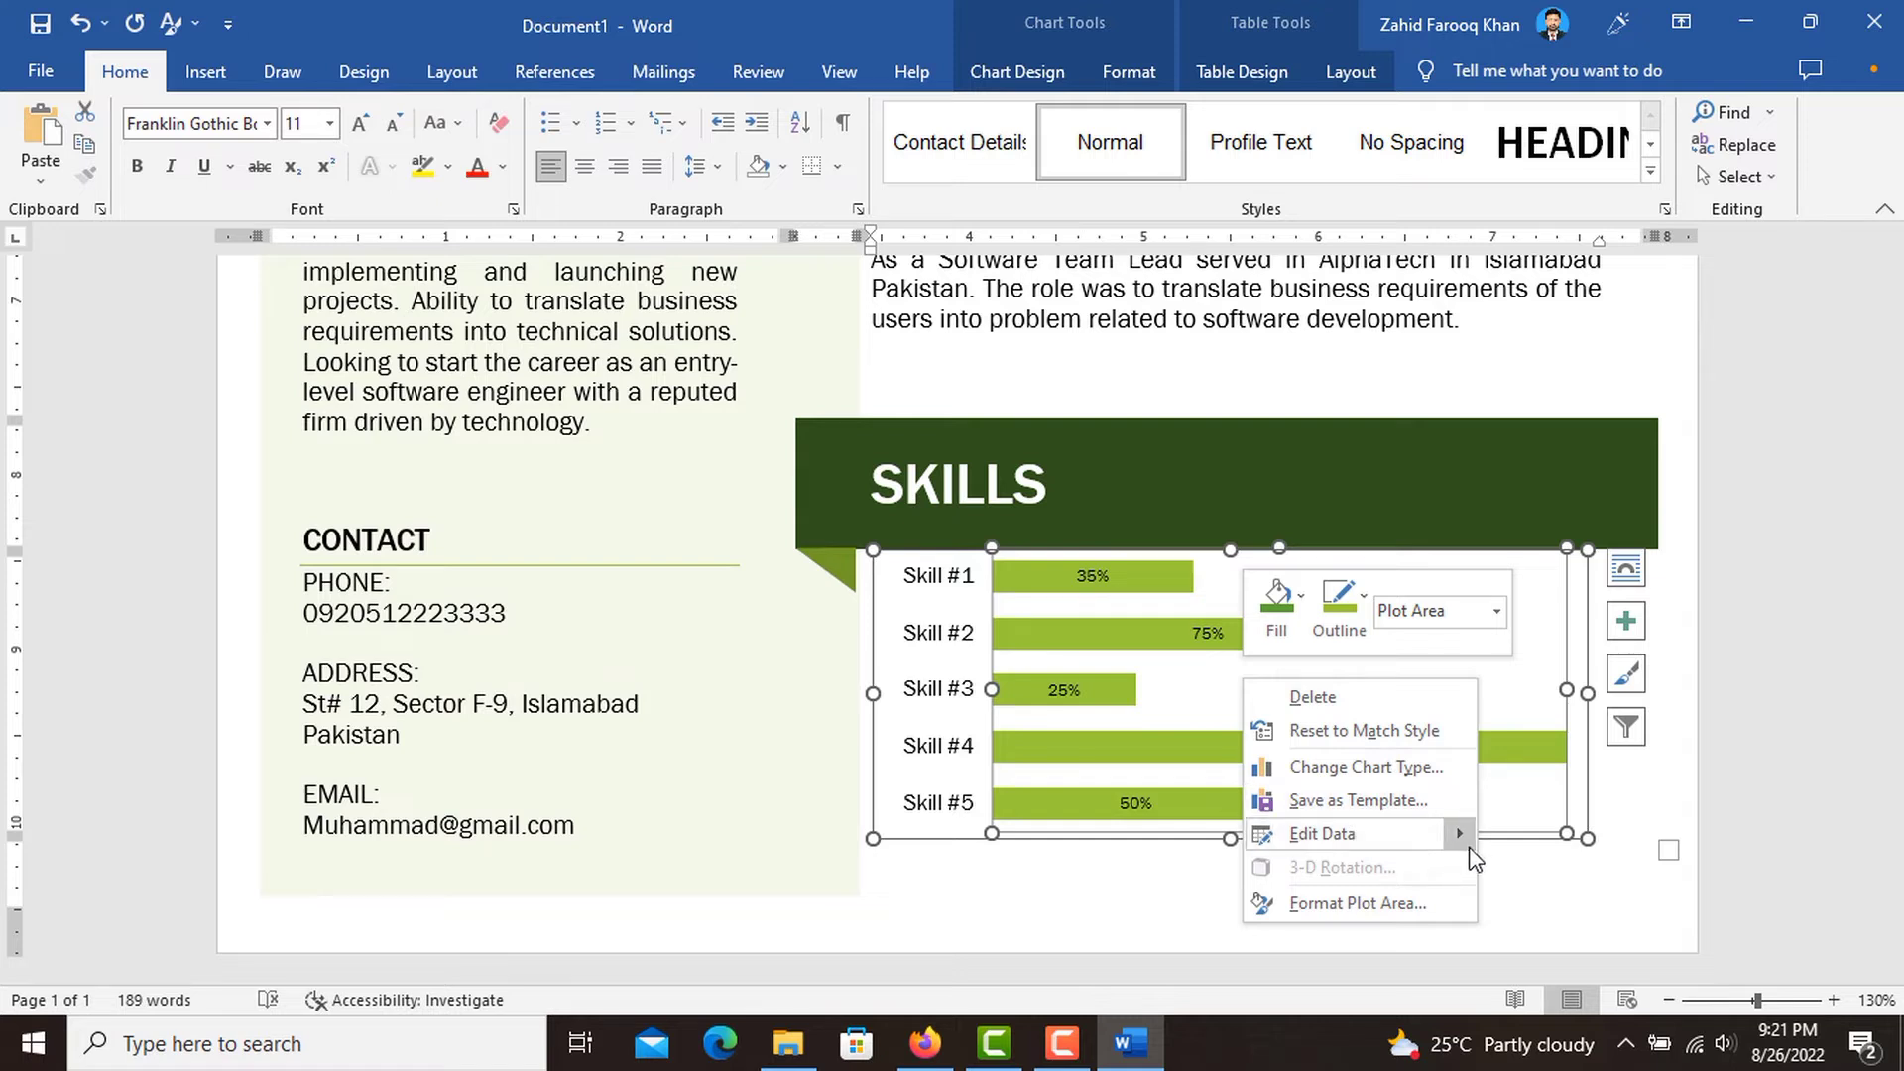
pyautogui.moveTo(1433, 843)
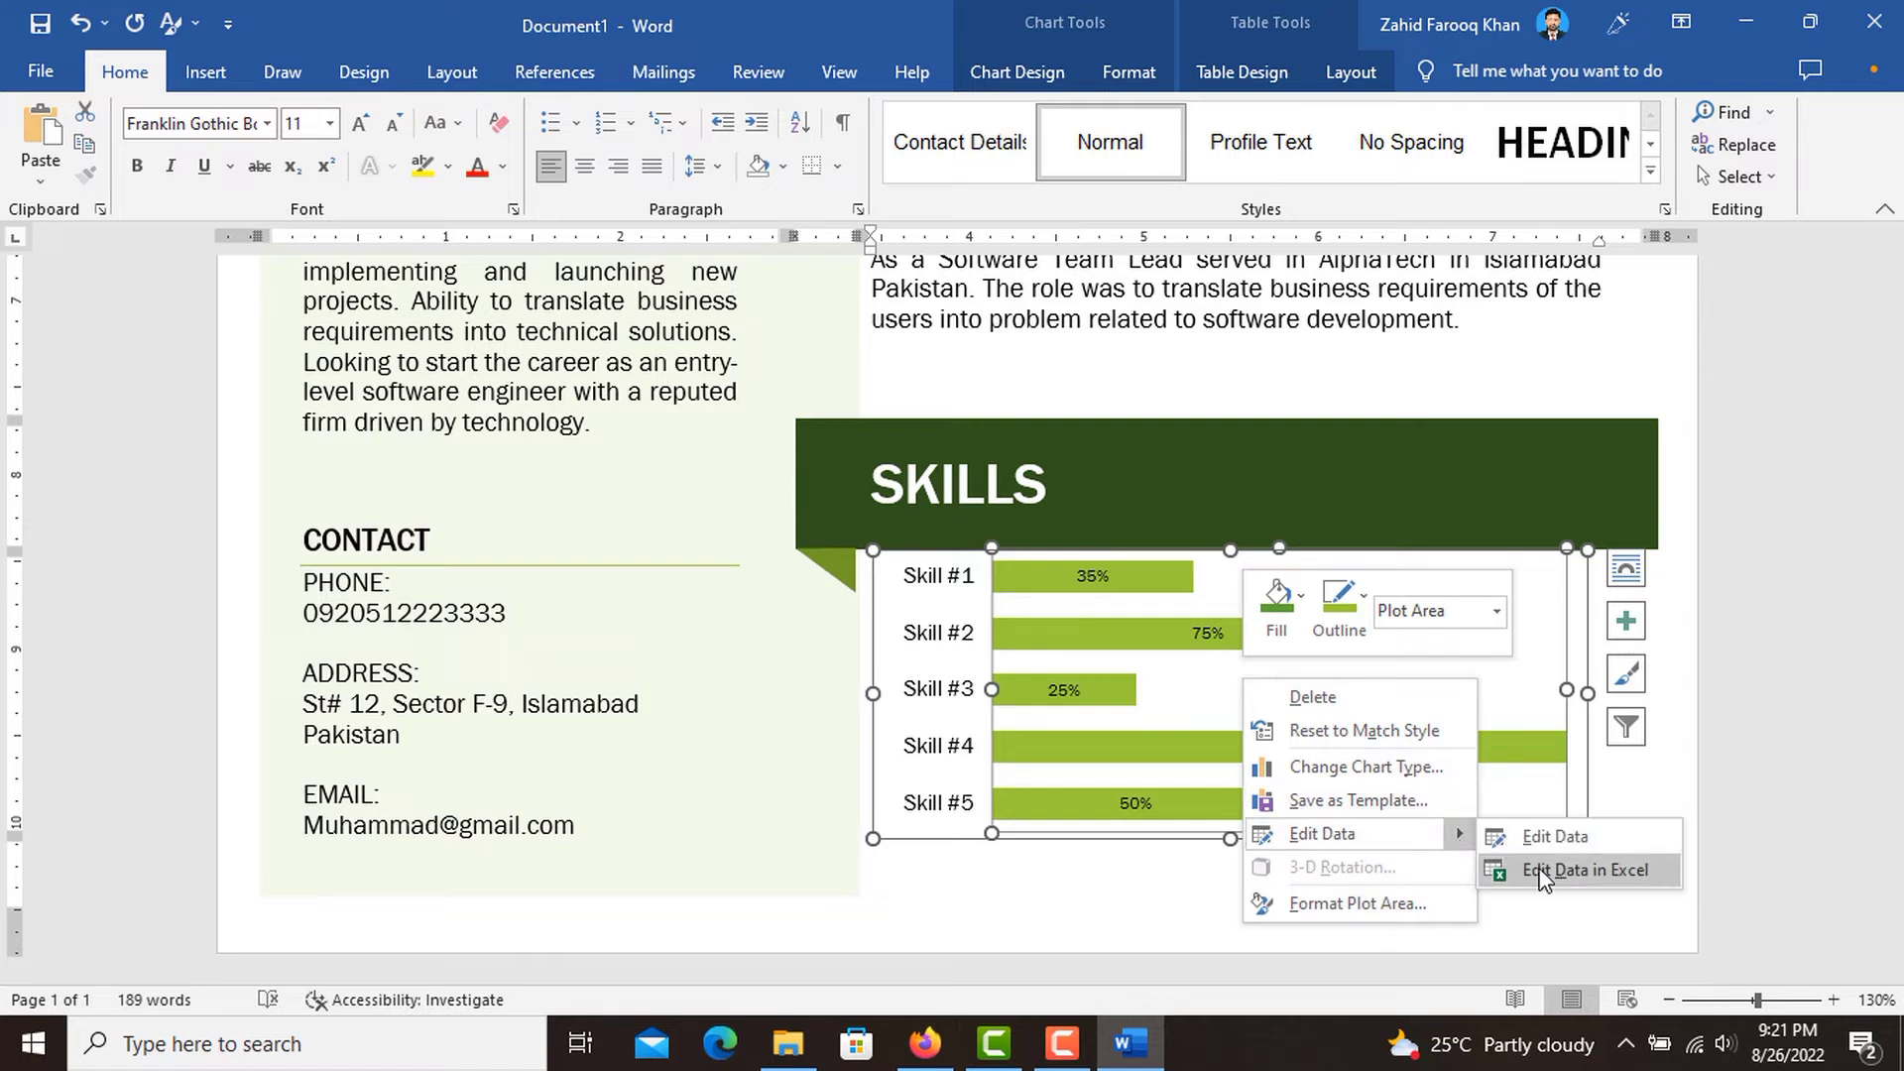
pyautogui.click(1587, 839)
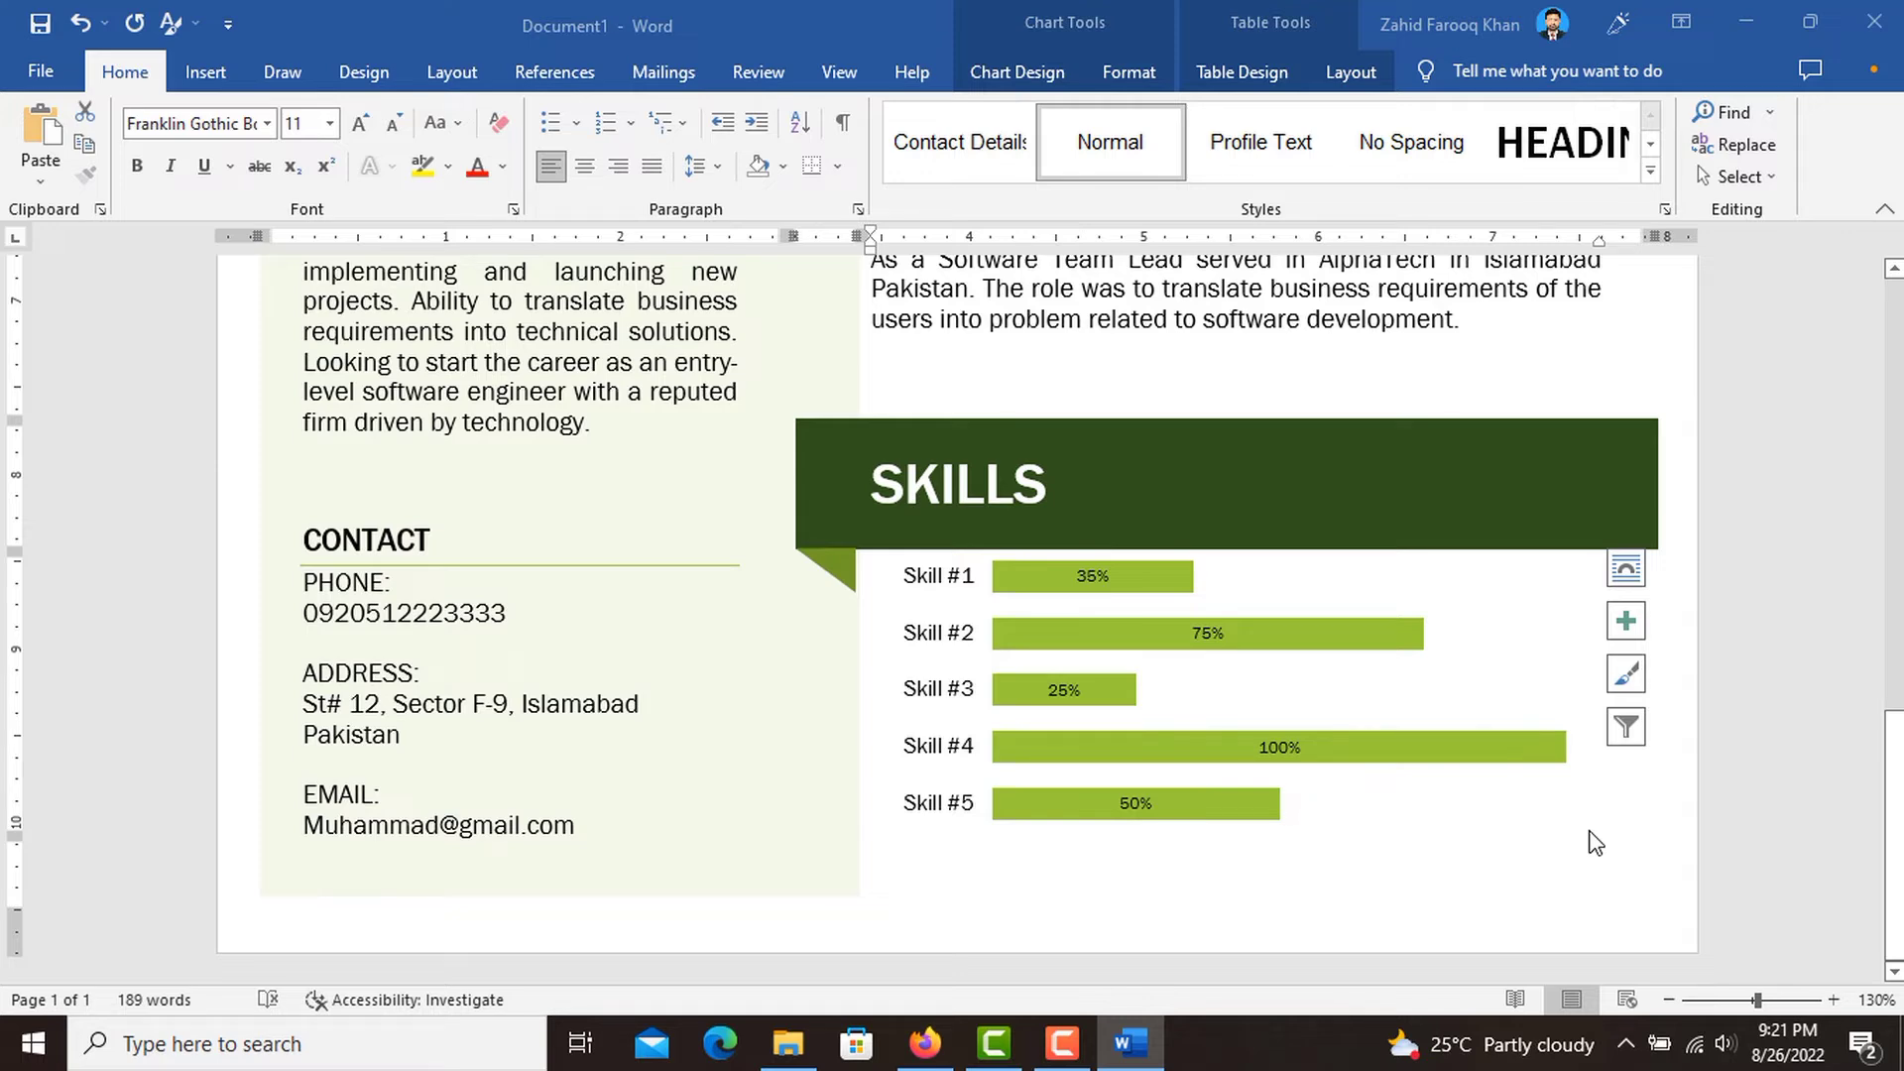
pyautogui.scroll(5, 1122, 684)
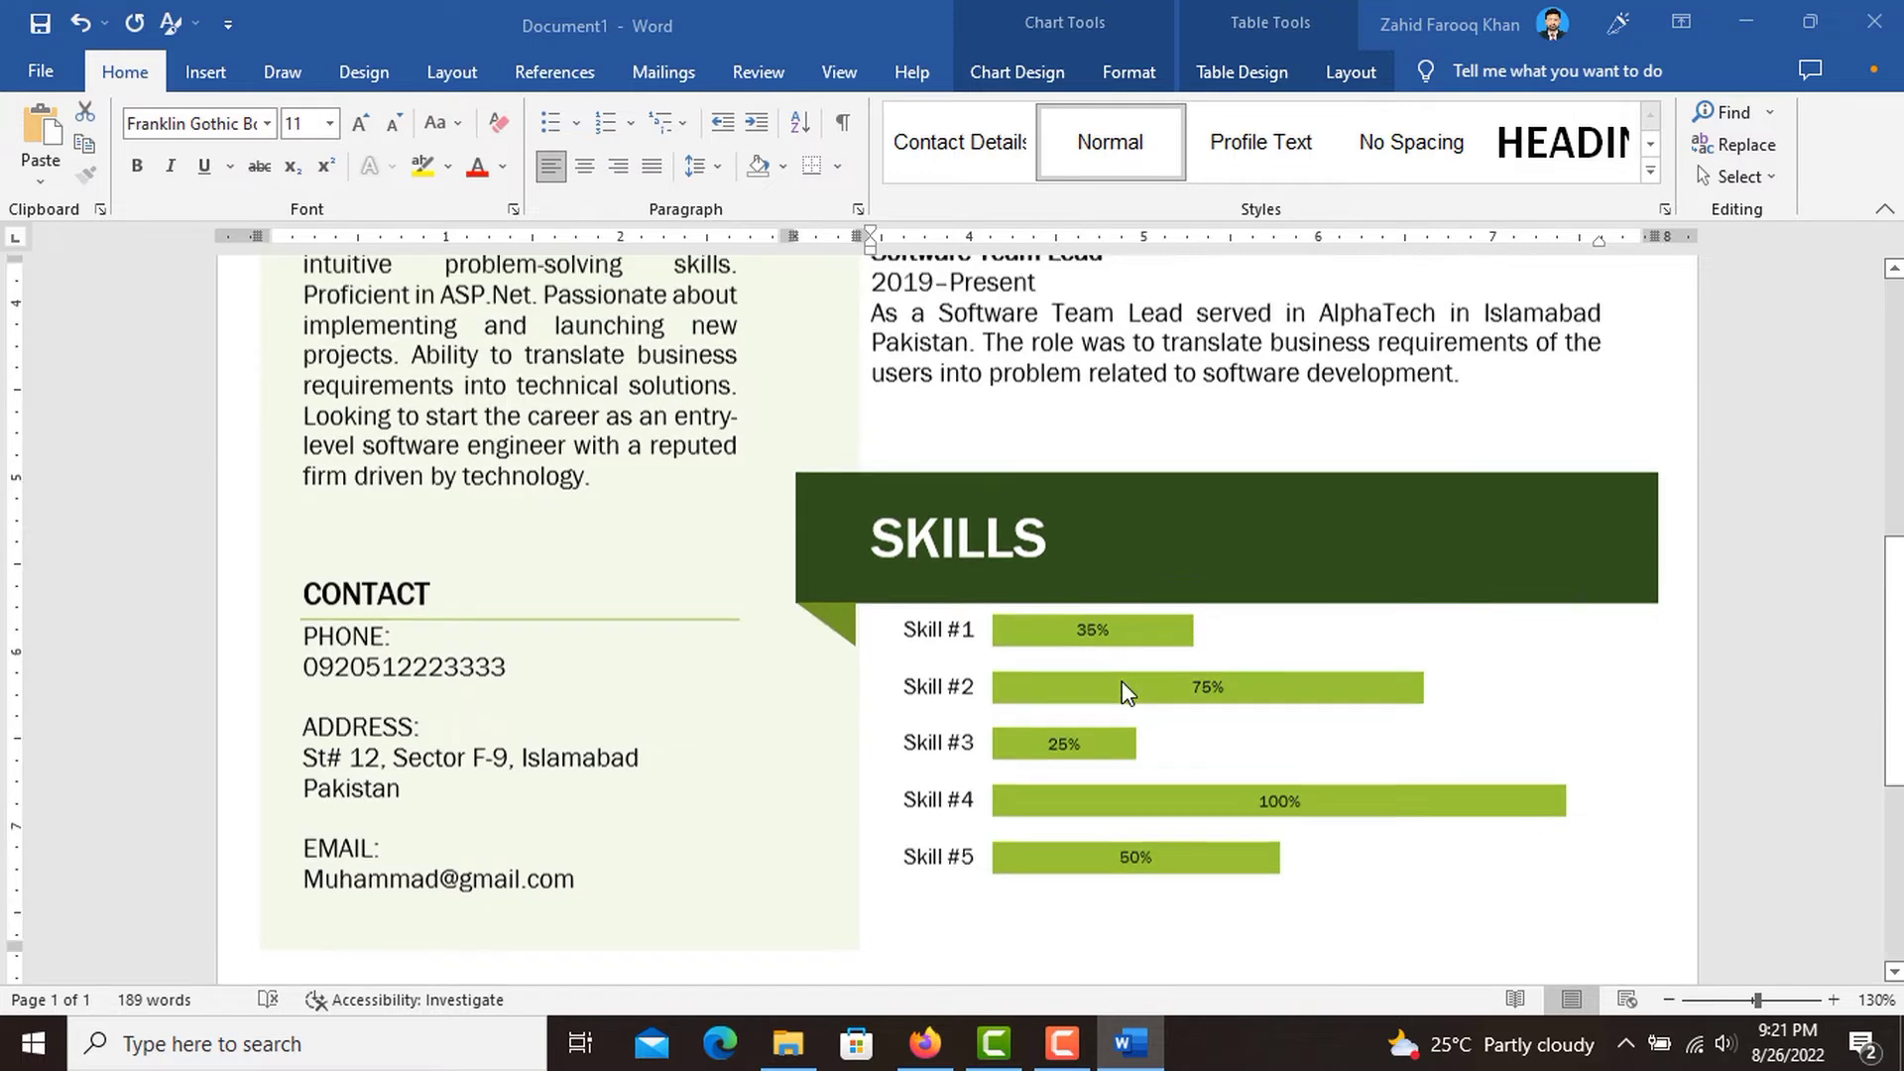
pyautogui.scroll(-5, 1127, 695)
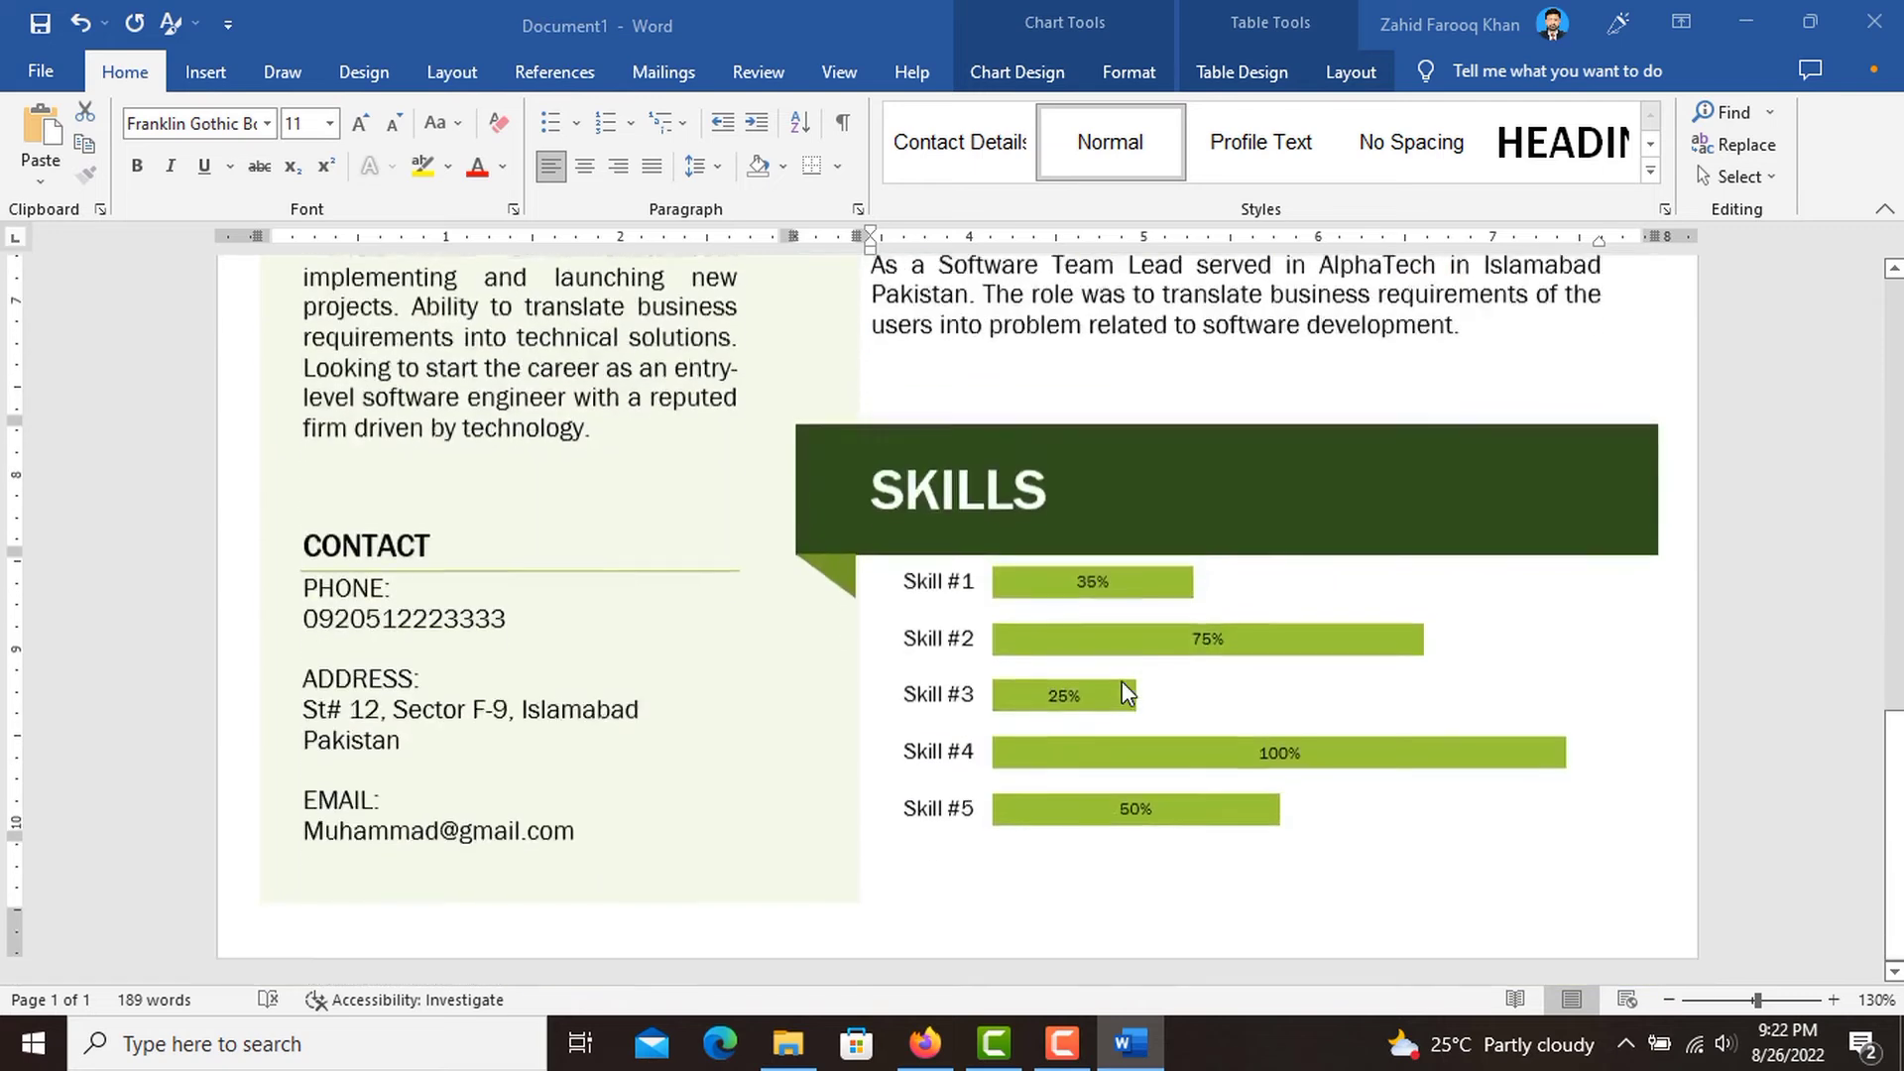
# Open the Skills chart's data in Excel, then resize and move its window to show all skill rows beside the chart.
pyautogui.click(1203, 684)
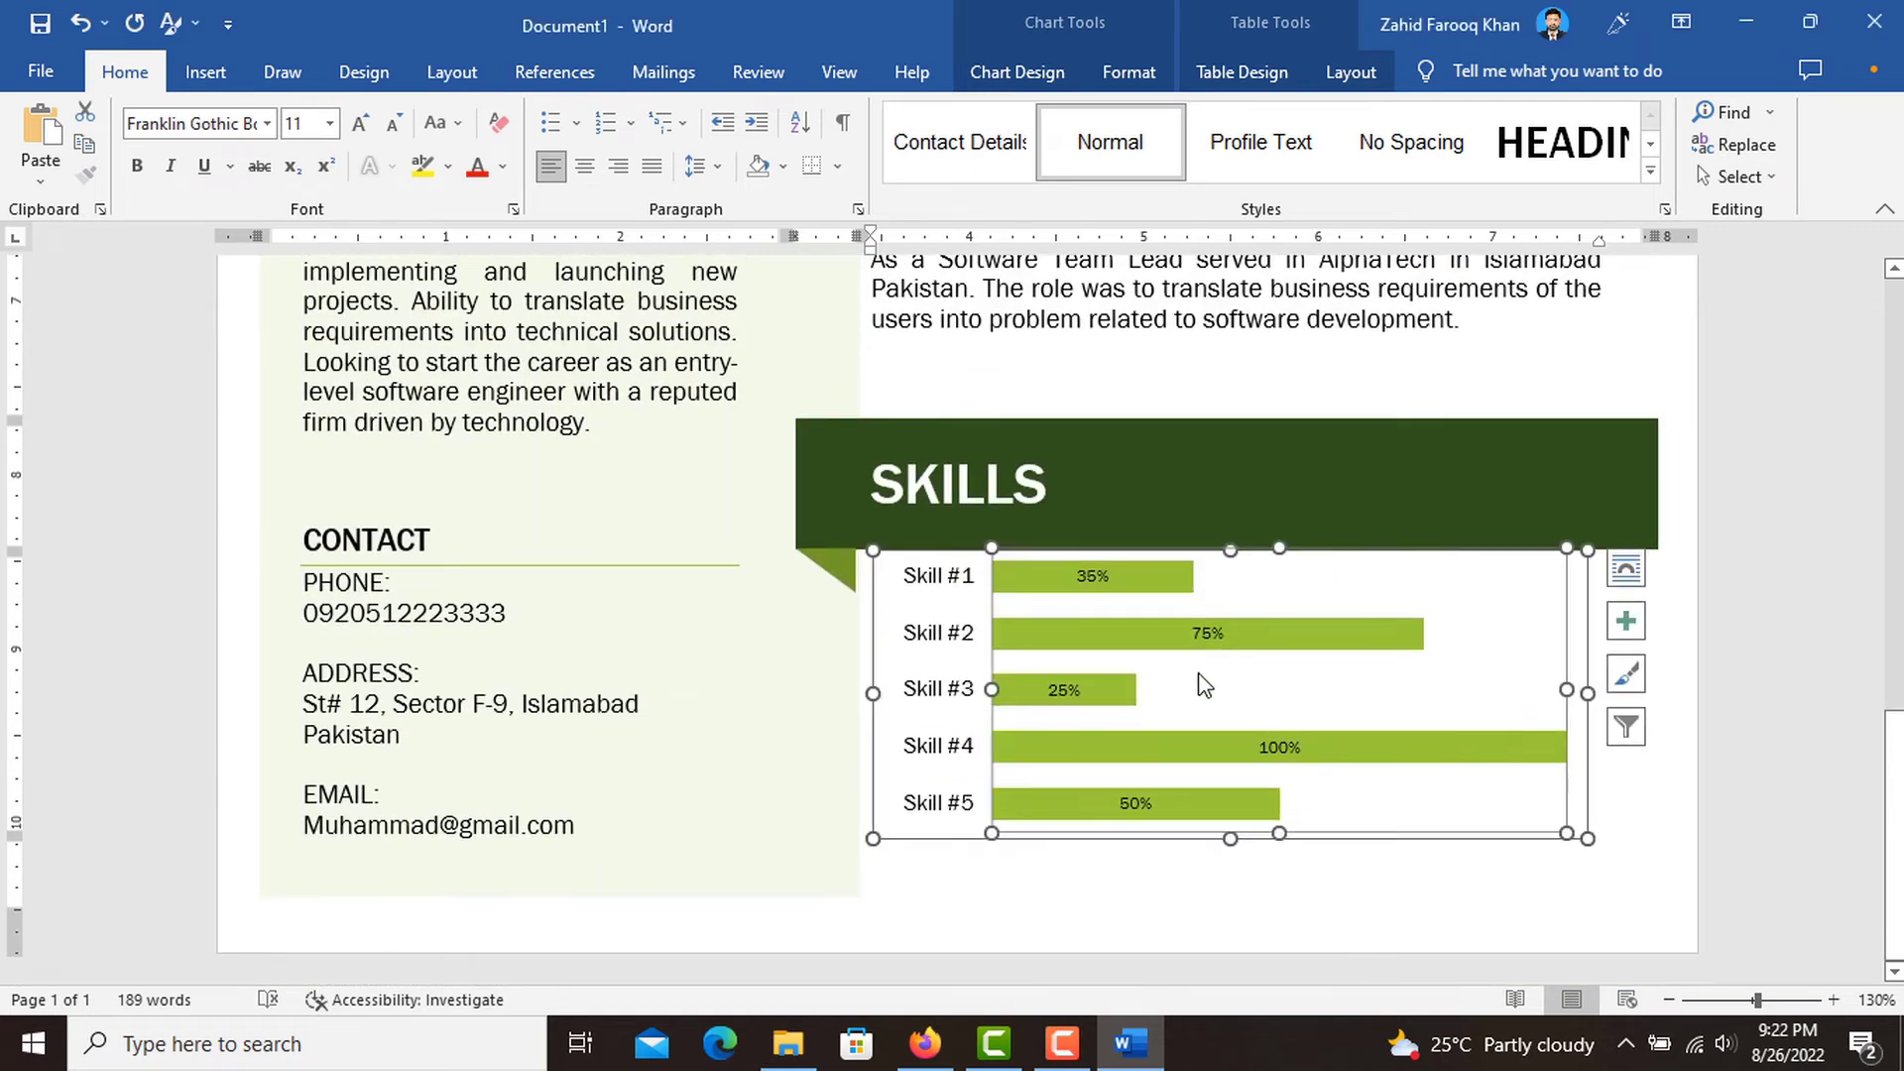
pyautogui.rightClick(1277, 666)
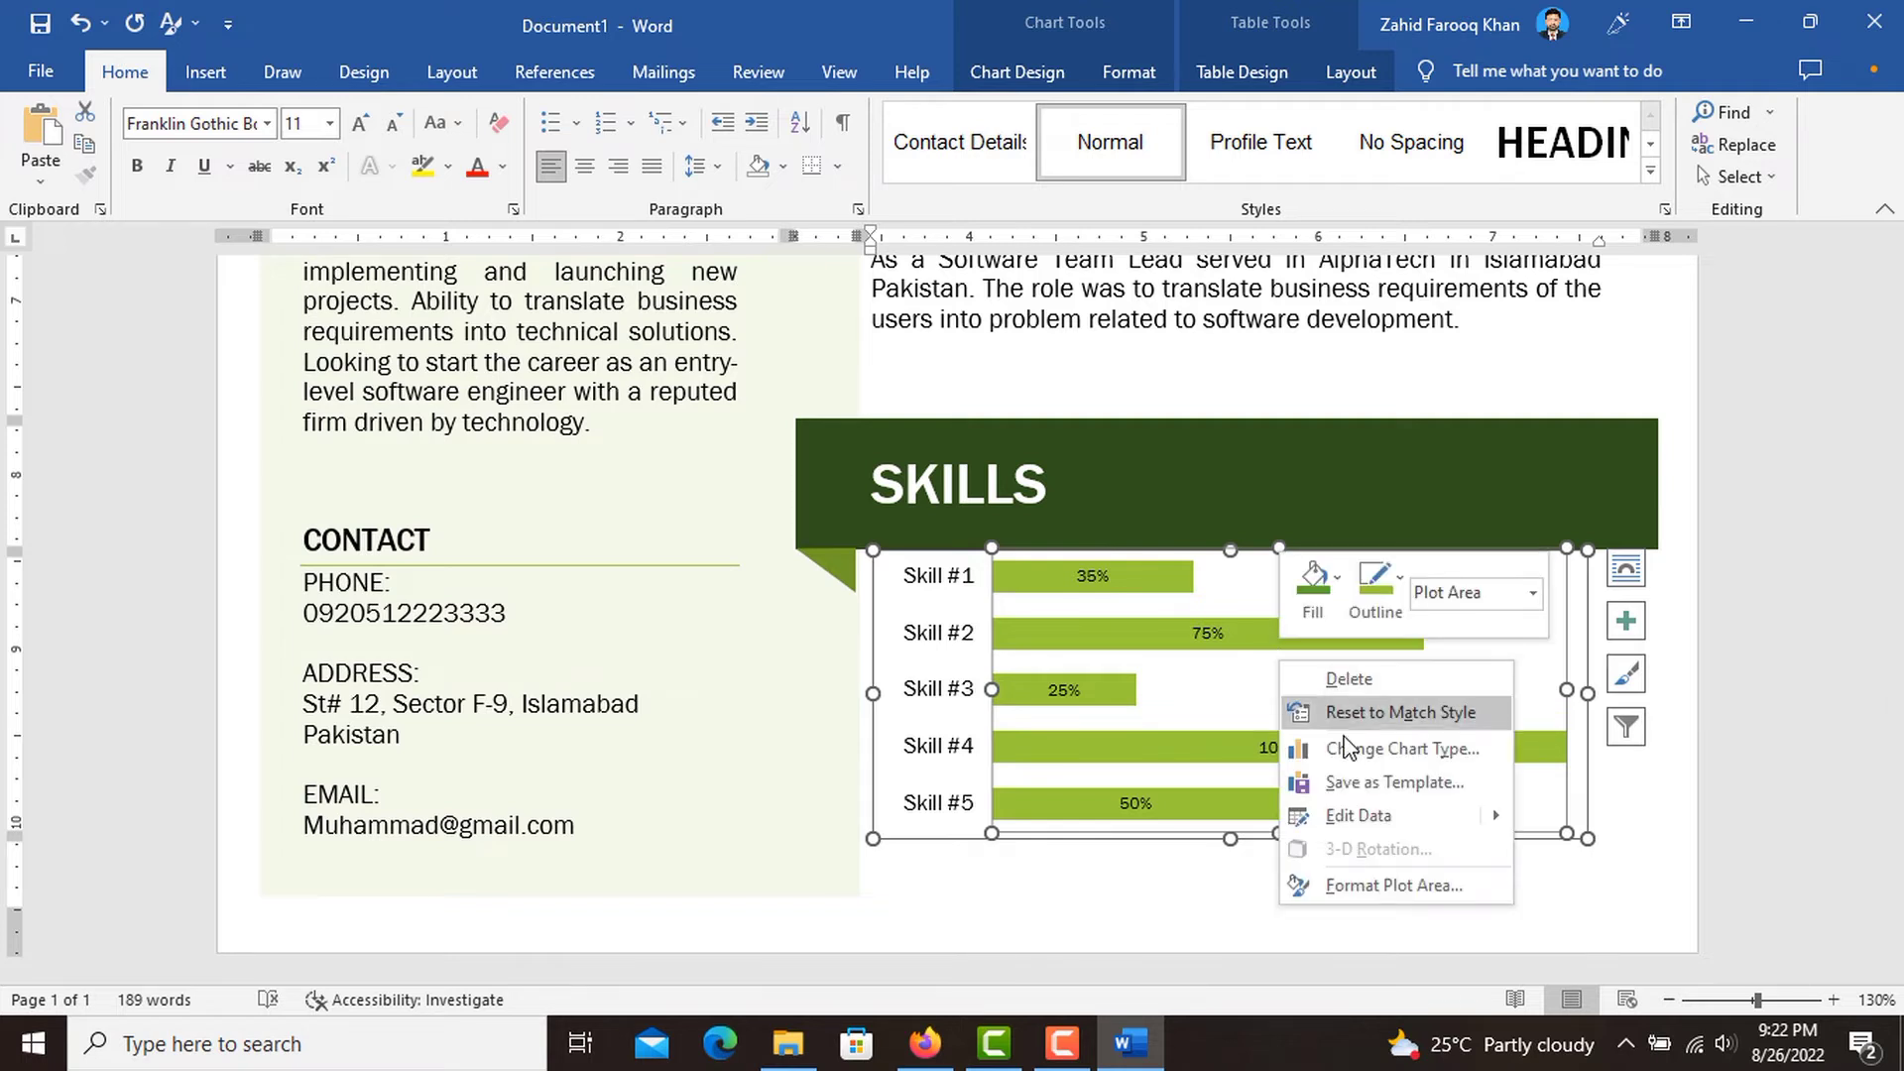
pyautogui.moveTo(1478, 816)
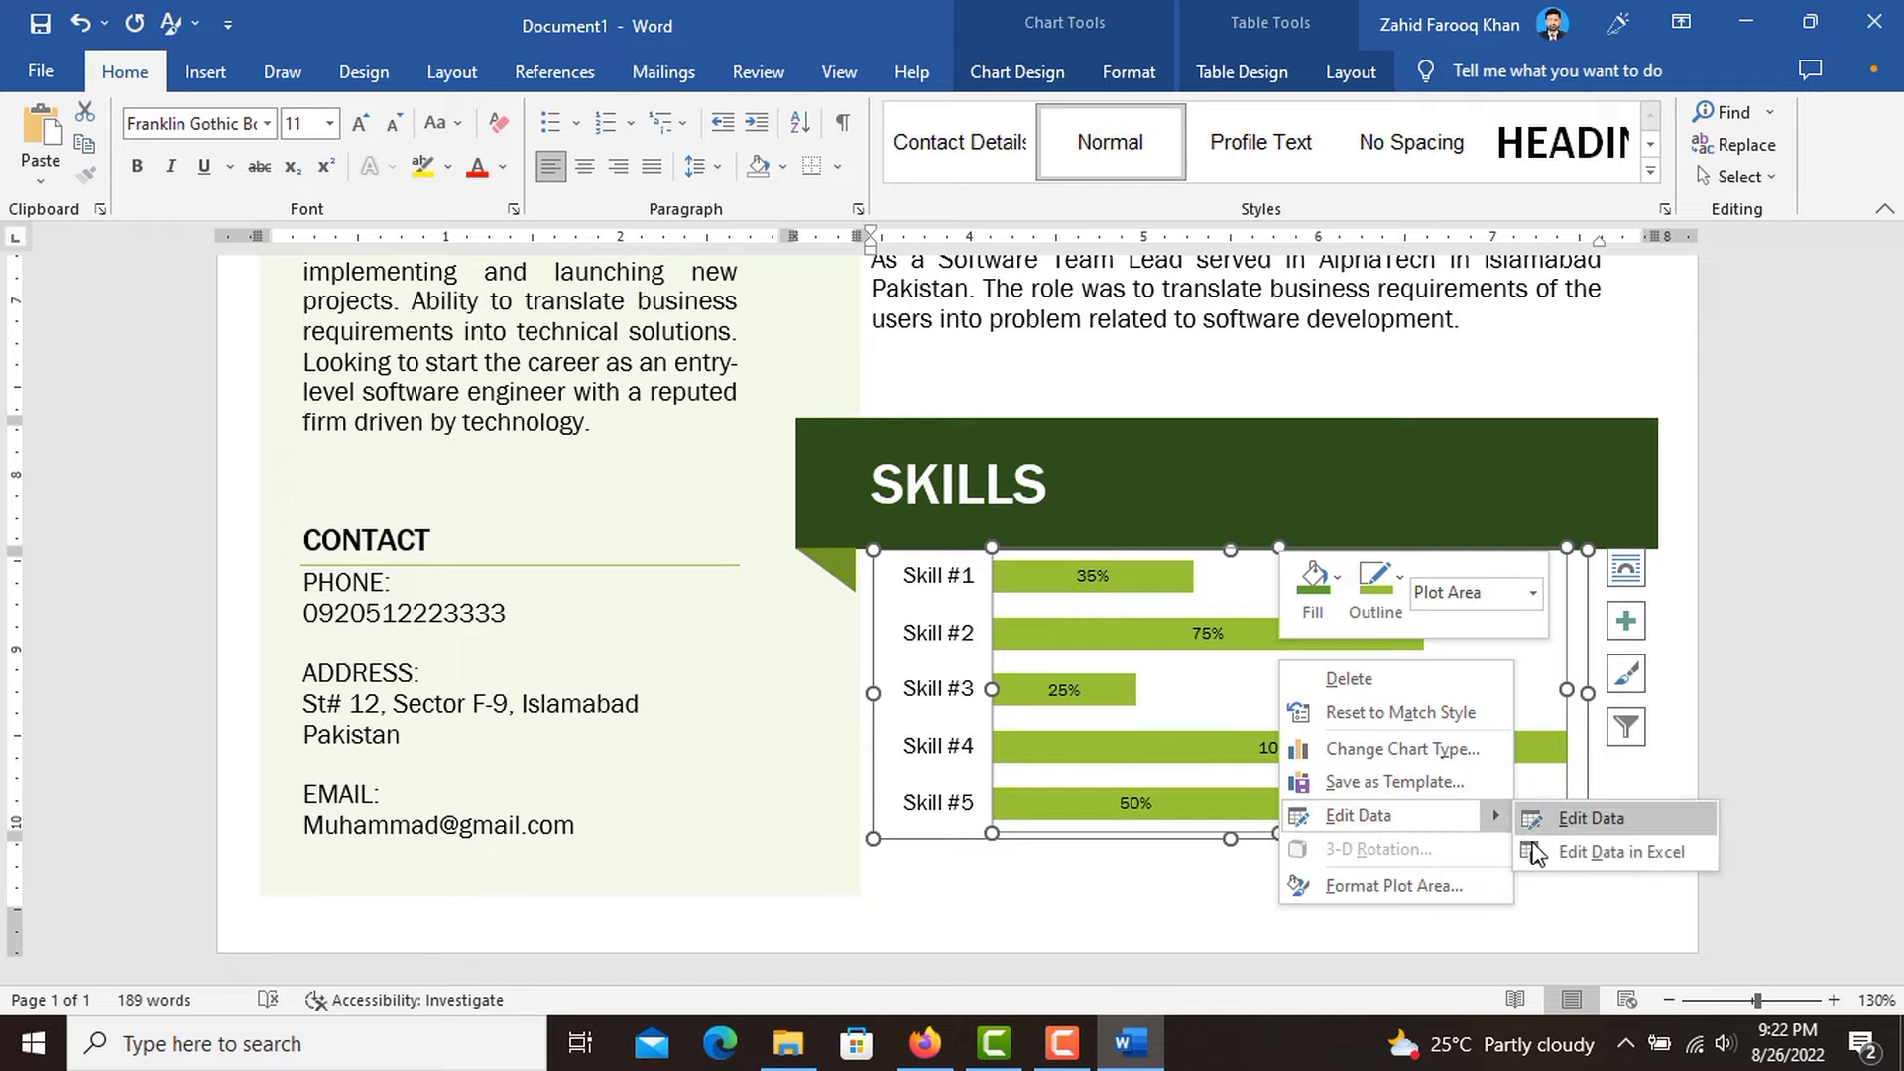
pyautogui.click(1571, 855)
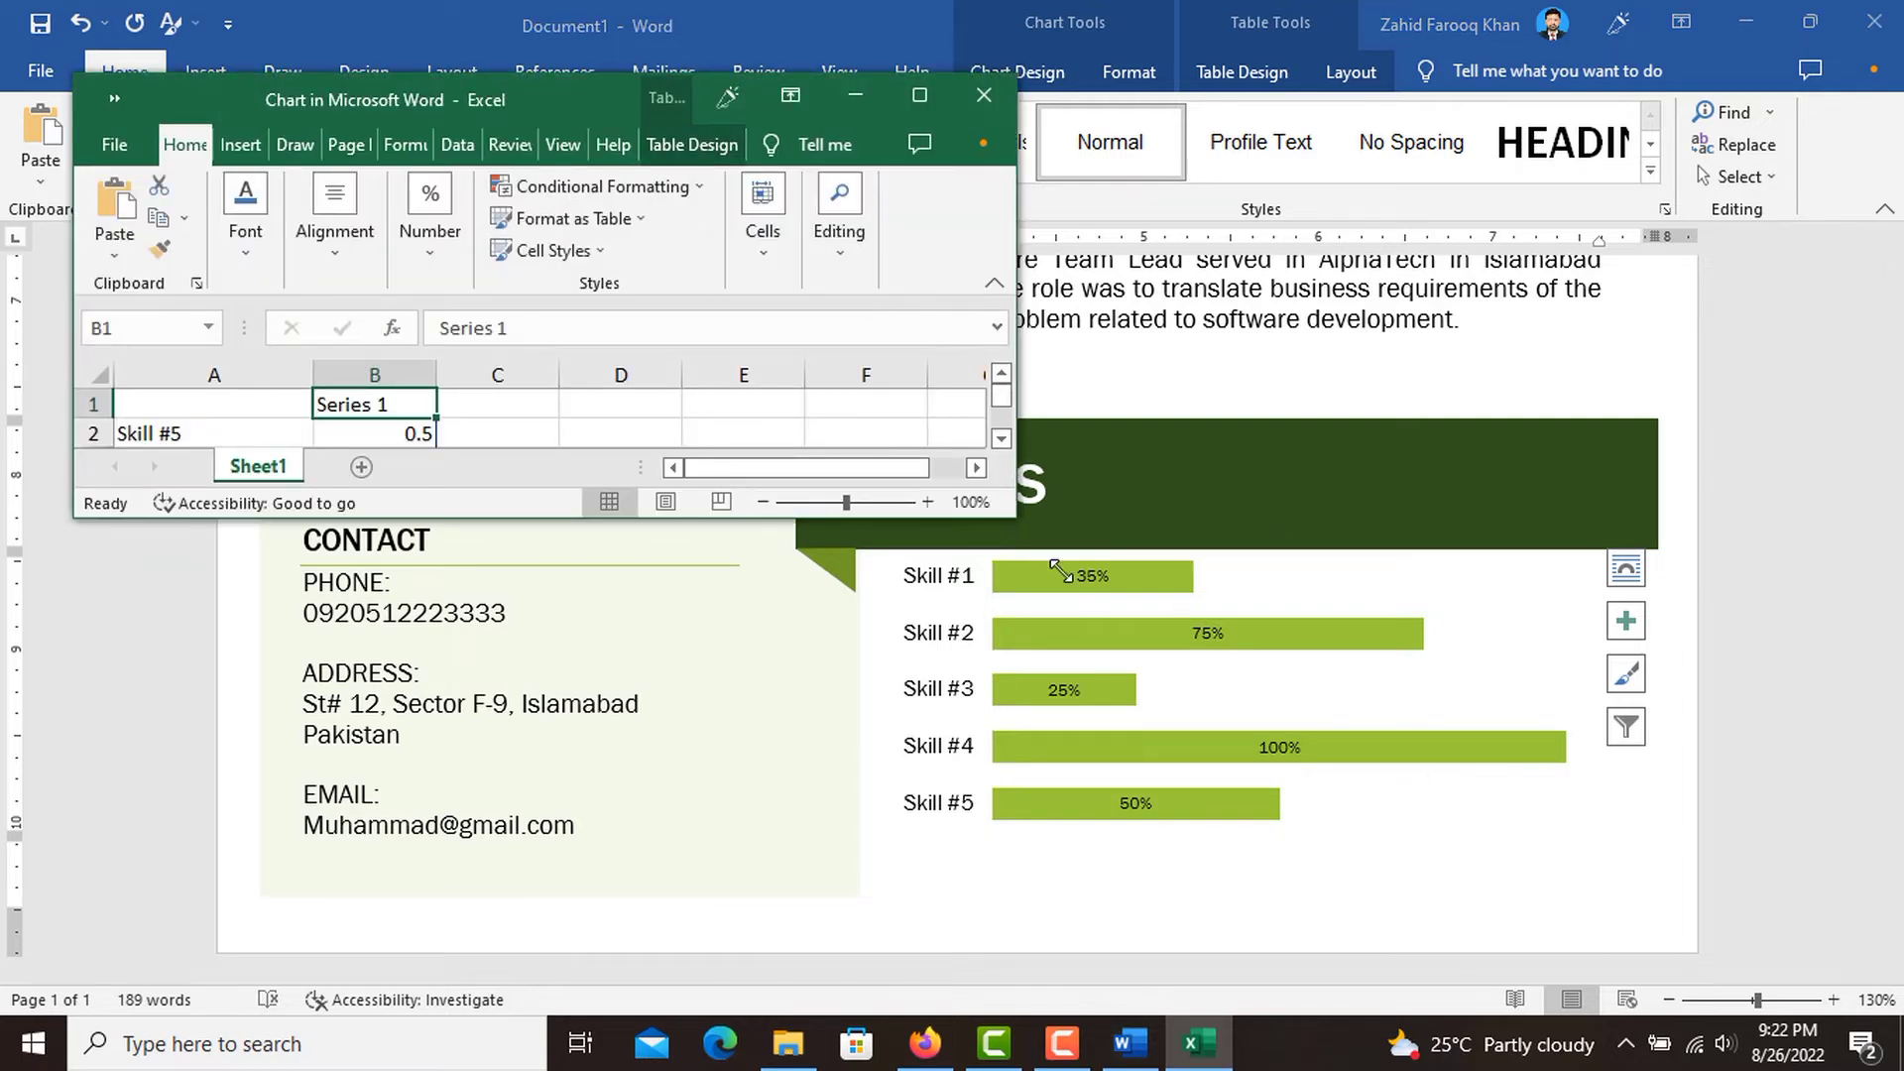
pyautogui.moveTo(1060, 572); pyautogui.dragTo(627, 692)
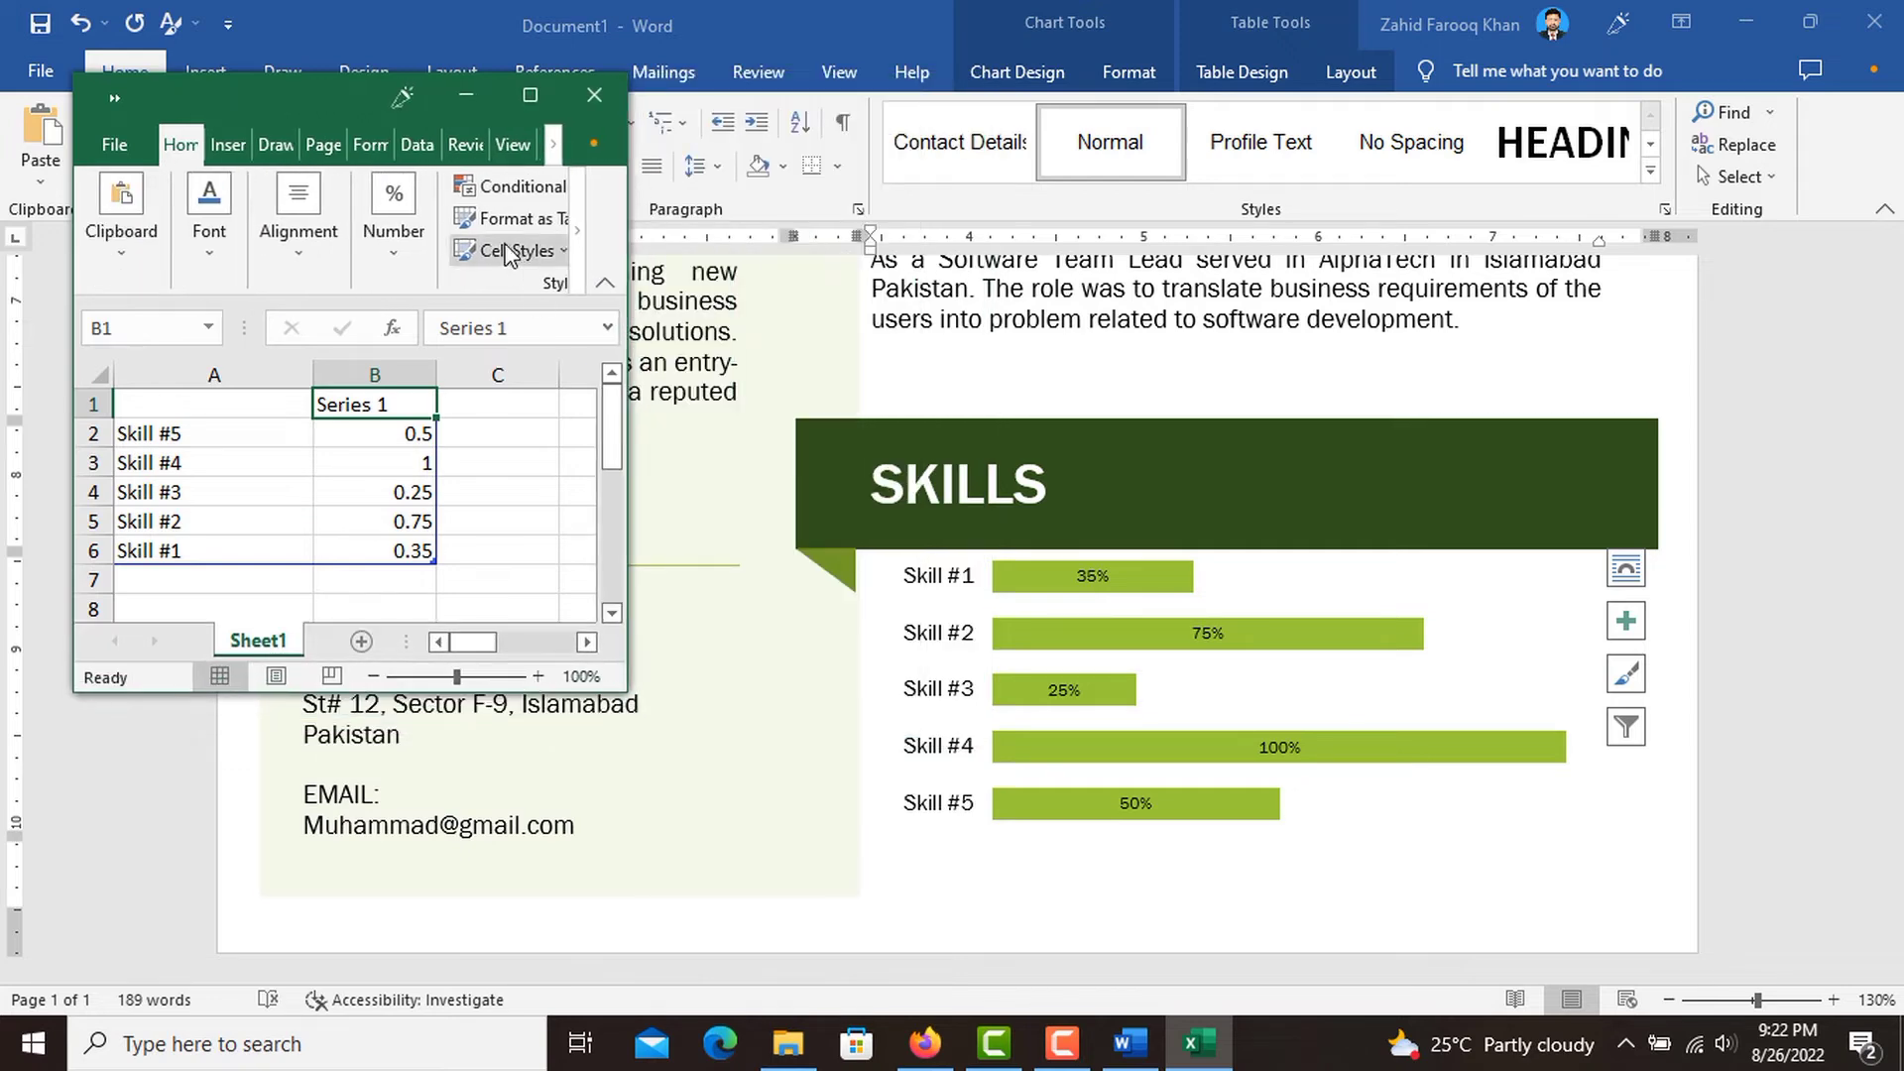
pyautogui.moveTo(335, 95); pyautogui.dragTo(575, 284)
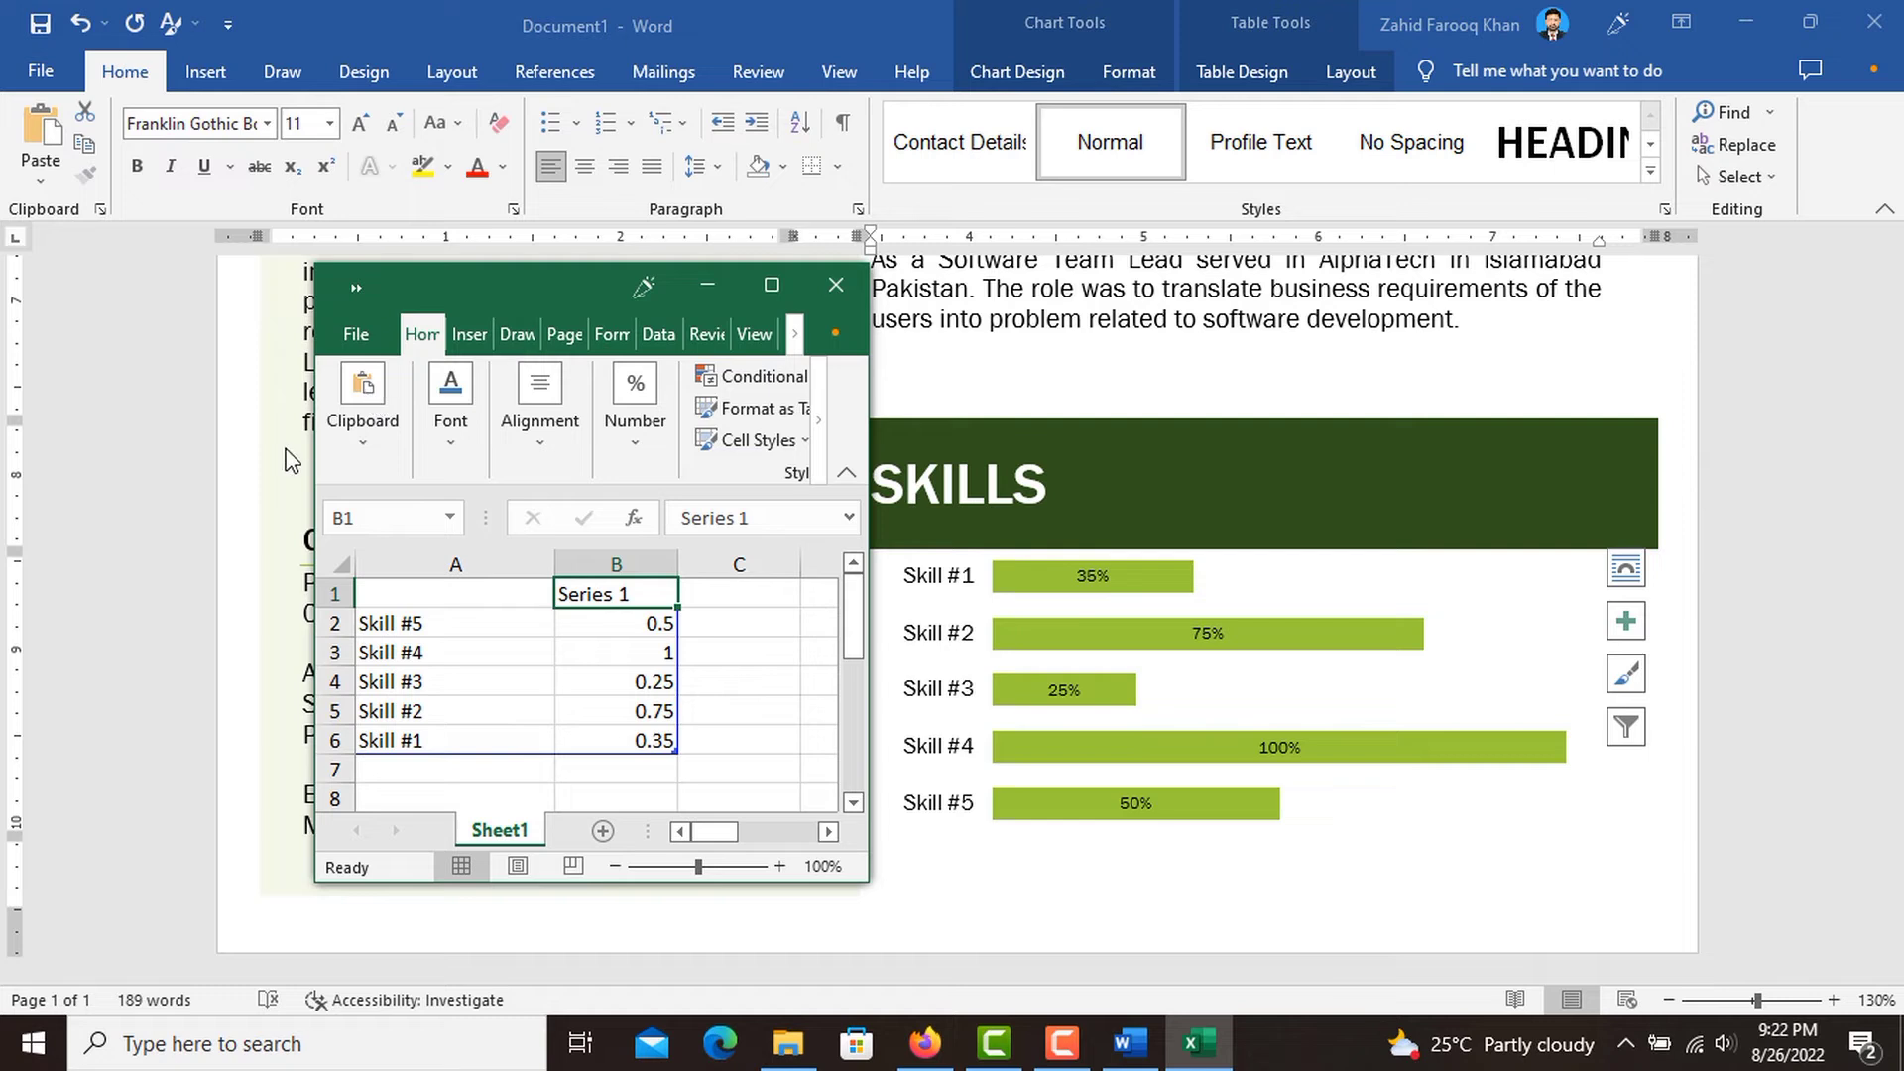
# Rename the chart category "Skill #1" in cell A6 to "C#".
pyautogui.click(475, 742)
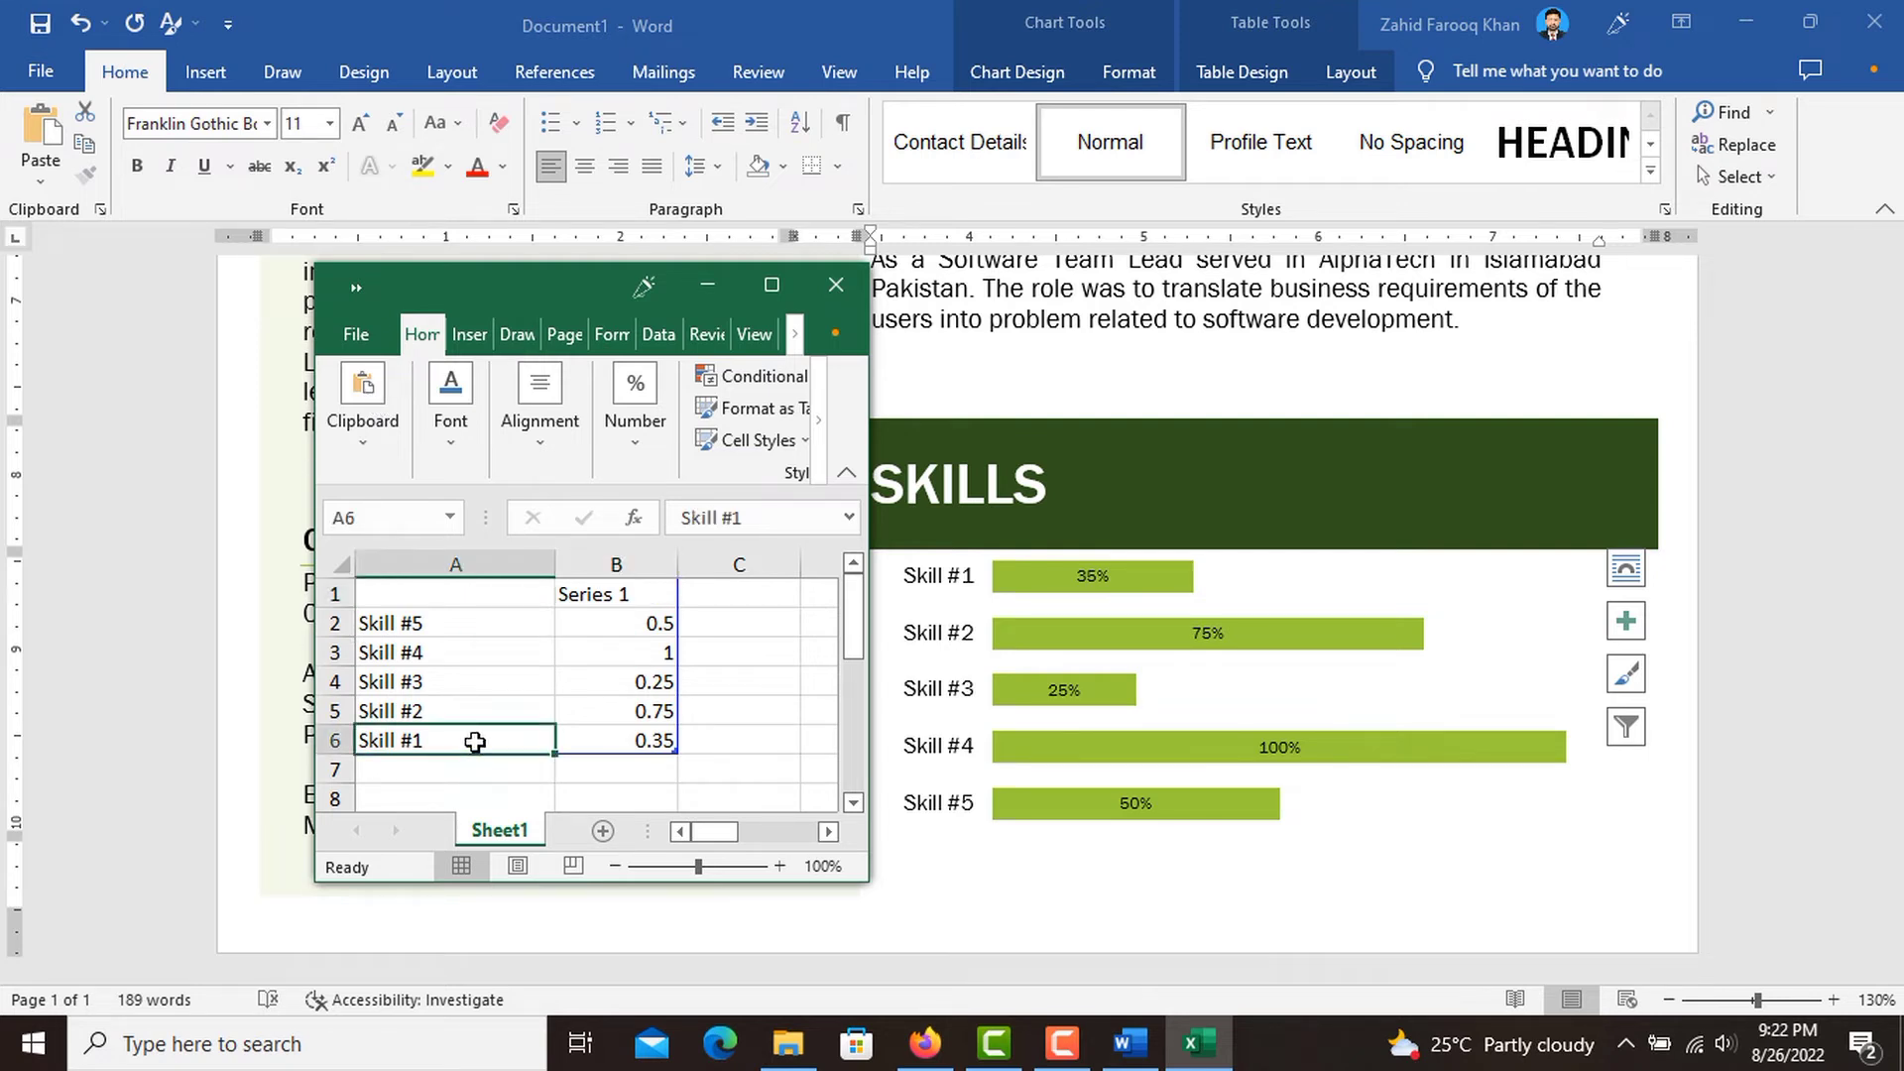
pyautogui.write('C')
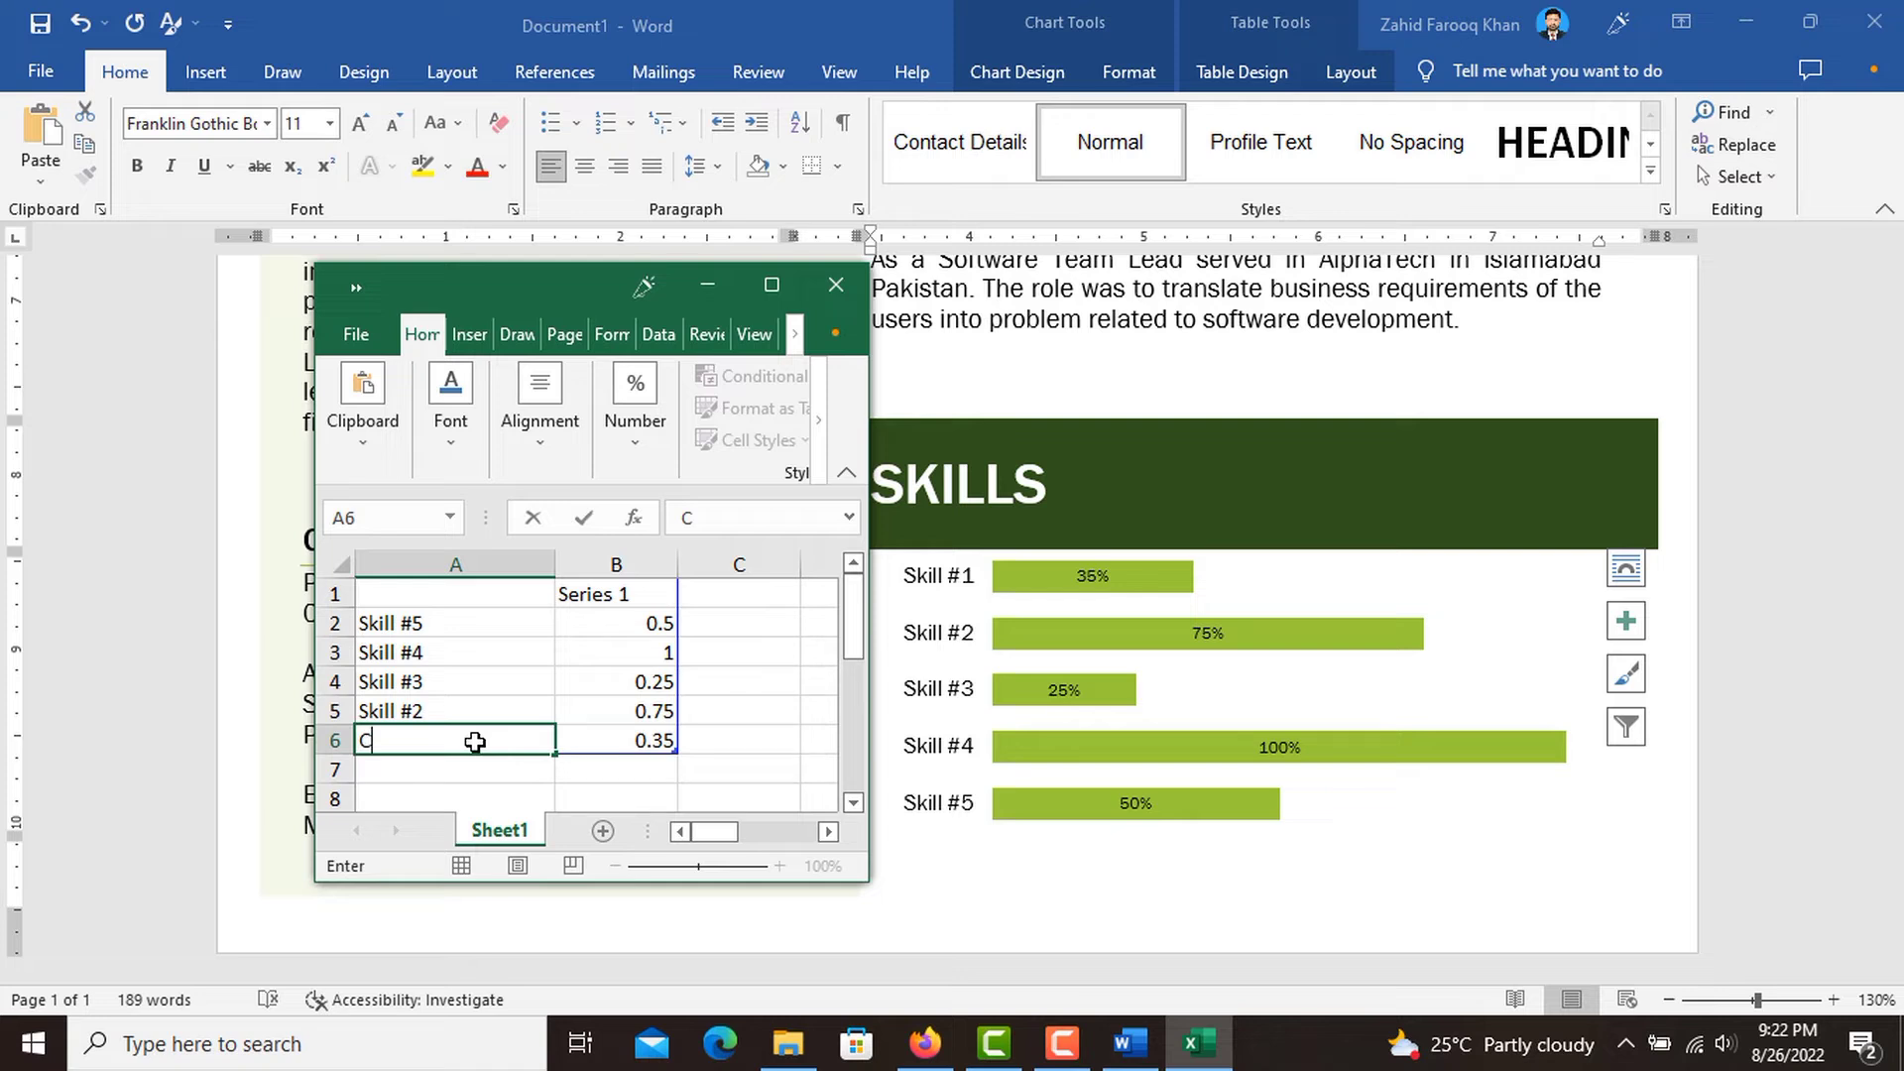
pyautogui.write('# Programming')
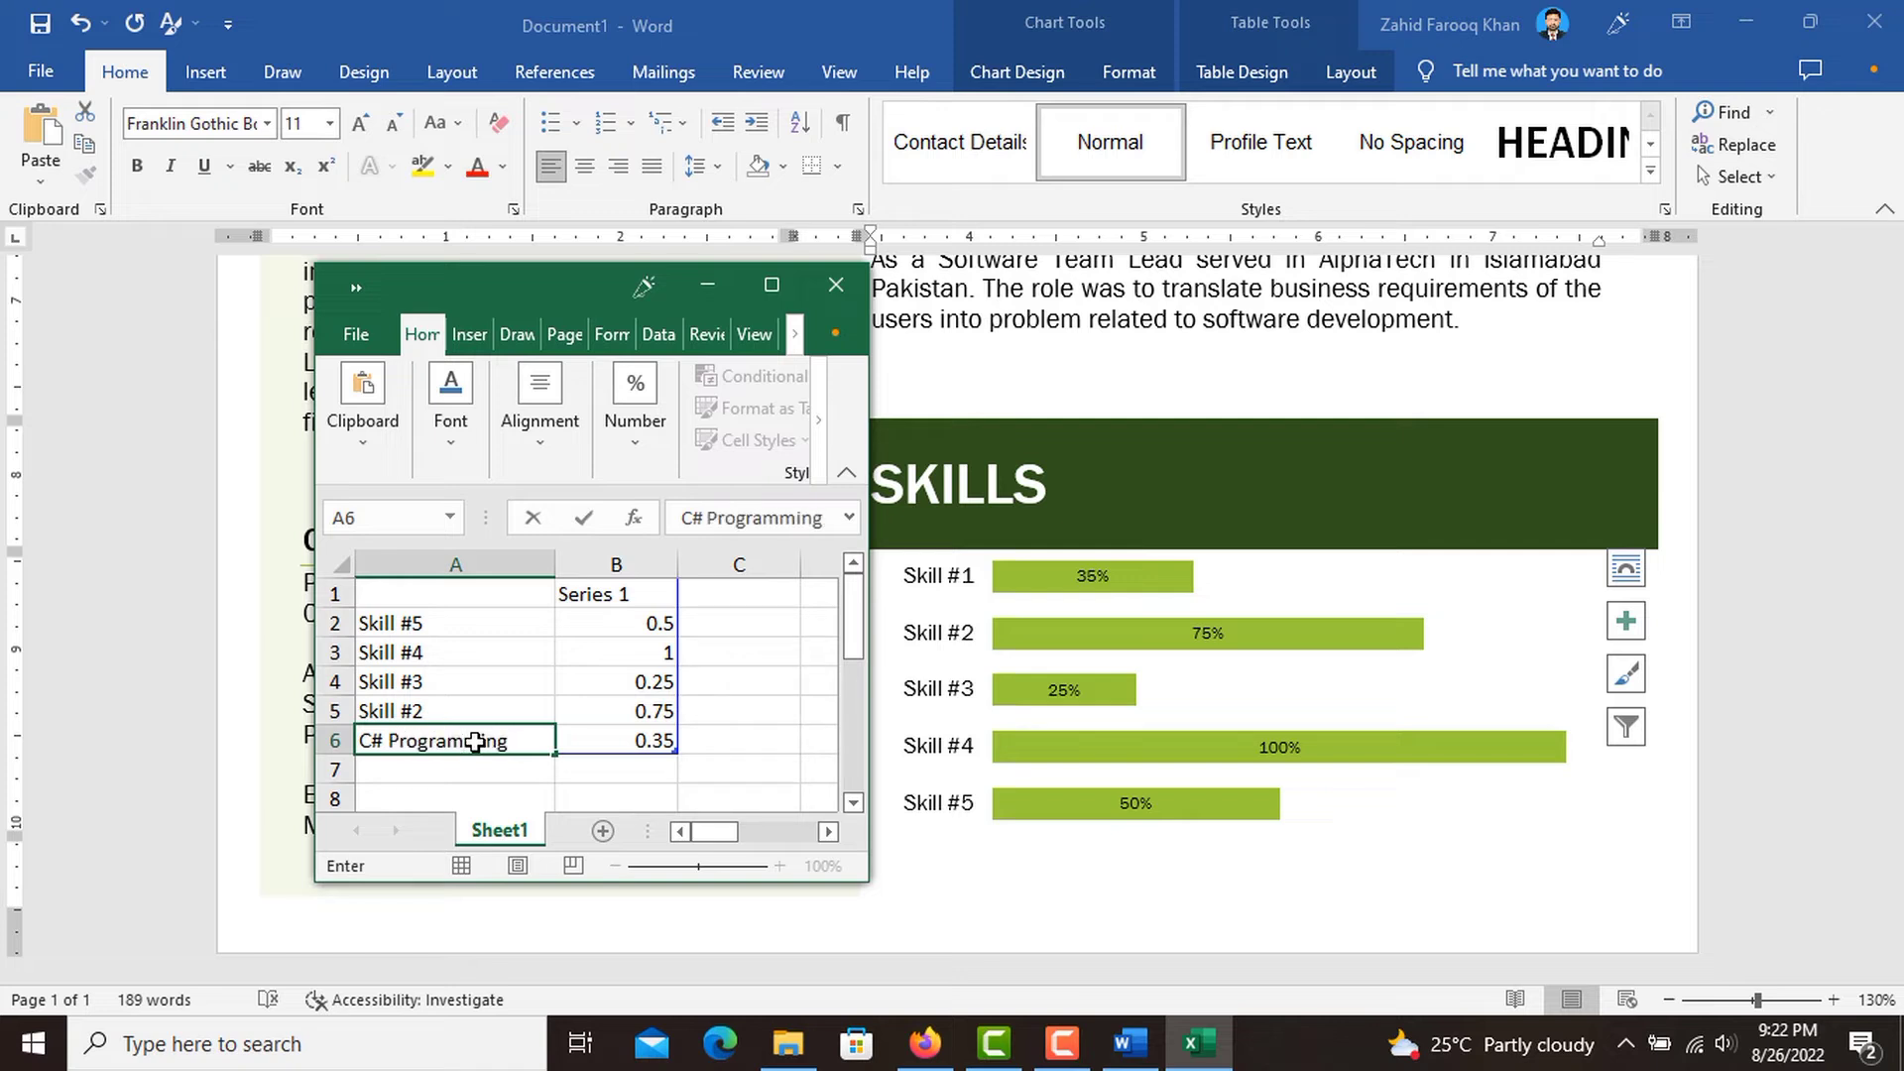
pyautogui.press('BackSpace')
pyautogui.press('BackSpace')
pyautogui.press('BackSpace')
pyautogui.press('BackSpace')
pyautogui.press('BackSpace')
pyautogui.press('BackSpace')
pyautogui.press('BackSpace')
pyautogui.press('BackSpace')
pyautogui.press('BackSpace')
pyautogui.press('BackSpace')
pyautogui.press('BackSpace')
pyautogui.press('BackSpace')
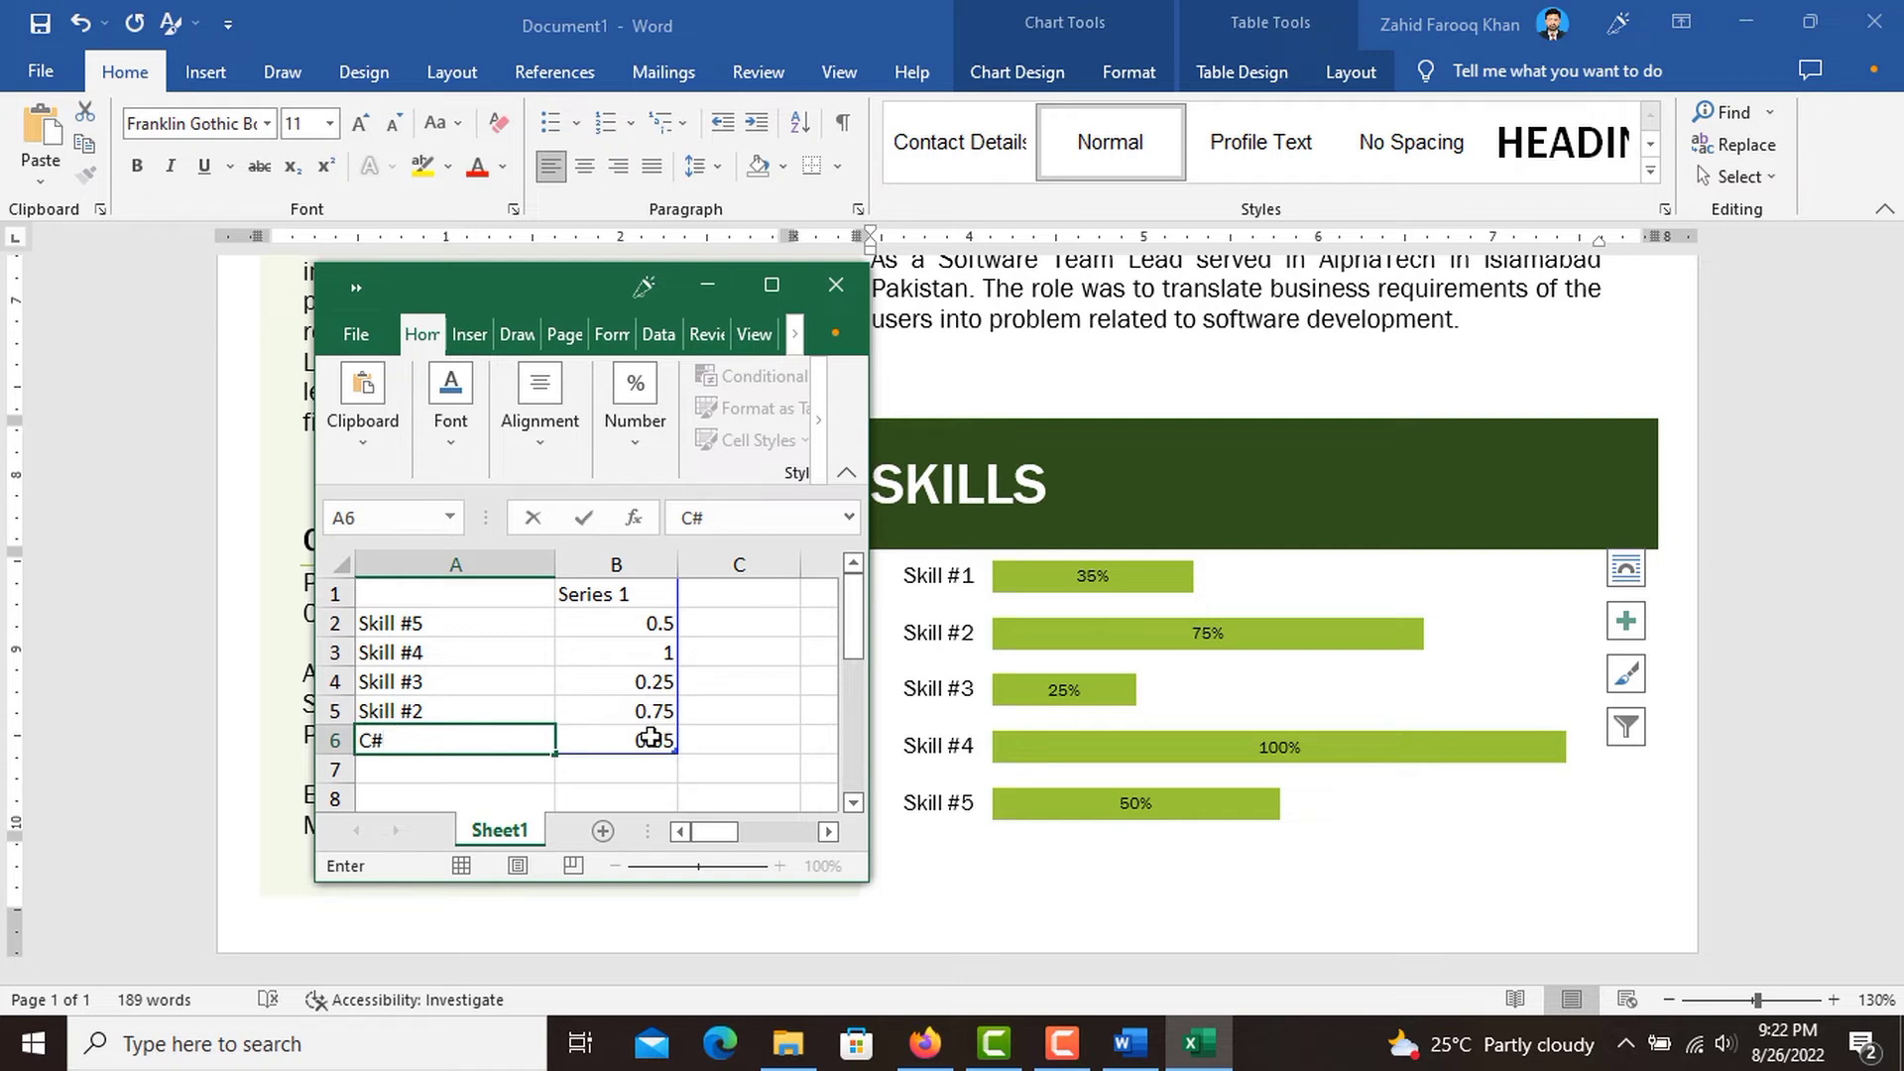
# Set the C# skill's value in cell B6 to 45.
pyautogui.click(650, 737)
pyautogui.write('4')
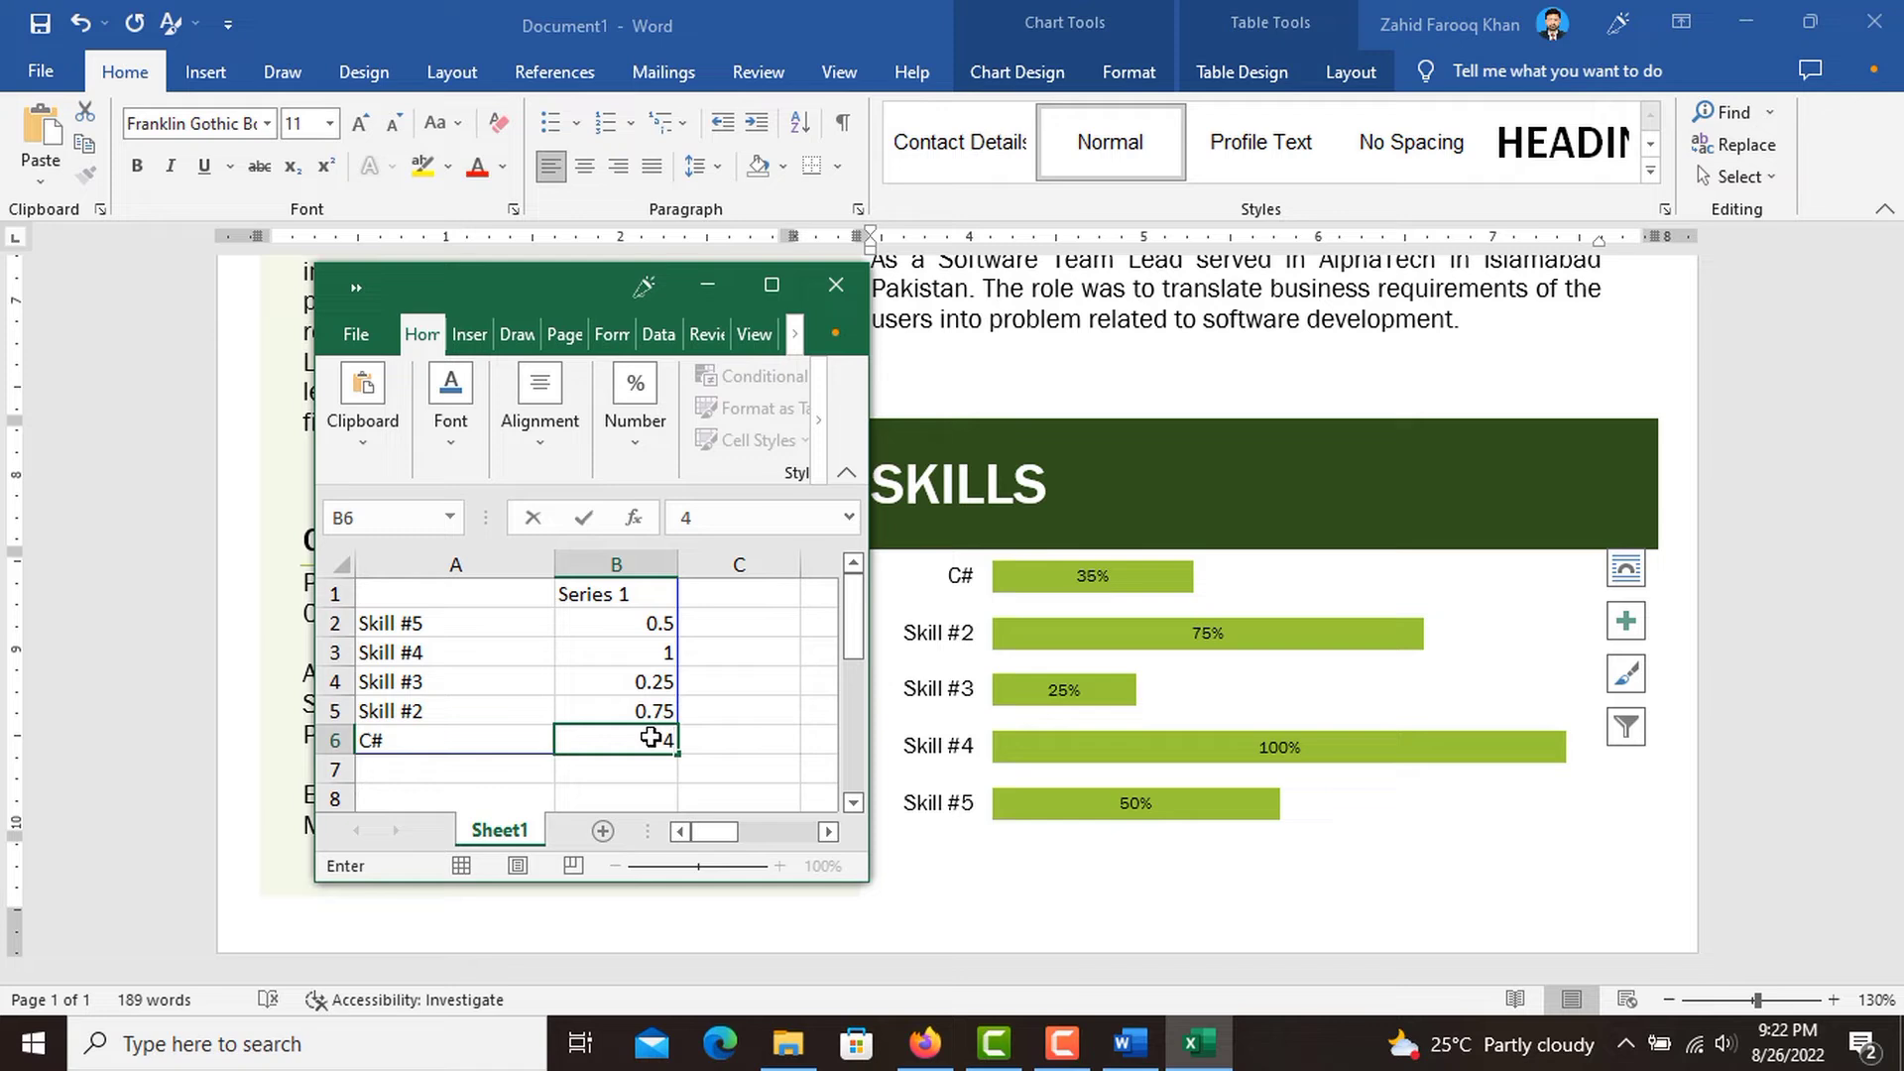
pyautogui.write('5')
pyautogui.click(497, 705)
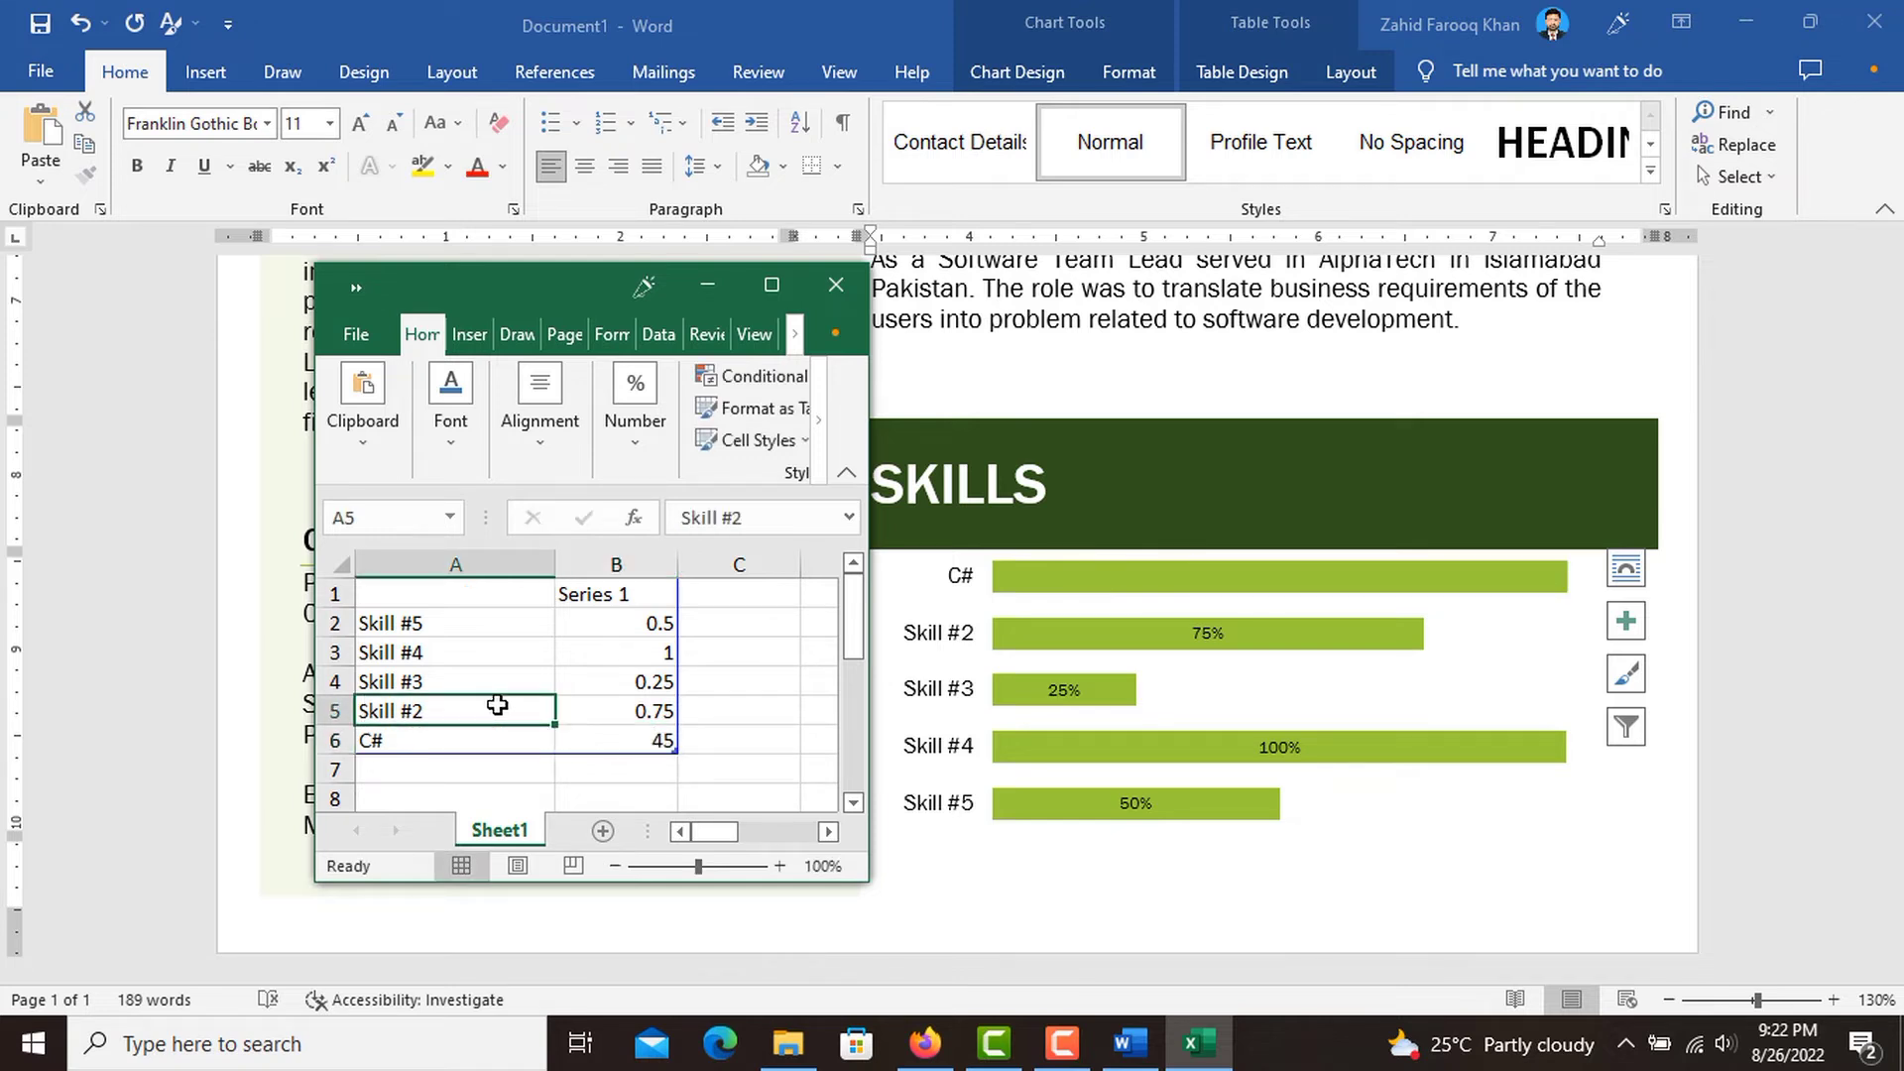
# Correct the C# skill's value in cell B6 to 0.45.
pyautogui.click(643, 738)
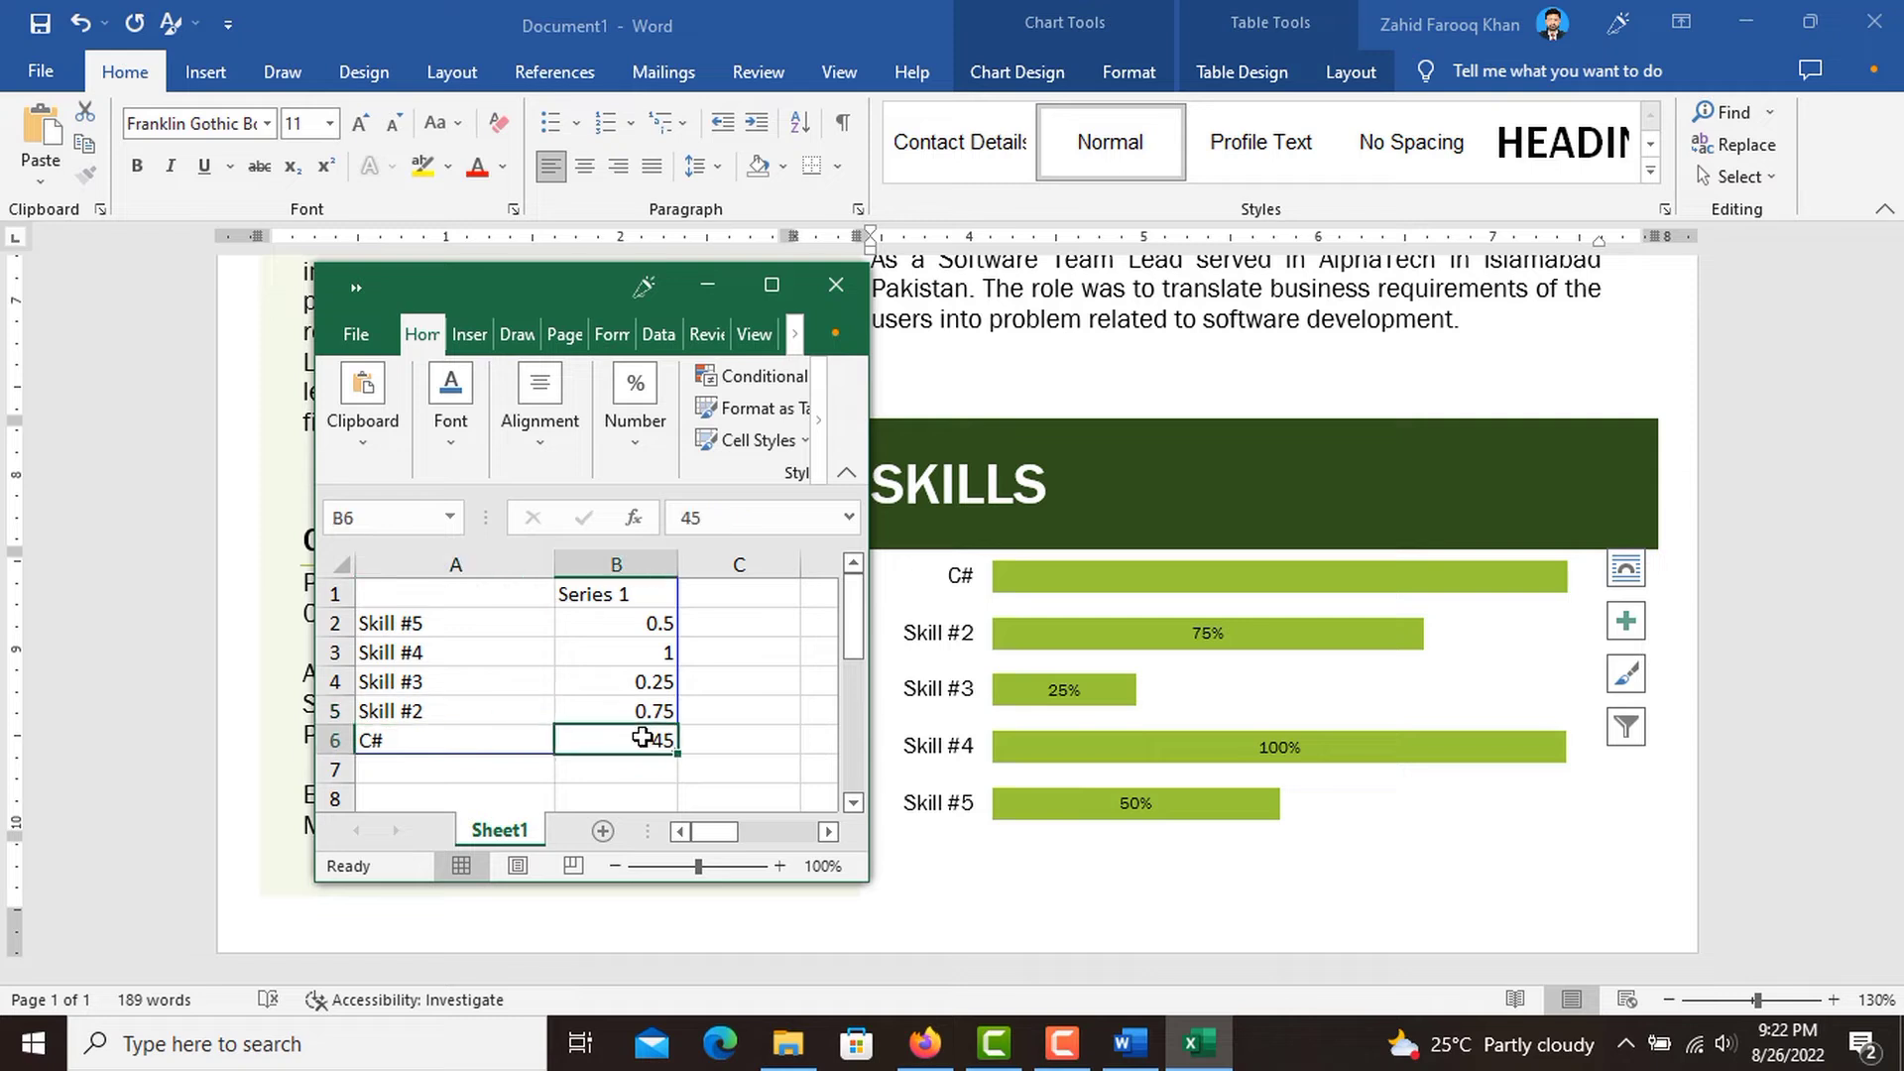
pyautogui.write('0.45')
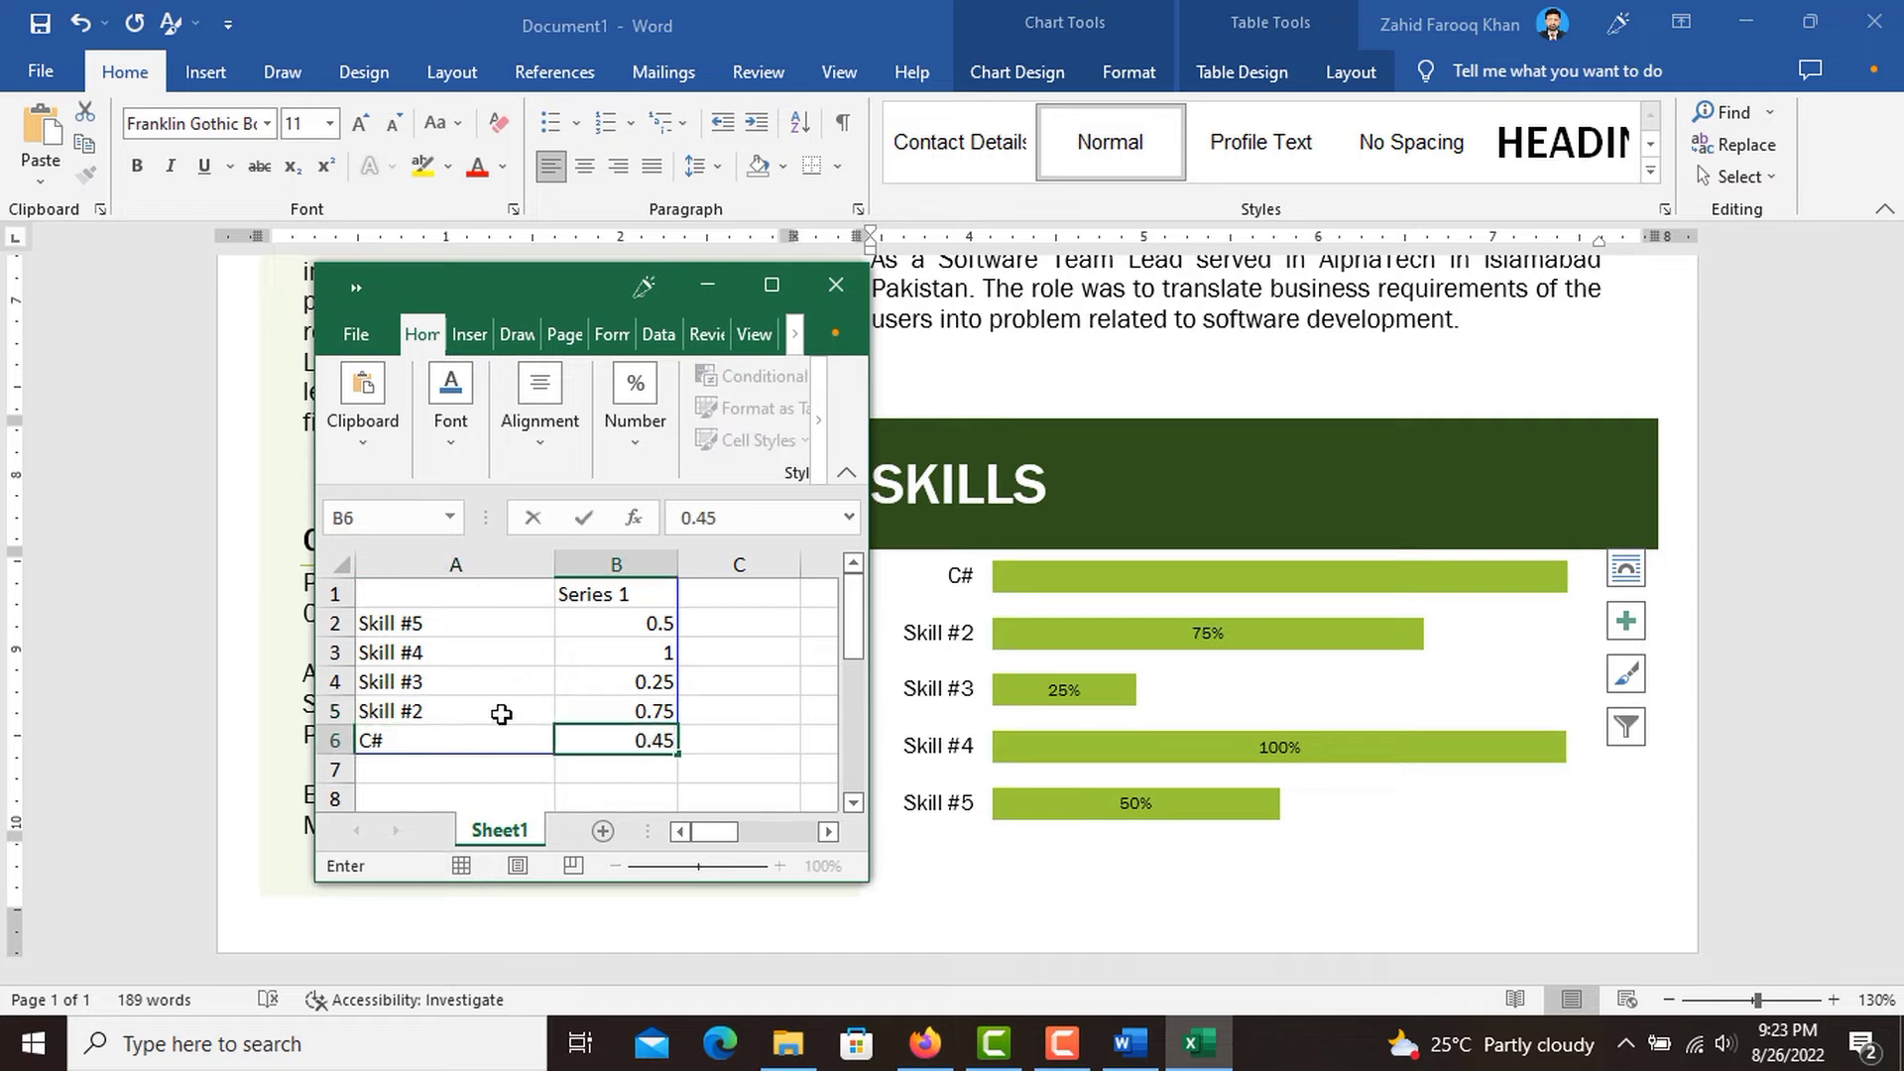
# Rename the chart category "Skill #2" in cell A5 to "HTML" and set its value in B5 to .60.
pyautogui.click(501, 714)
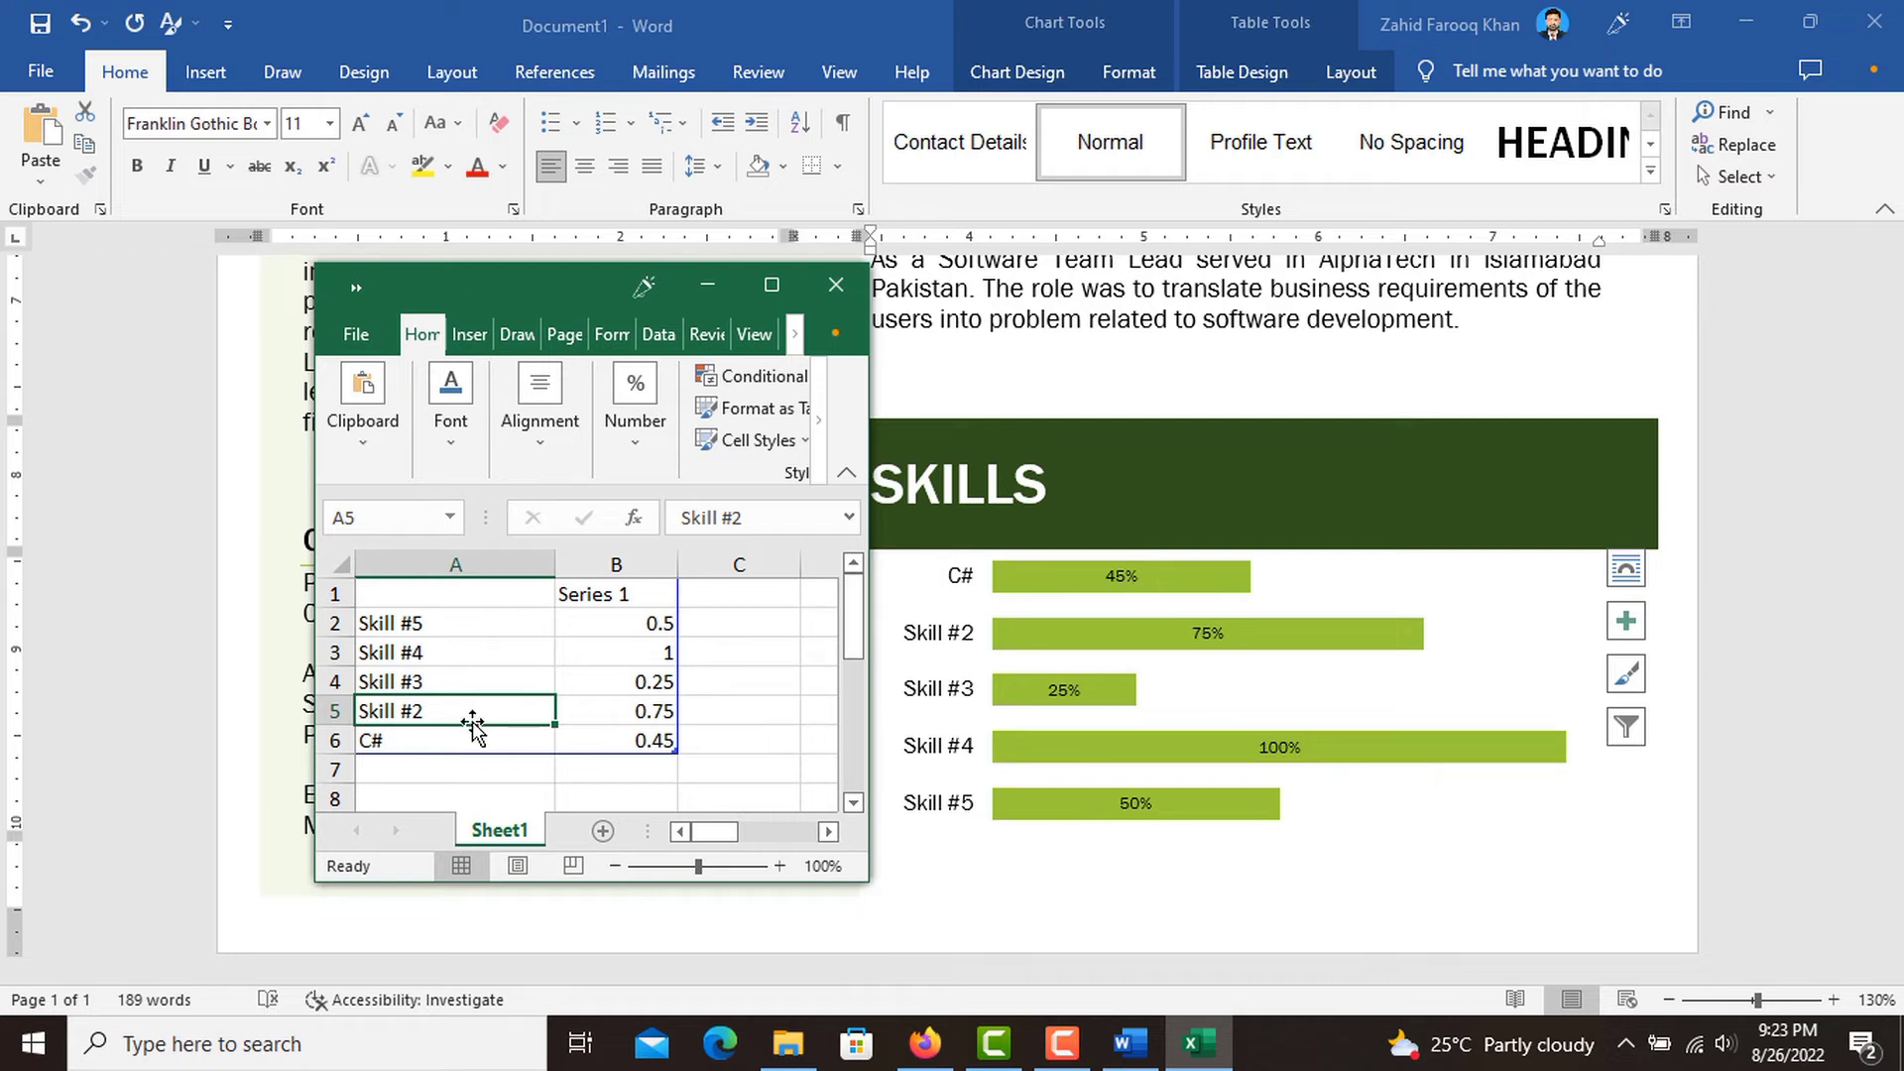
pyautogui.write('HTML')
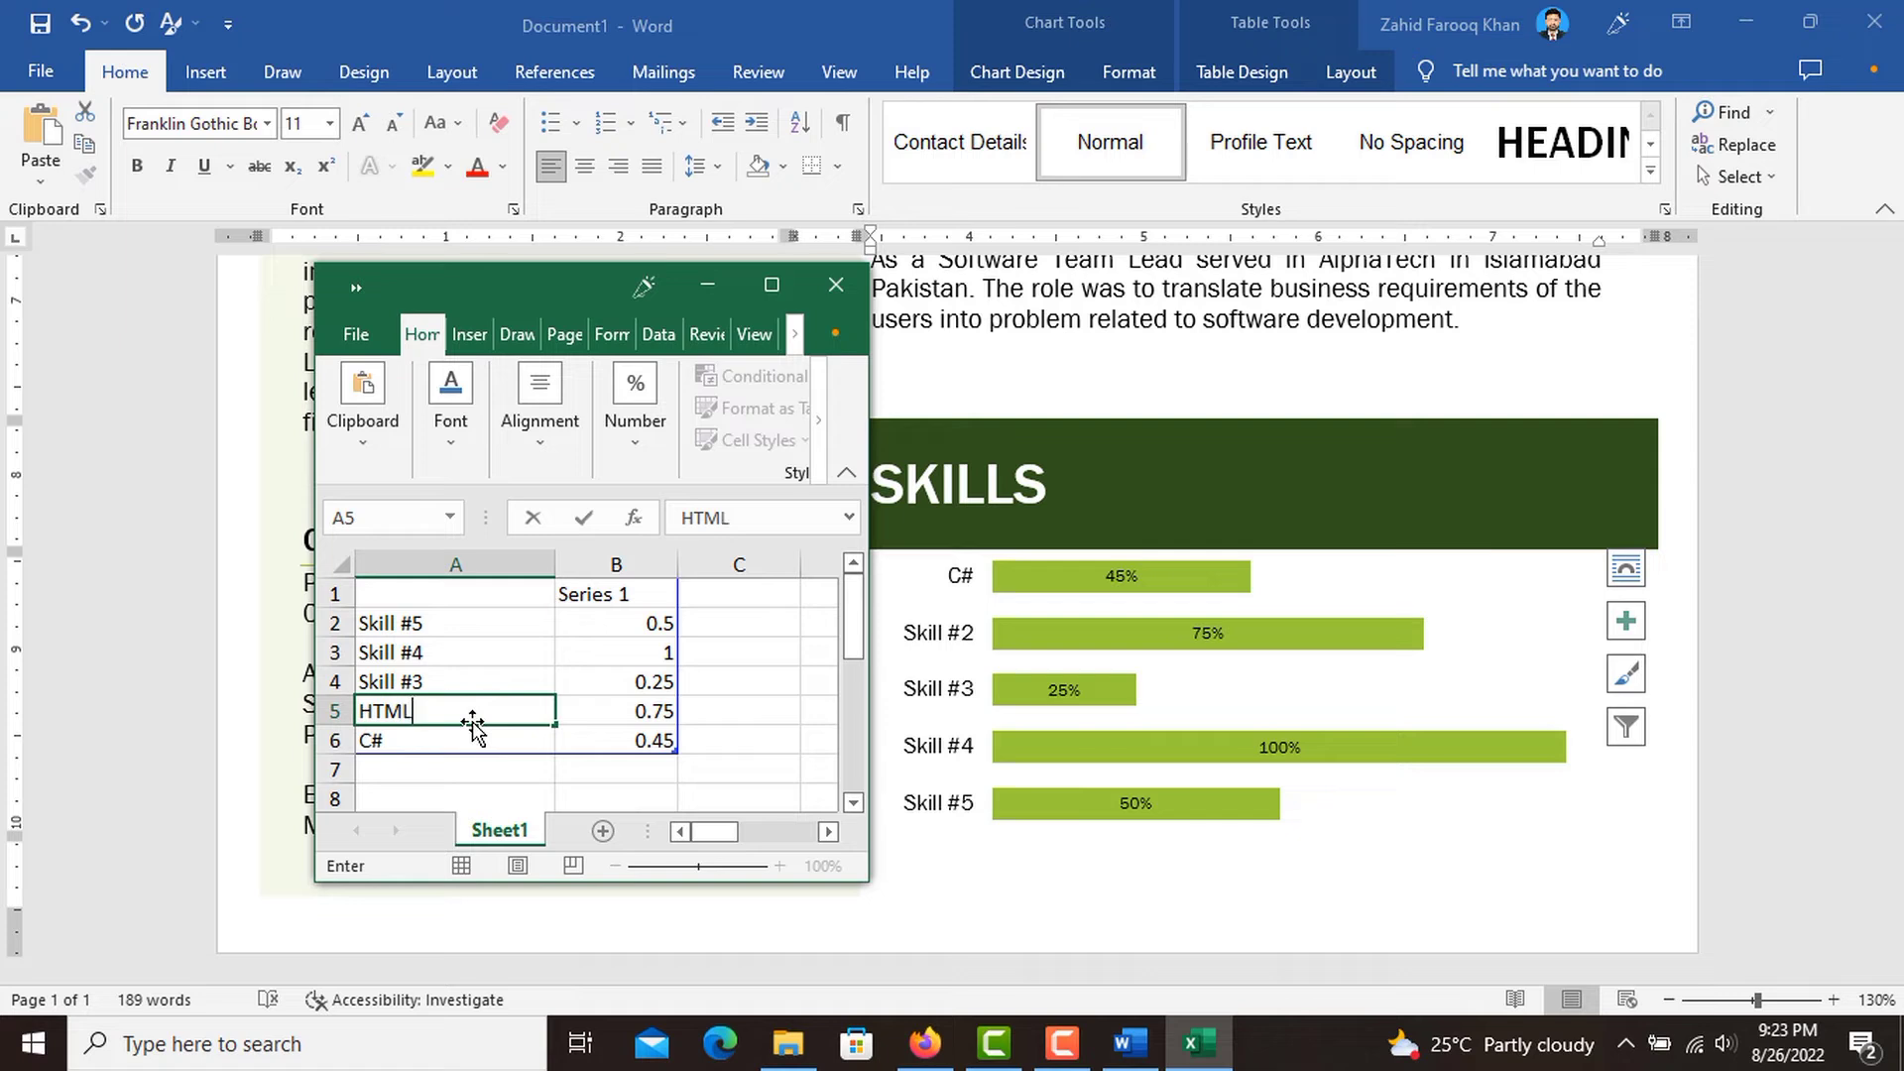
pyautogui.click(652, 716)
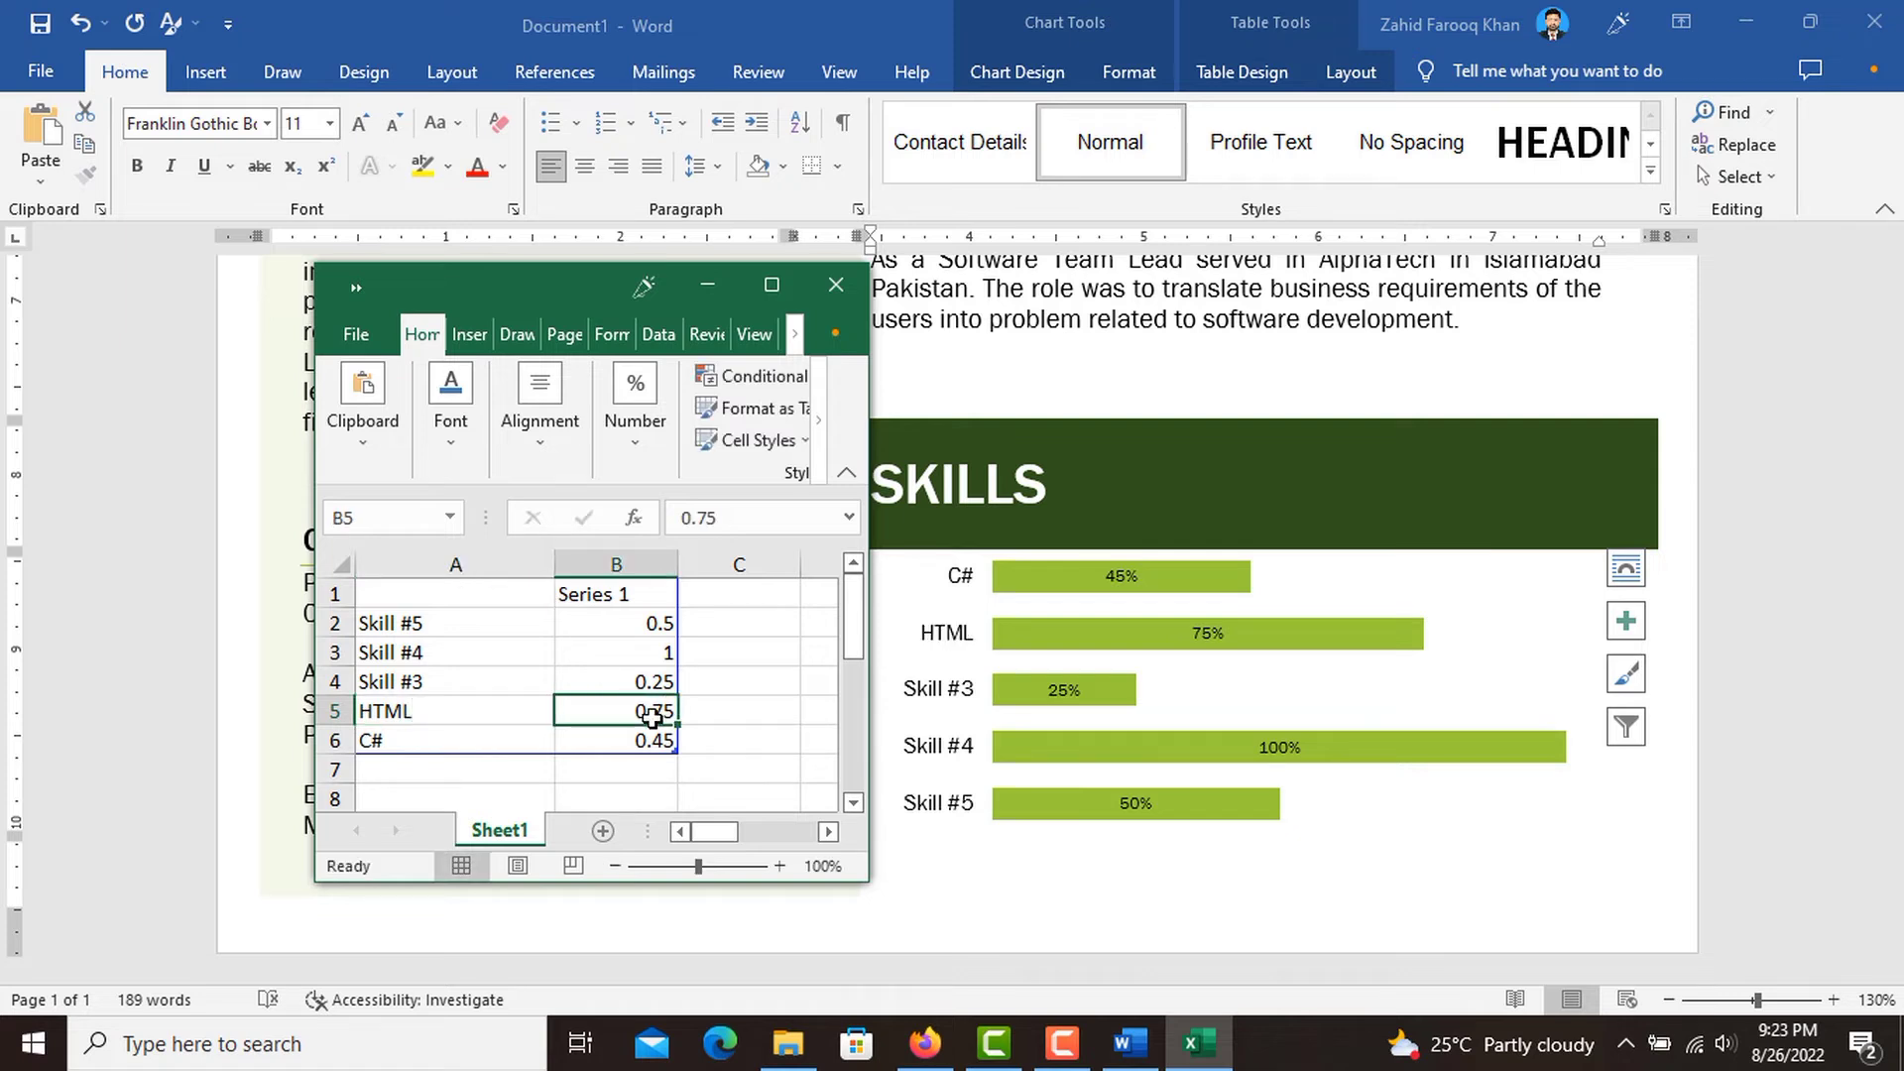
pyautogui.write('.60')
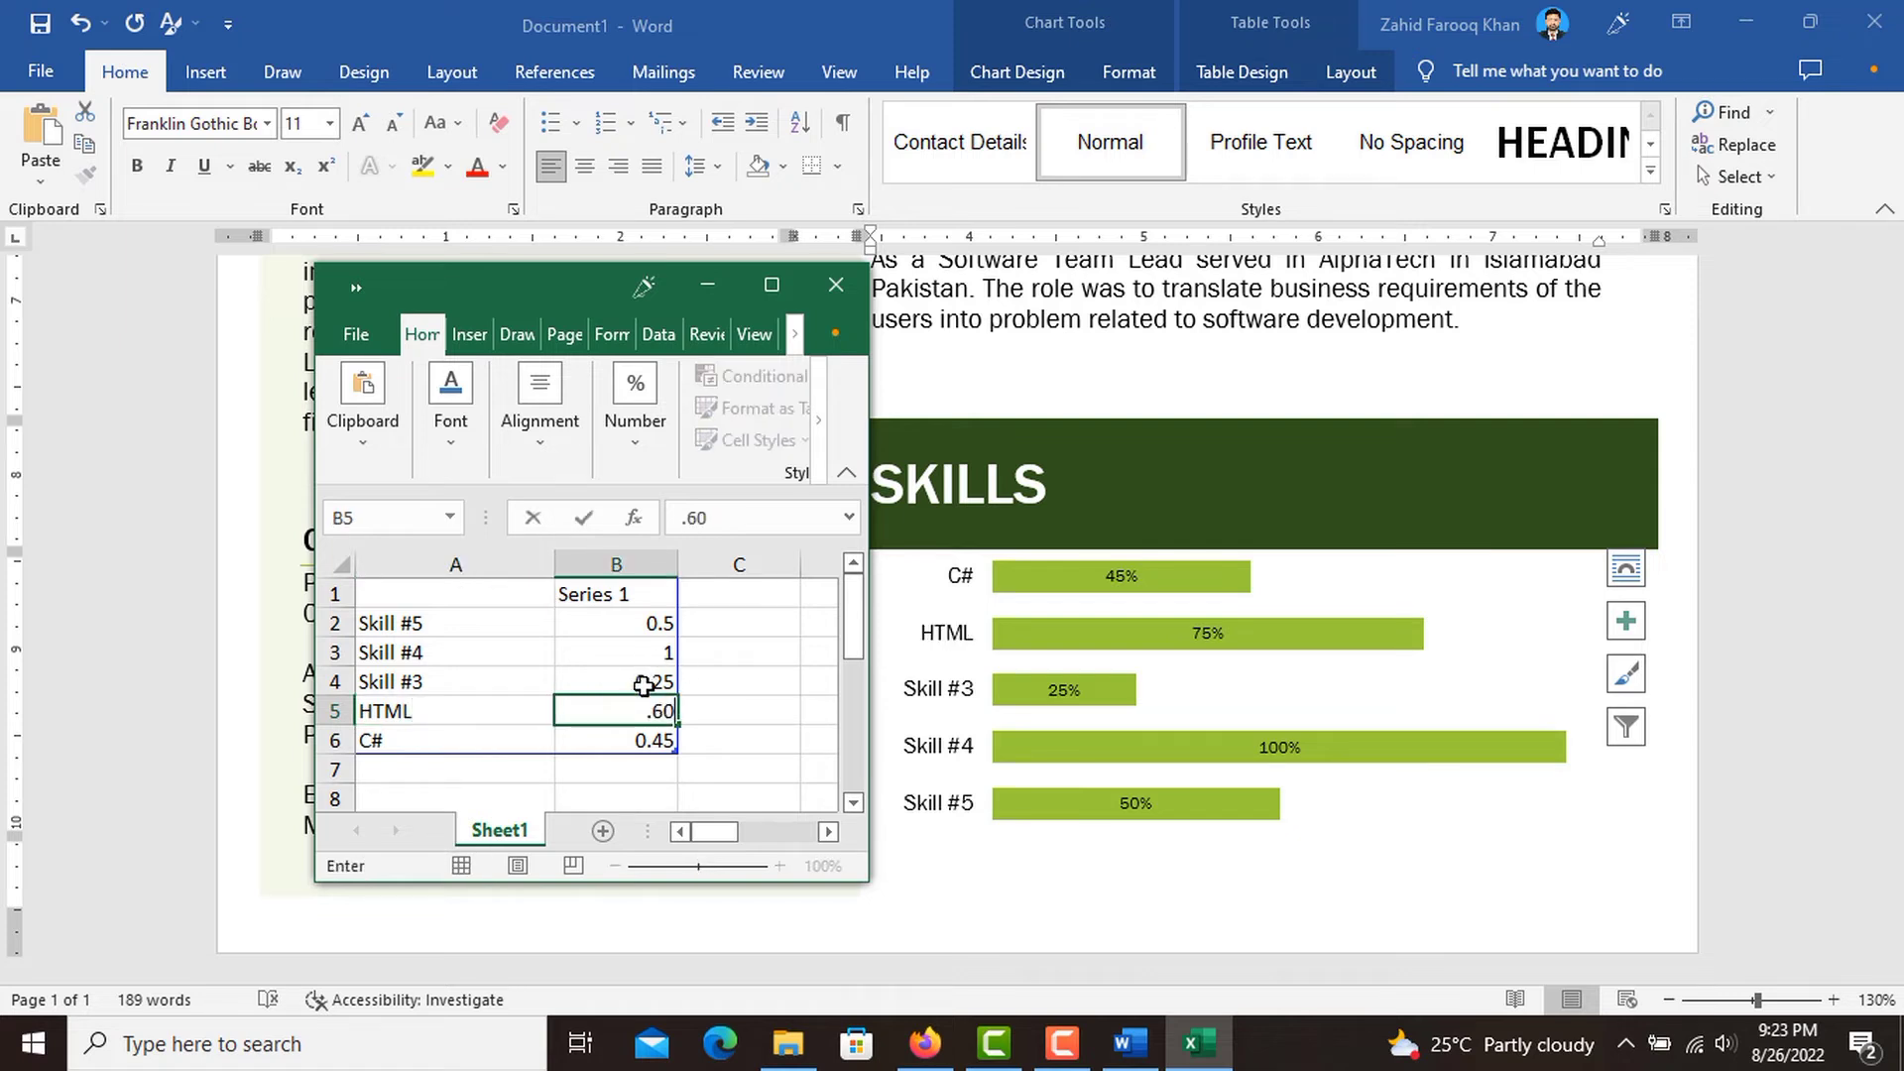
pyautogui.click(644, 686)
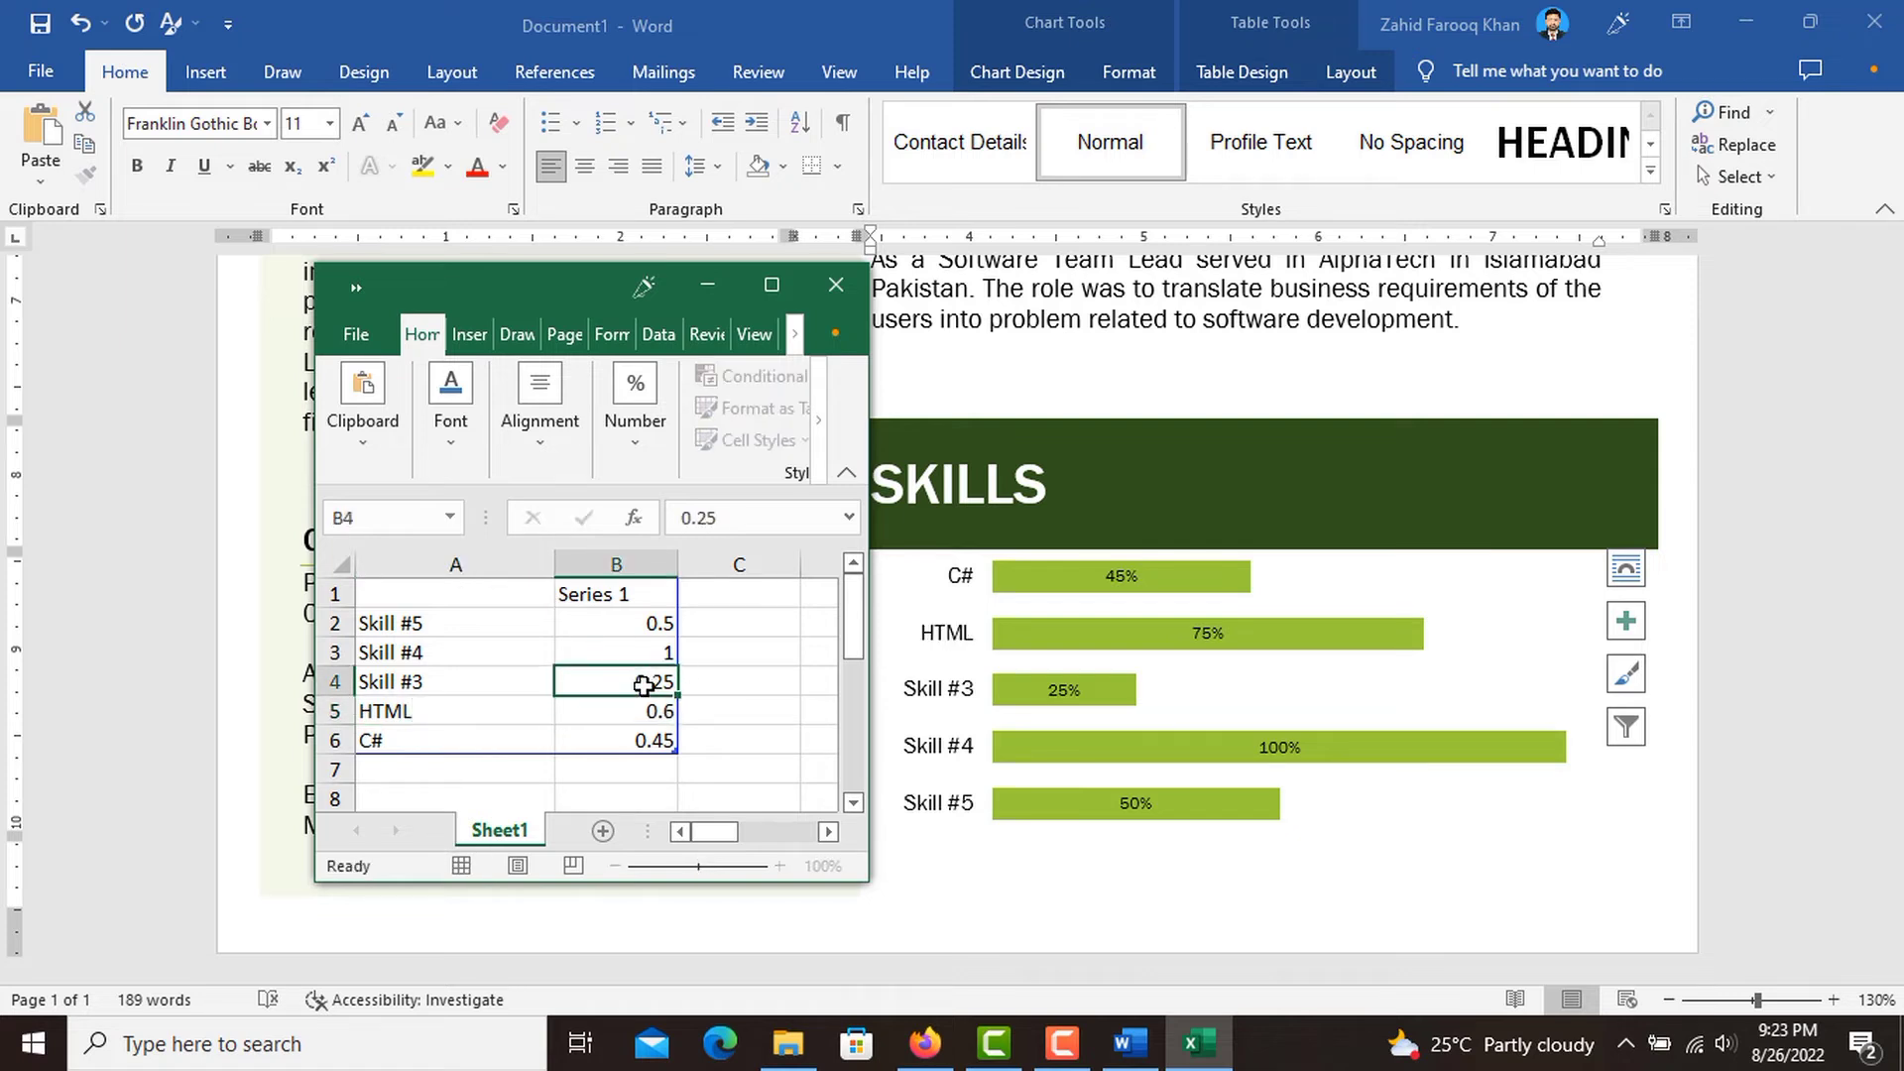
# Rename the chart category "Skill #3" in cell A4 to "CSS" and set its value in B4 to 75.
pyautogui.click(441, 680)
pyautogui.write('CSS')
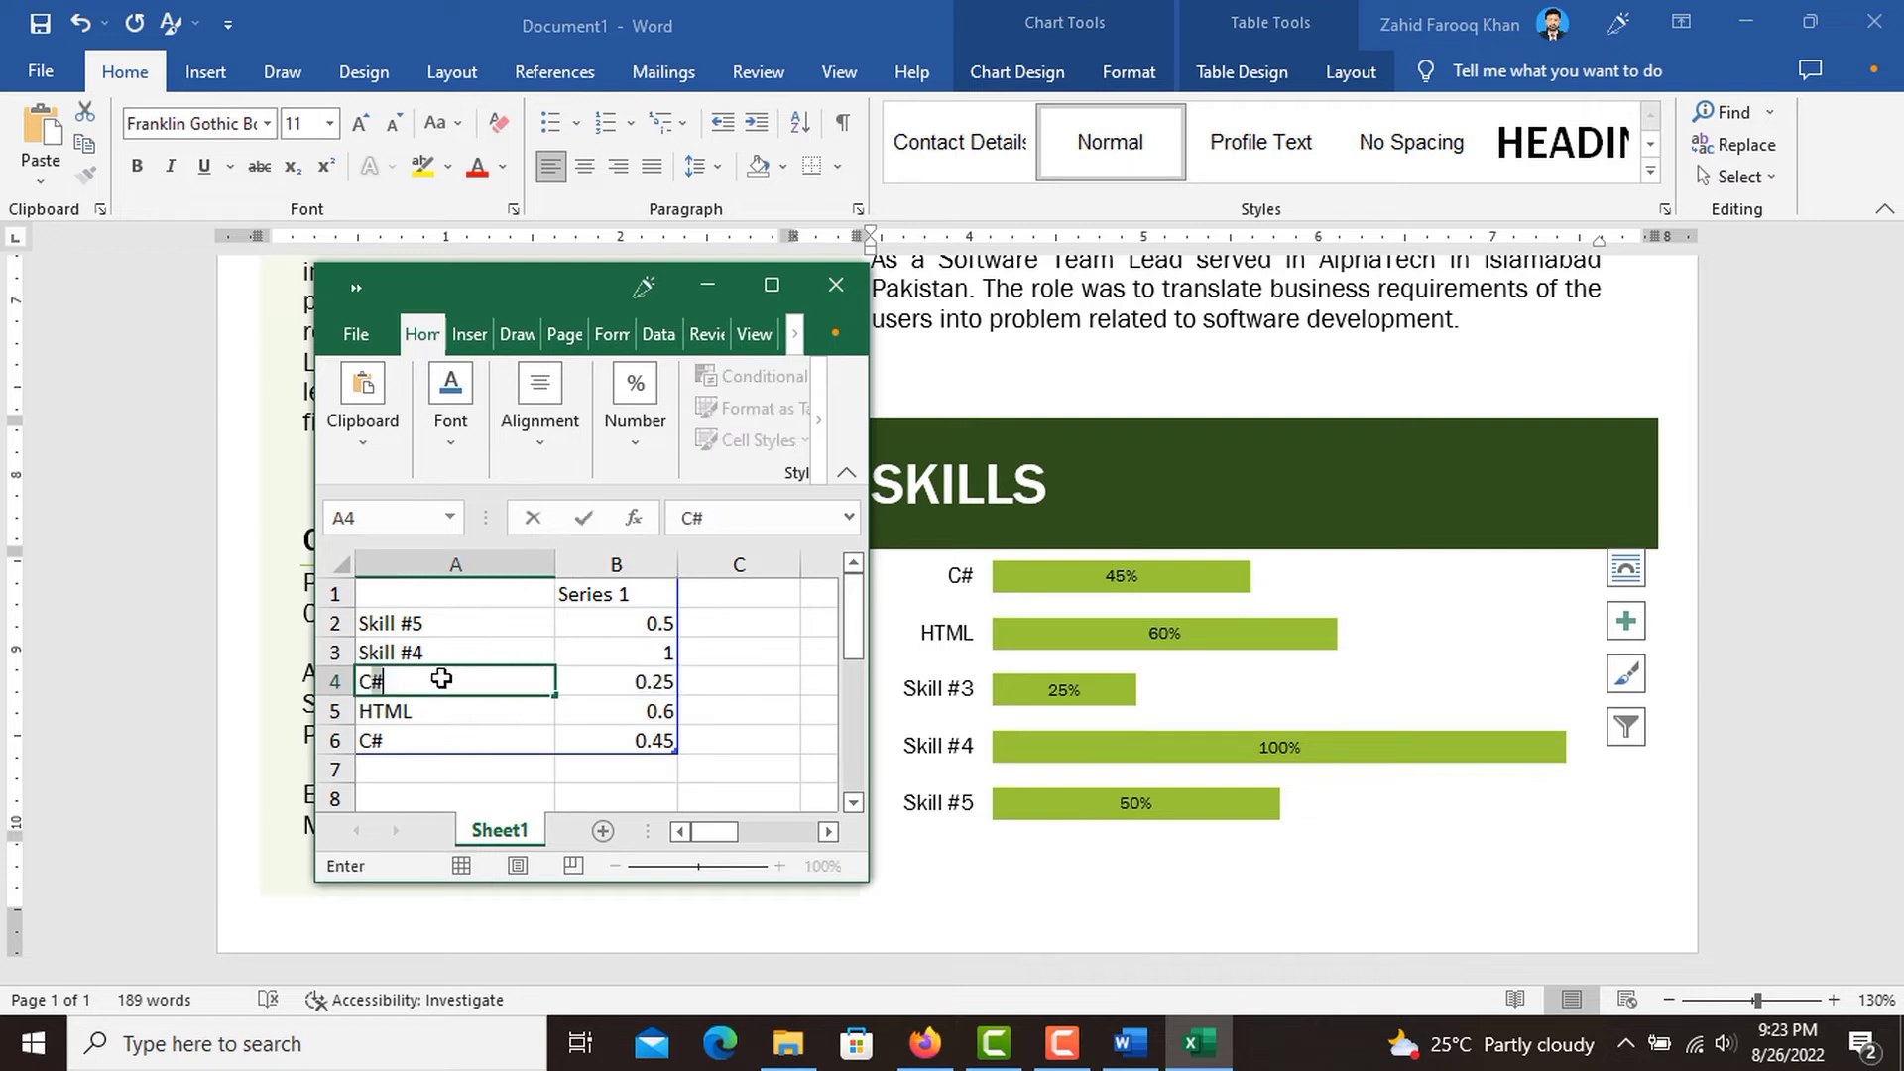
pyautogui.click(633, 684)
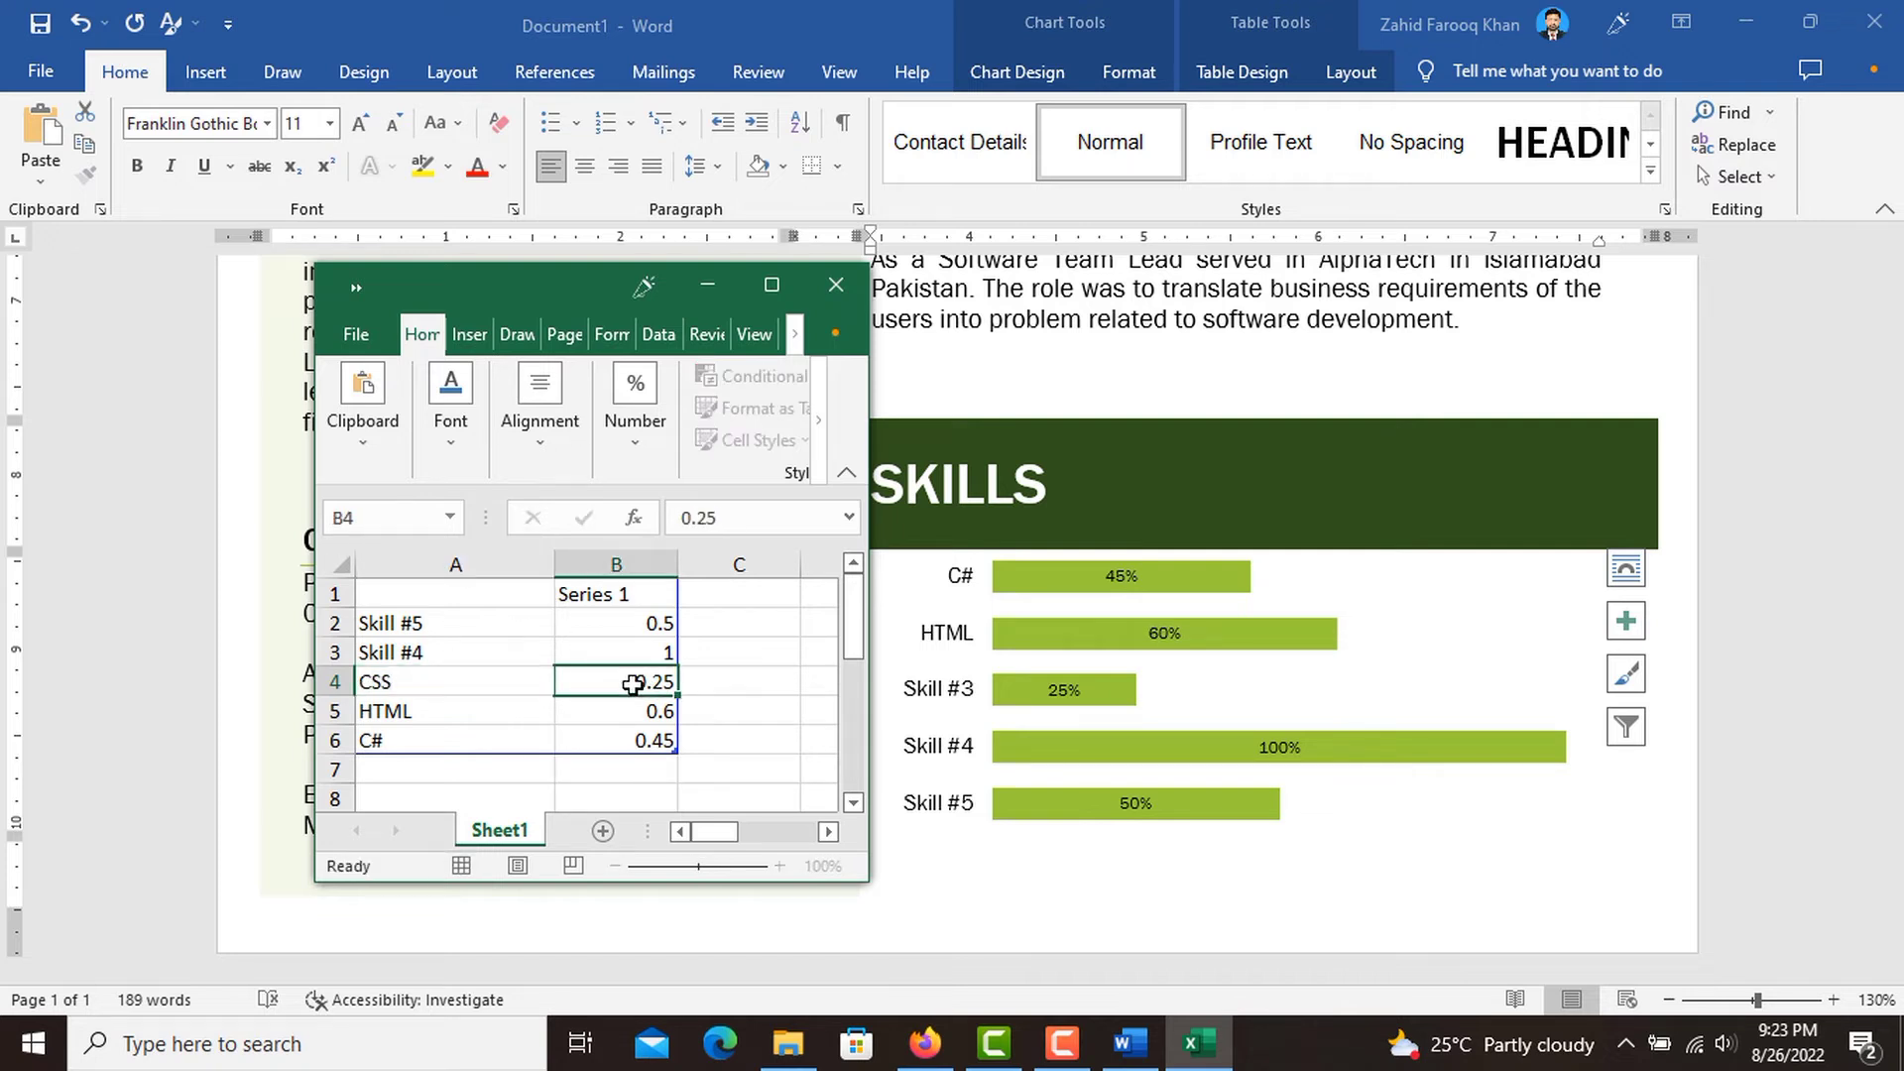
pyautogui.write('75')
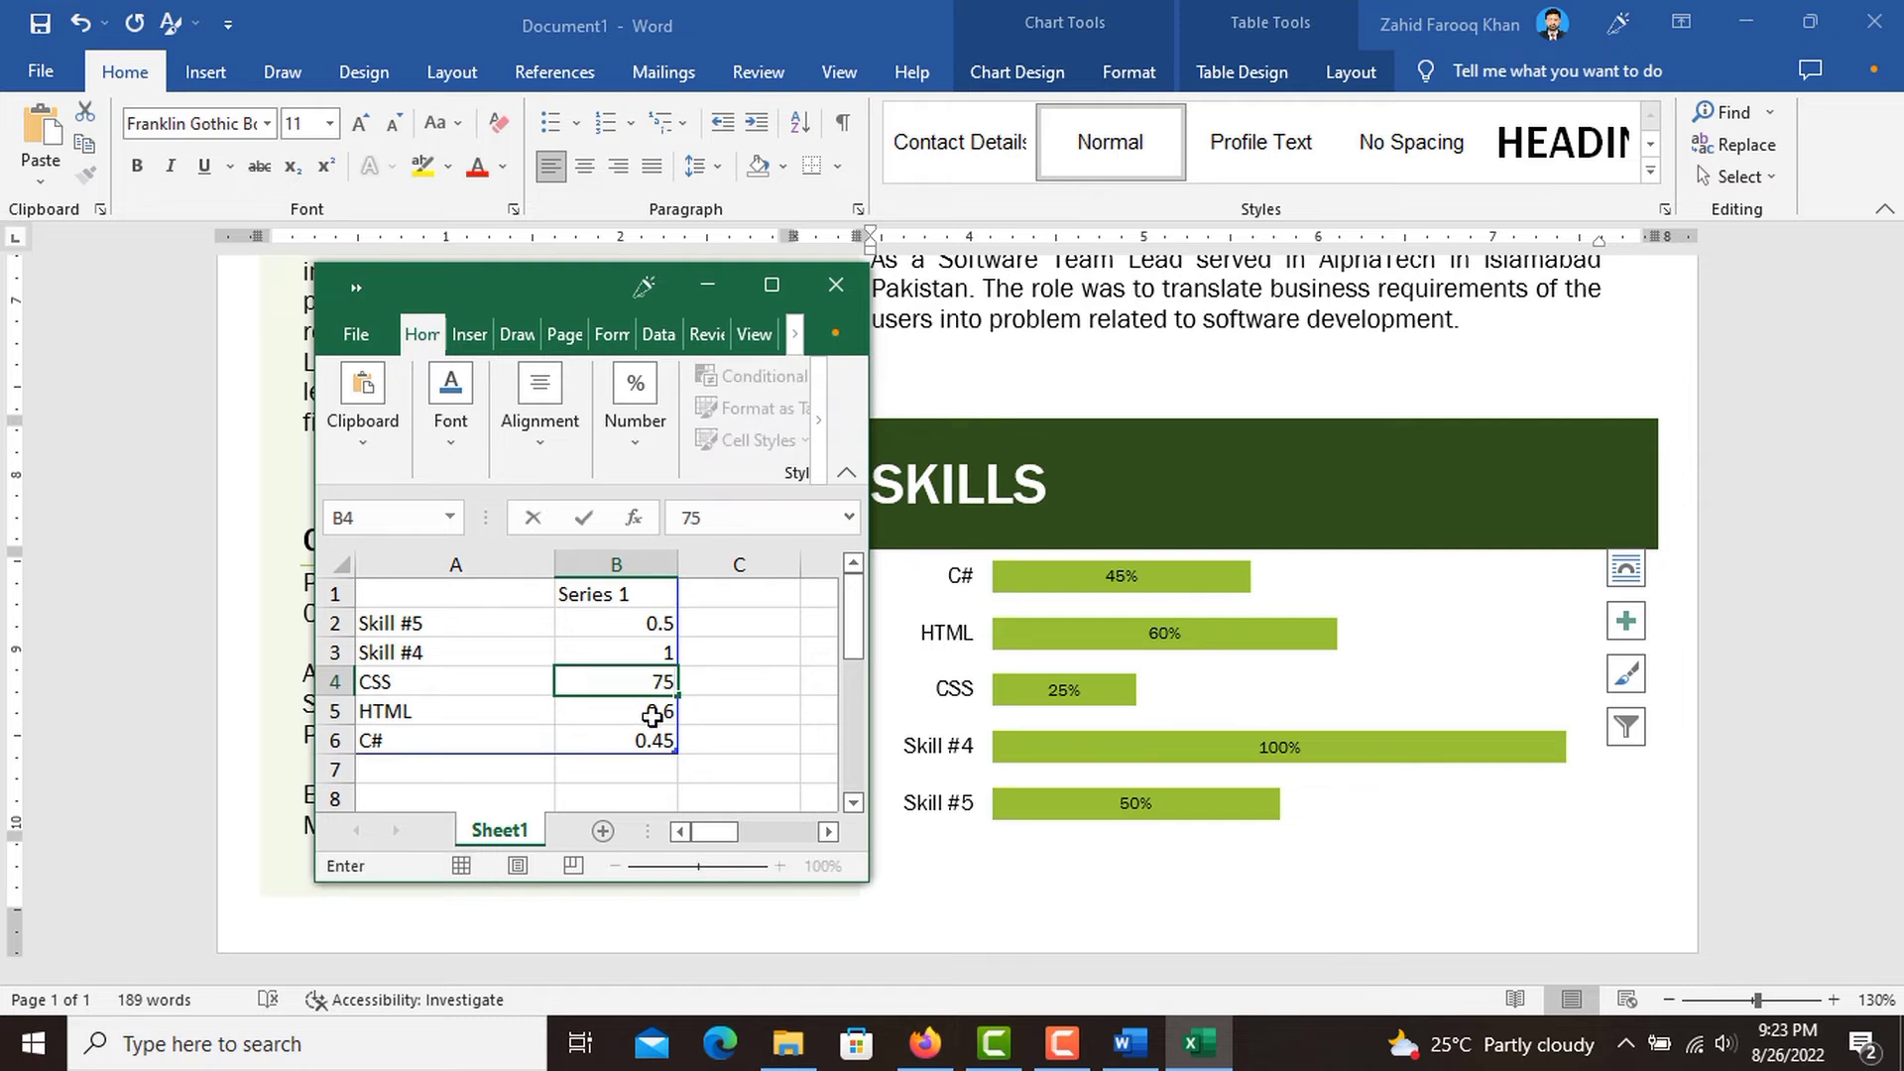
pyautogui.click(478, 641)
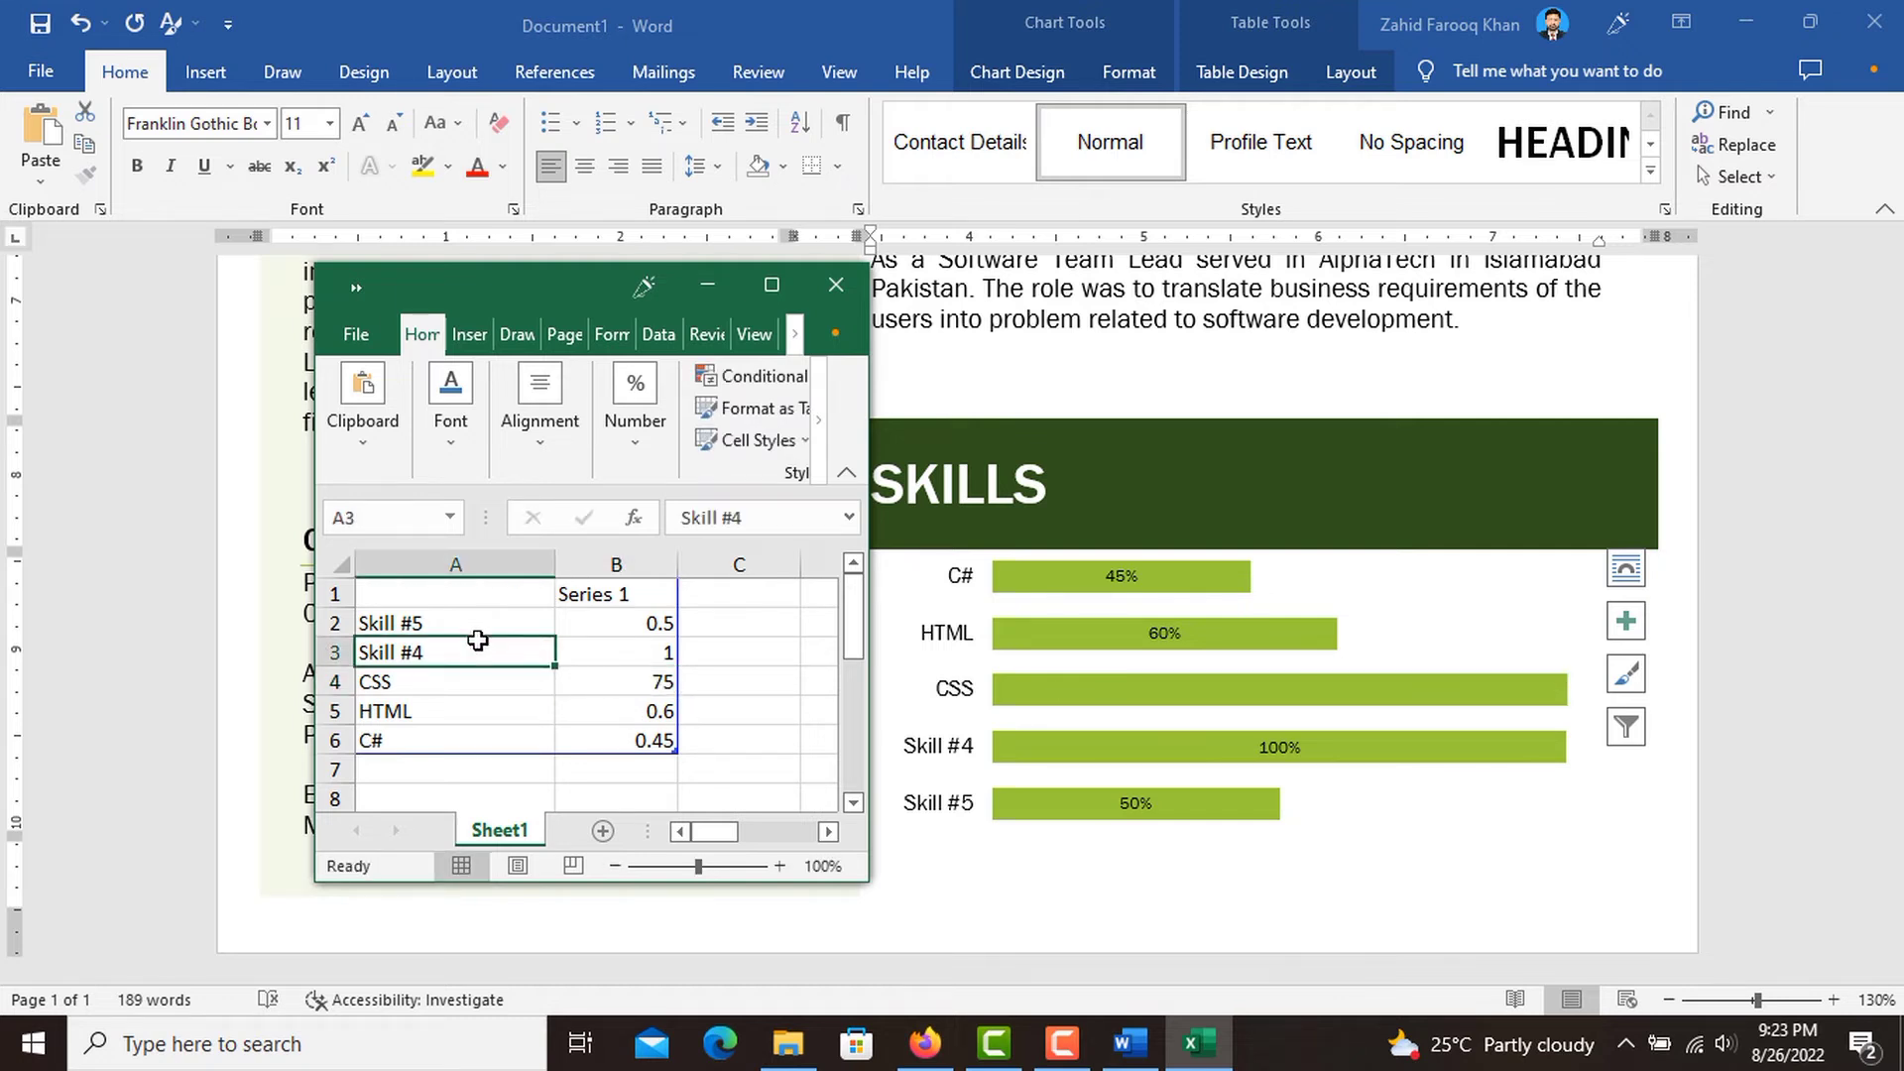
# Correct the CSS skill's value in cell B4 to .75.
pyautogui.doubleClick(645, 683)
pyautogui.write('0.')
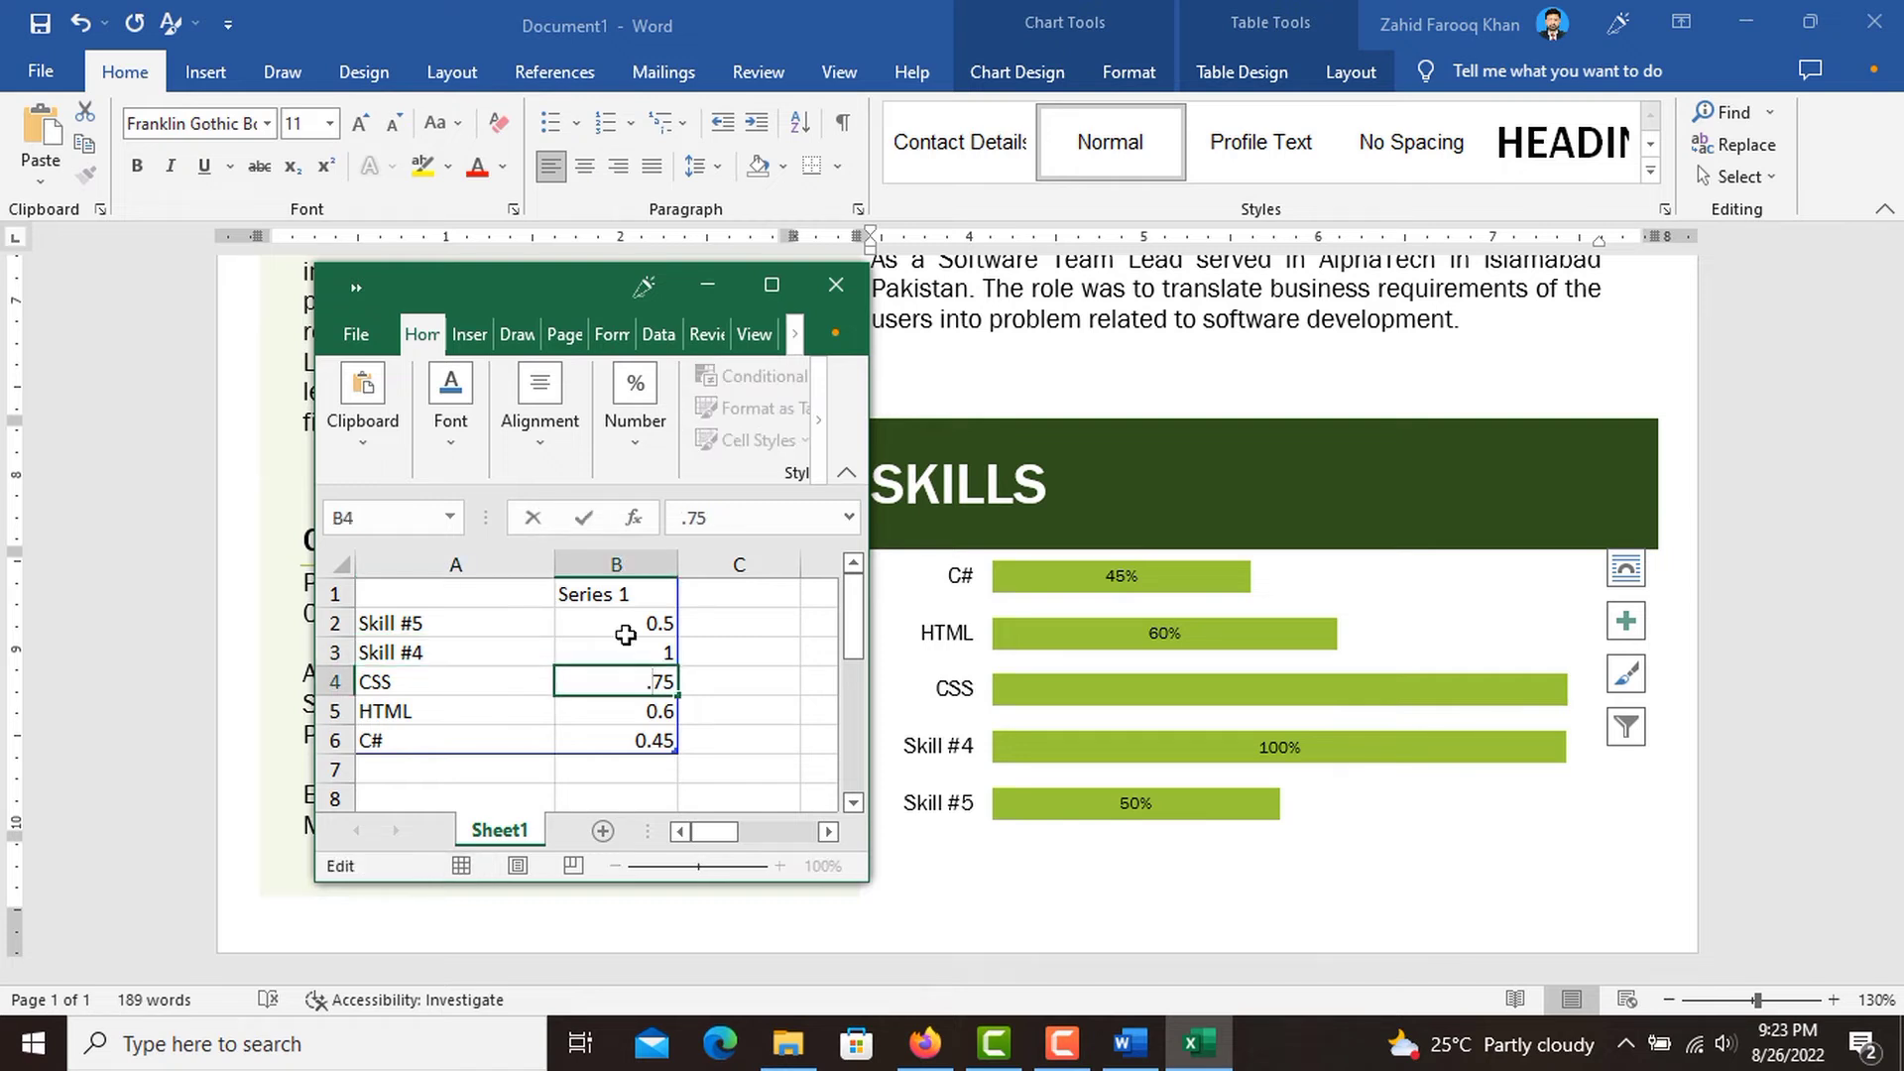
pyautogui.click(637, 651)
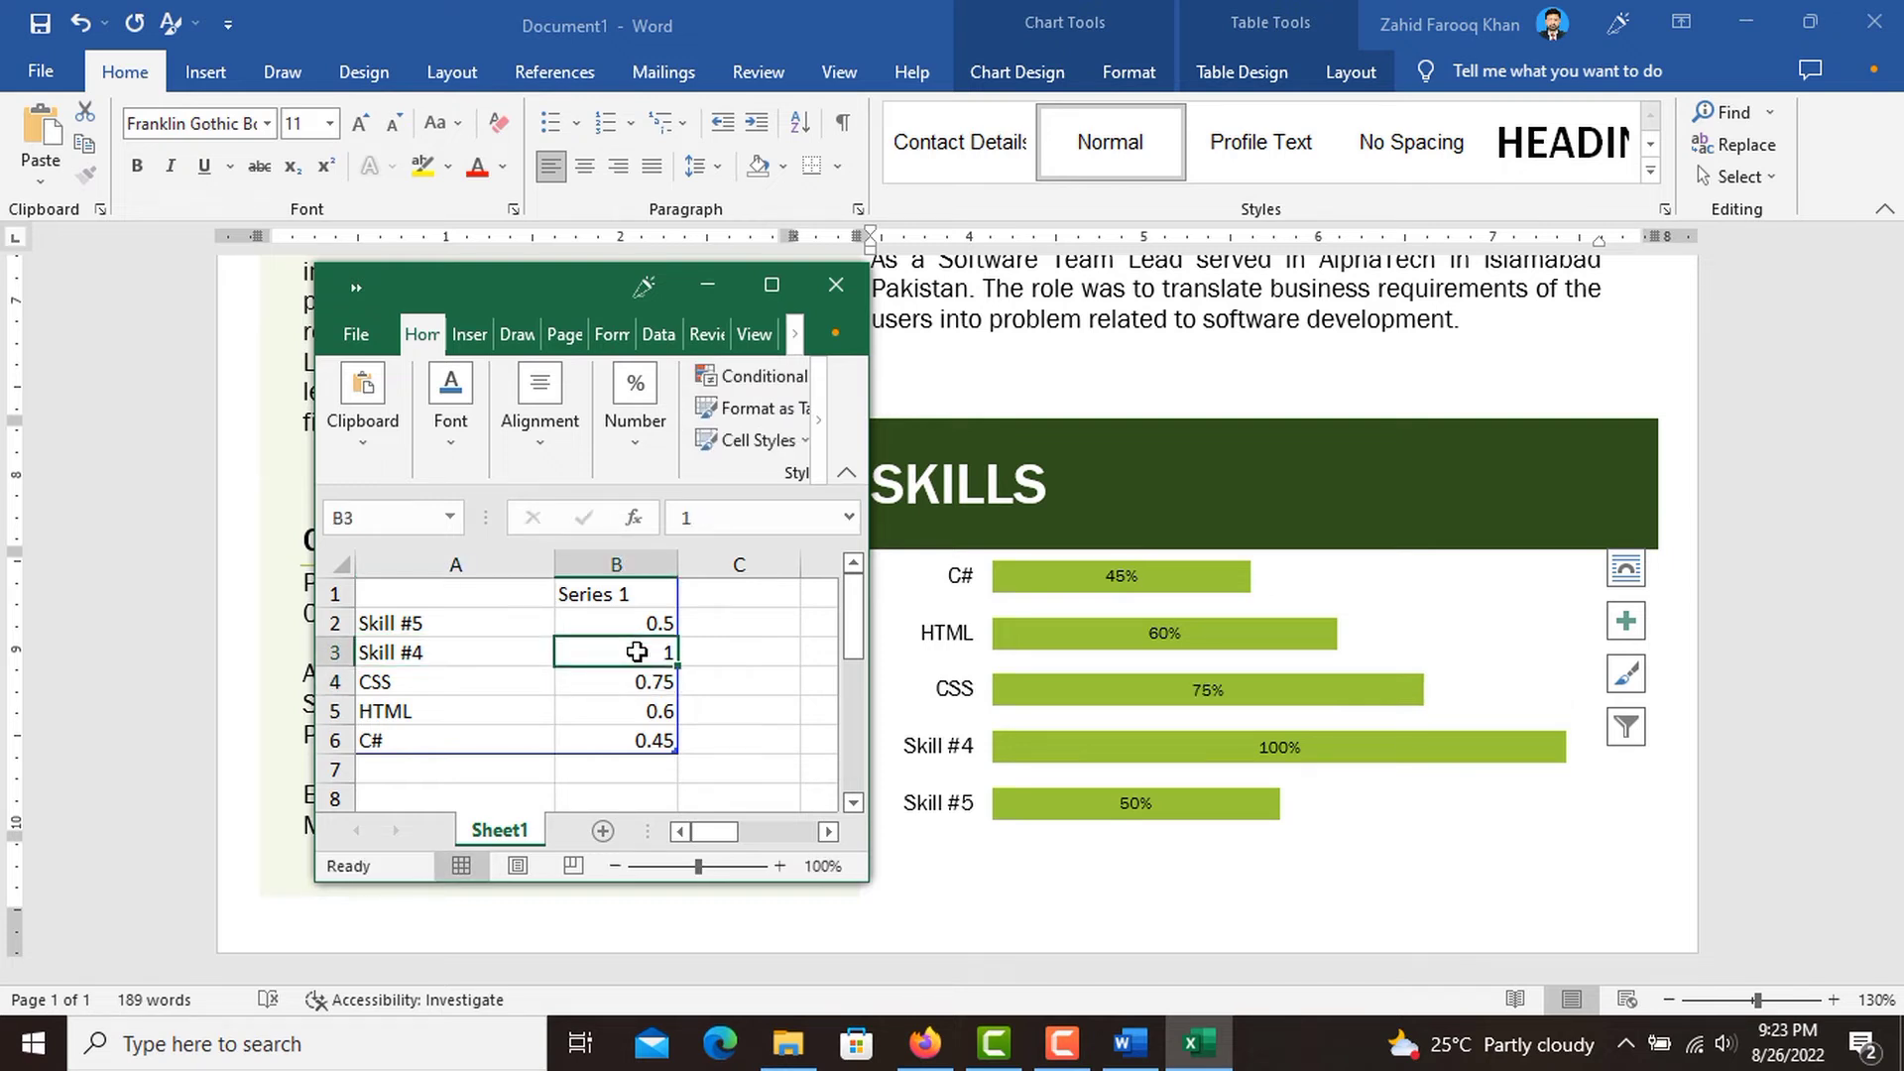
# Rename the chart category "Skill #4" in cell A3 to "Java" and set its value in B3 to .48.
pyautogui.click(482, 647)
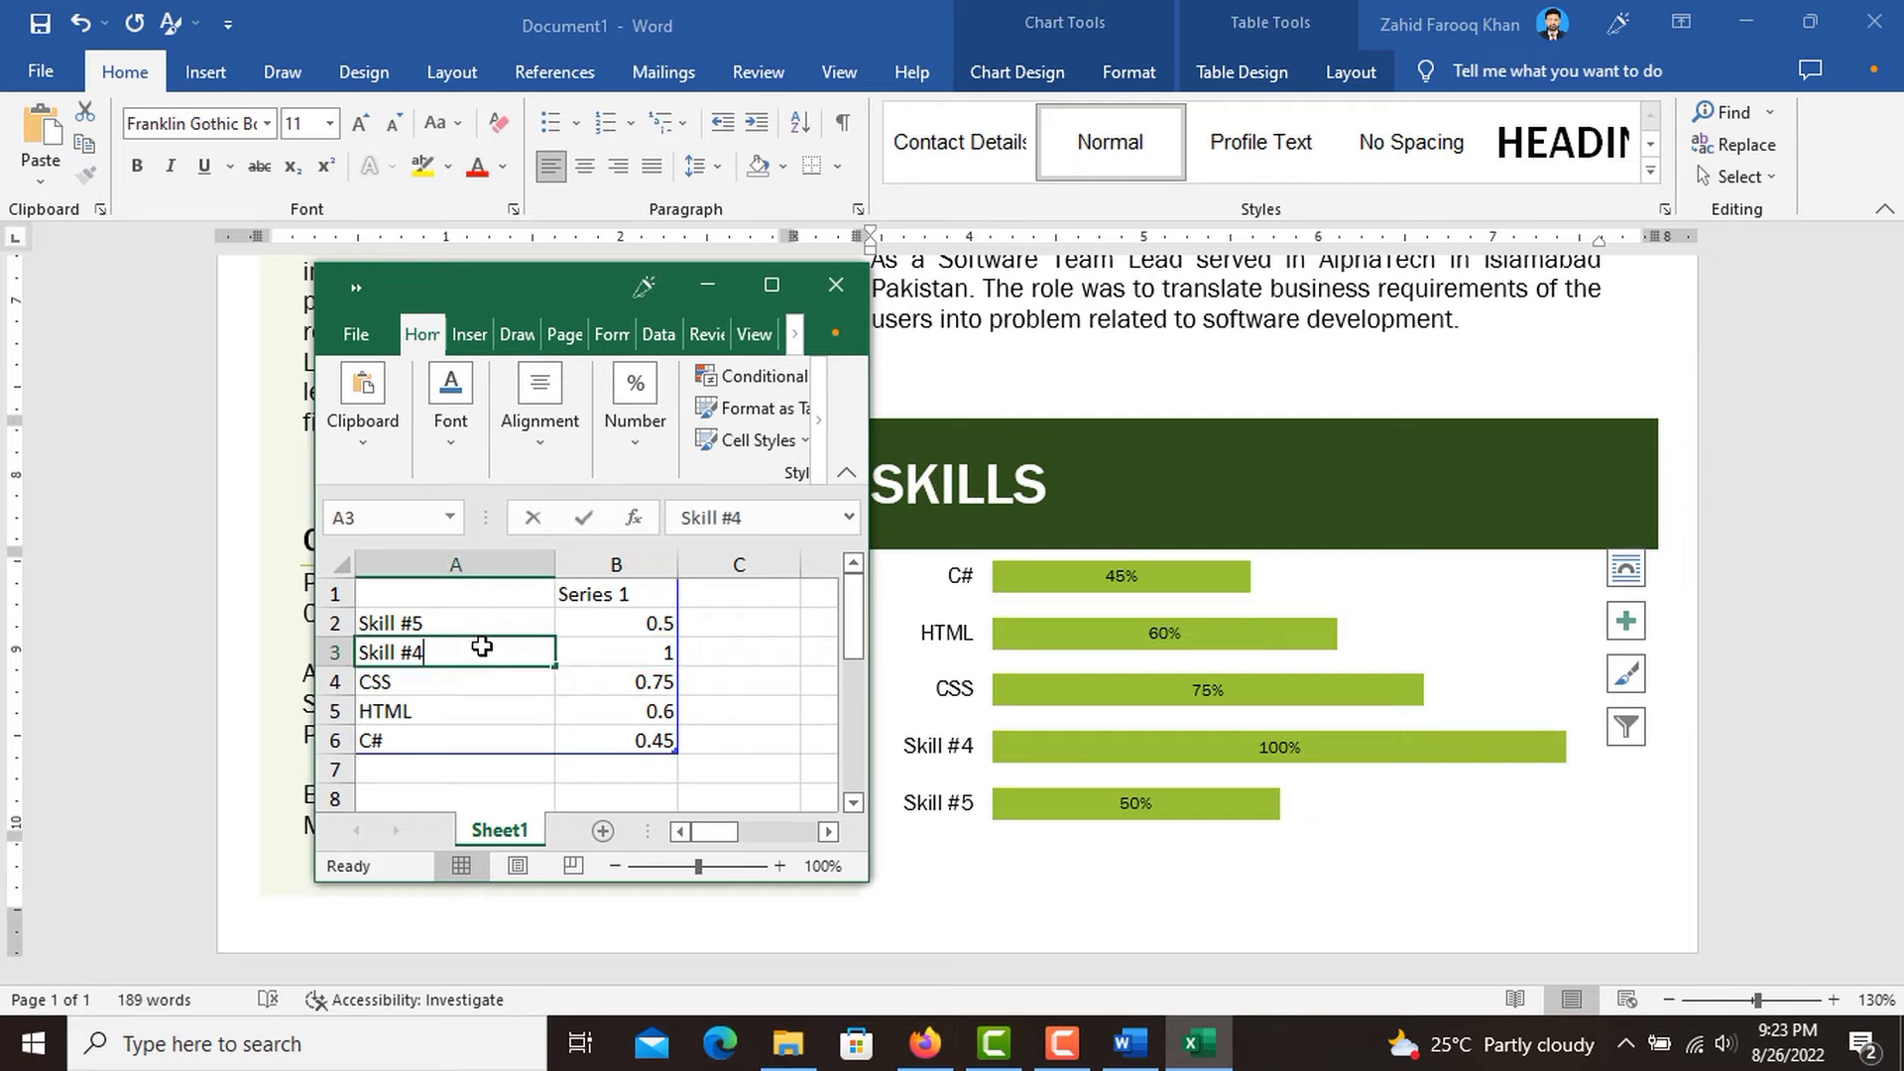
pyautogui.write('Java')
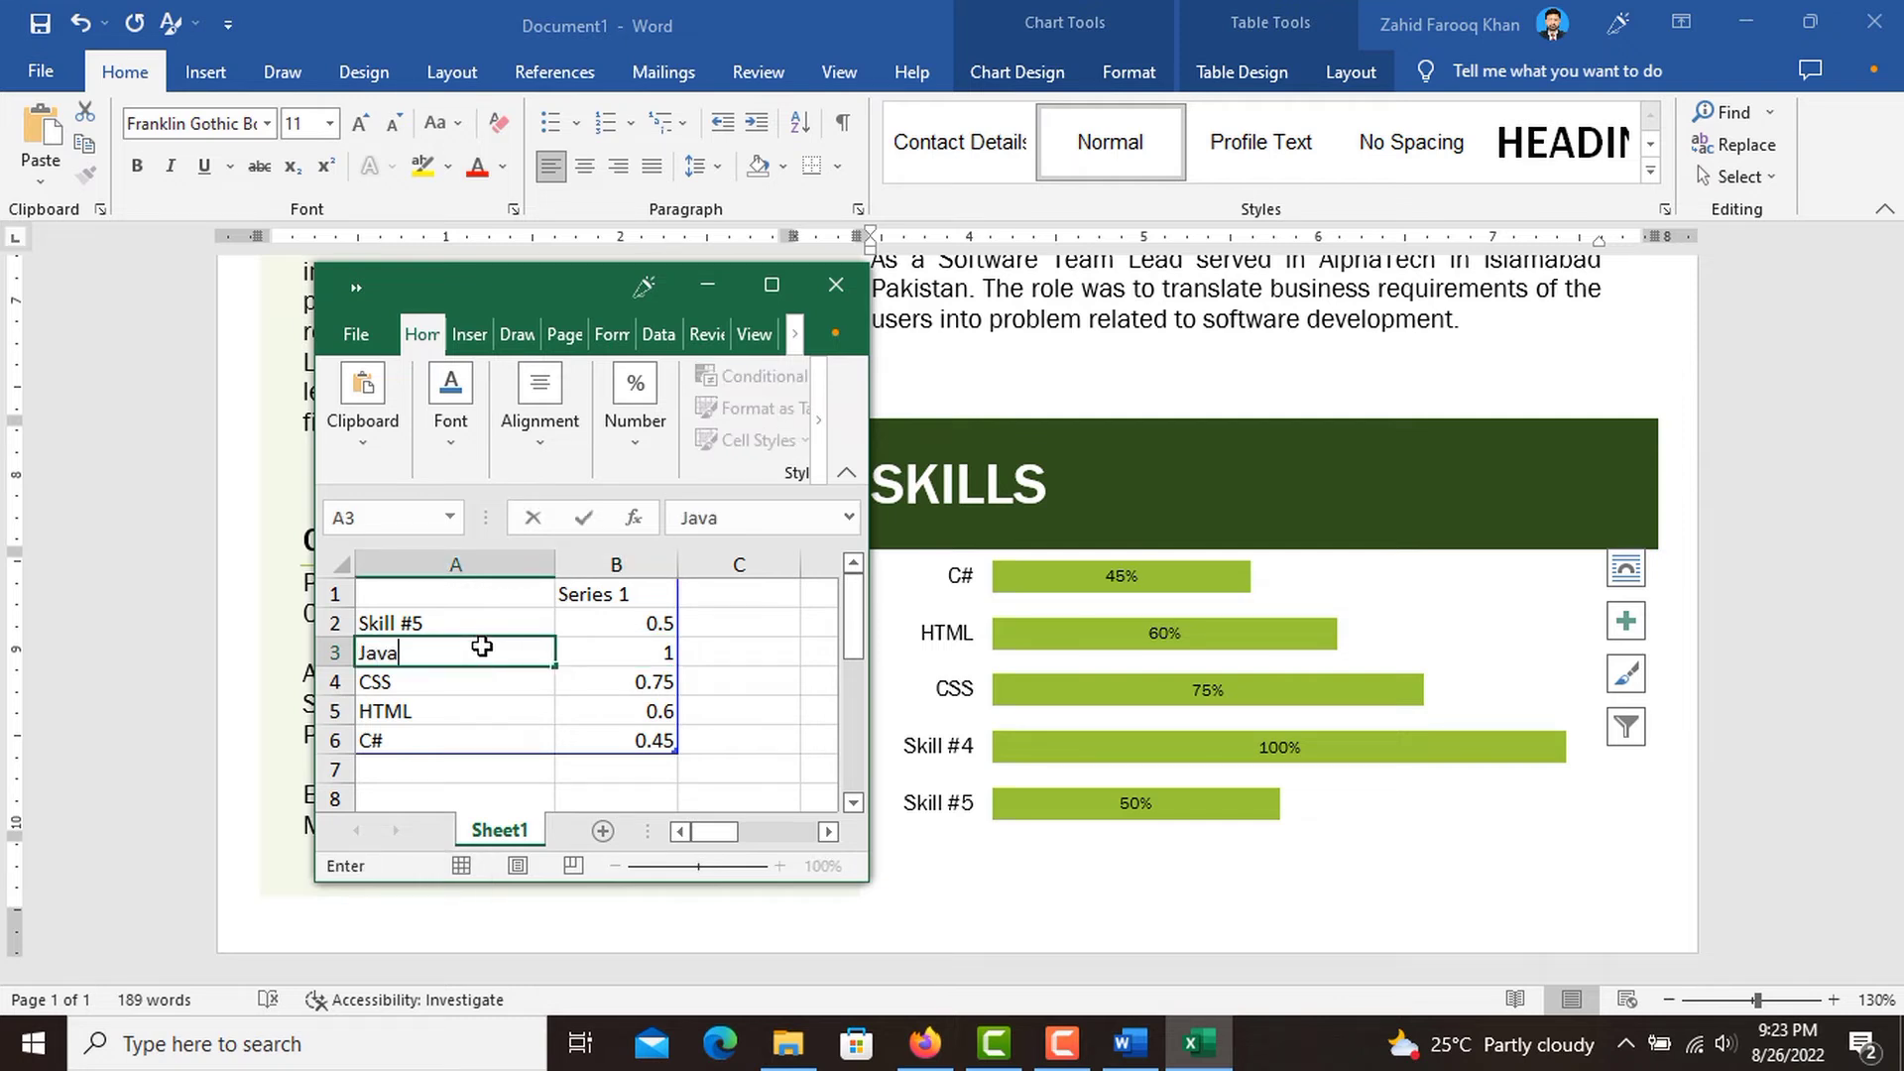
pyautogui.click(655, 654)
pyautogui.write('.')
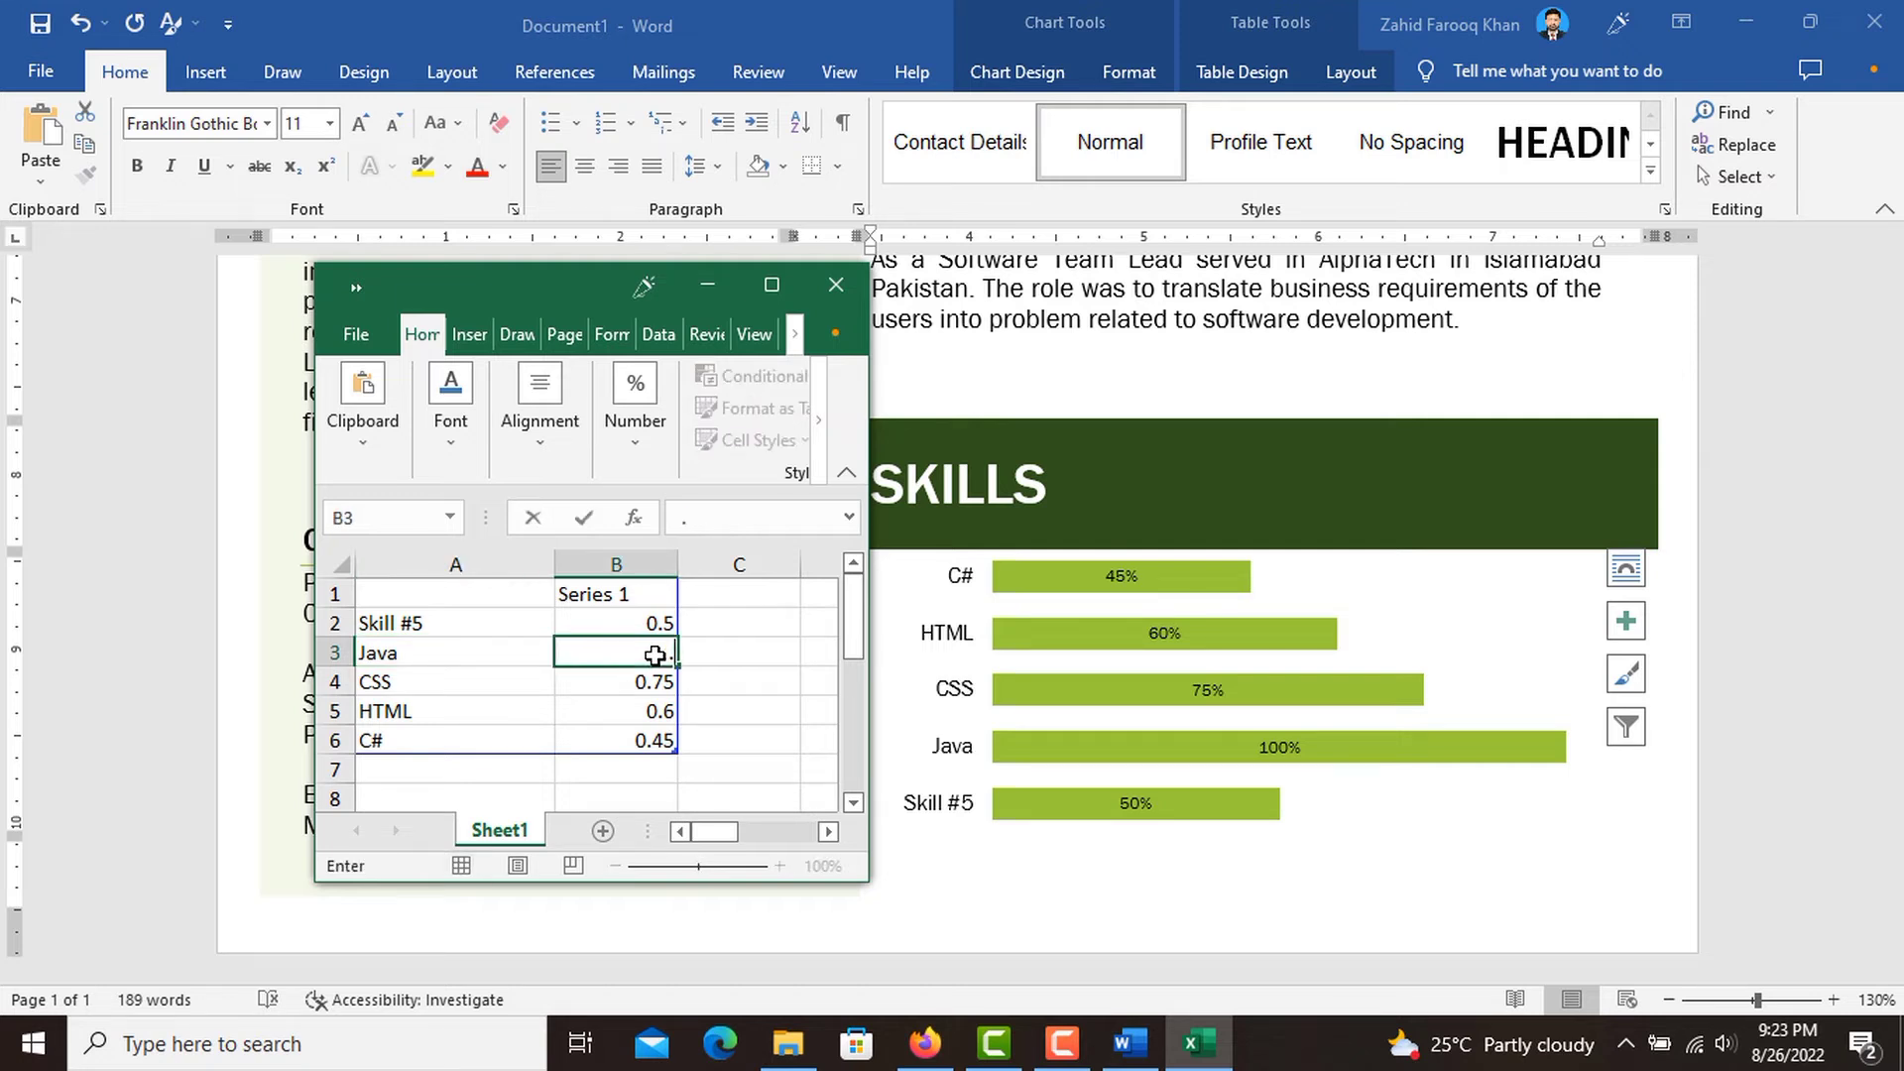
pyautogui.write('48')
# Rename the chart category "Skill #5" in cell A2 to "PHP".
pyautogui.click(443, 611)
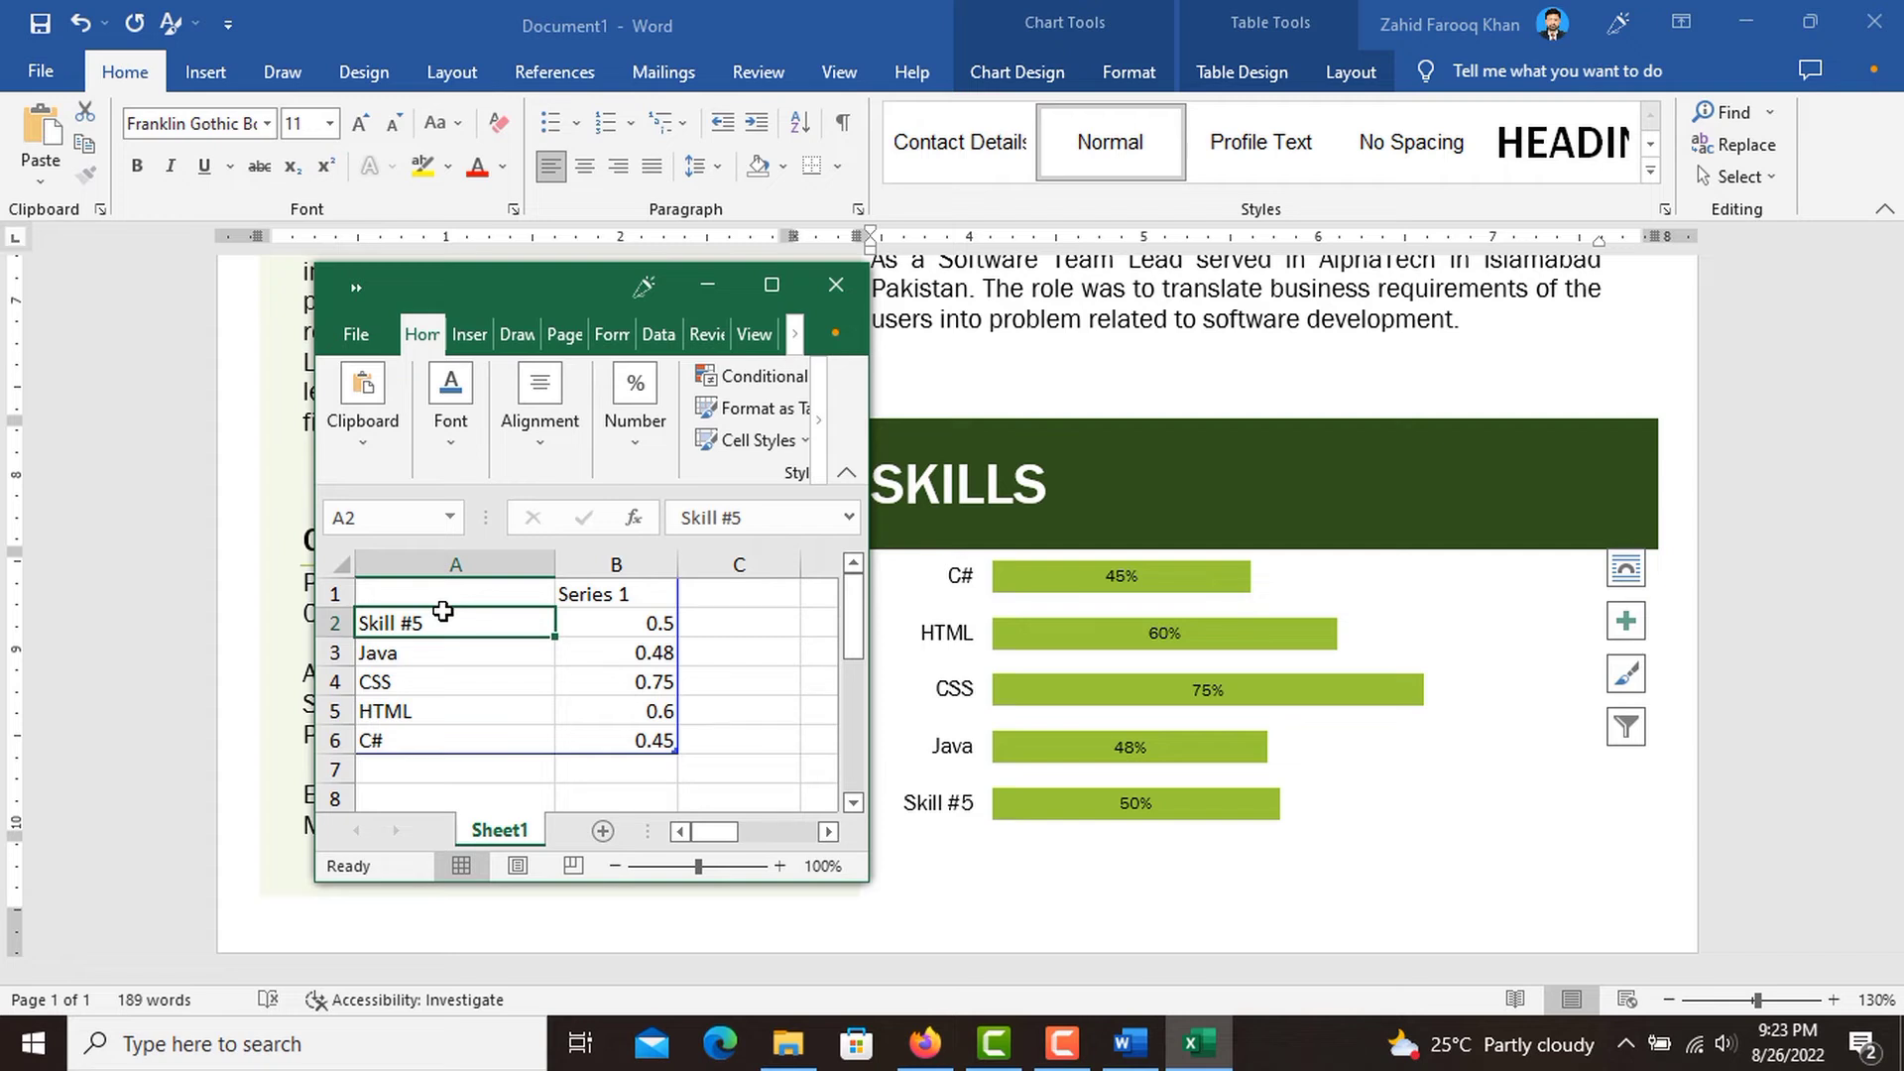
pyautogui.write('P')
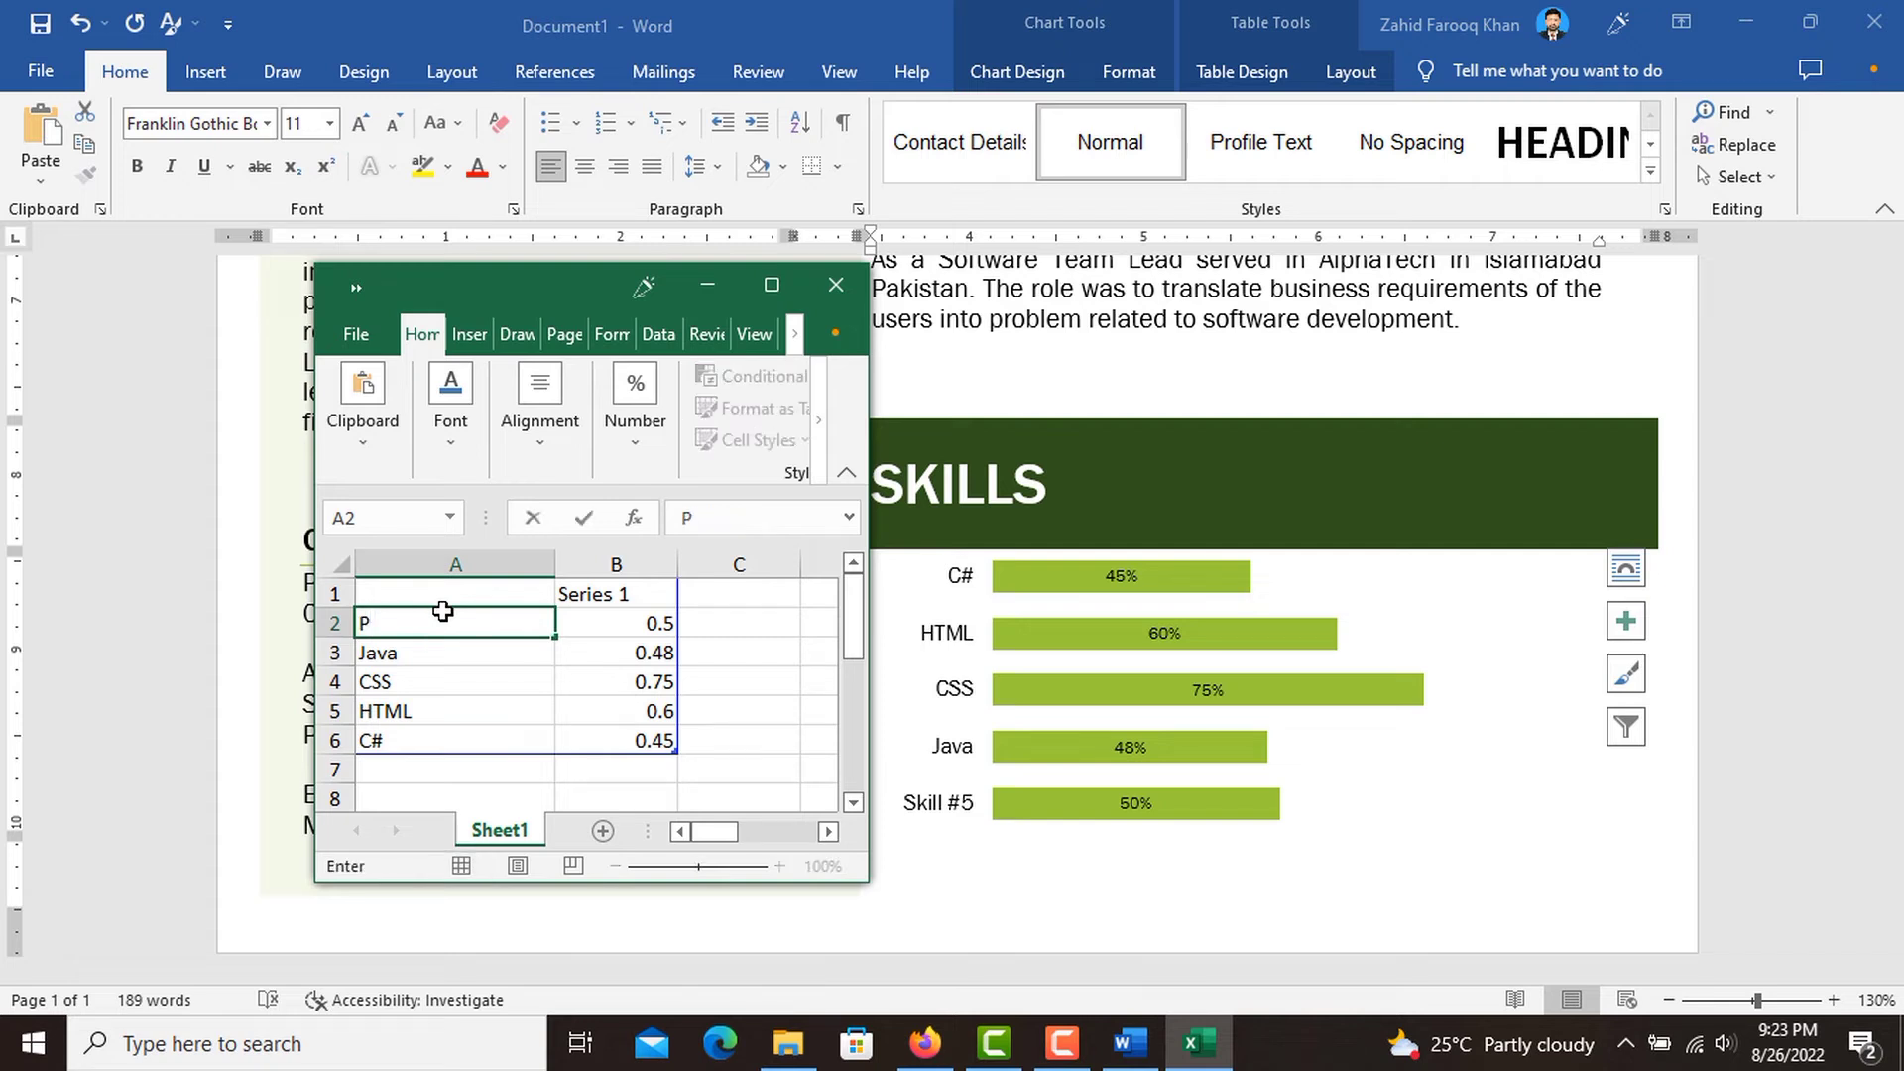
pyautogui.write('HP')
pyautogui.click(661, 622)
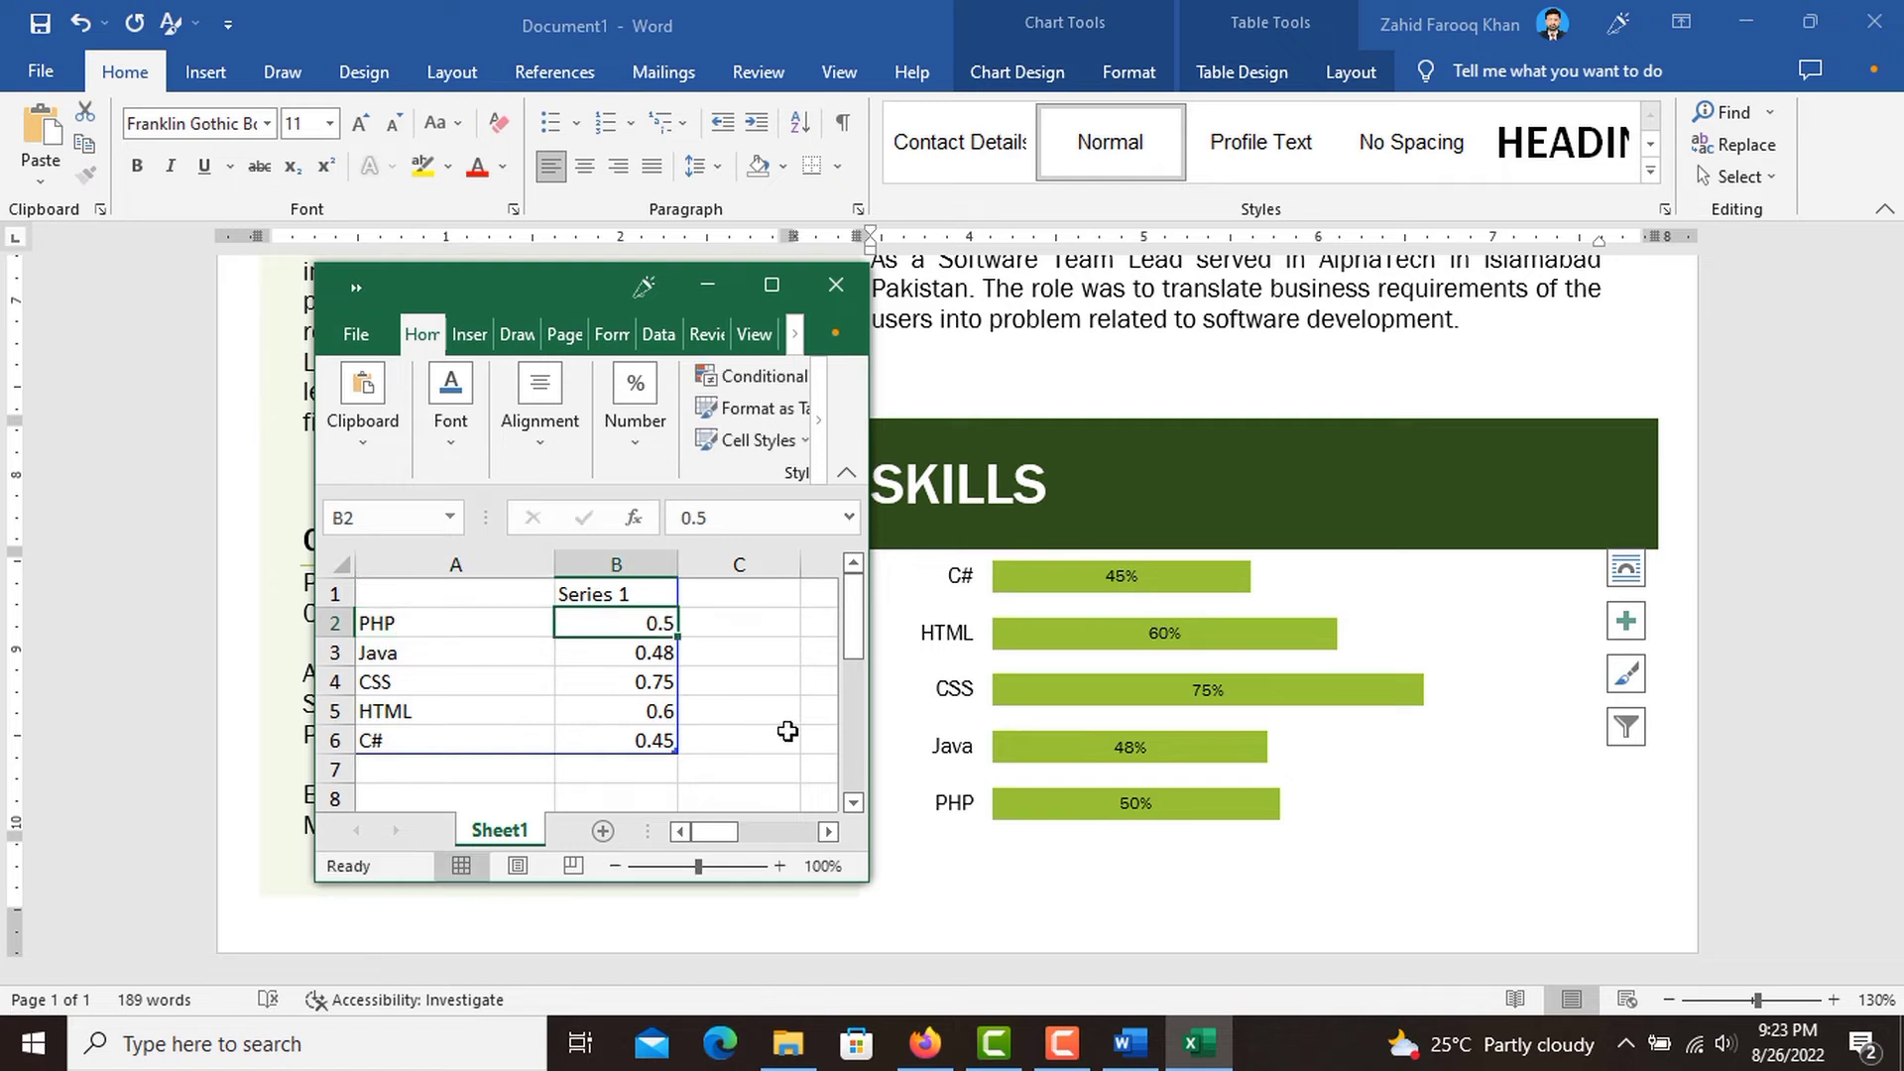
# Close the chart's Excel data window and deselect the Skills chart in the Word document.
pyautogui.click(366, 345)
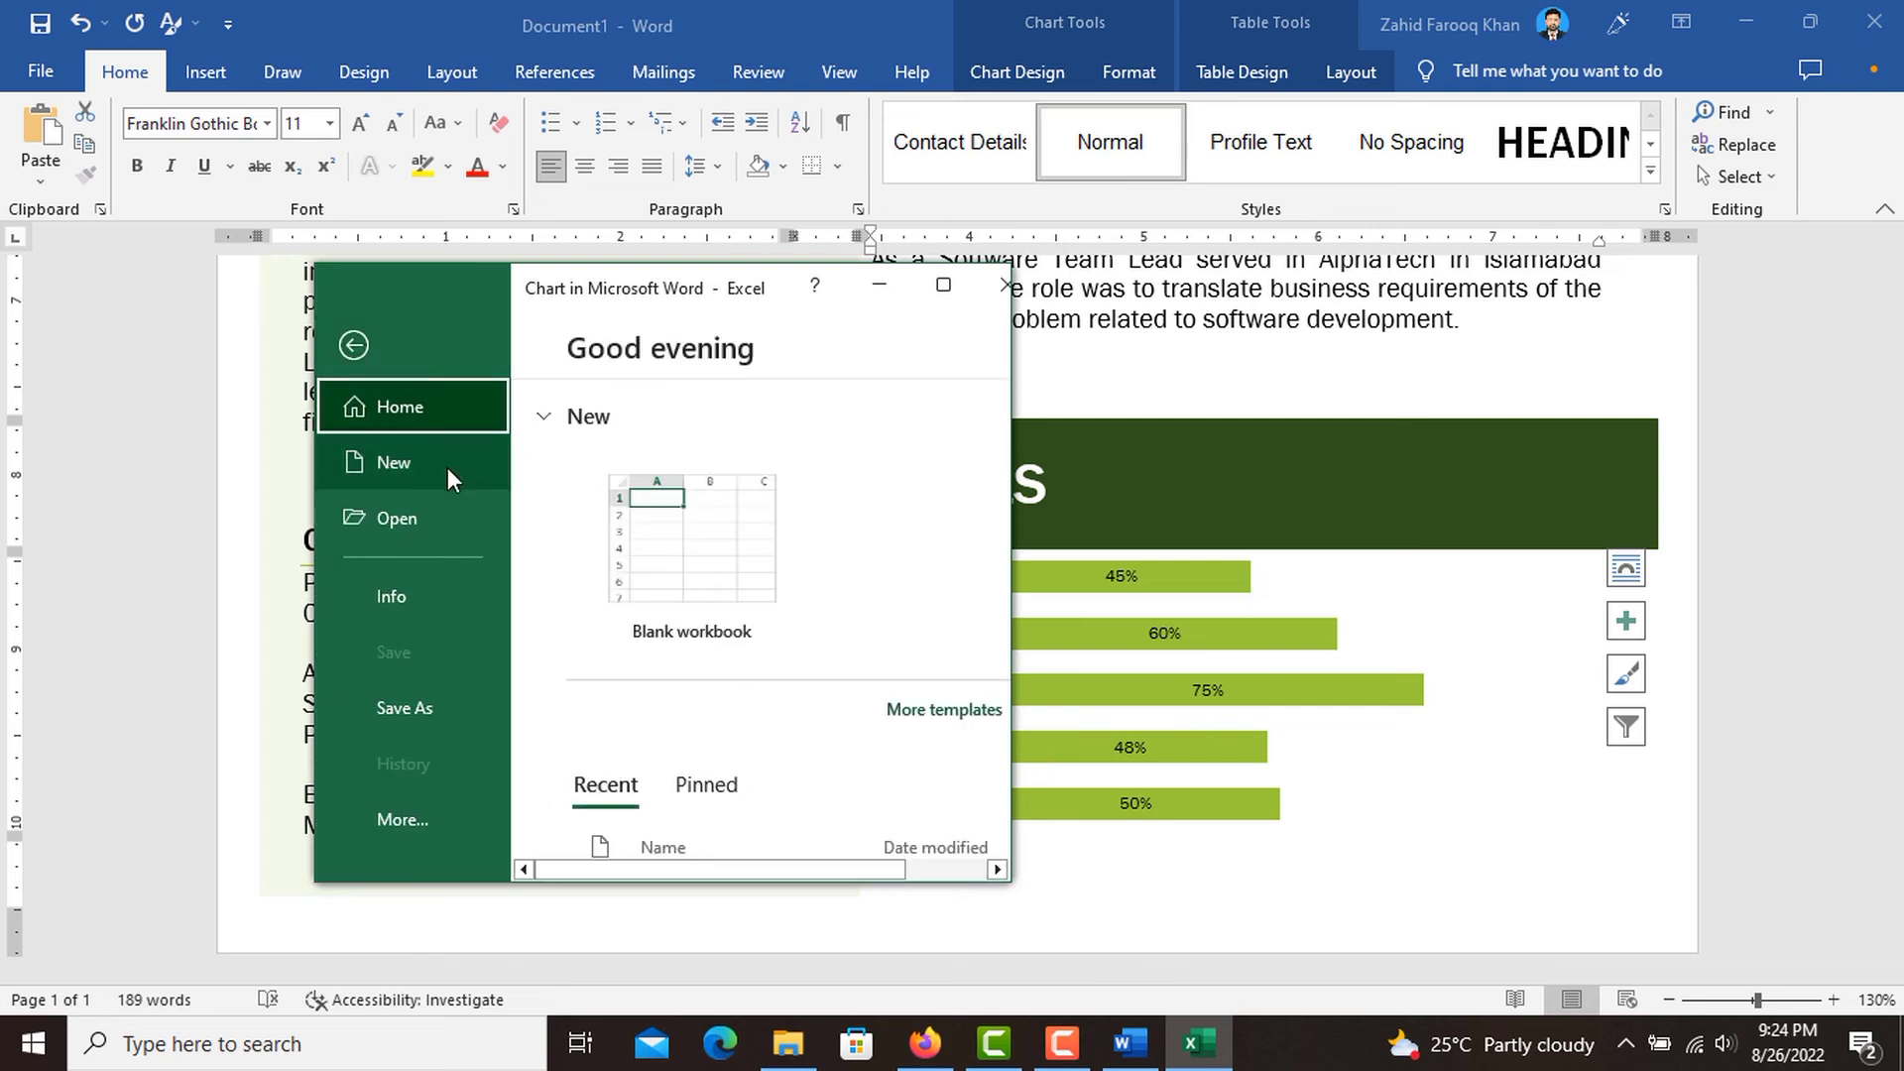
pyautogui.click(992, 290)
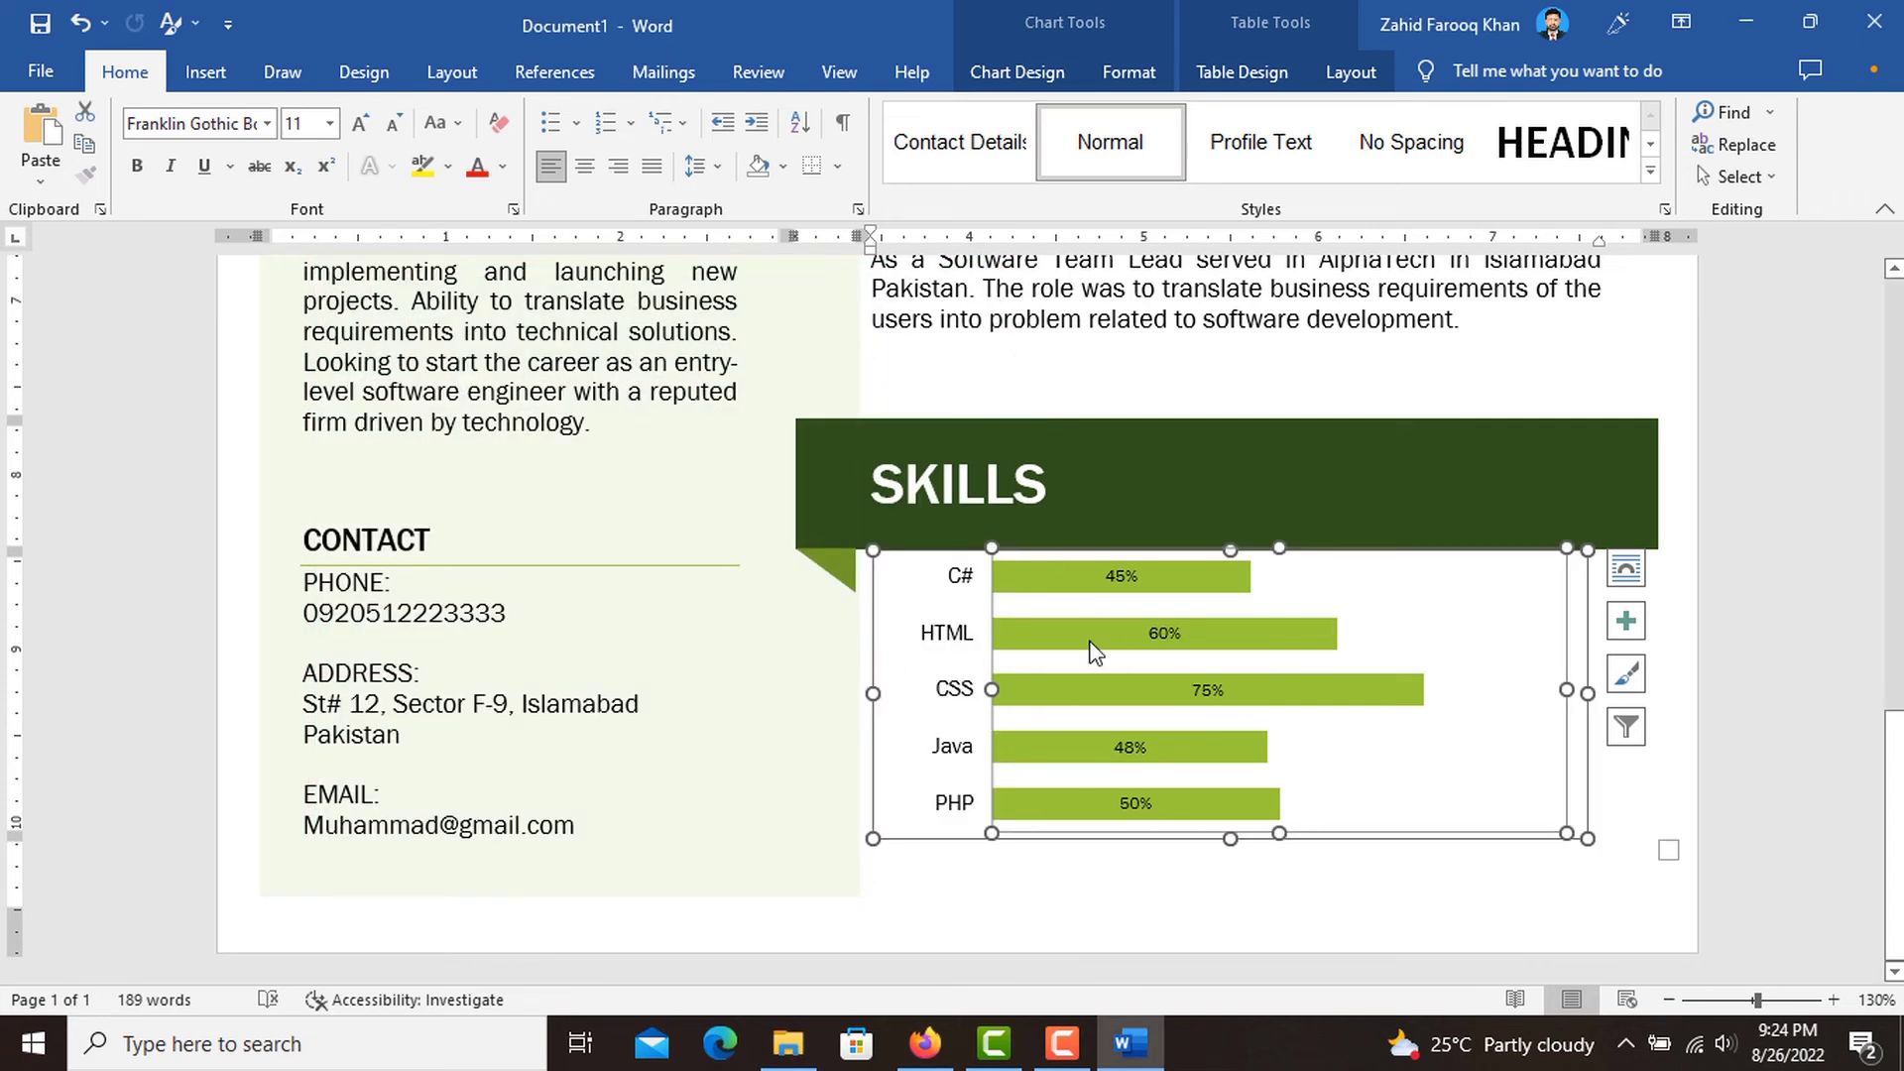
pyautogui.click(973, 904)
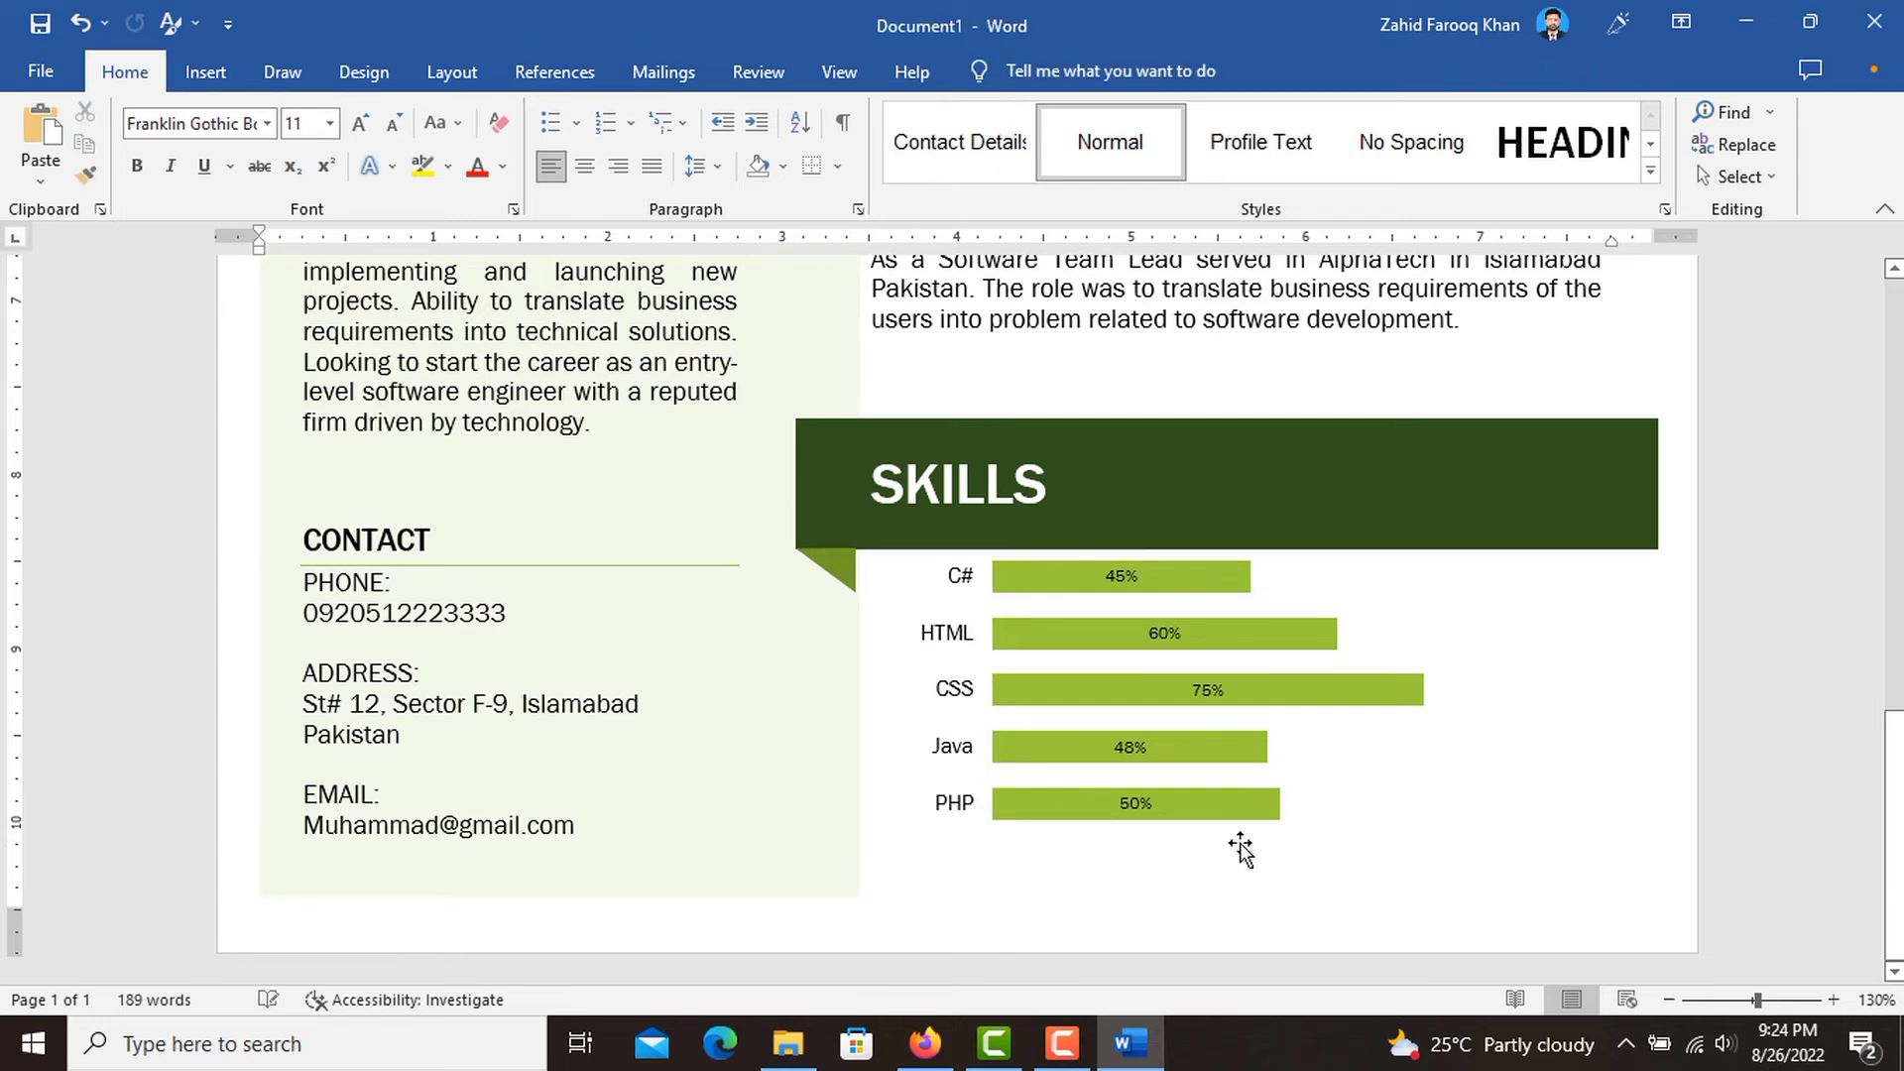
# Review the whole resume, from the Skills chart and contact details up to the photo and Education section.
pyautogui.scroll(3, 1293, 708)
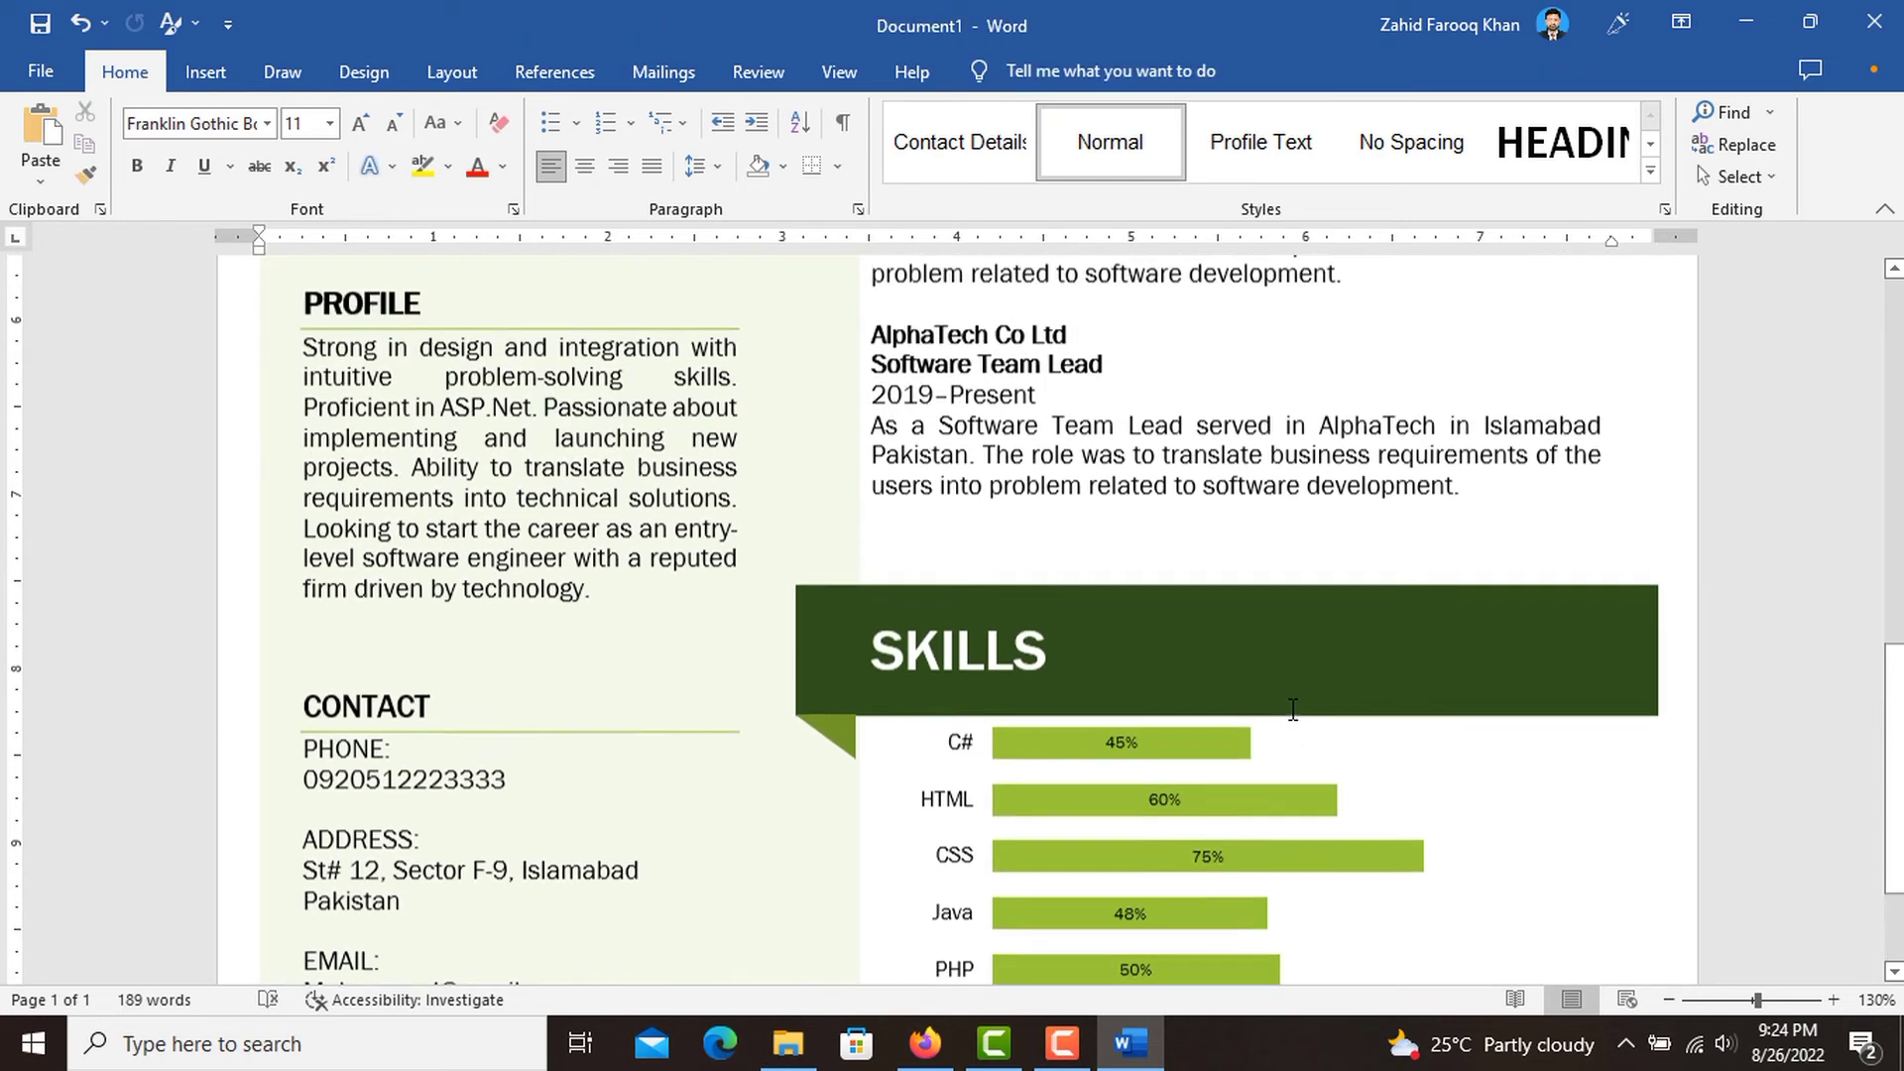
pyautogui.scroll(10, 1294, 708)
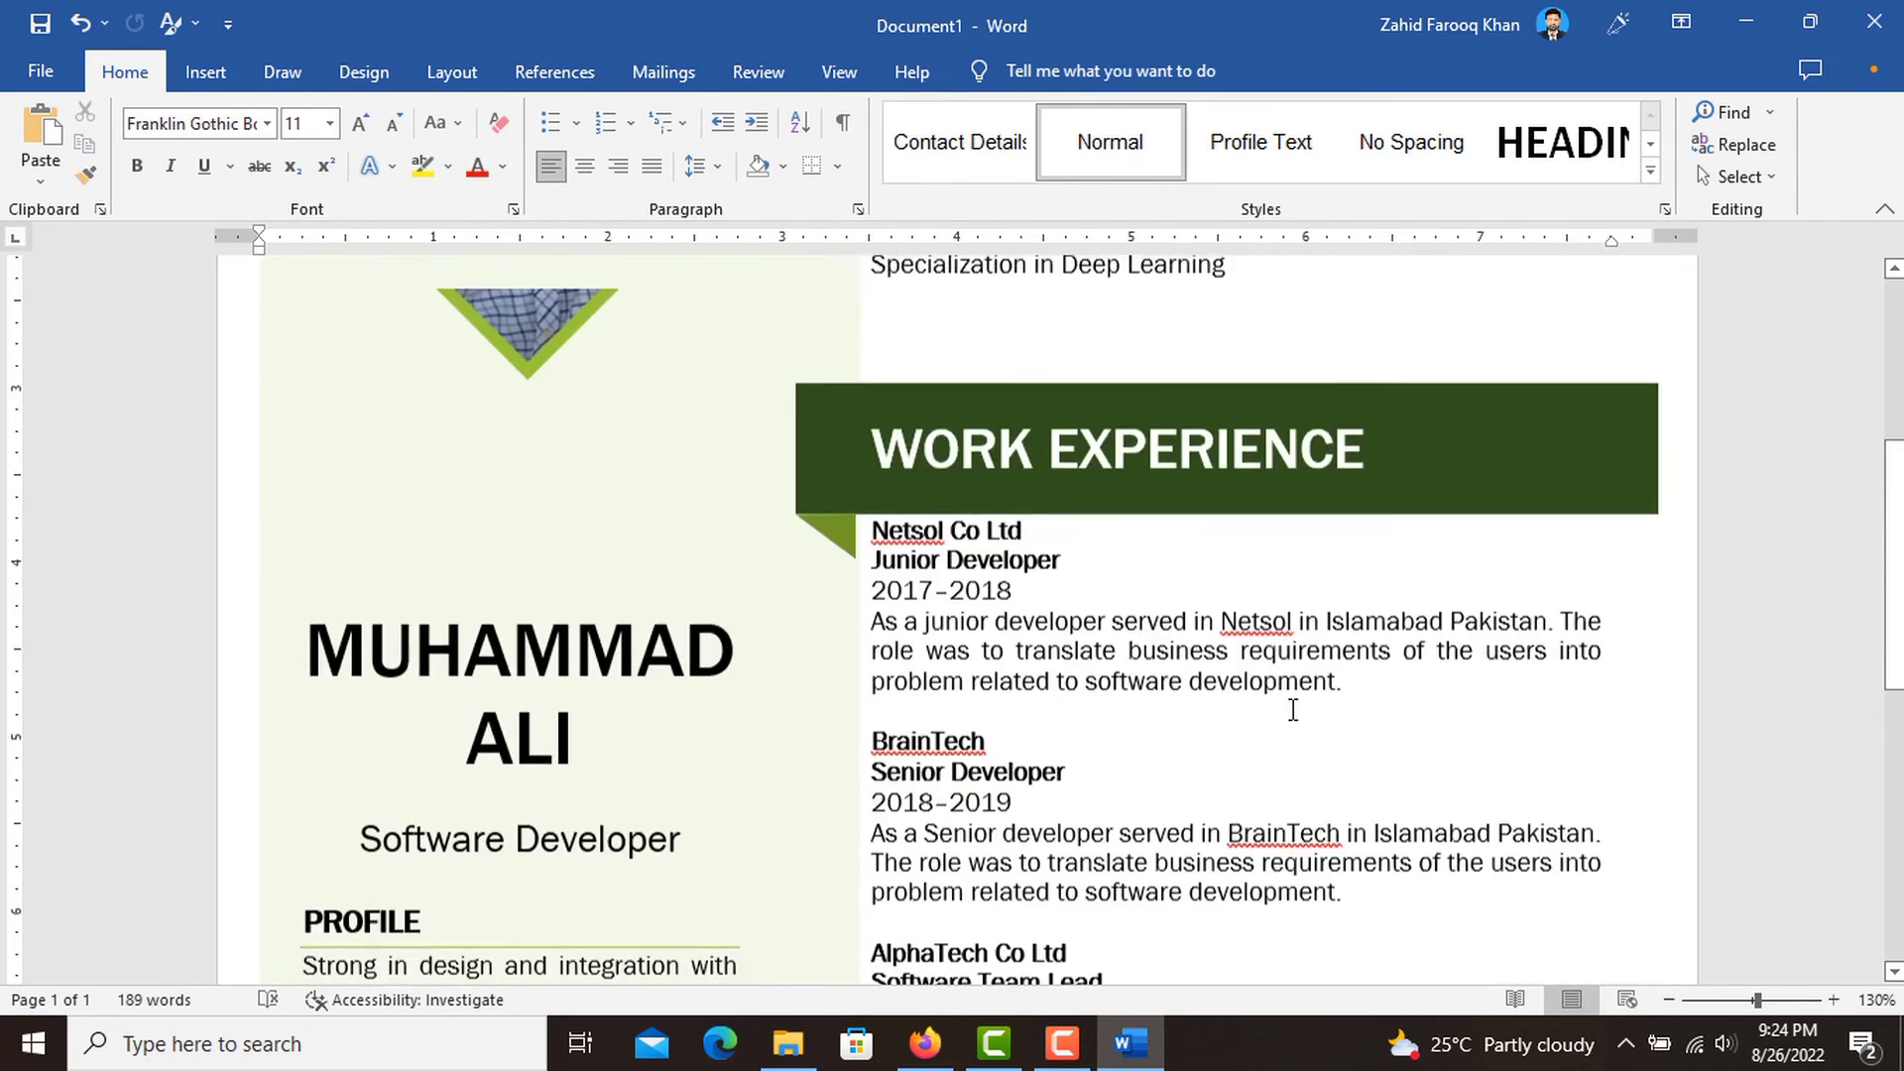
pyautogui.scroll(7, 1293, 710)
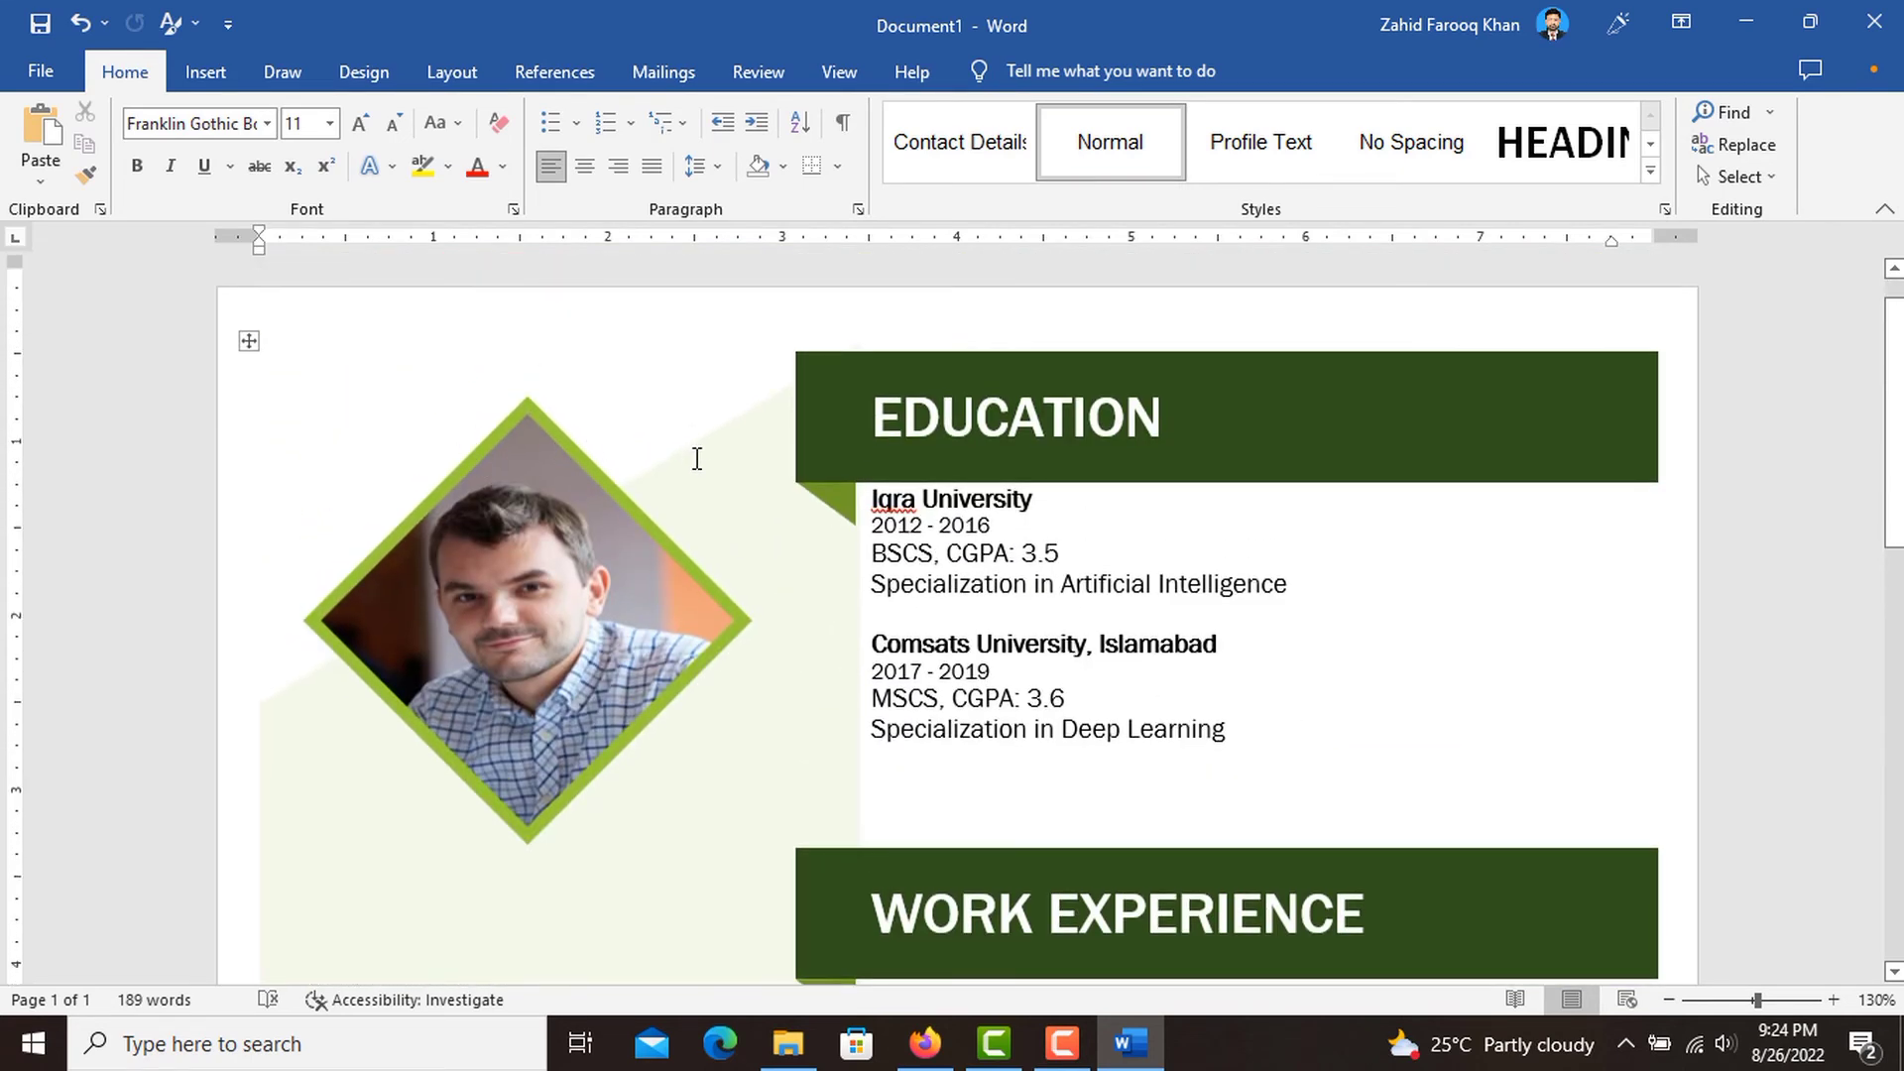
pyautogui.scroll(-8, 697, 458)
pyautogui.scroll(-10, 697, 458)
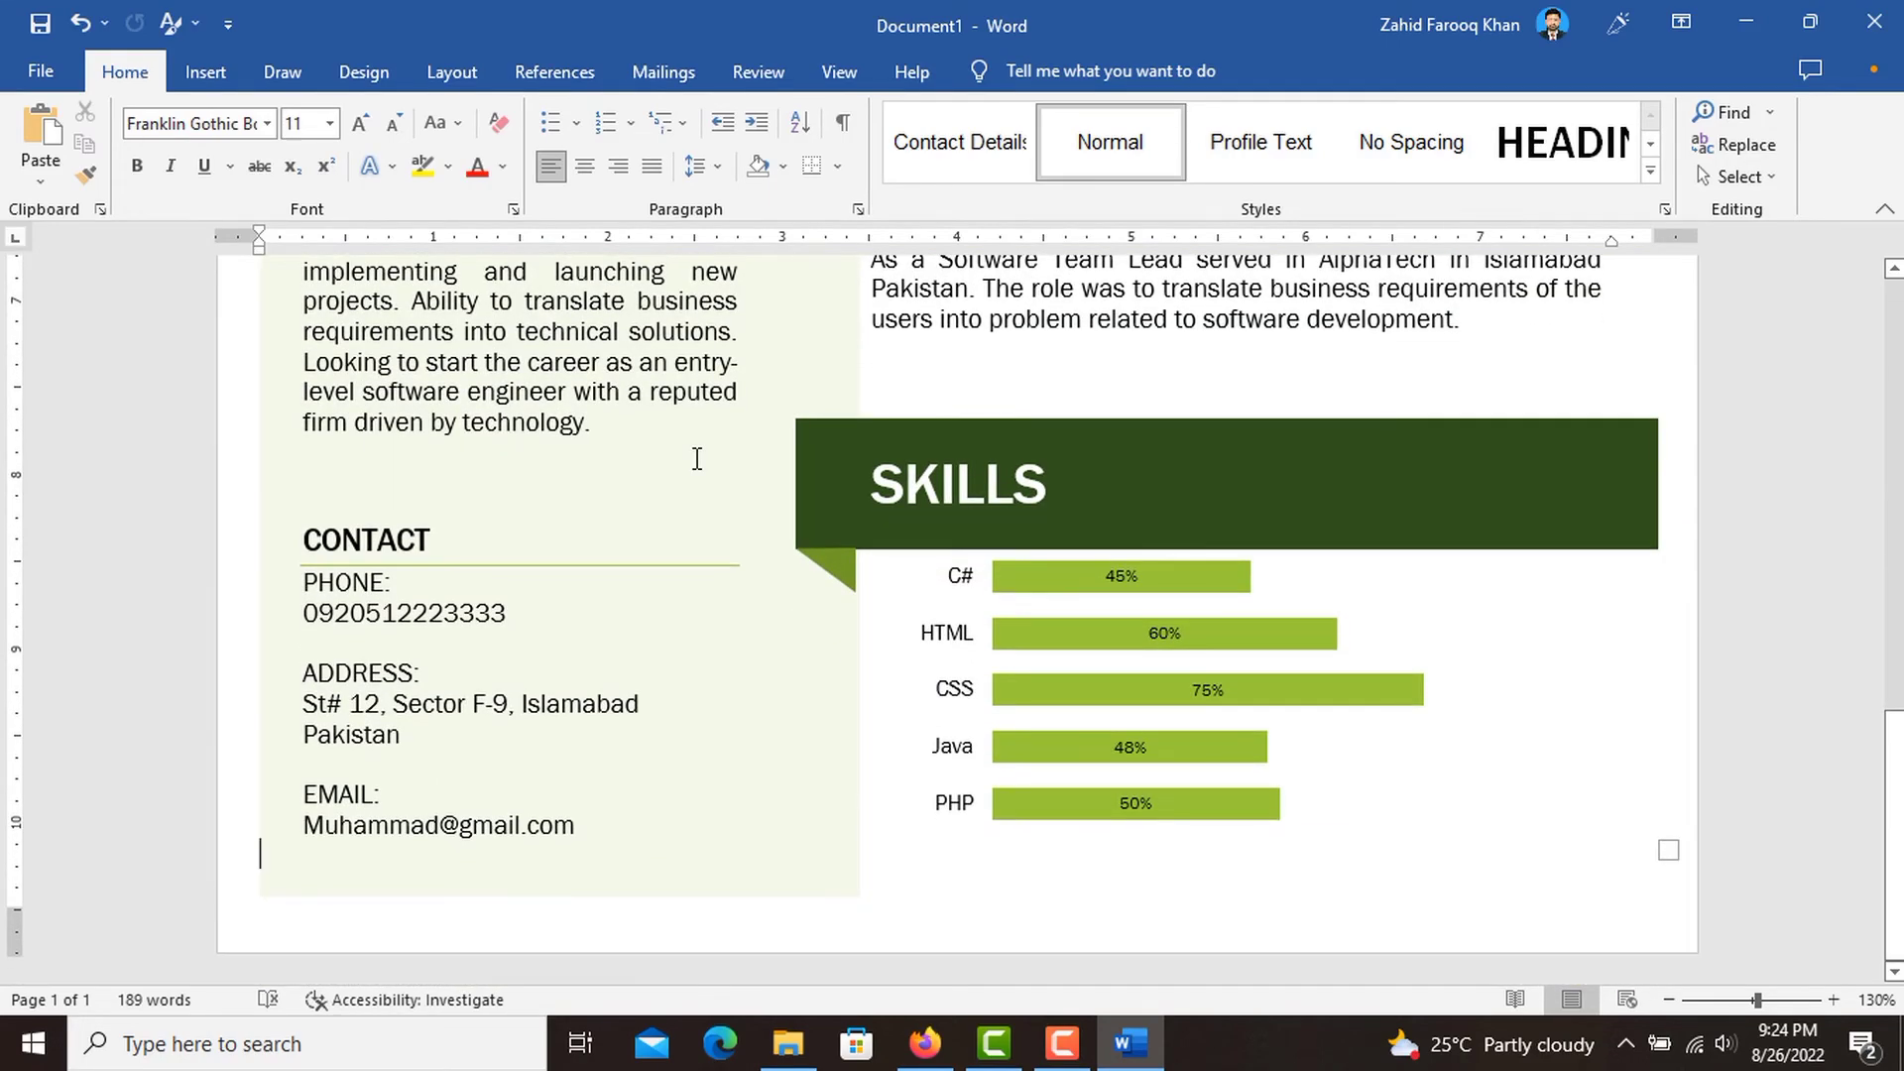
pyautogui.scroll(10, 698, 458)
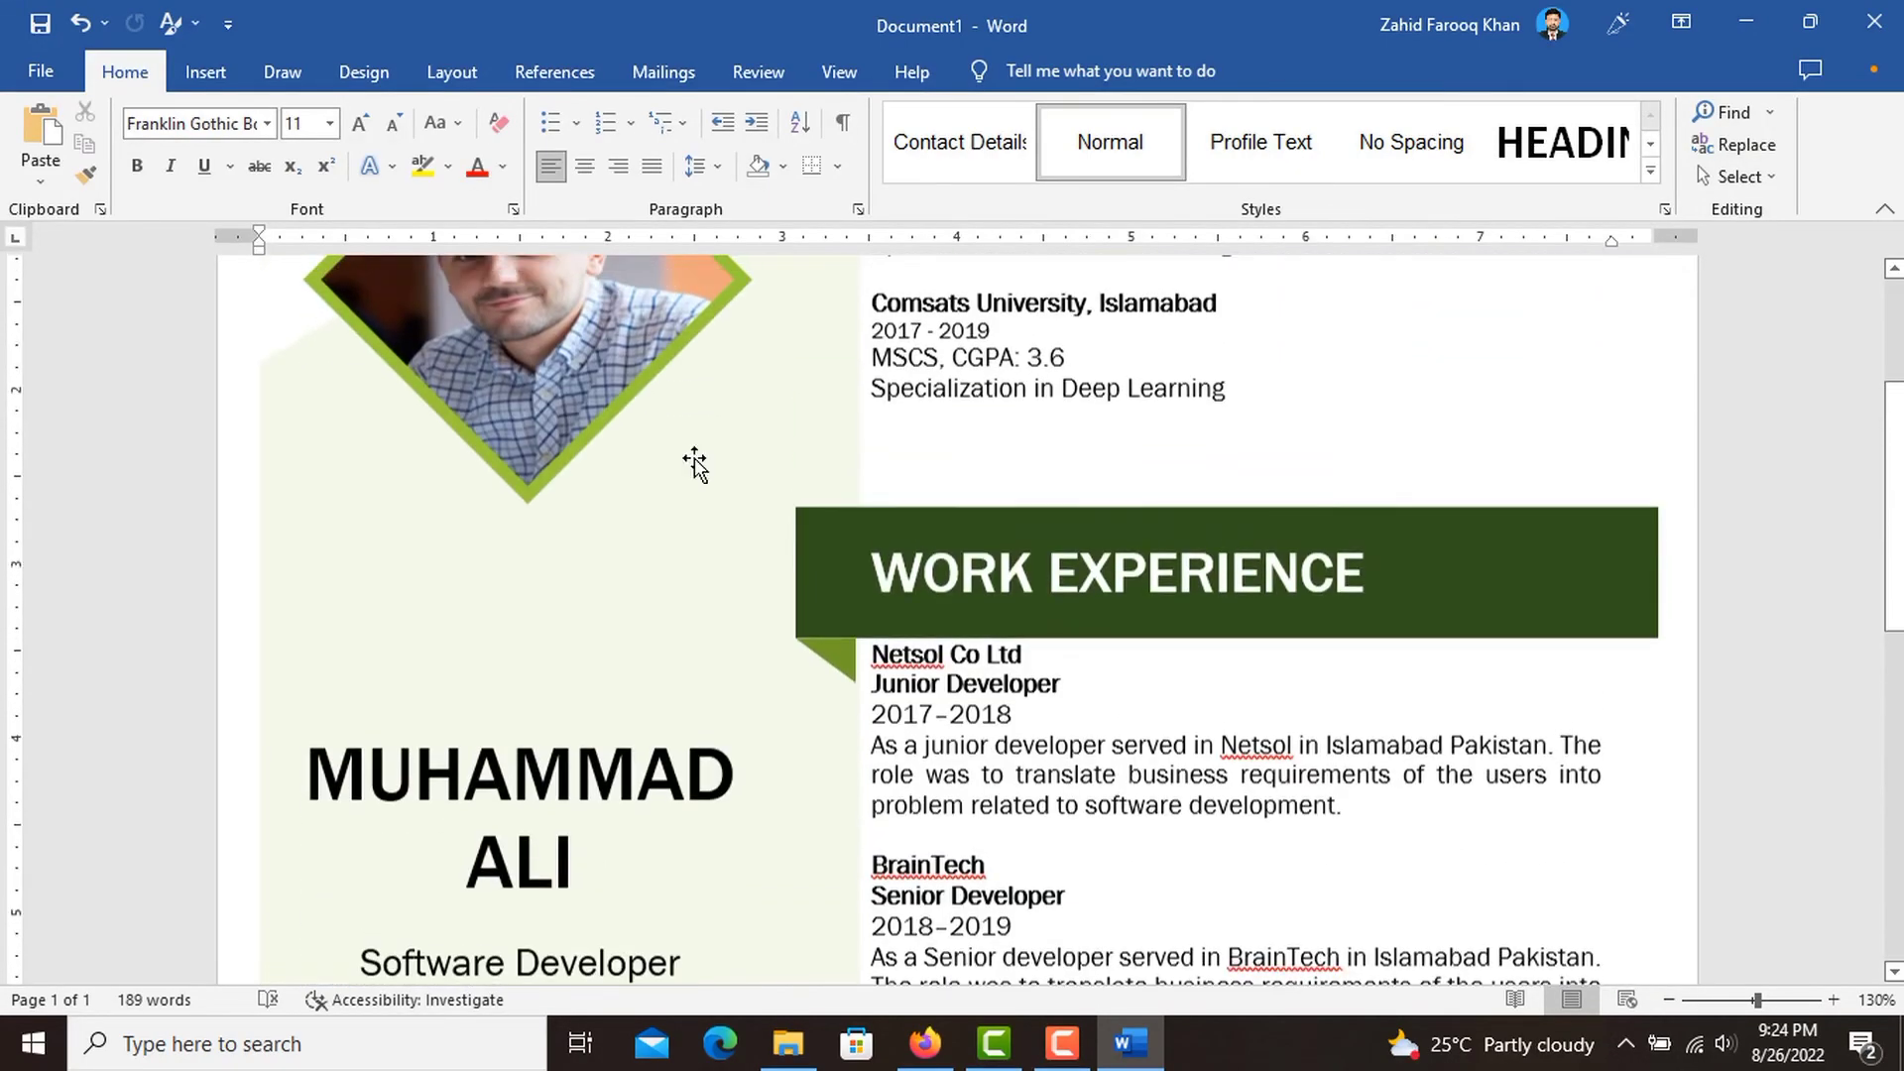
pyautogui.scroll(4, 694, 461)
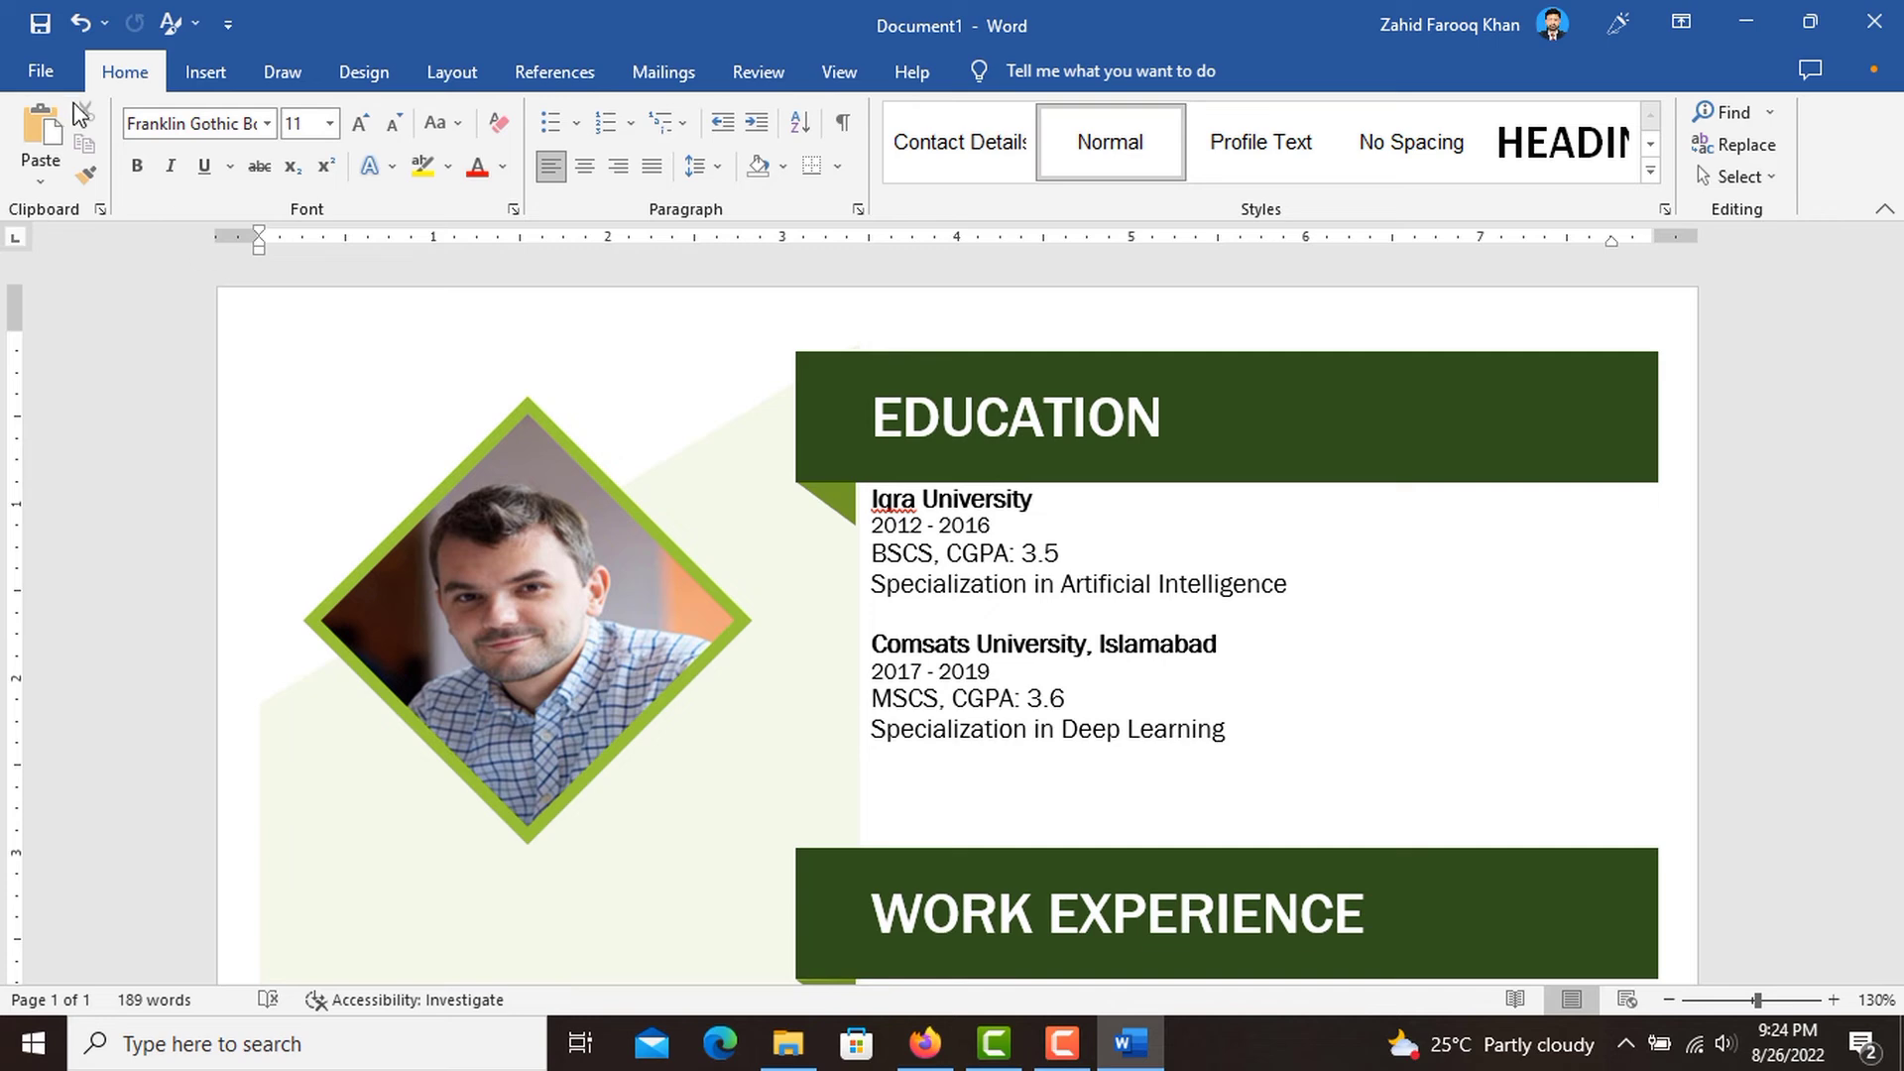
# Open the resume's print settings and check the page range options, keeping Print All Pages.
pyautogui.click(44, 70)
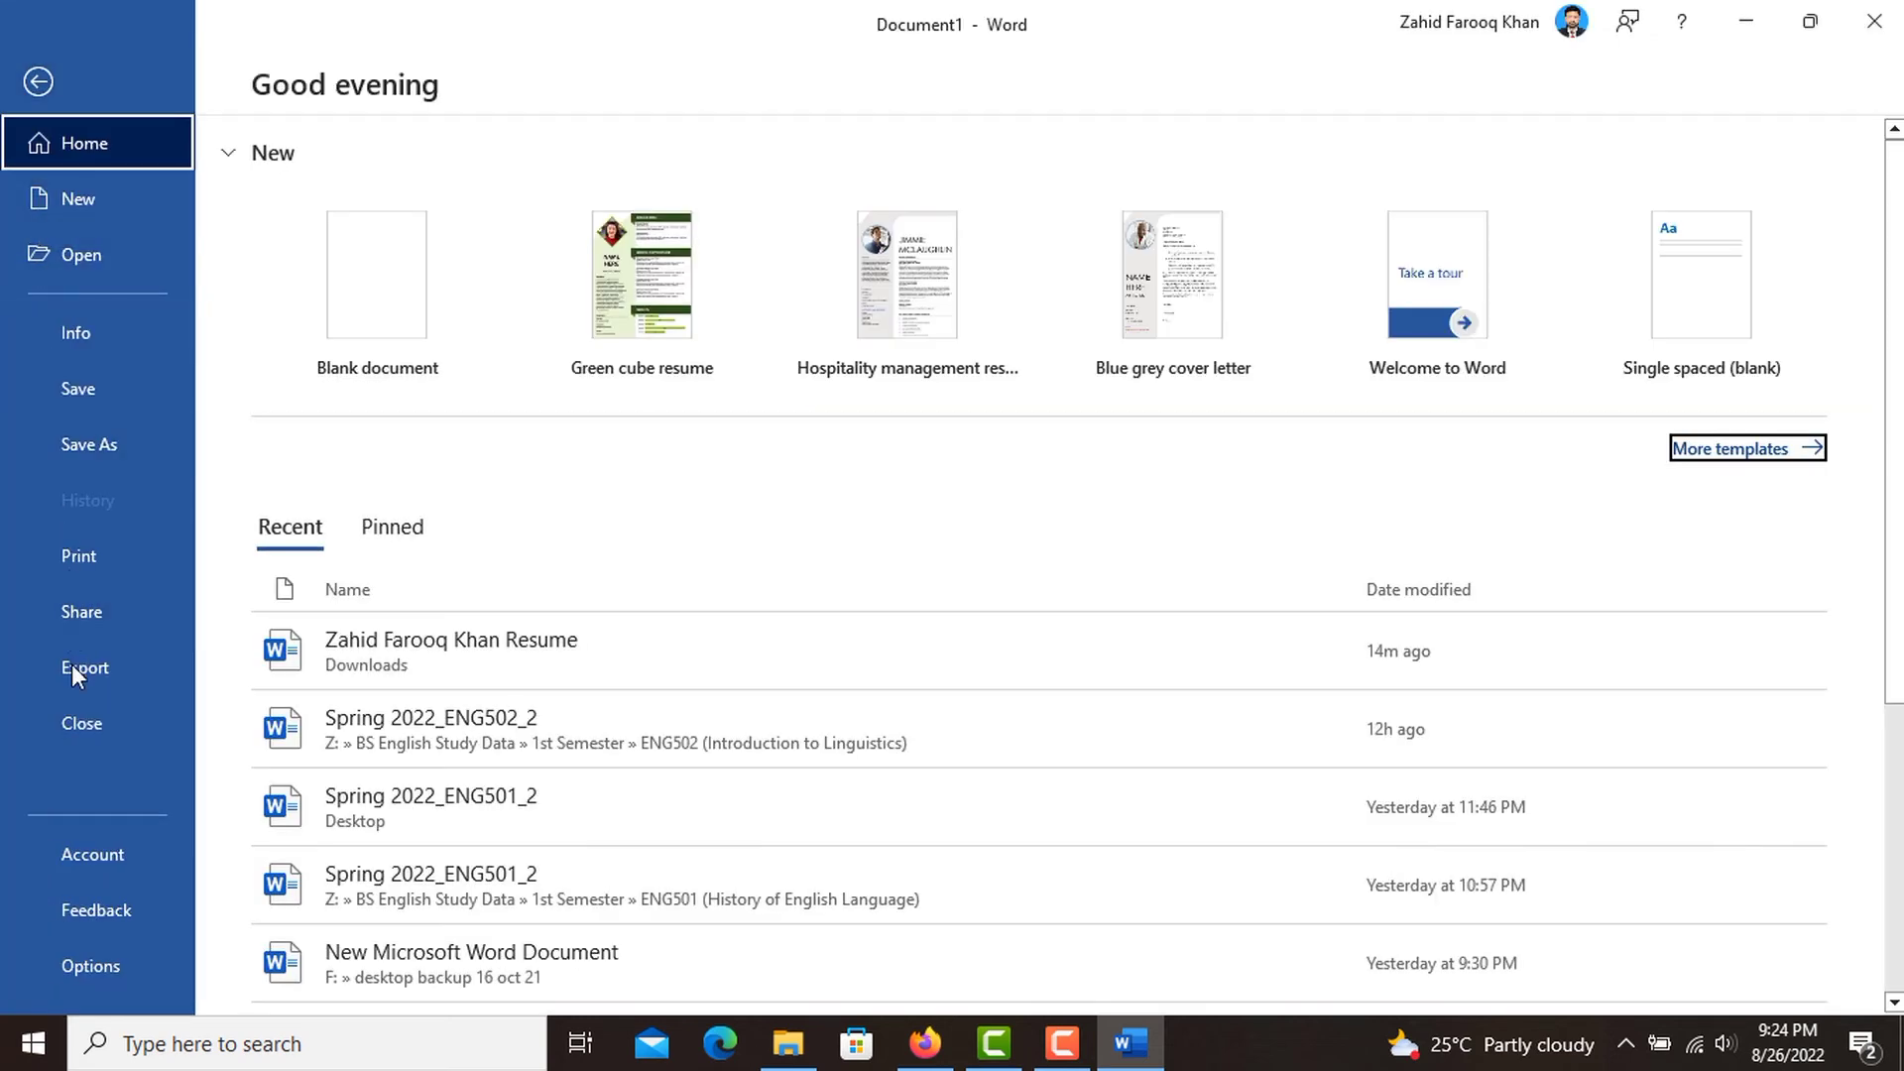
pyautogui.click(98, 555)
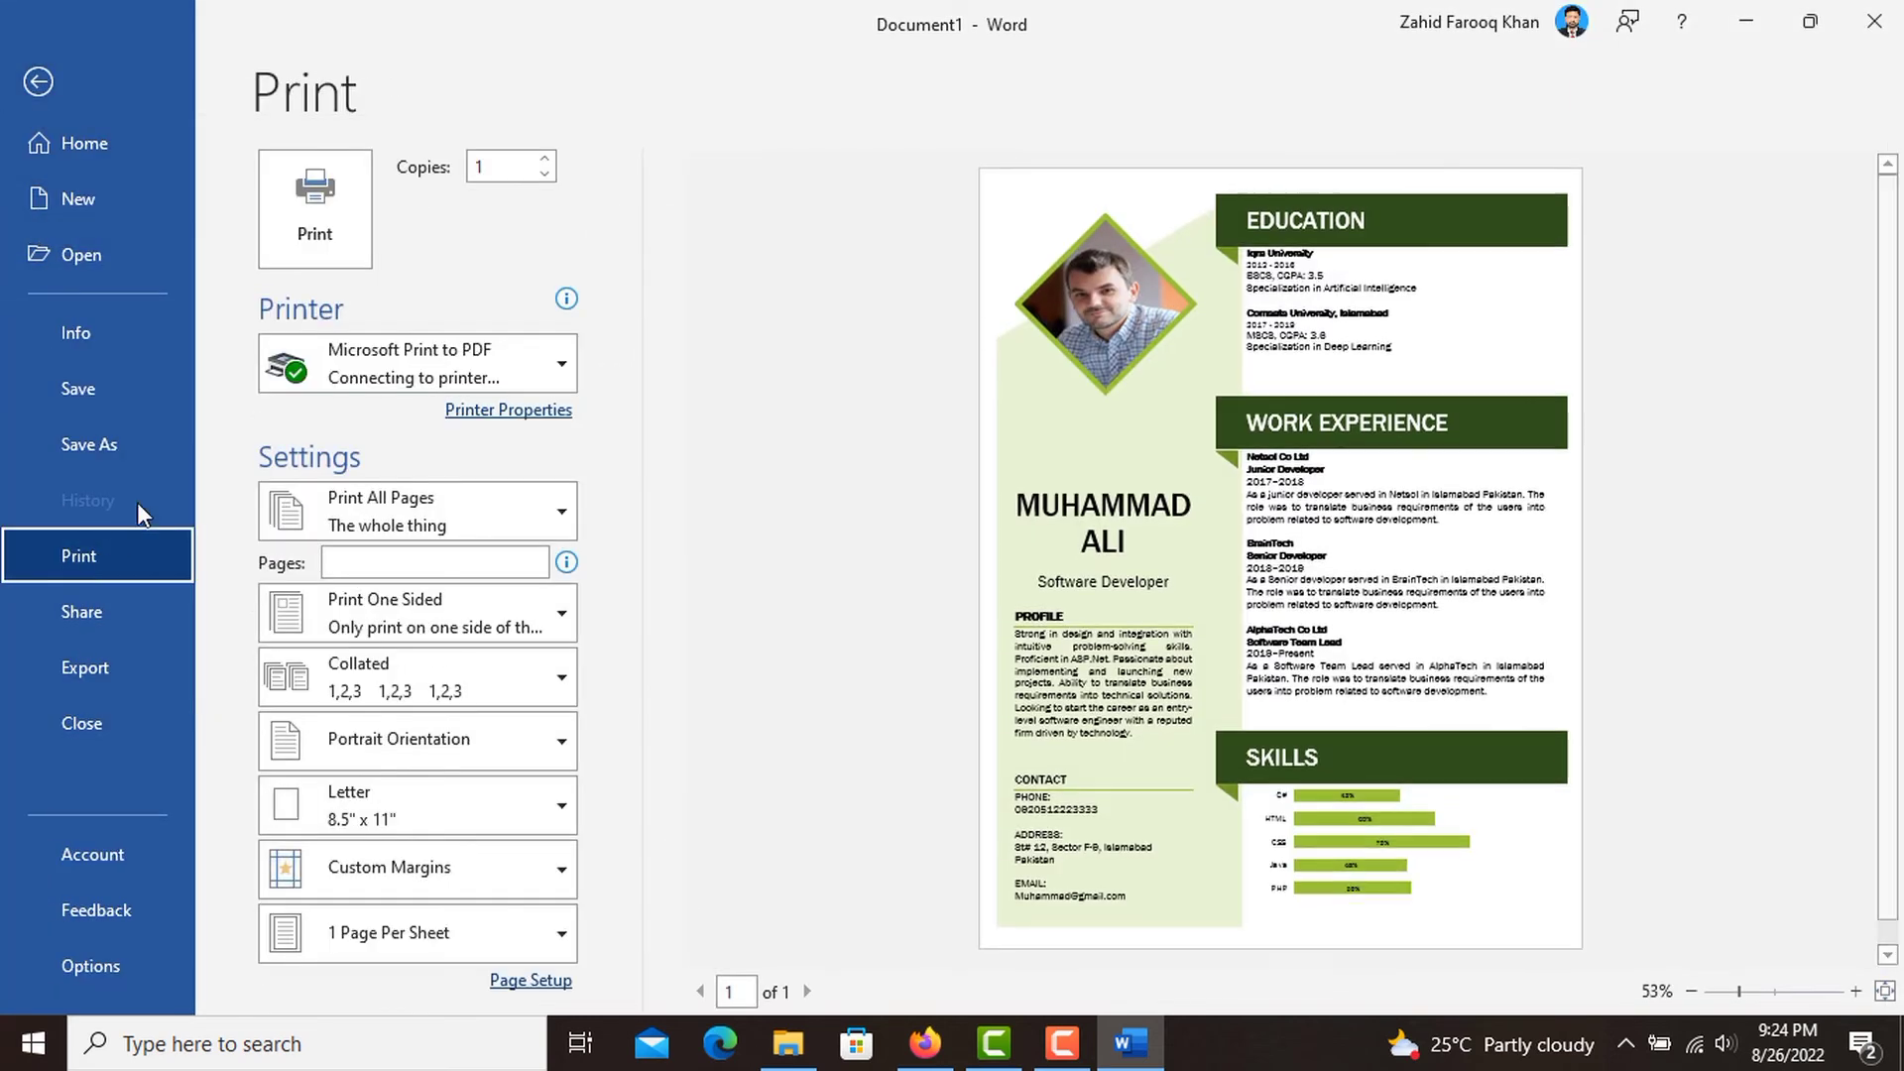
pyautogui.click(472, 522)
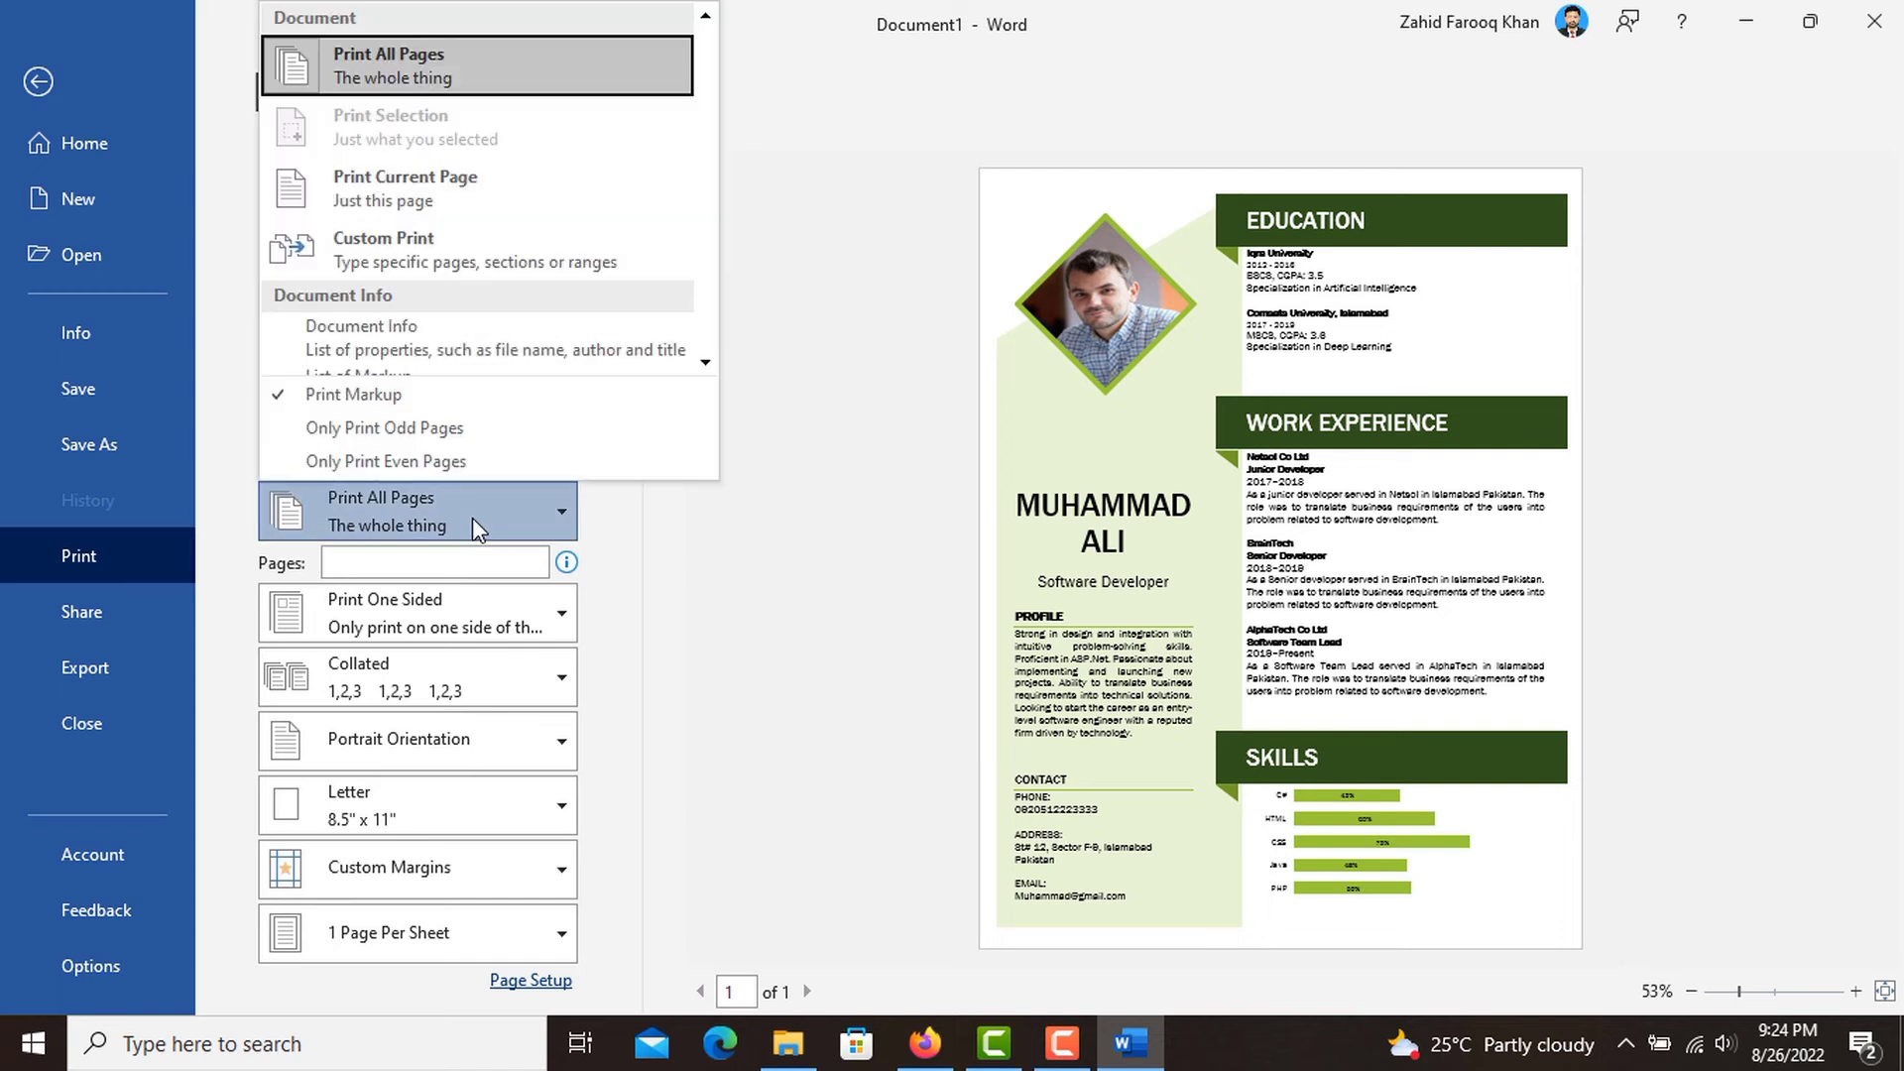
pyautogui.click(472, 518)
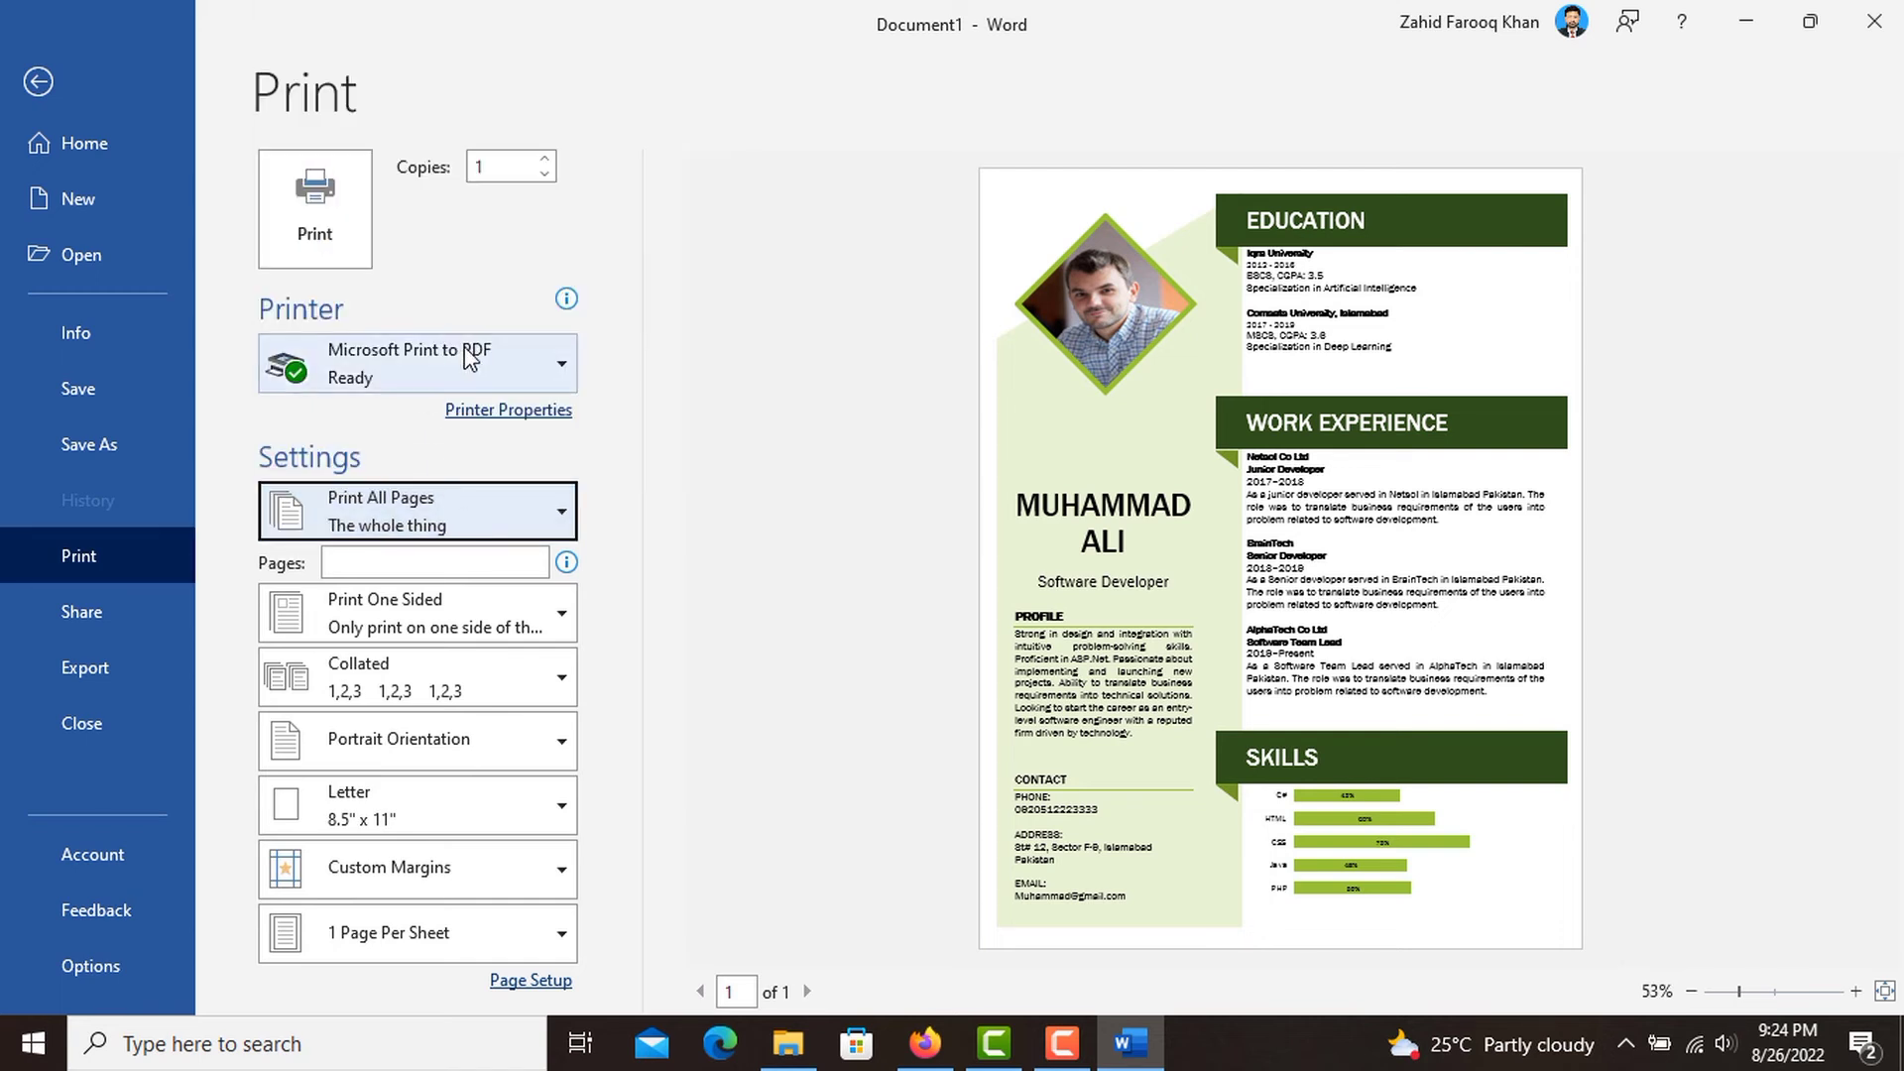
# Print the resume with Microsoft Print to PDF, saving the output on the Desktop as "Resume".
pyautogui.click(353, 234)
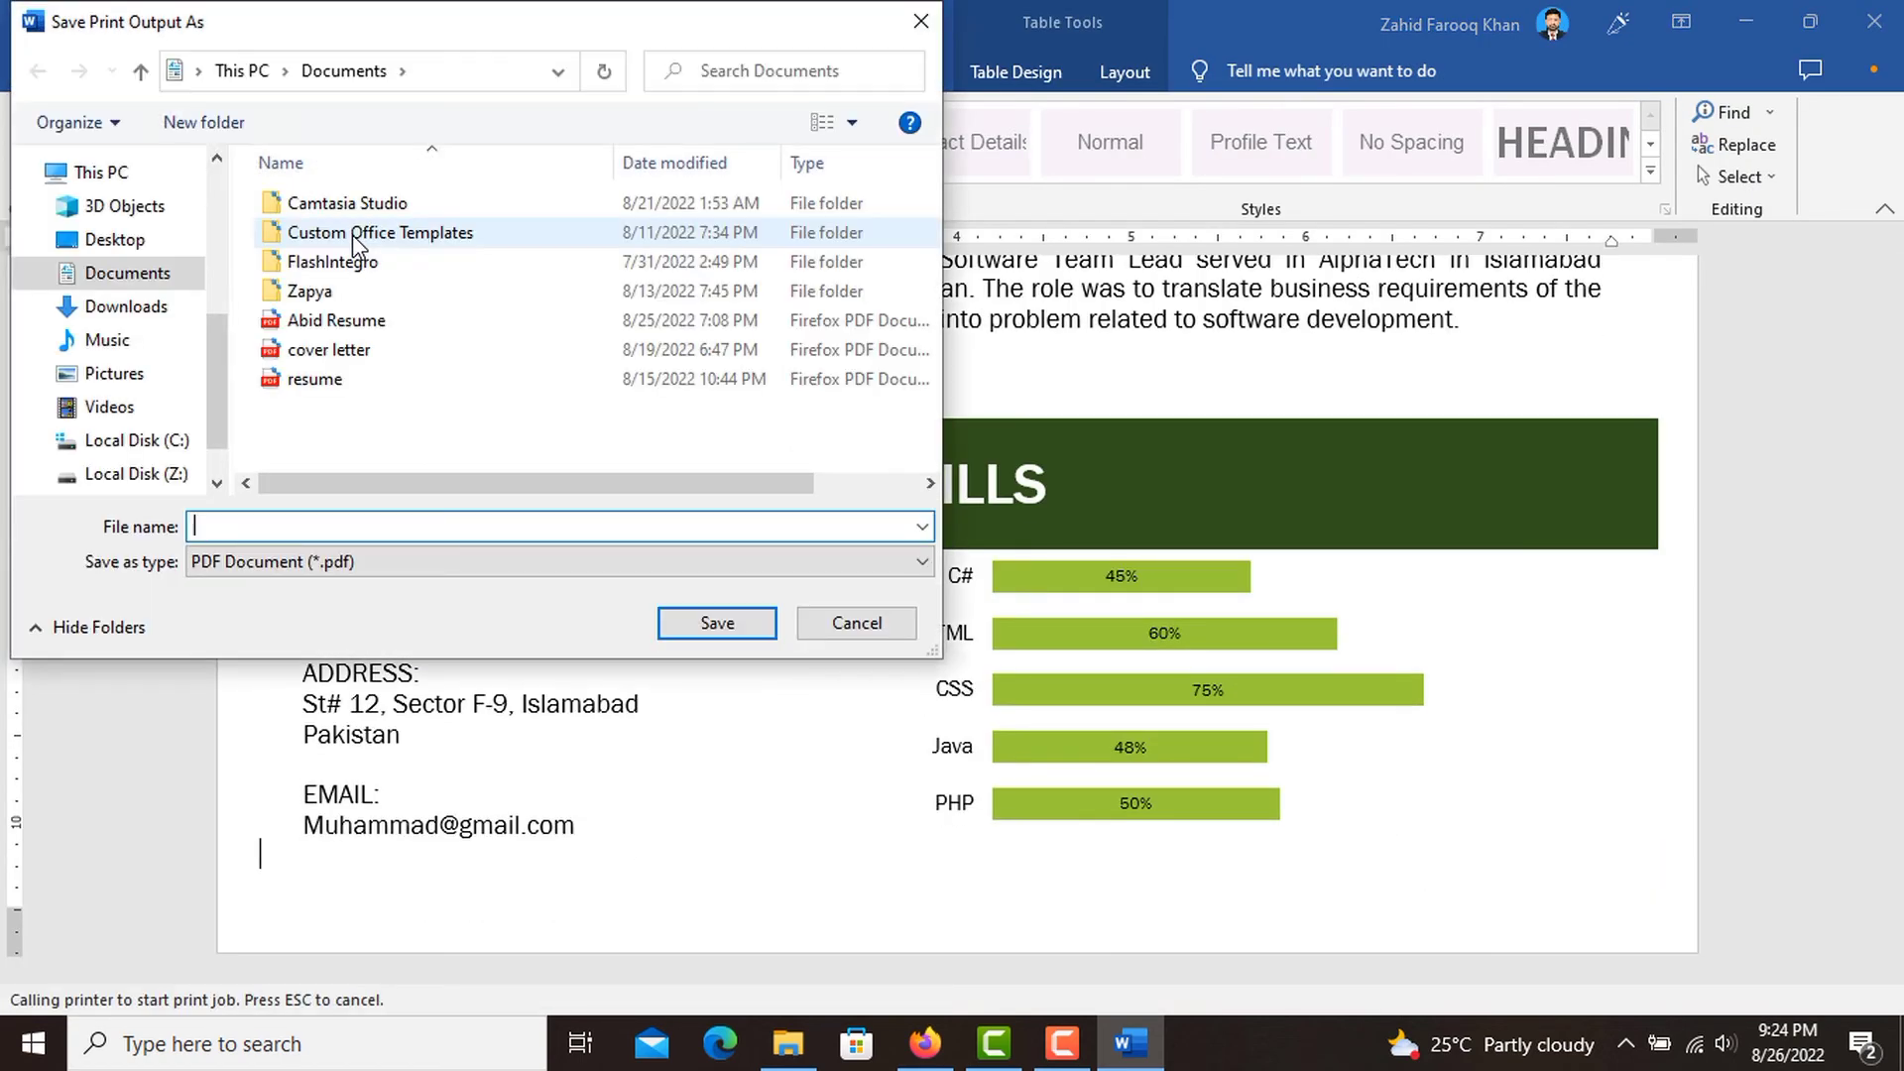
pyautogui.click(151, 238)
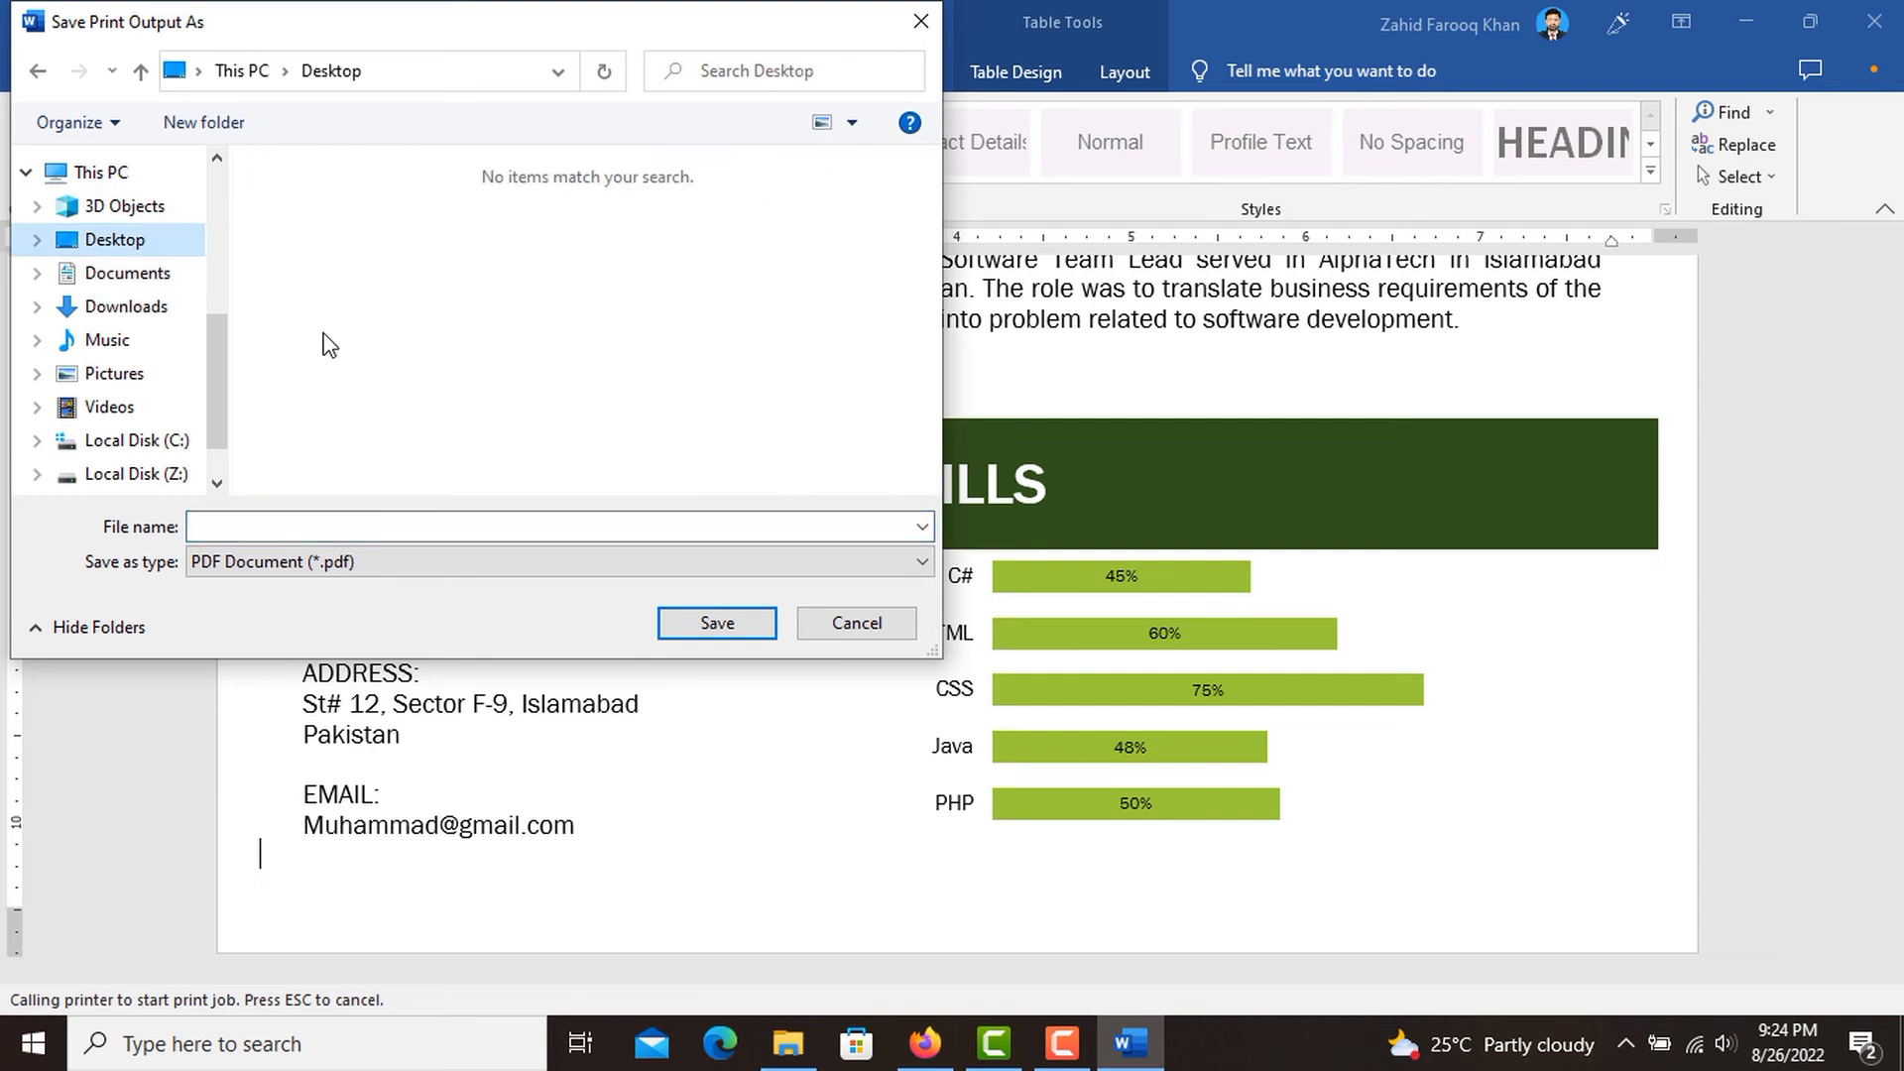
pyautogui.click(630, 532)
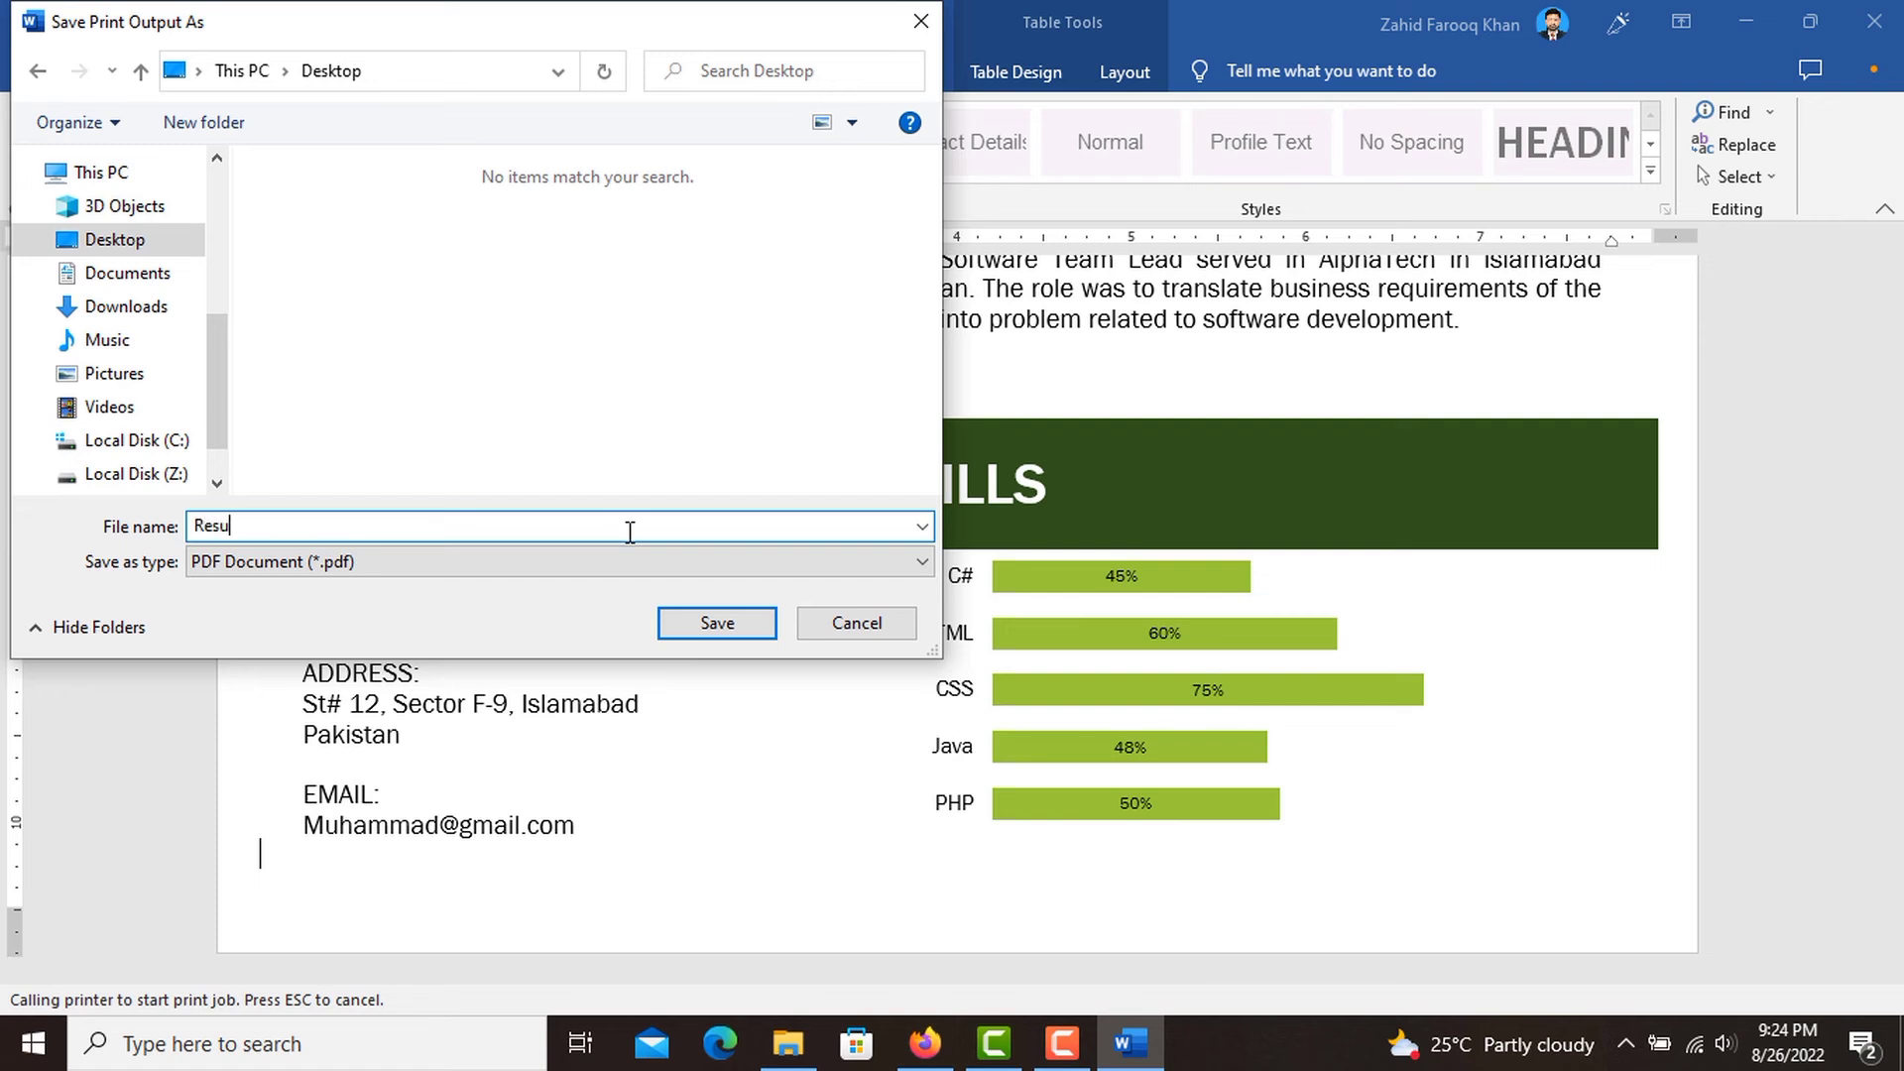
pyautogui.click(739, 634)
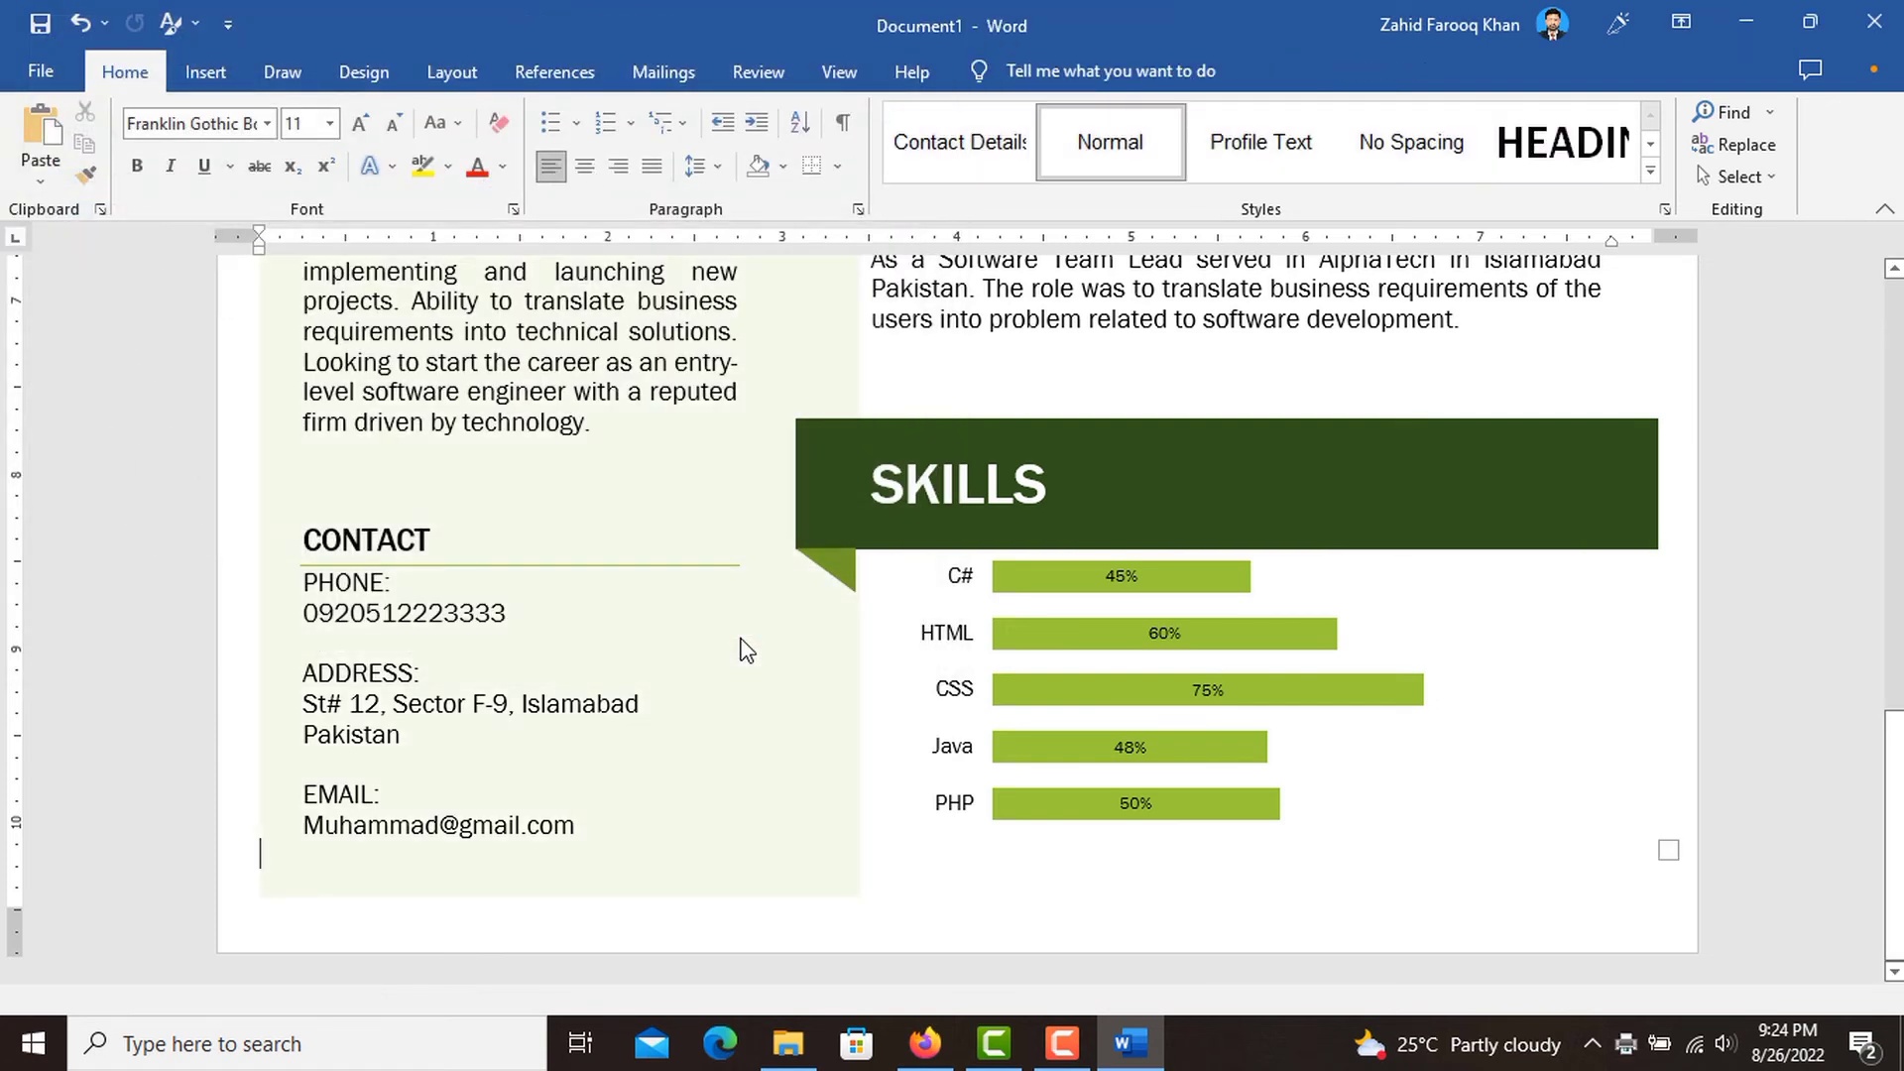
# Close the Word document, saving it to the Desktop under the suggested file name EDUCATION.docx.
pyautogui.scroll(20, 1043, 486)
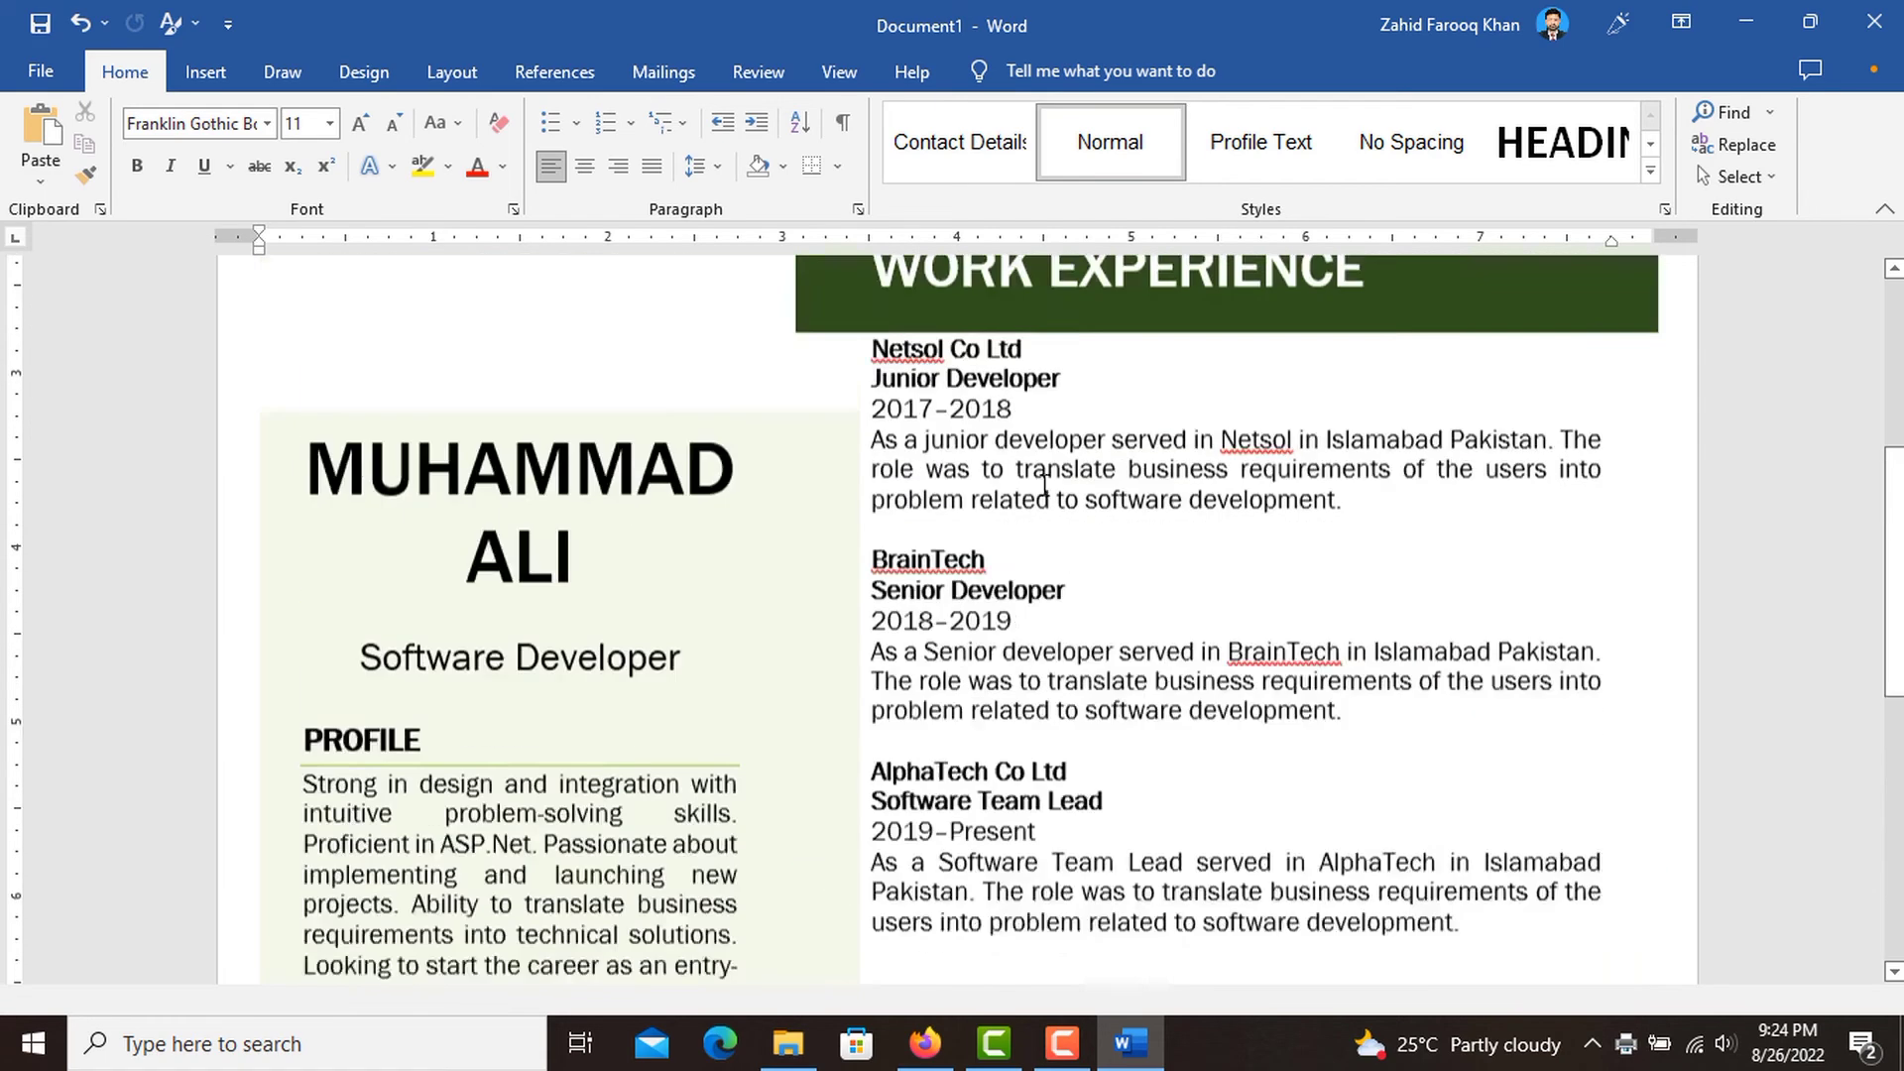
pyautogui.scroll(2, 1041, 486)
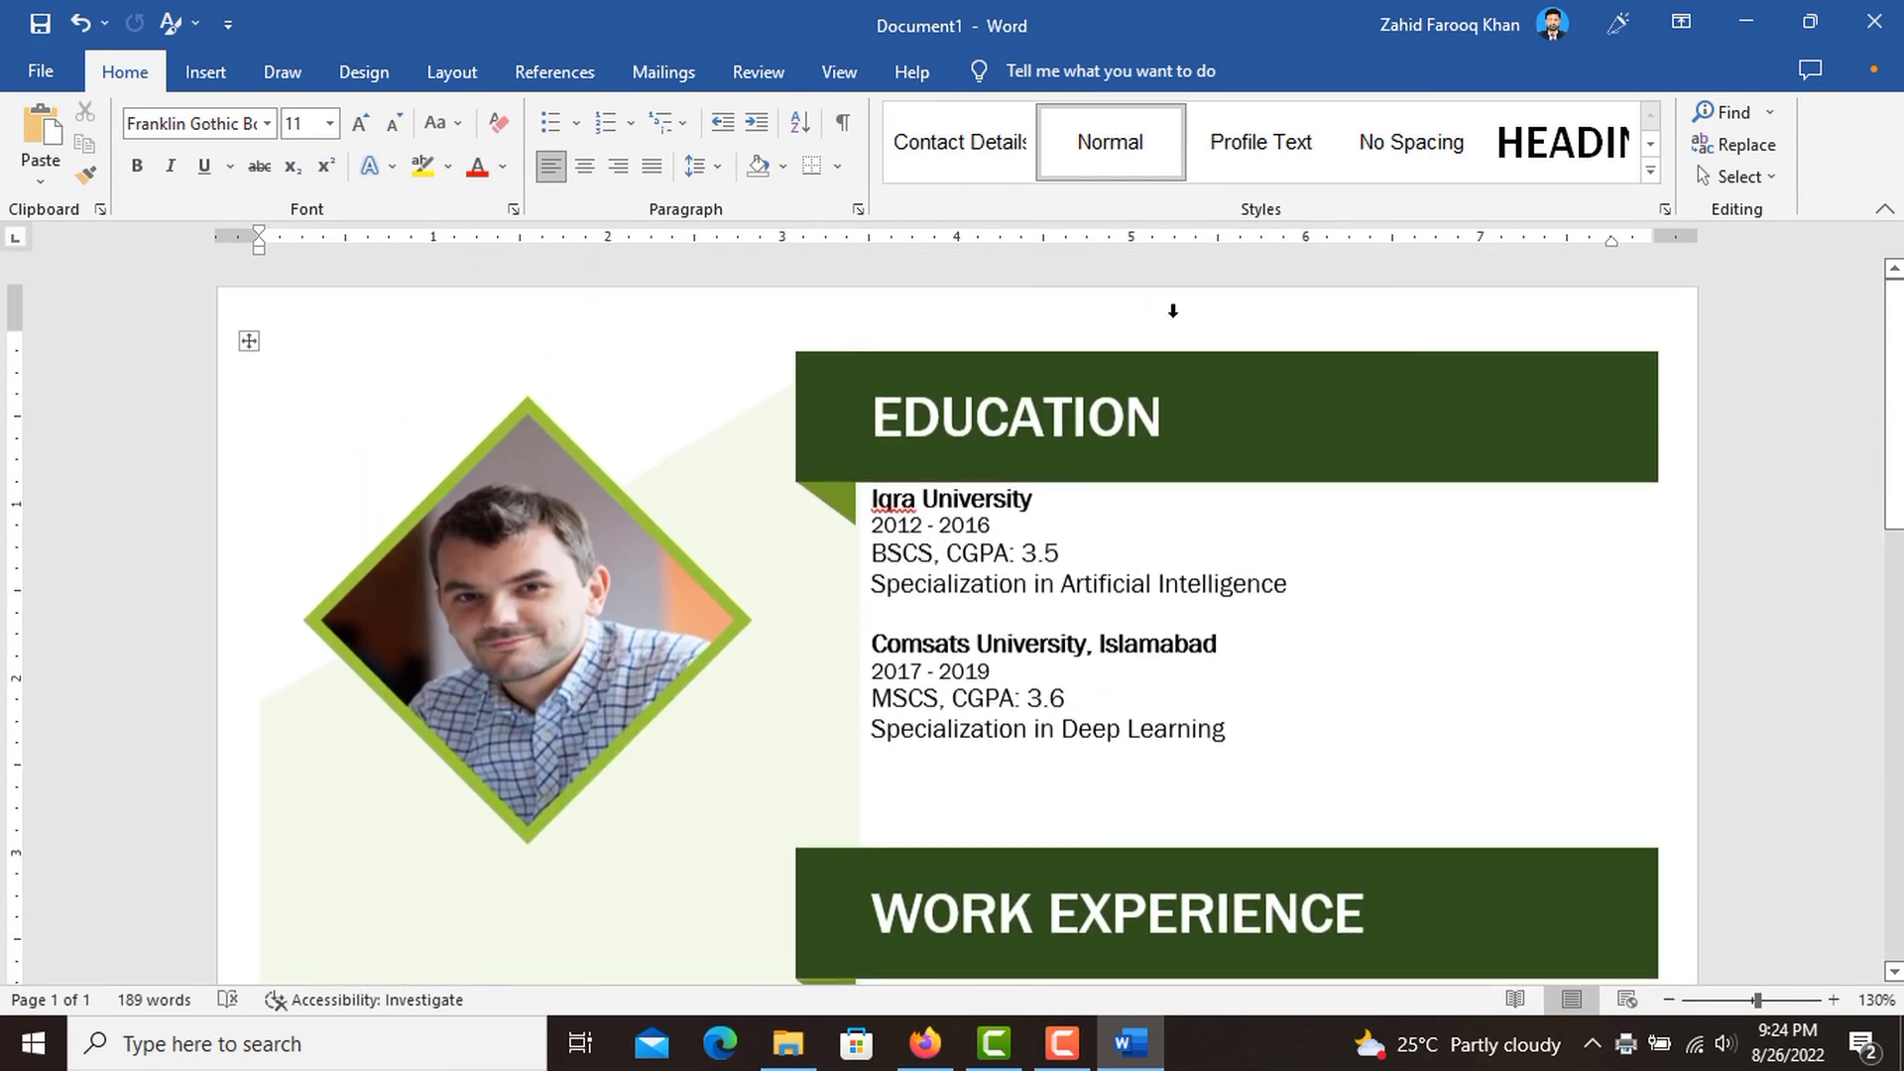
pyautogui.click(1874, 28)
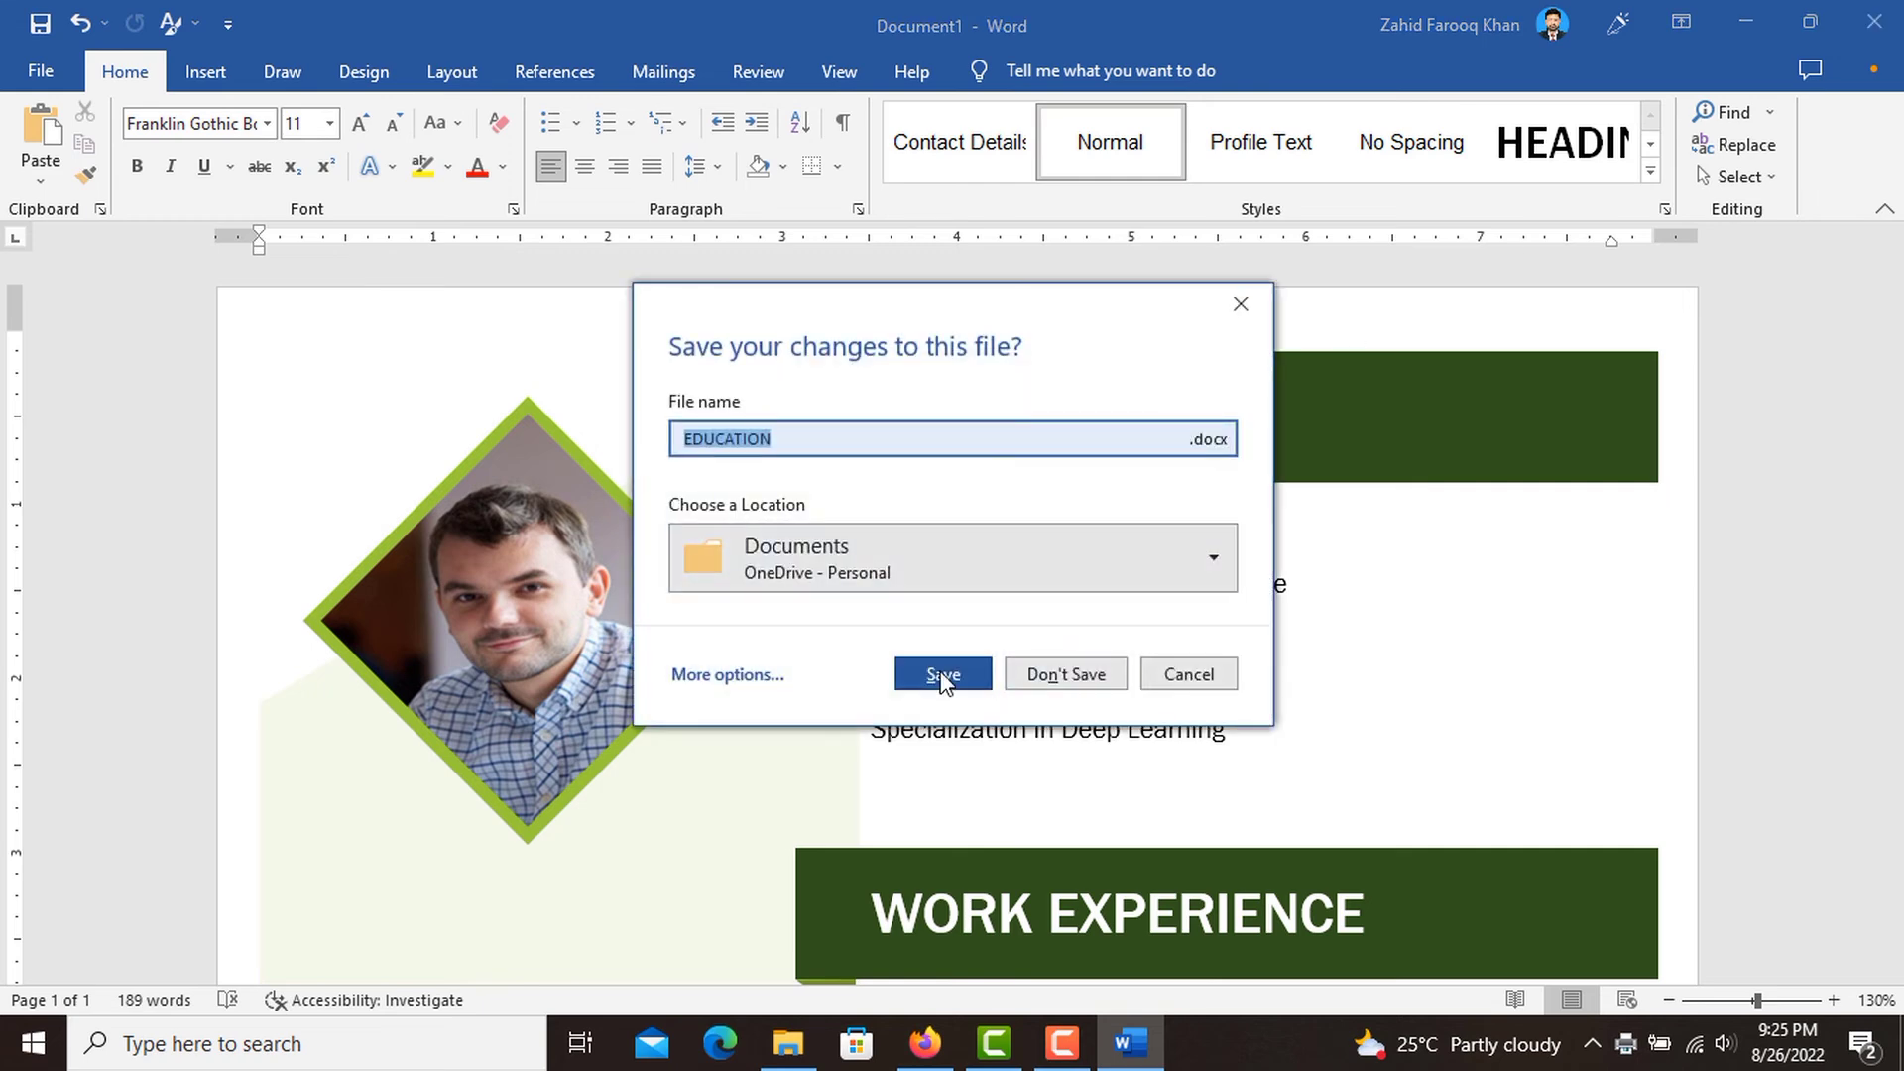
pyautogui.click(1081, 576)
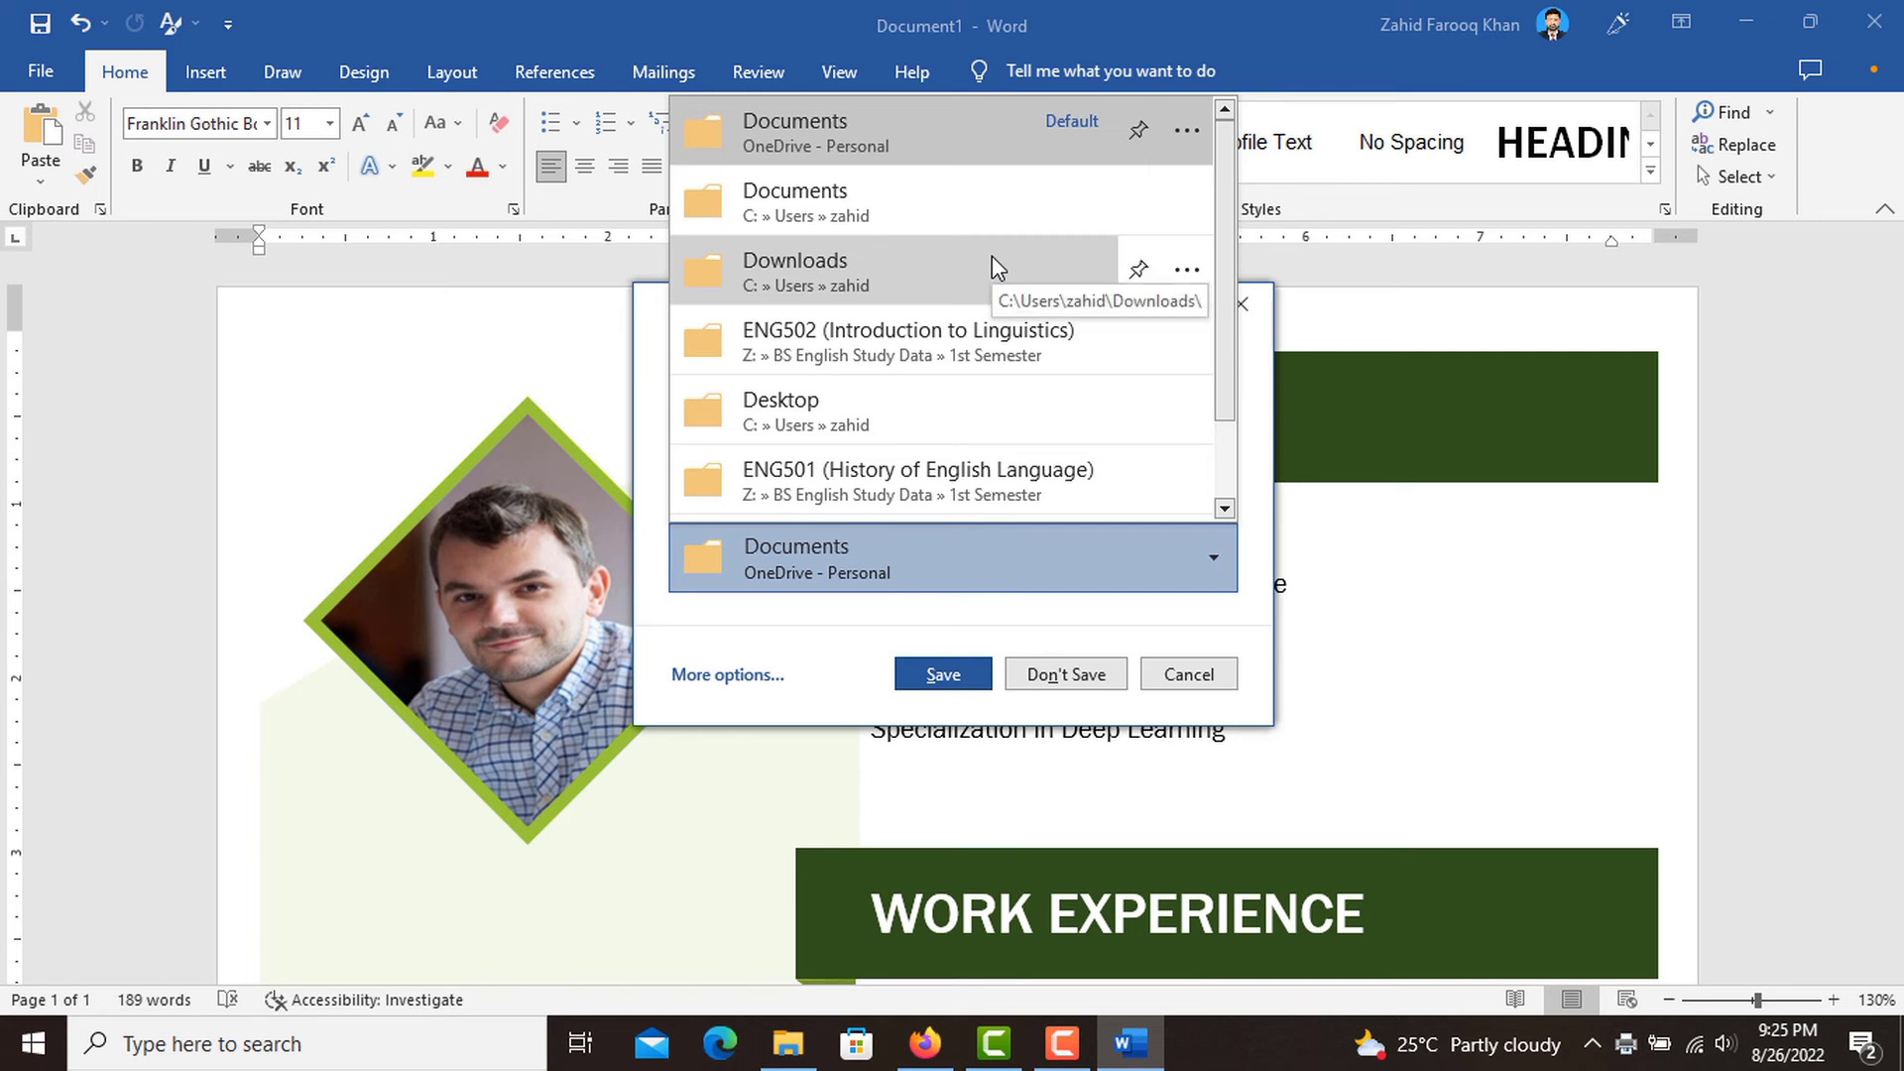
pyautogui.click(890, 411)
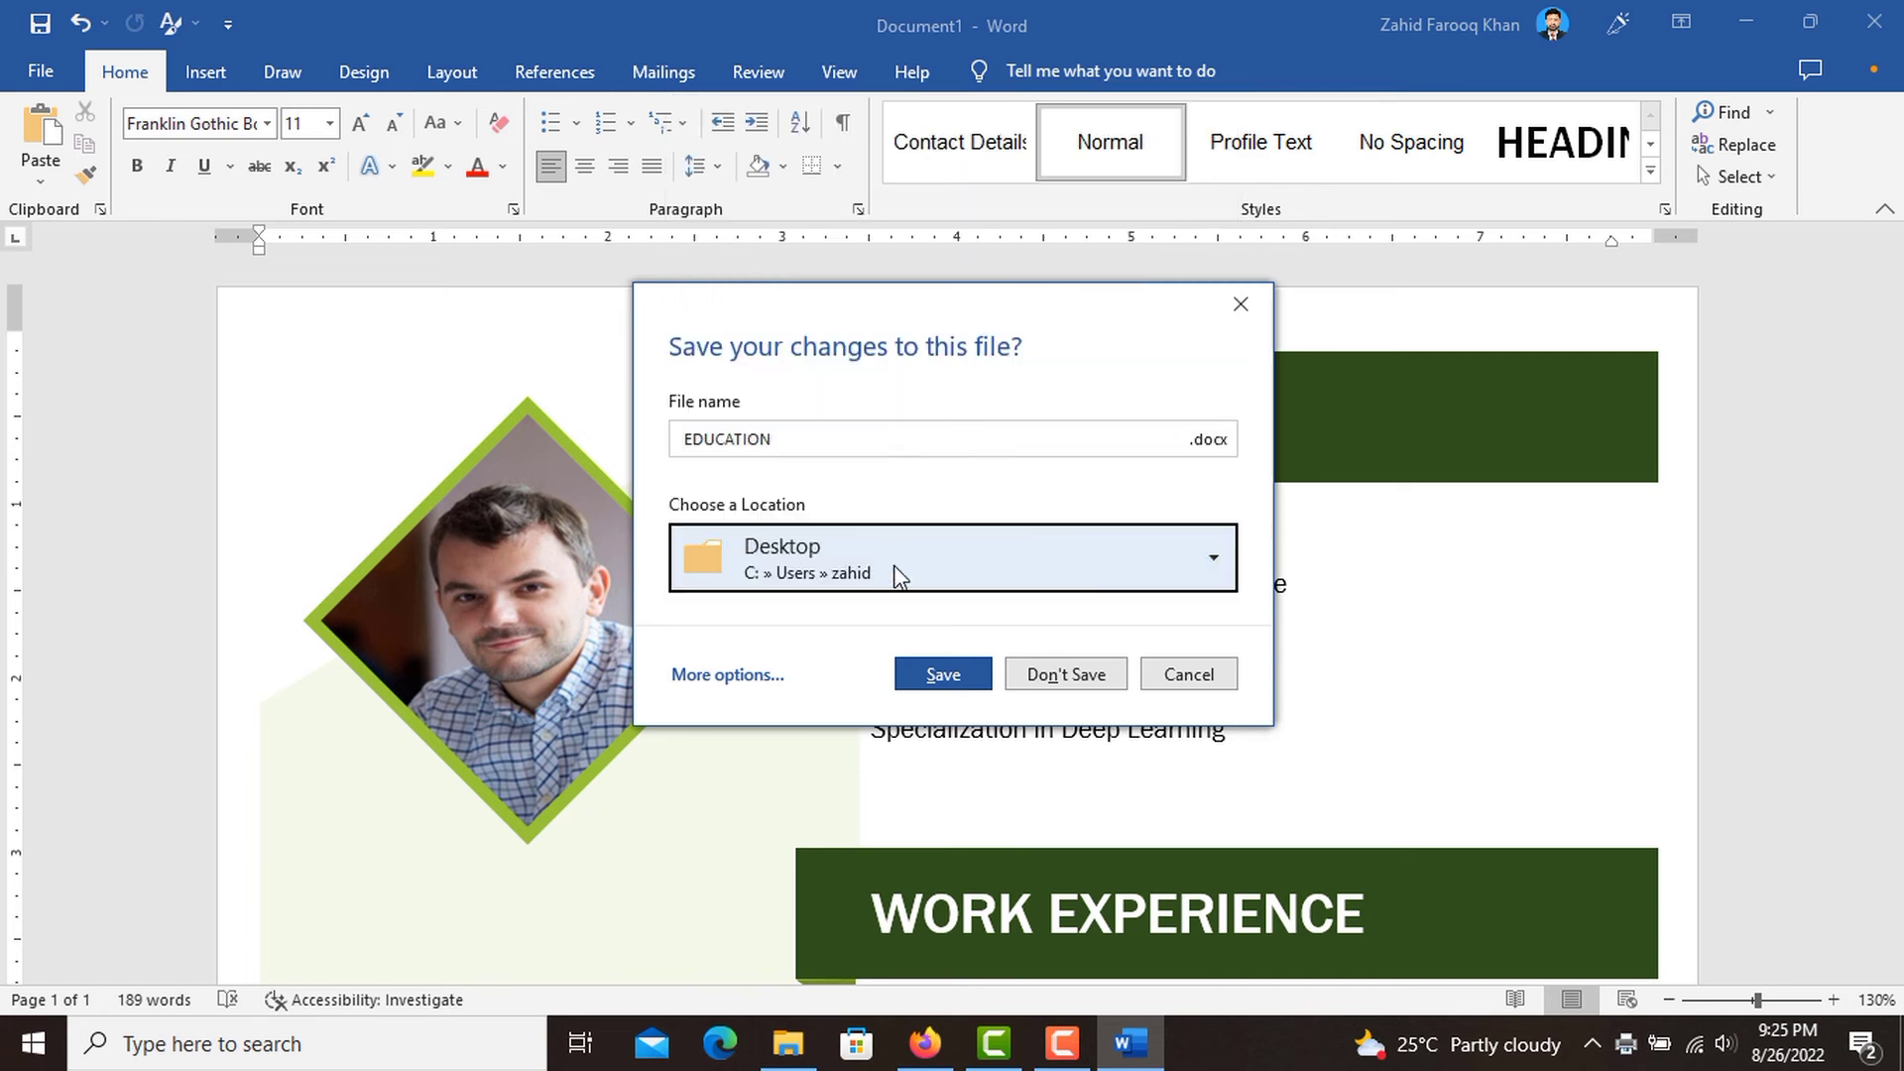
pyautogui.click(957, 682)
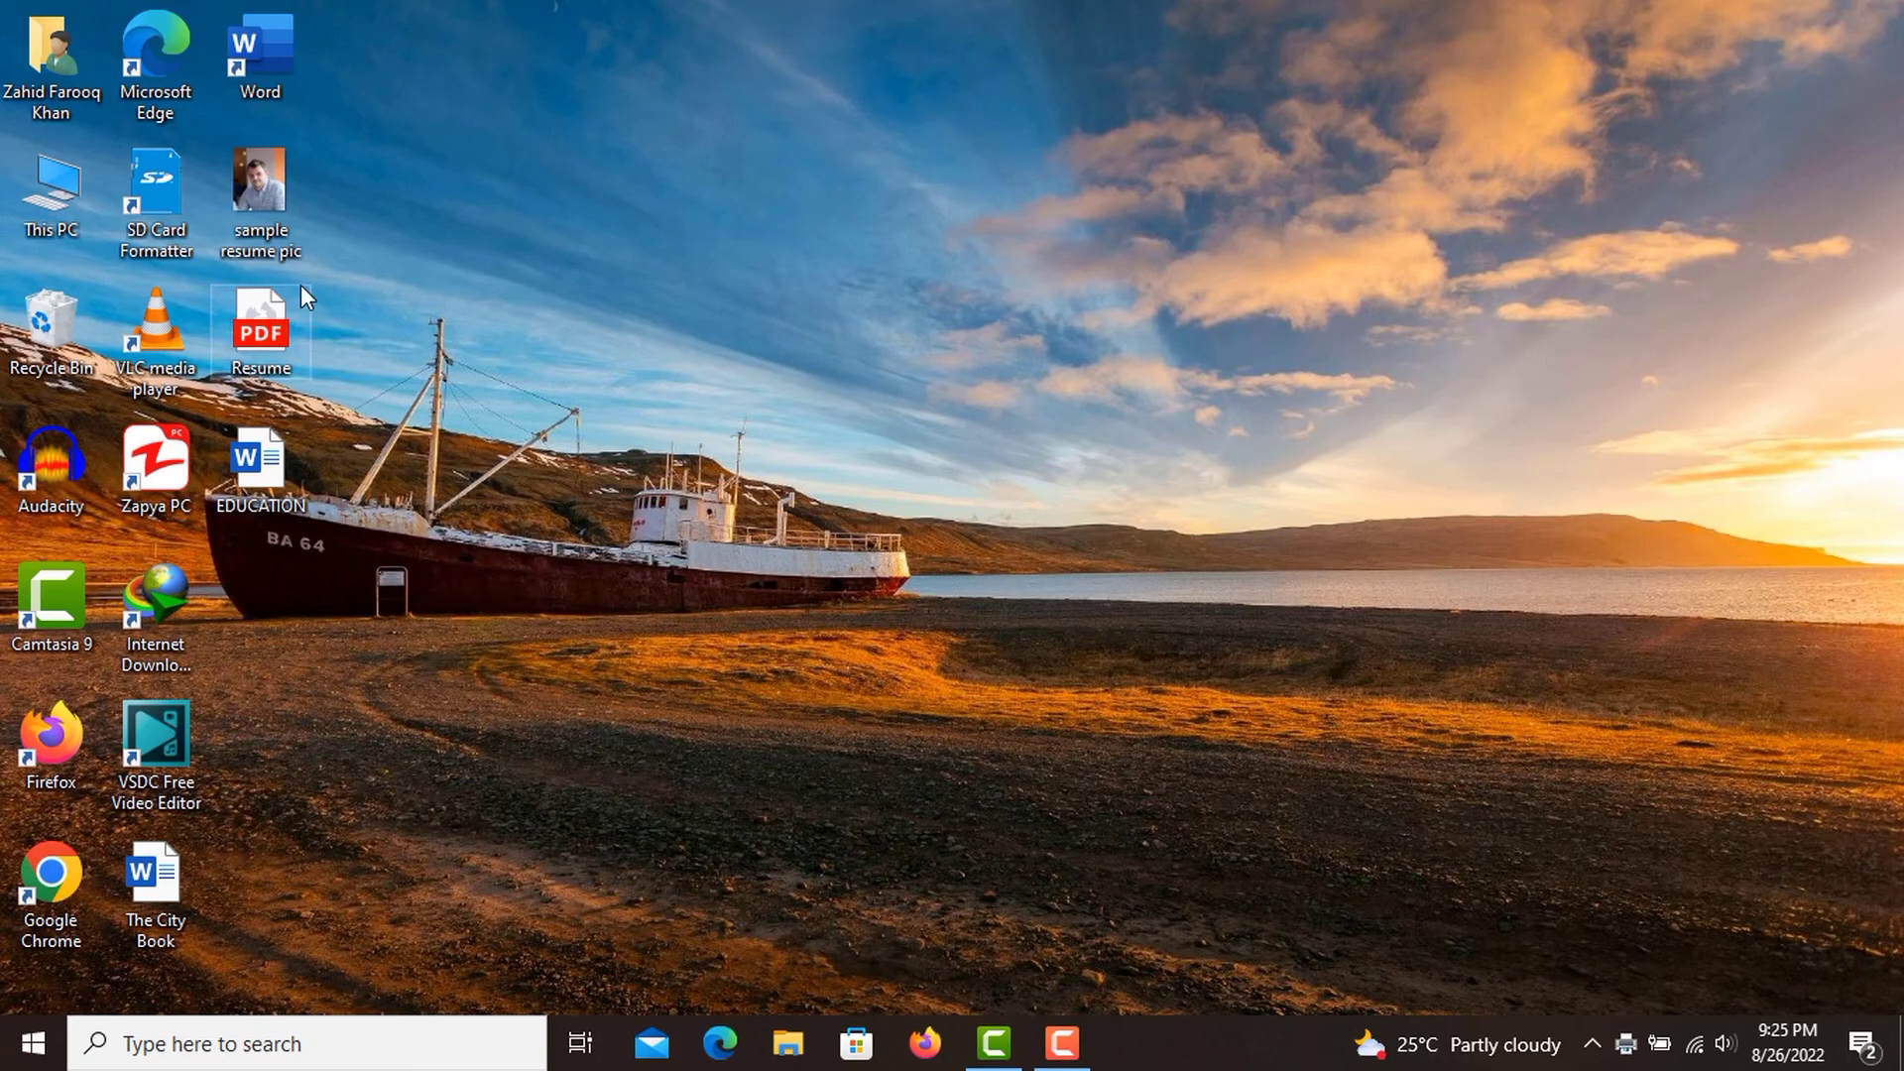
# Open the Resume PDF from the desktop to check the saved result.
pyautogui.doubleClick(260, 341)
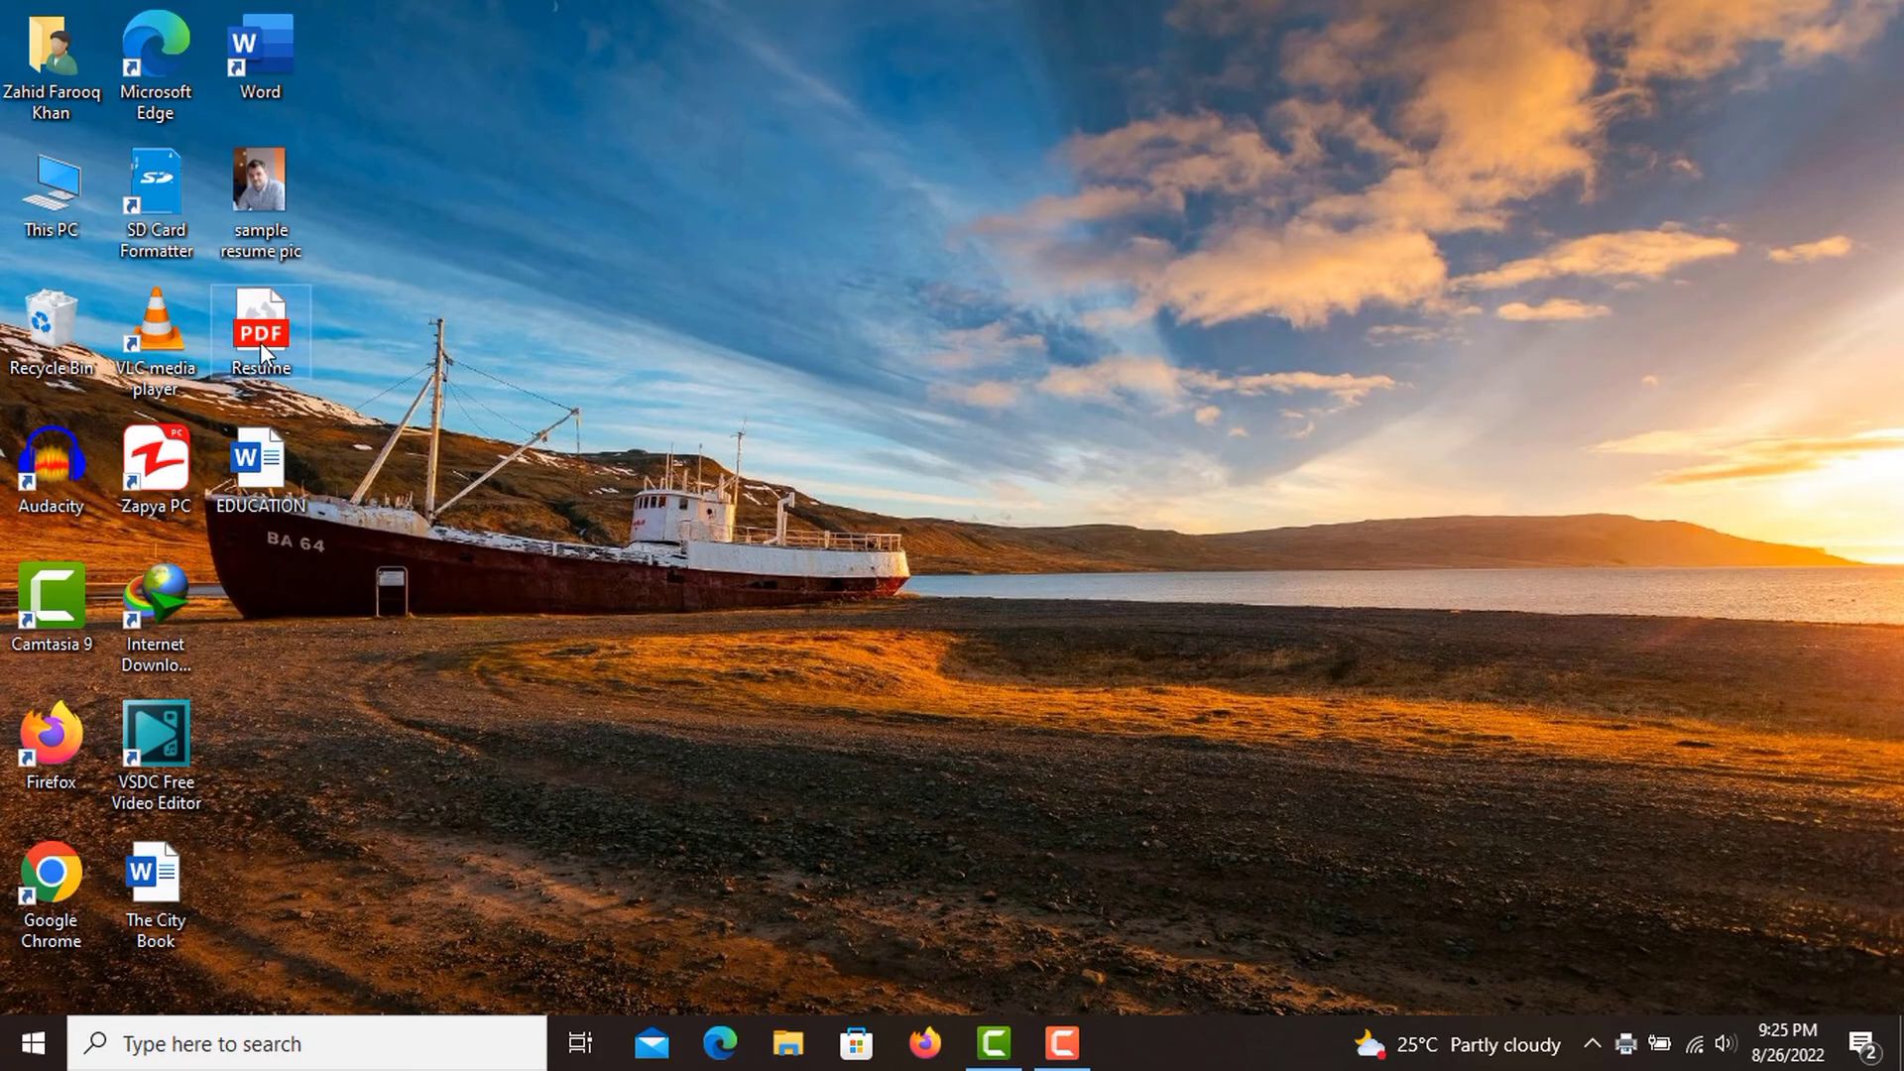